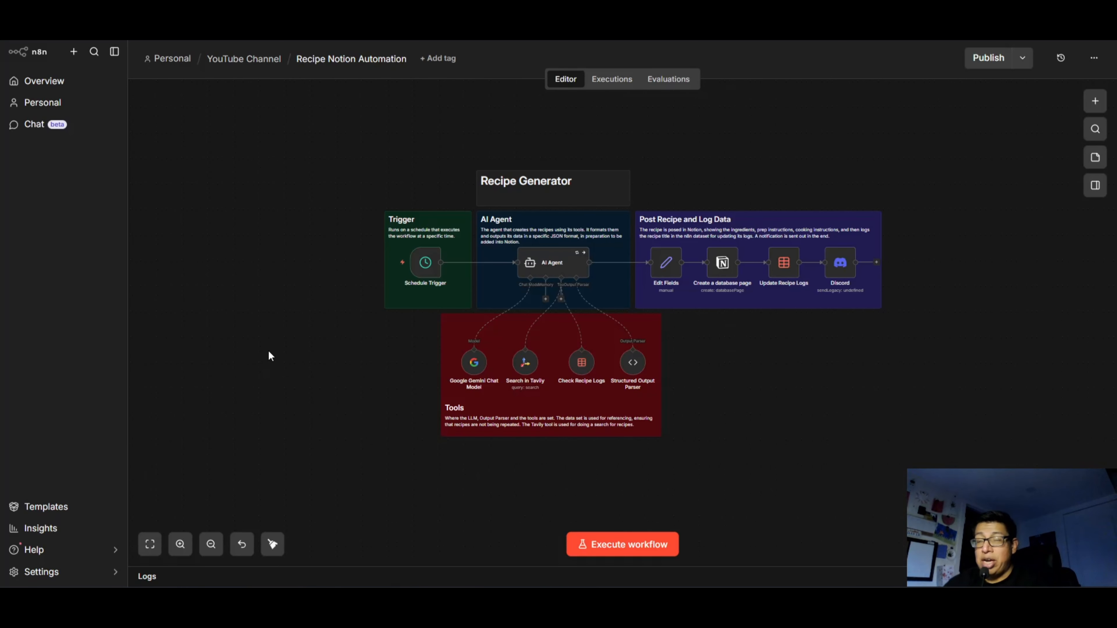
Review the Schedule Trigger node's interval and trigger time settings, and return to the workflow canvas.
scroll(244, 339, up, 1)
scroll(402, 271, down, 1)
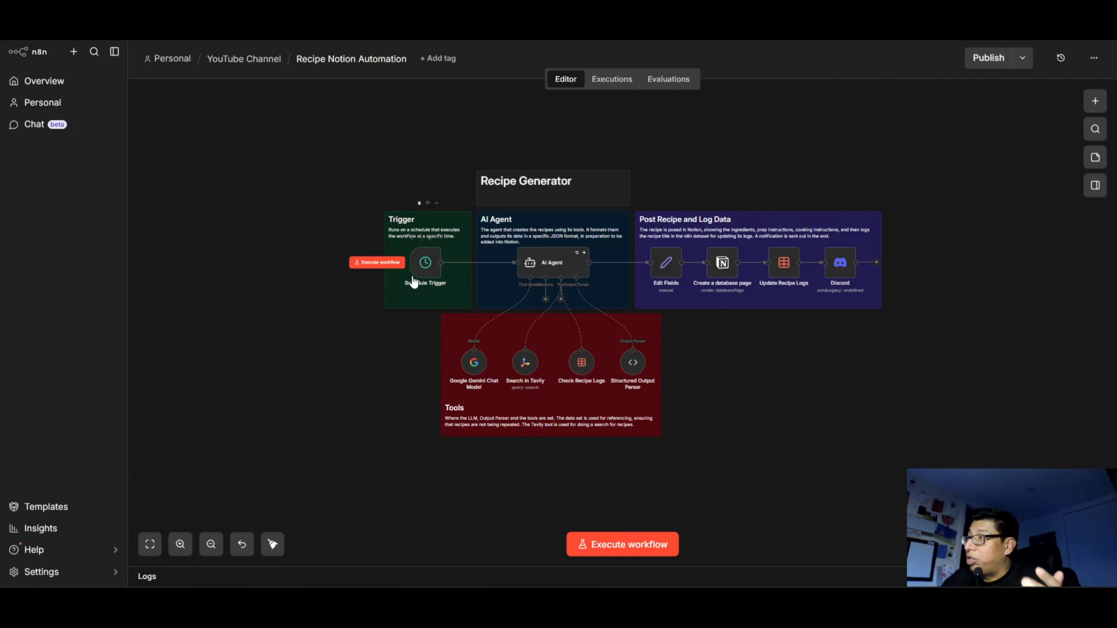
double_click(420, 264)
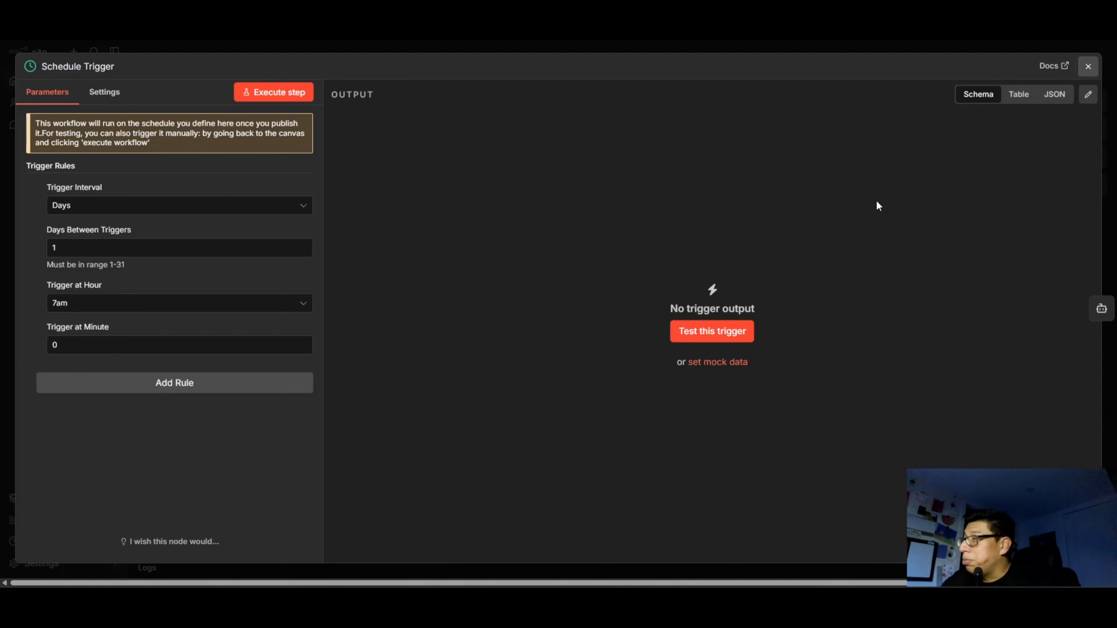
key(Escape)
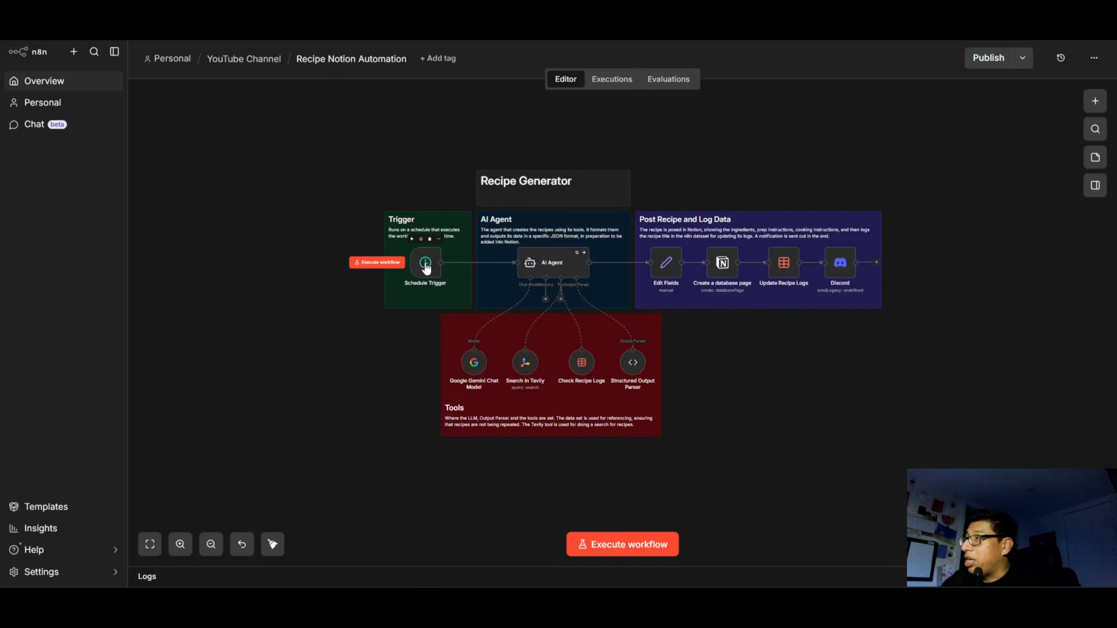
Examine the AI Agent's user message prompt in the enlarged editor, especially the task description about the kind of recipes to find.
double_click(546, 269)
click(681, 197)
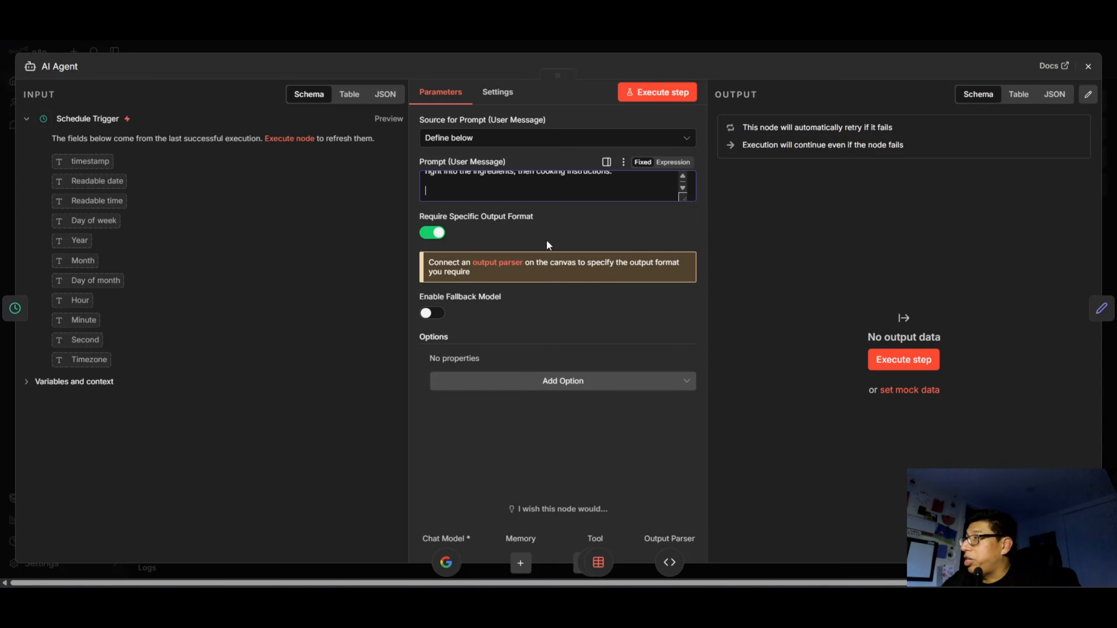
click(688, 199)
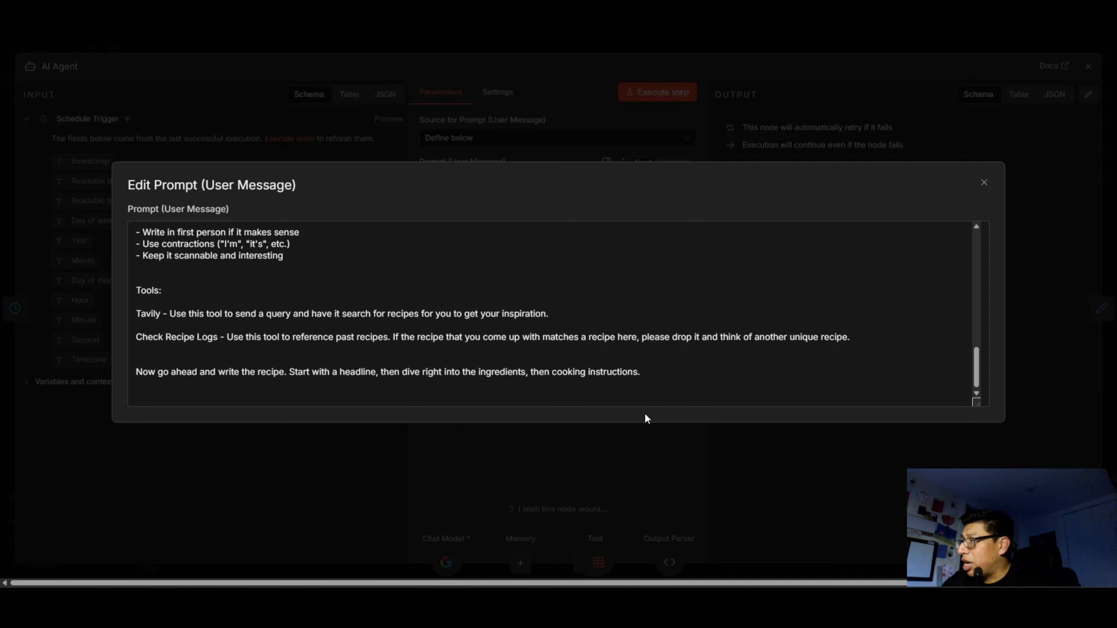
drag(976, 374, 951, 215)
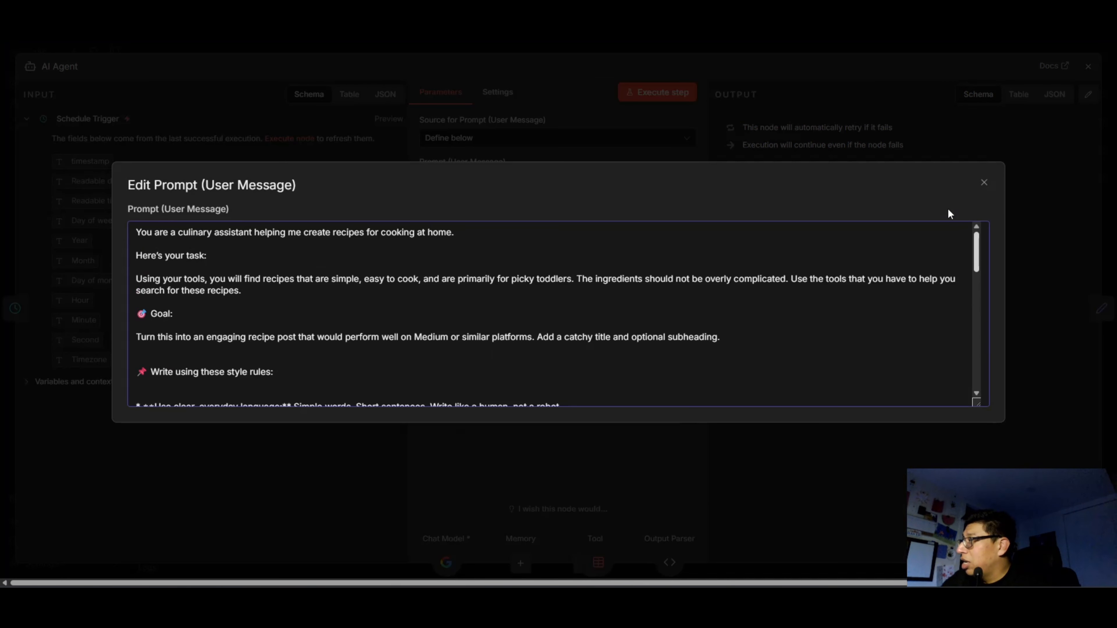
drag(976, 404, 973, 492)
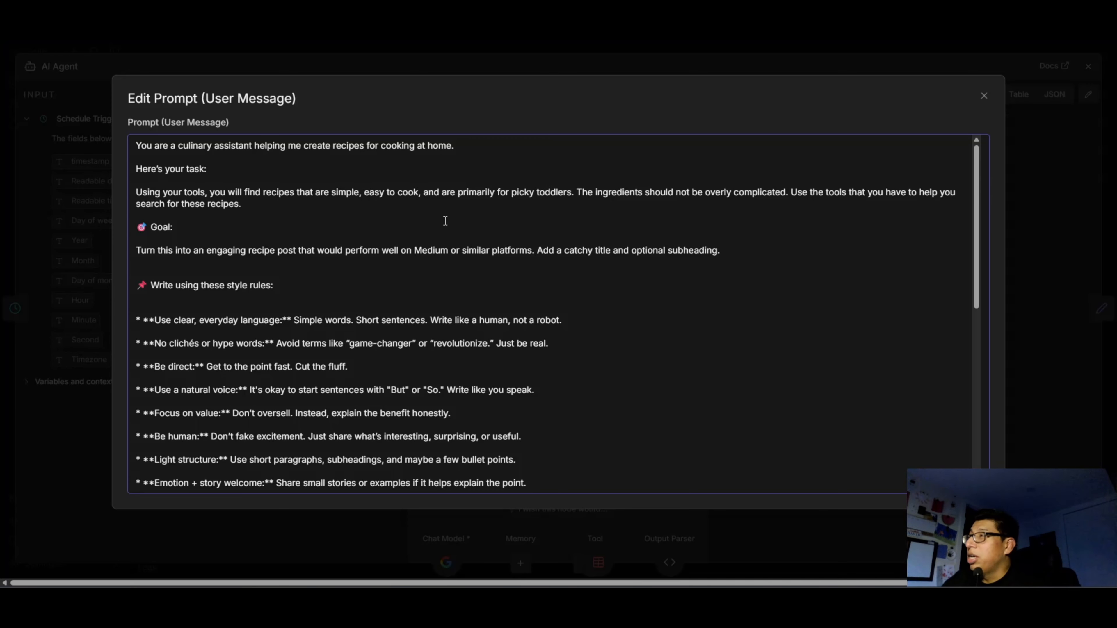
drag(422, 192, 575, 192)
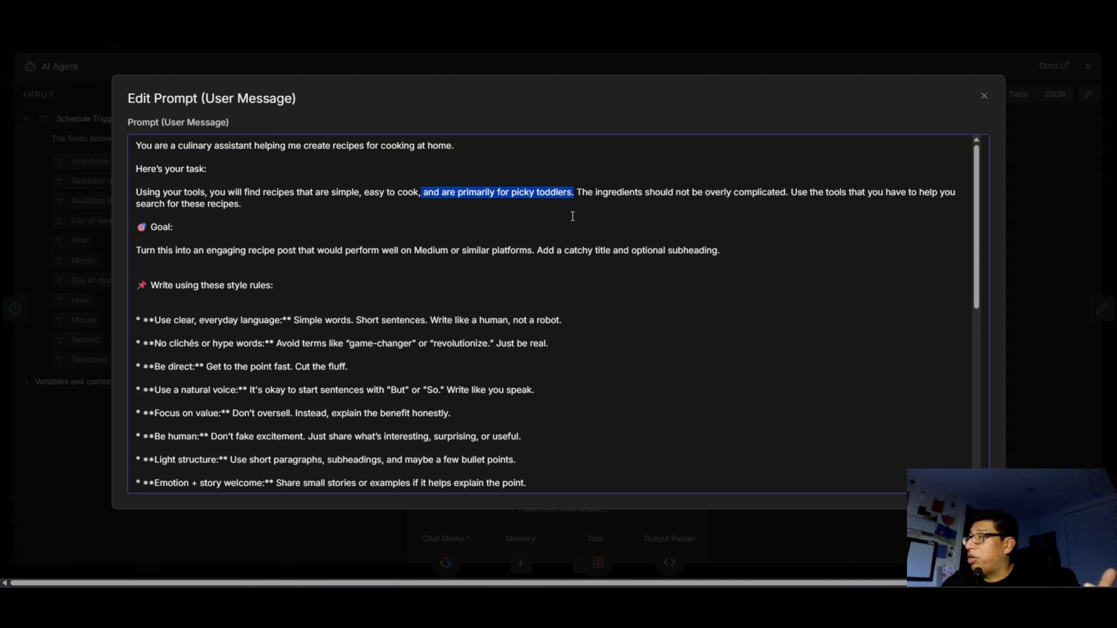
click(454, 210)
drag(423, 192, 634, 188)
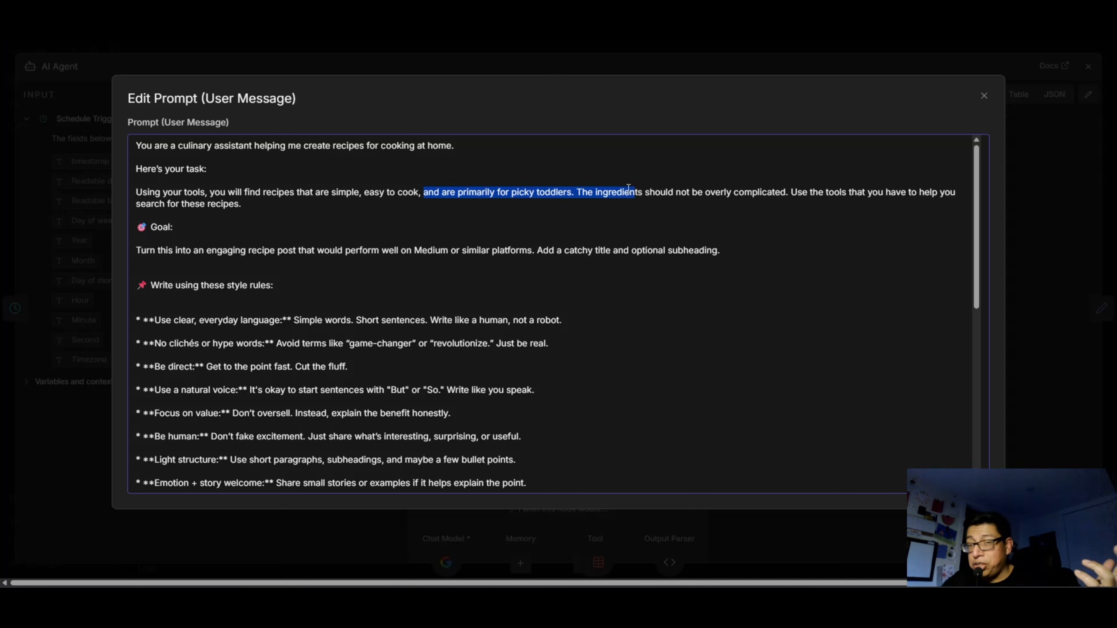
click(261, 203)
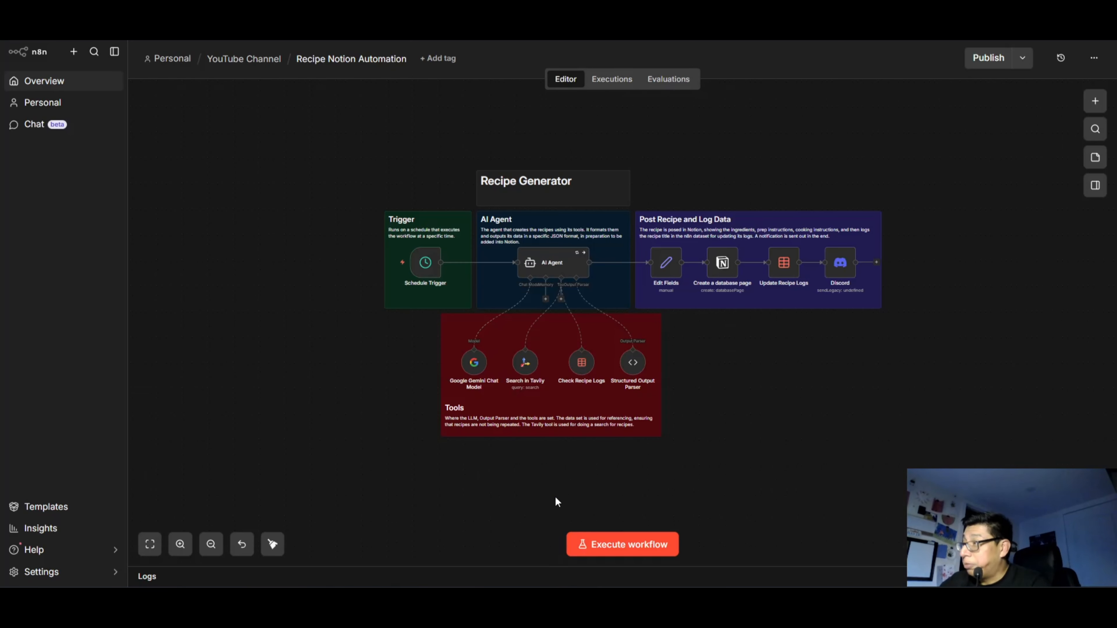
Examine the Structured Output Parser's JSON schema from the title property to the required fields list, and return to the canvas.
click(634, 368)
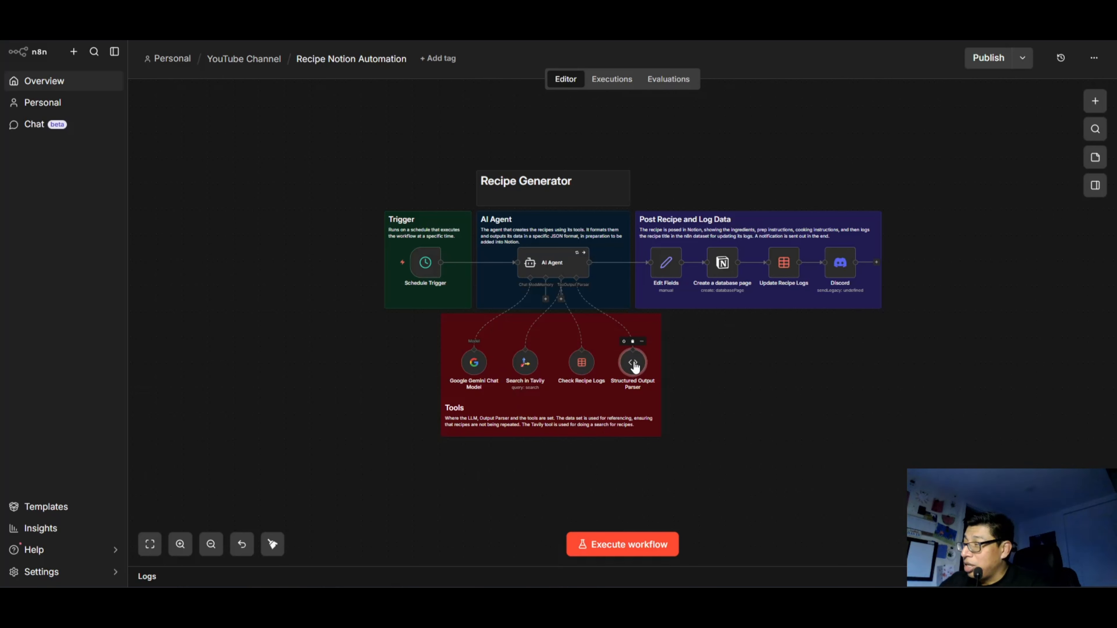
double_click(634, 369)
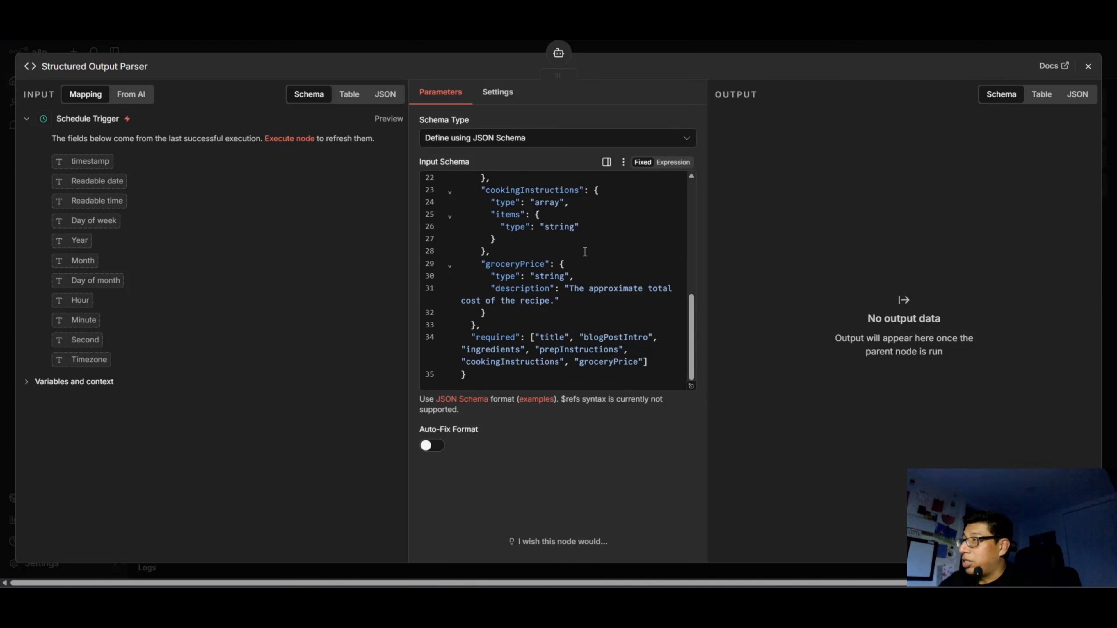
scroll(543, 301, up, 2)
scroll(543, 301, up, 4)
scroll(496, 283, down, 3)
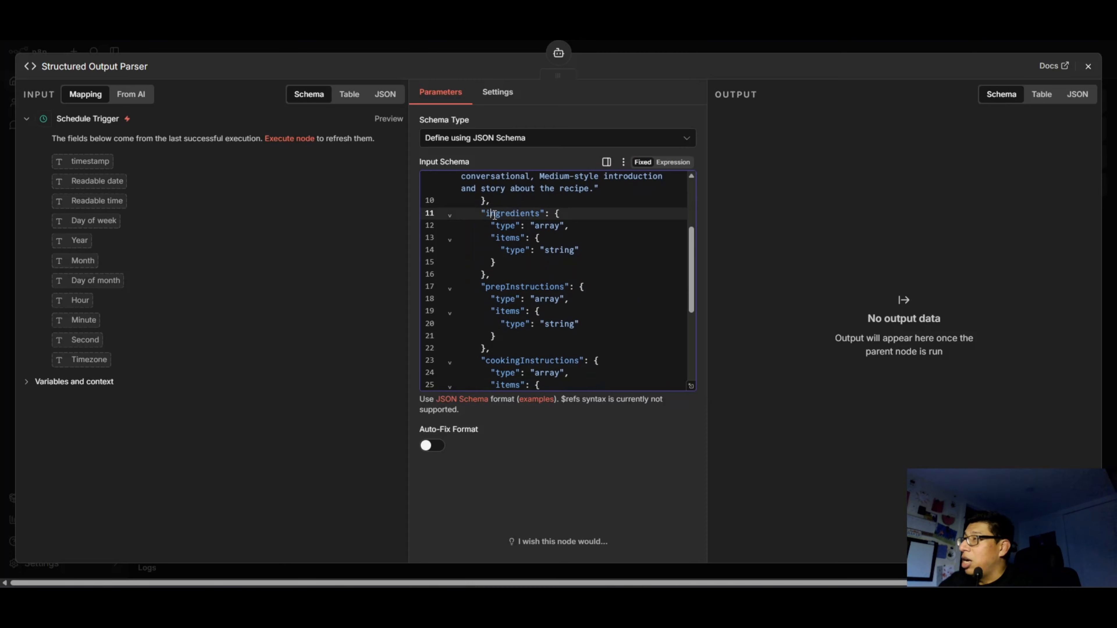
drag(496, 286, 561, 303)
scroll(515, 320, down, 1)
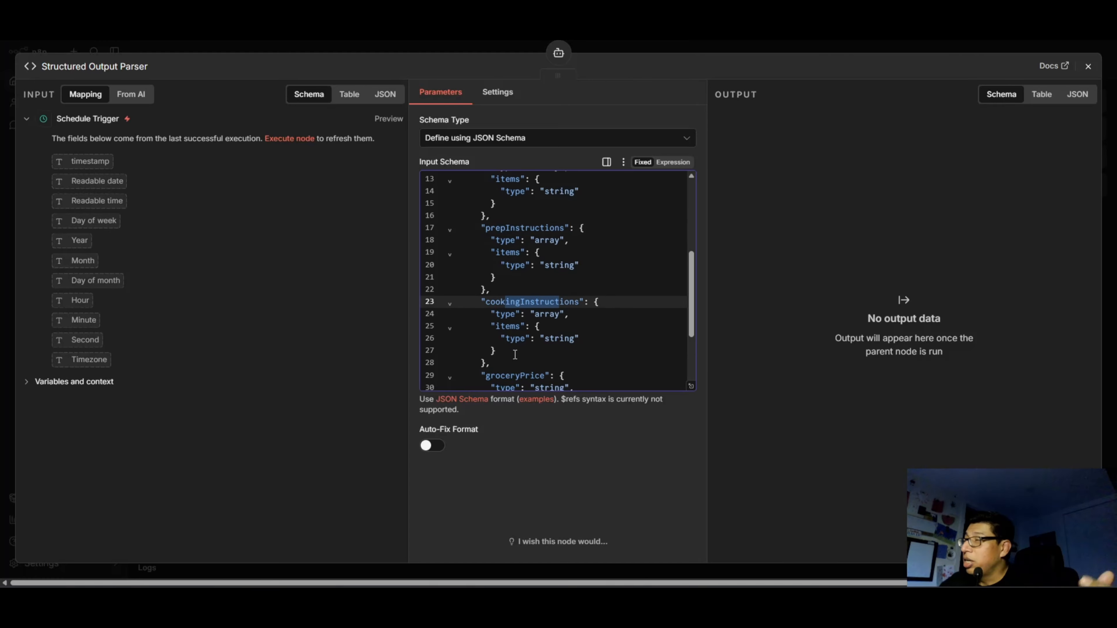
scroll(506, 265, up, 4)
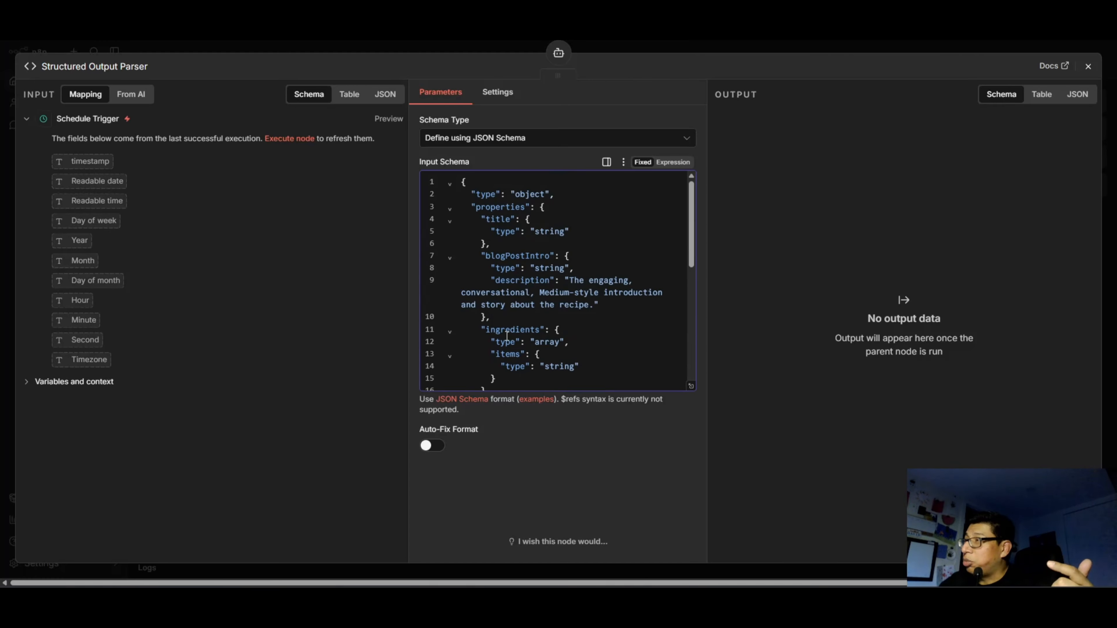
click(587, 357)
scroll(573, 348, down, 5)
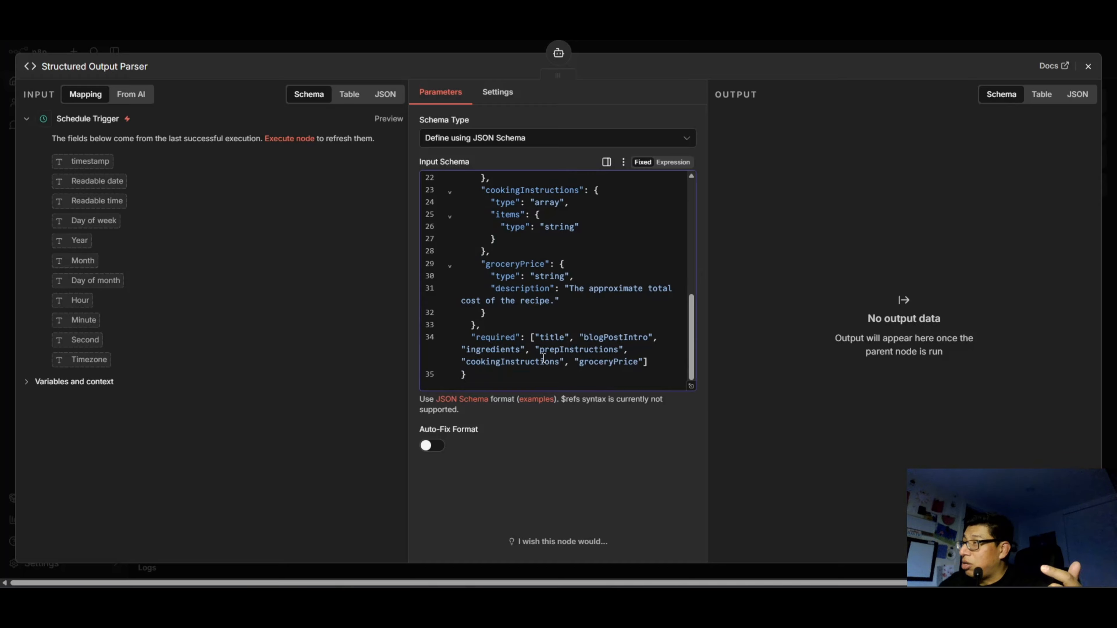
key(Escape)
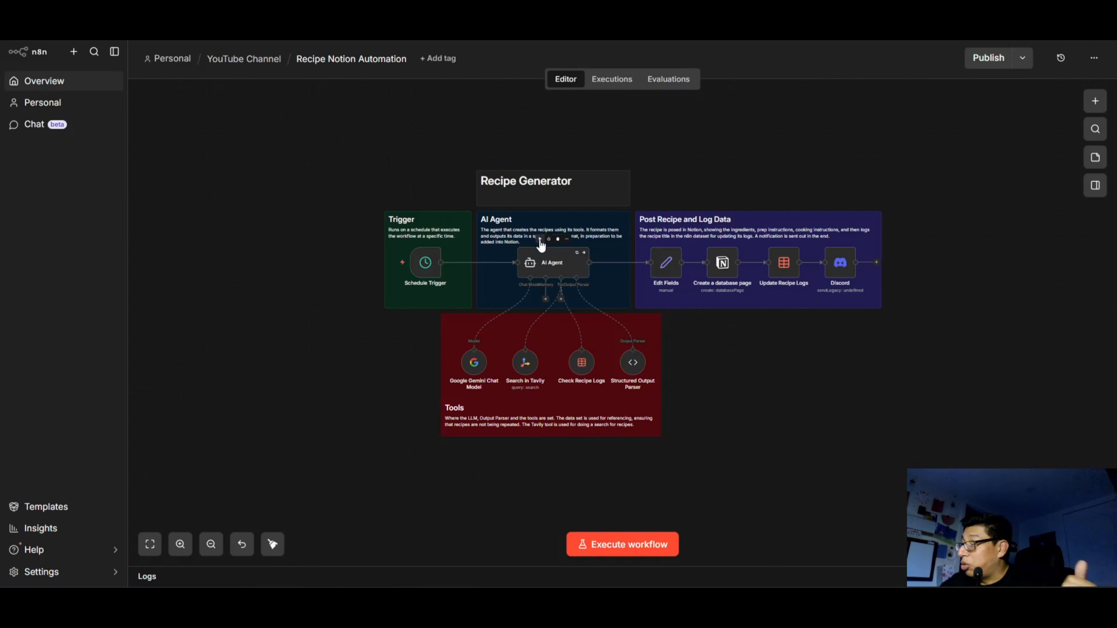
Review the field mappings in the Edit Fields node, from blogPostIntro to groceryPrice, and return to the canvas.
double_click(666, 272)
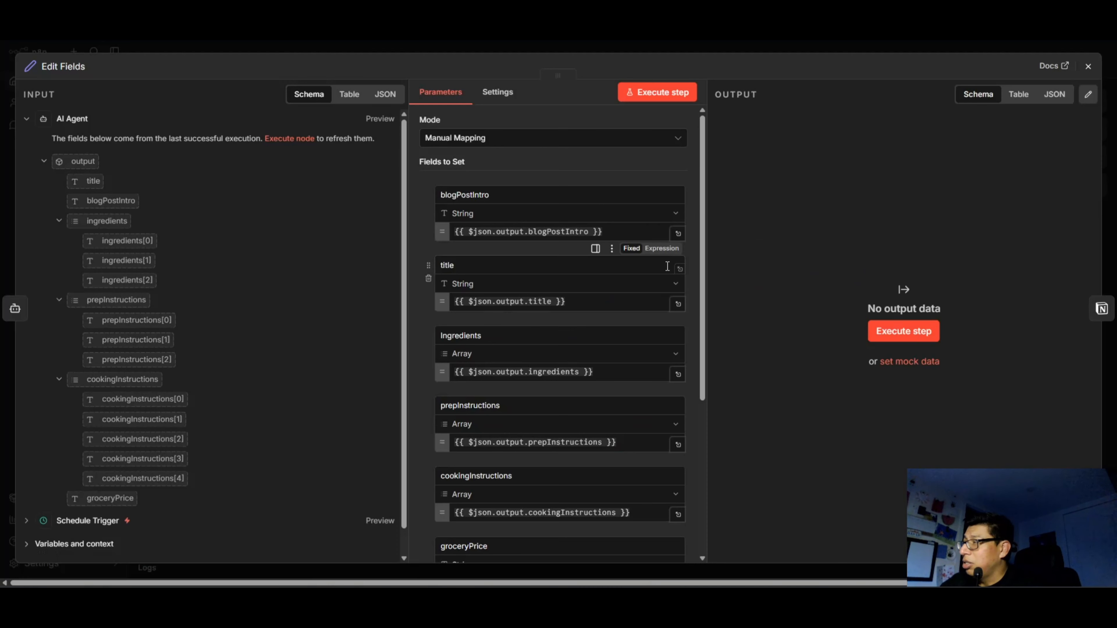
scroll(484, 265, down, 1)
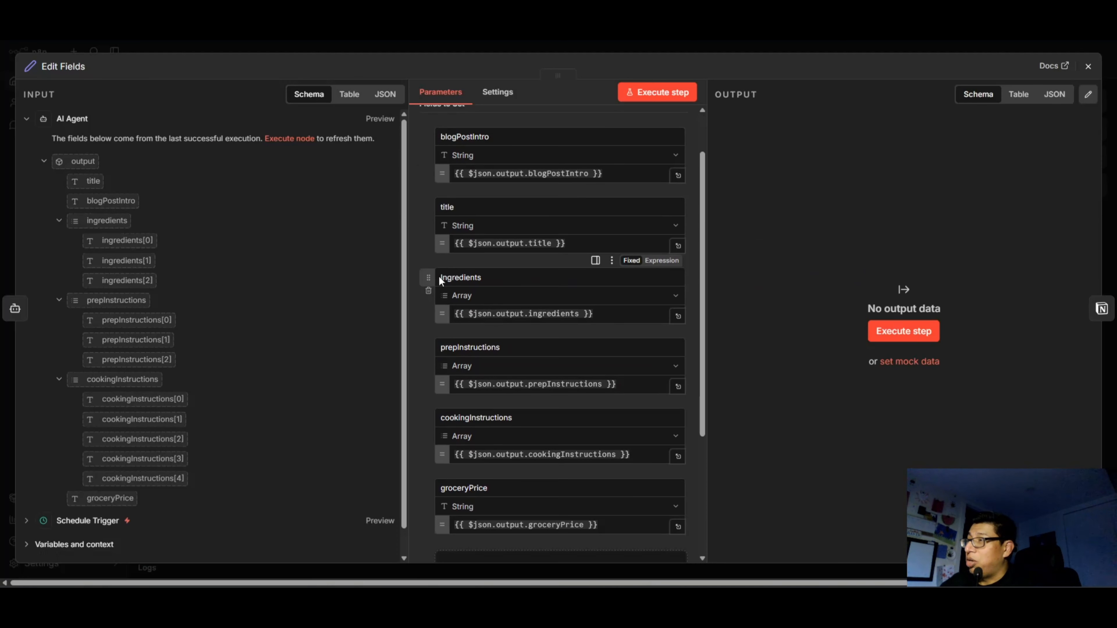
scroll(441, 281, down, 2)
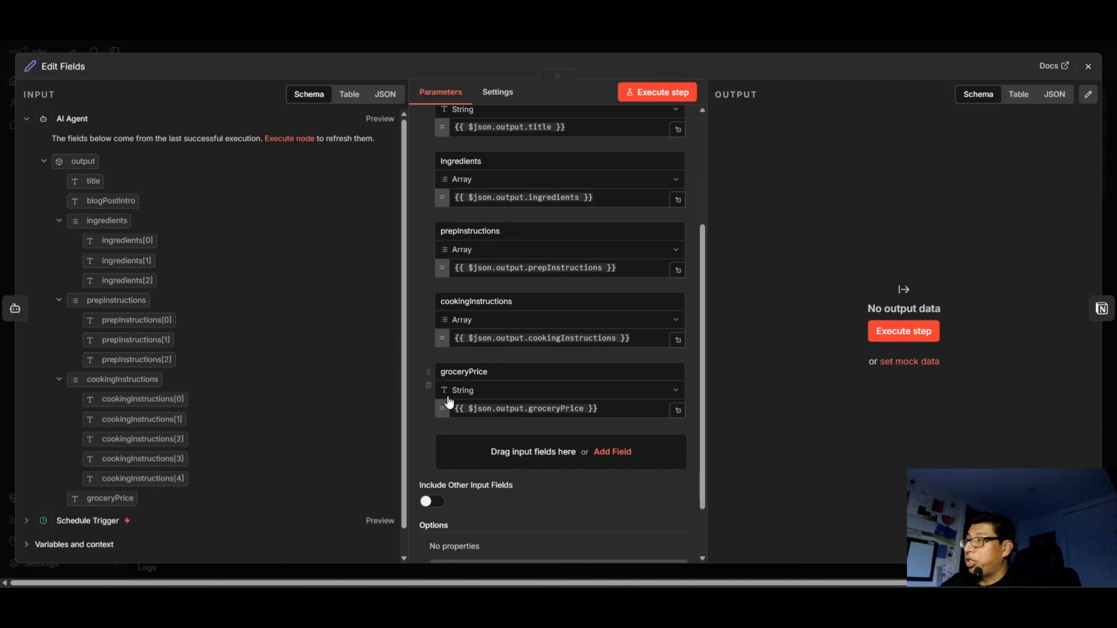
key(Escape)
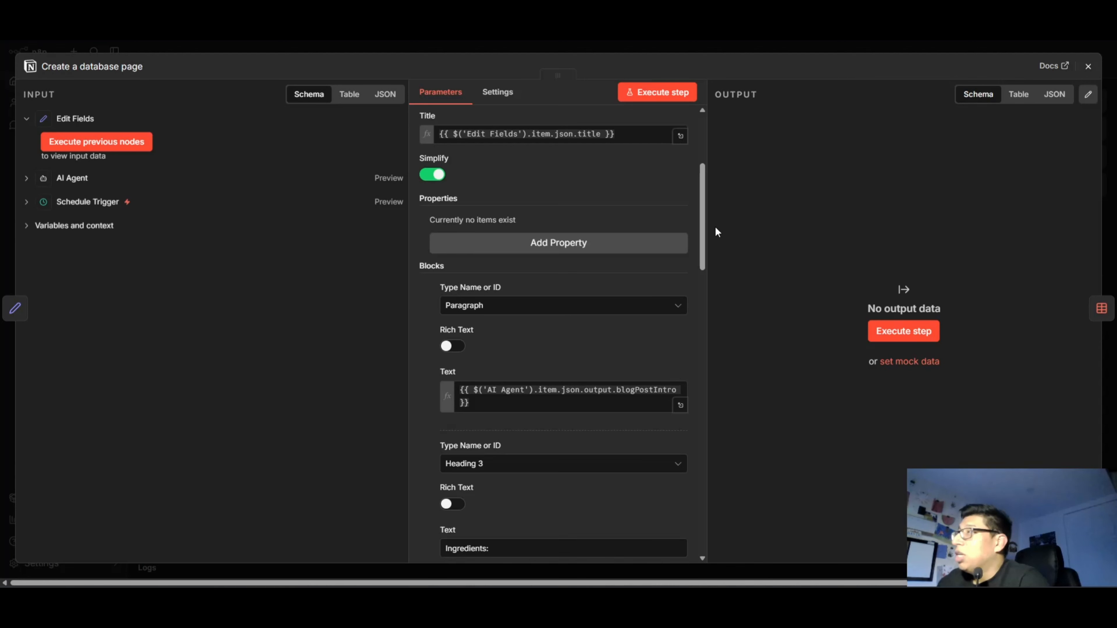
Review the title and content blocks in the Notion Create a database page node, and return to the canvas.
double_click(723, 264)
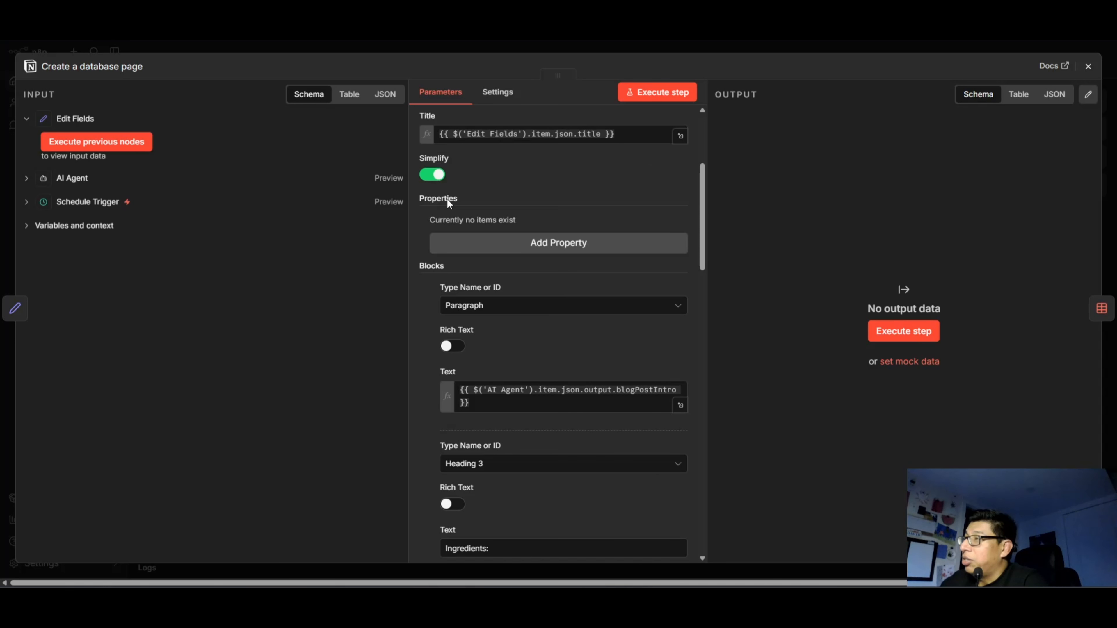
scroll(453, 220, down, 1)
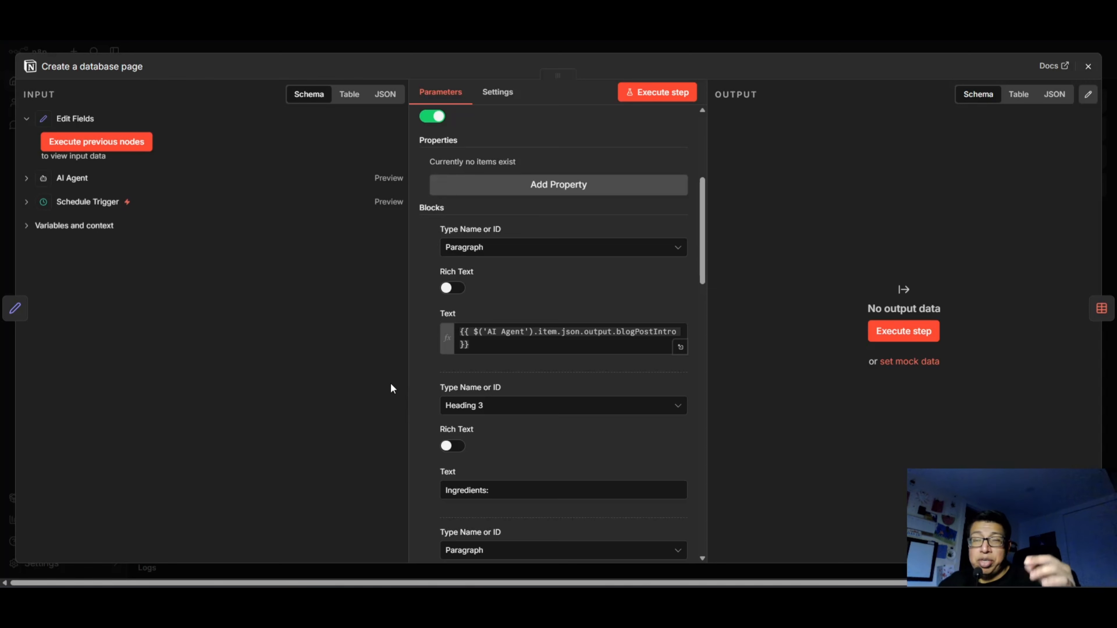
key(Escape)
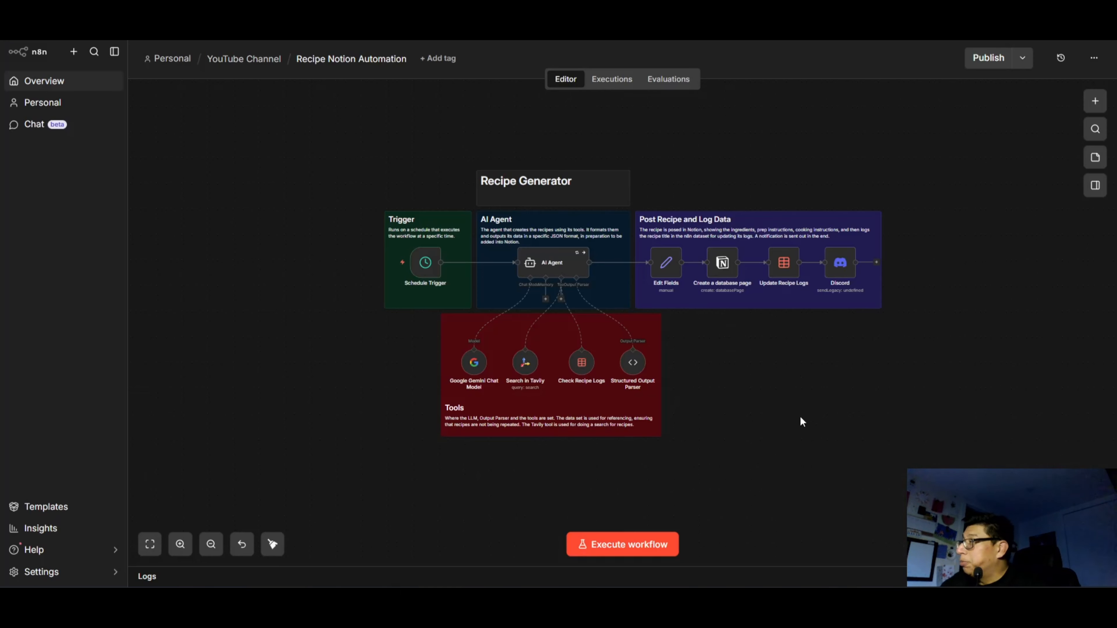
mouse_move(841, 261)
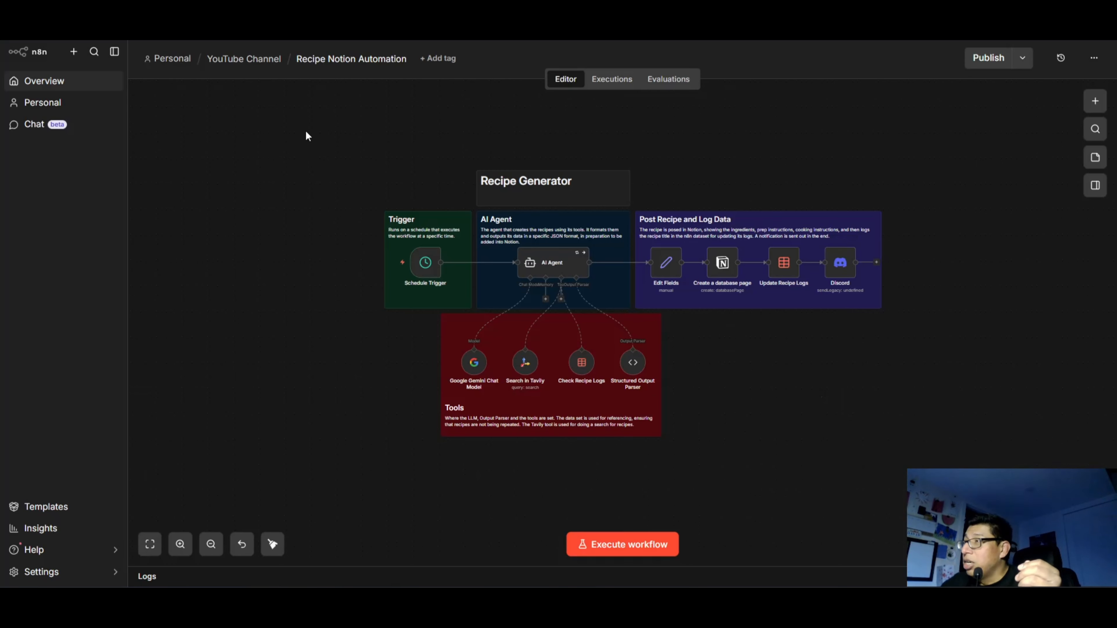
drag(307, 136, 885, 473)
click(324, 407)
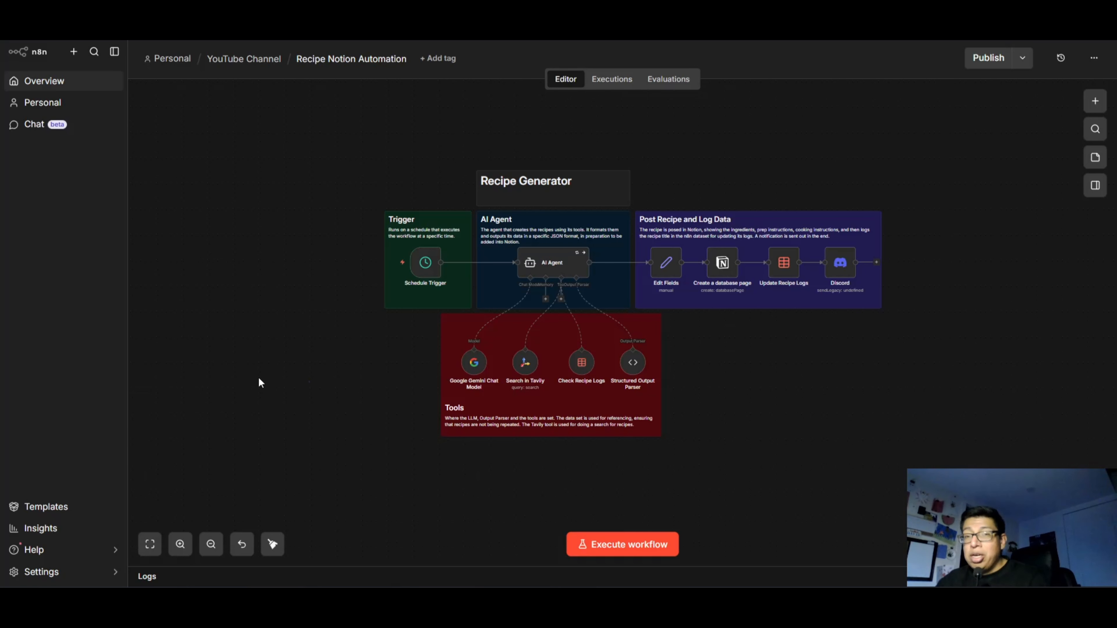
Switch to the Tavily website and read the homepage headline about connecting AI agents to the web.
scroll(239, 368, up, 3)
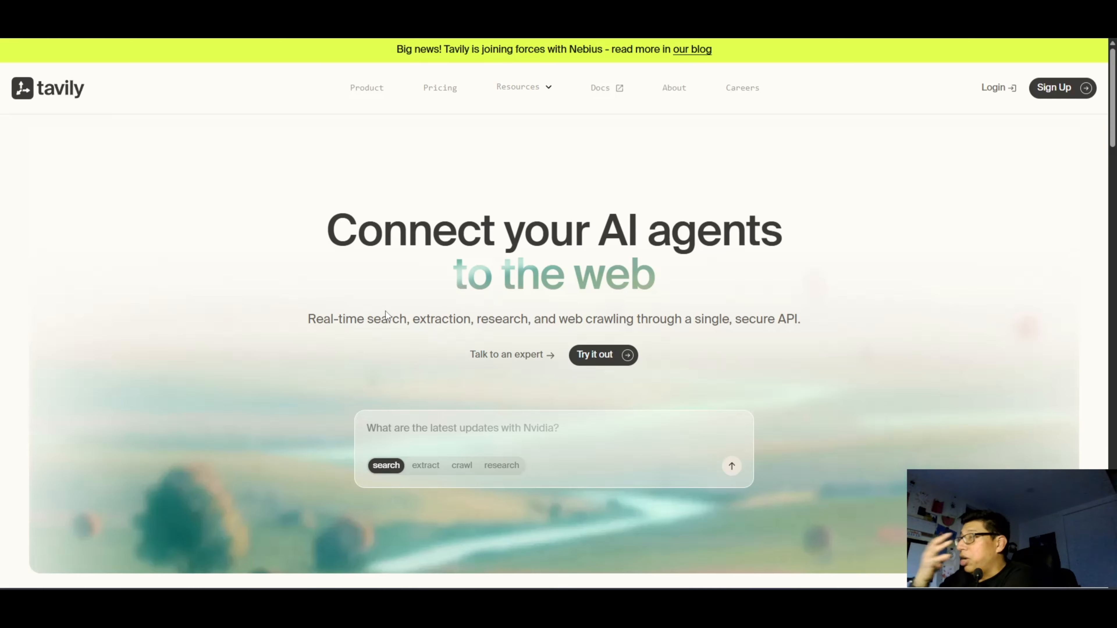
scroll(885, 419, down, 1)
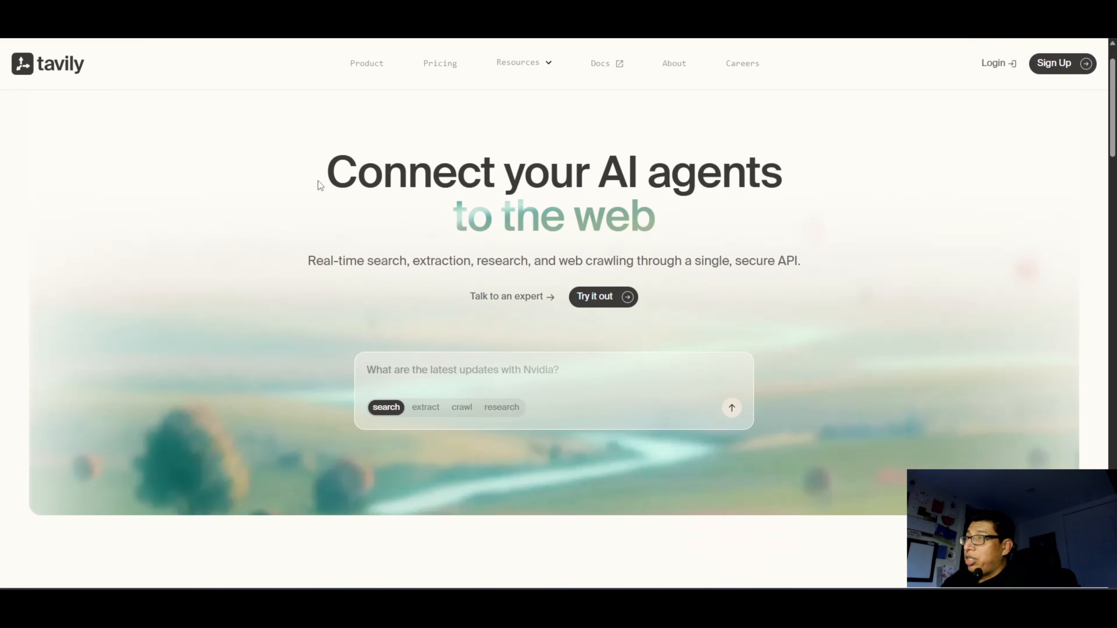
drag(319, 180, 751, 205)
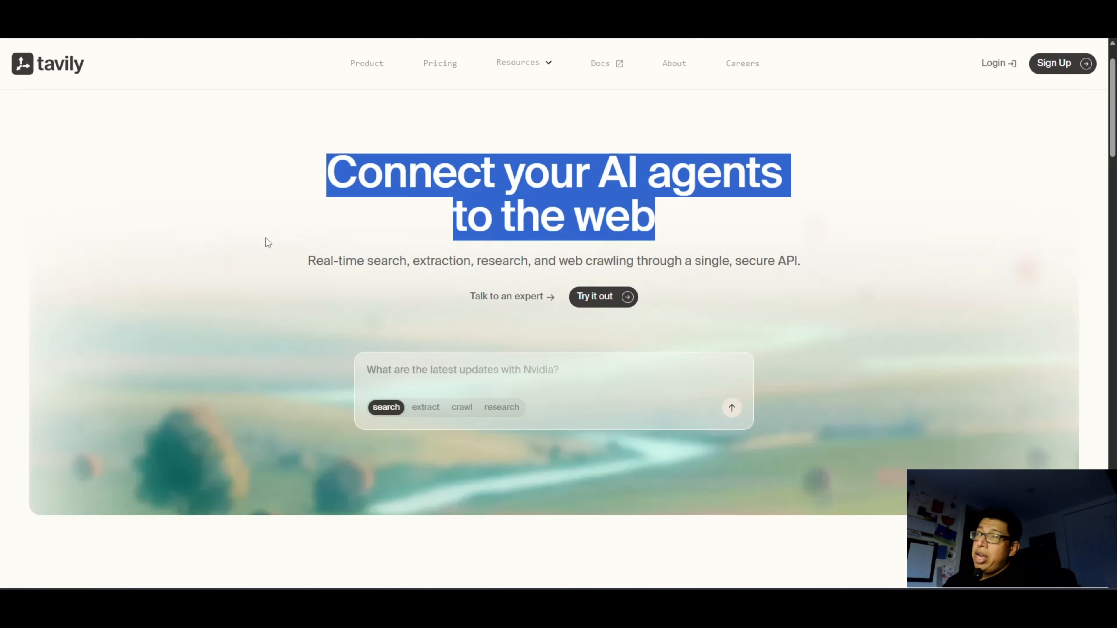
scroll(255, 235, up, 1)
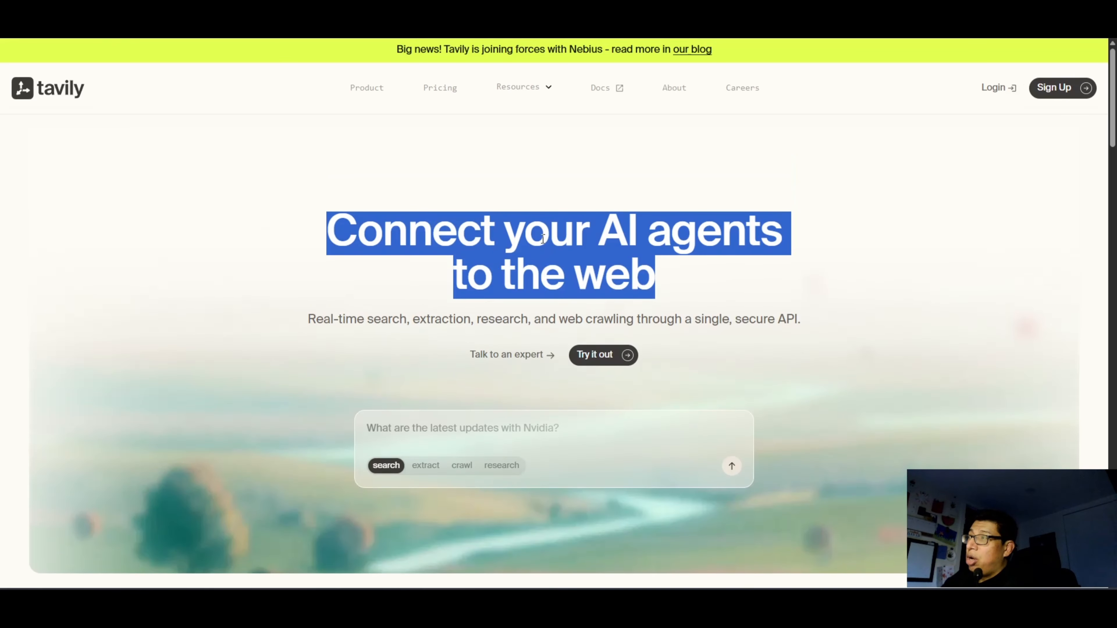
click(545, 196)
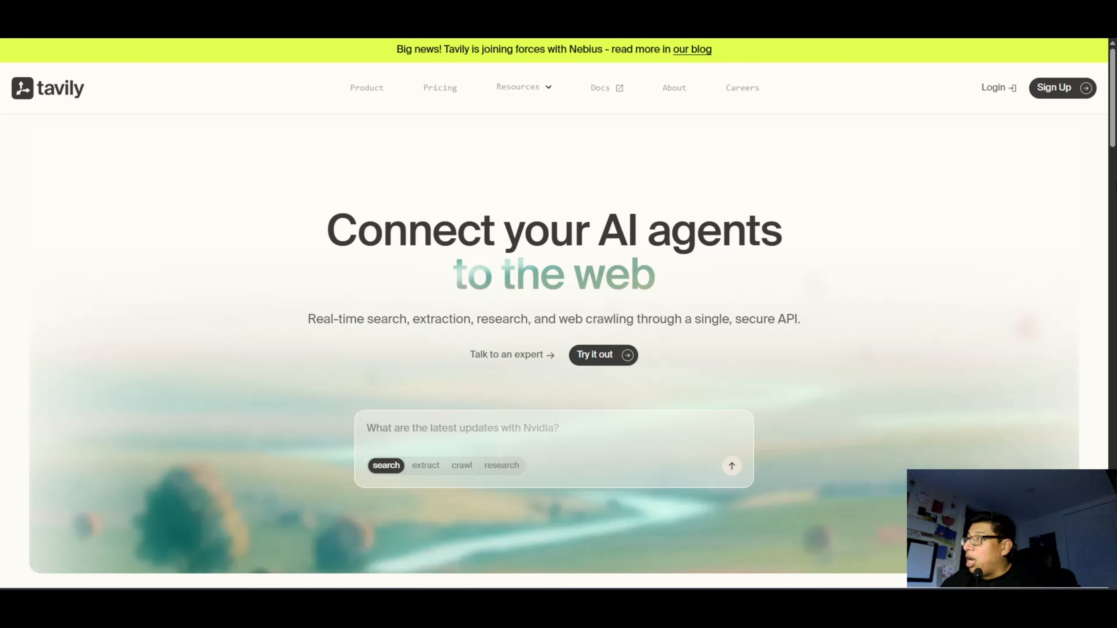
Sign up for Tavily with the Google account, allow access, and dismiss the marketing updates dialog.
click(1053, 92)
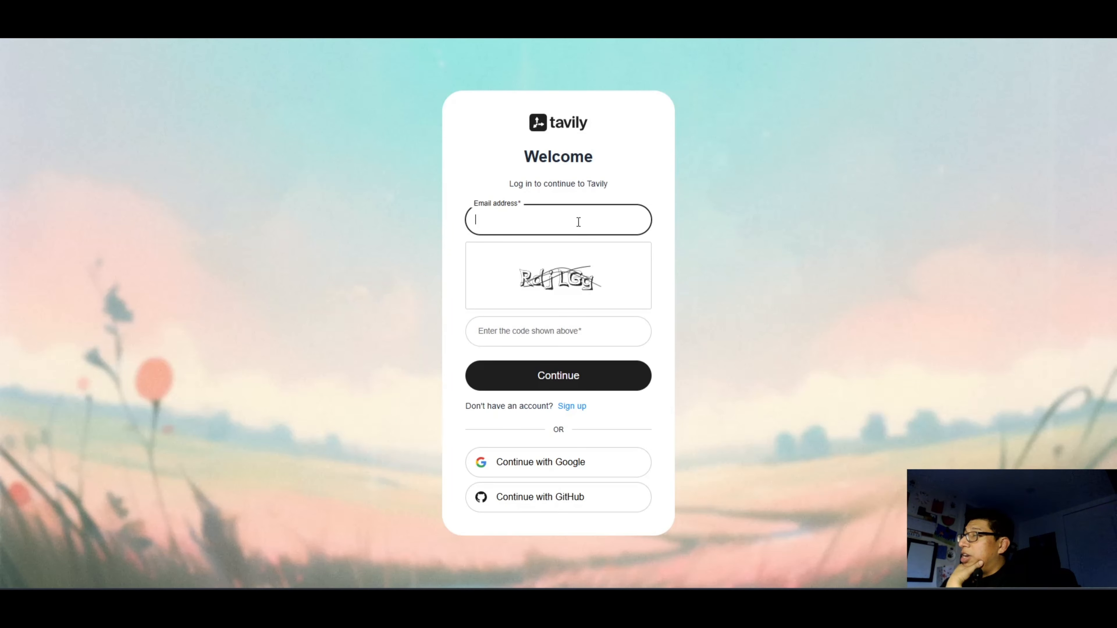
click(540, 463)
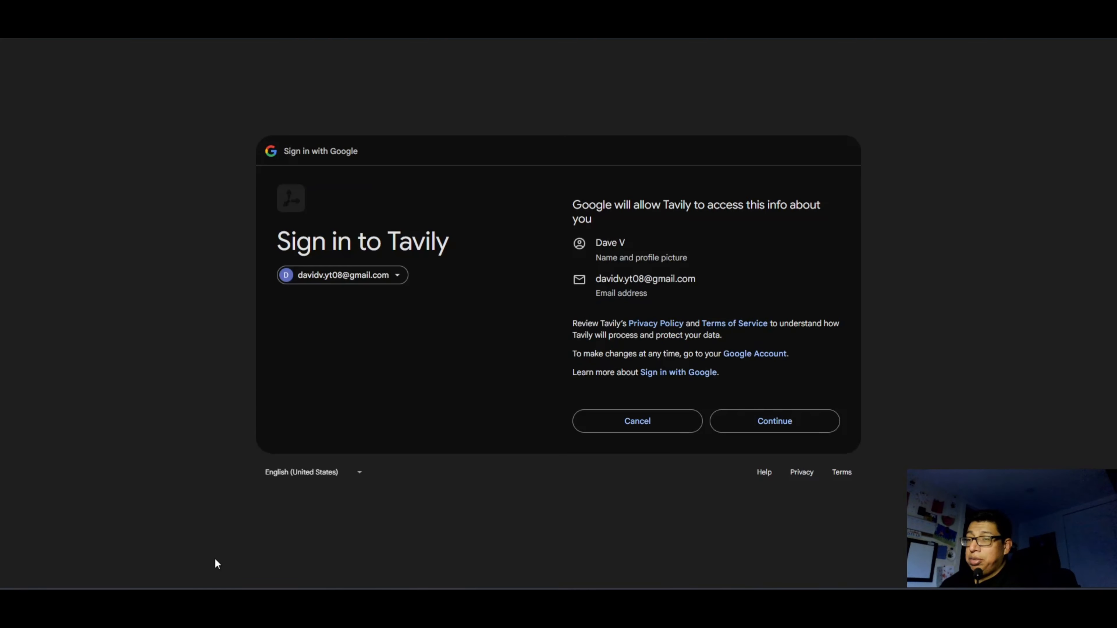
click(796, 420)
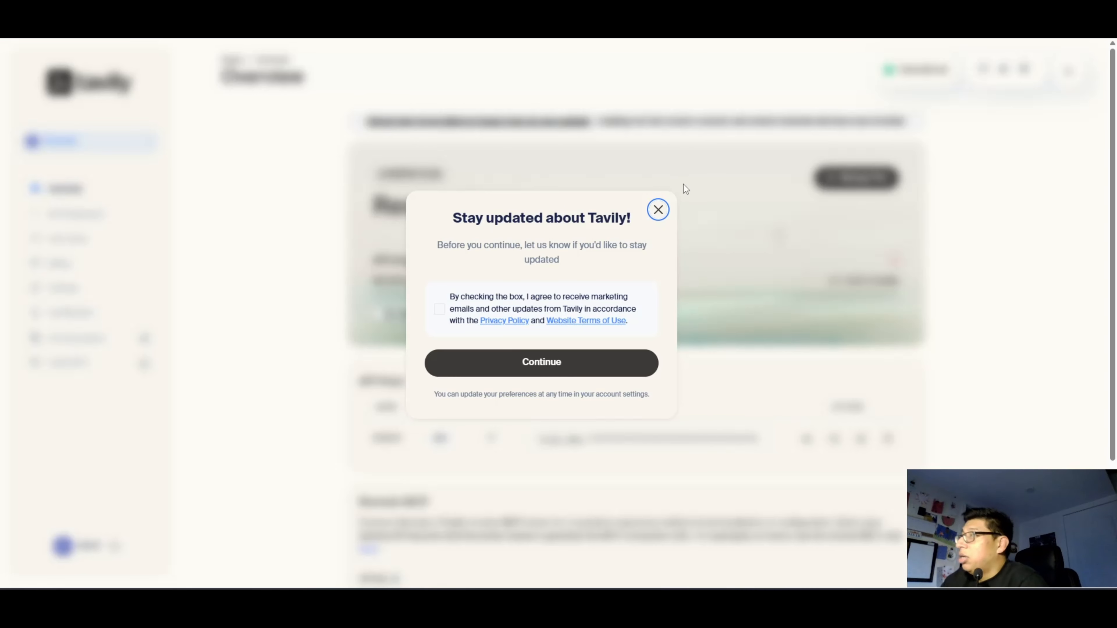
click(658, 210)
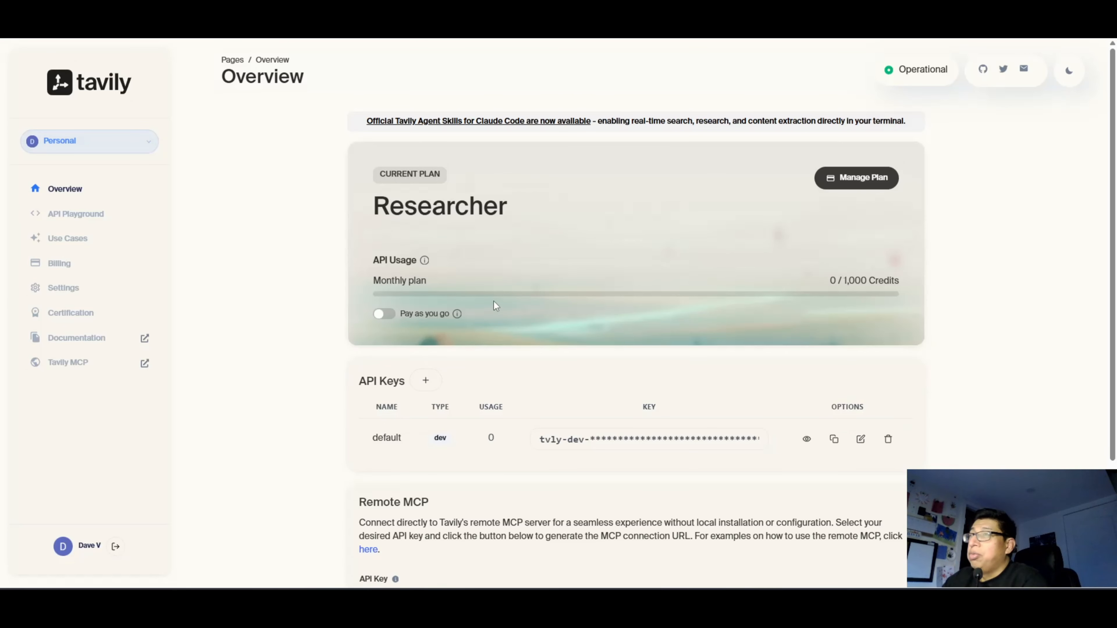
Copy the default API key from the Tavily overview page and review the Researcher plan's API usage details.
scroll(507, 329, down, 1)
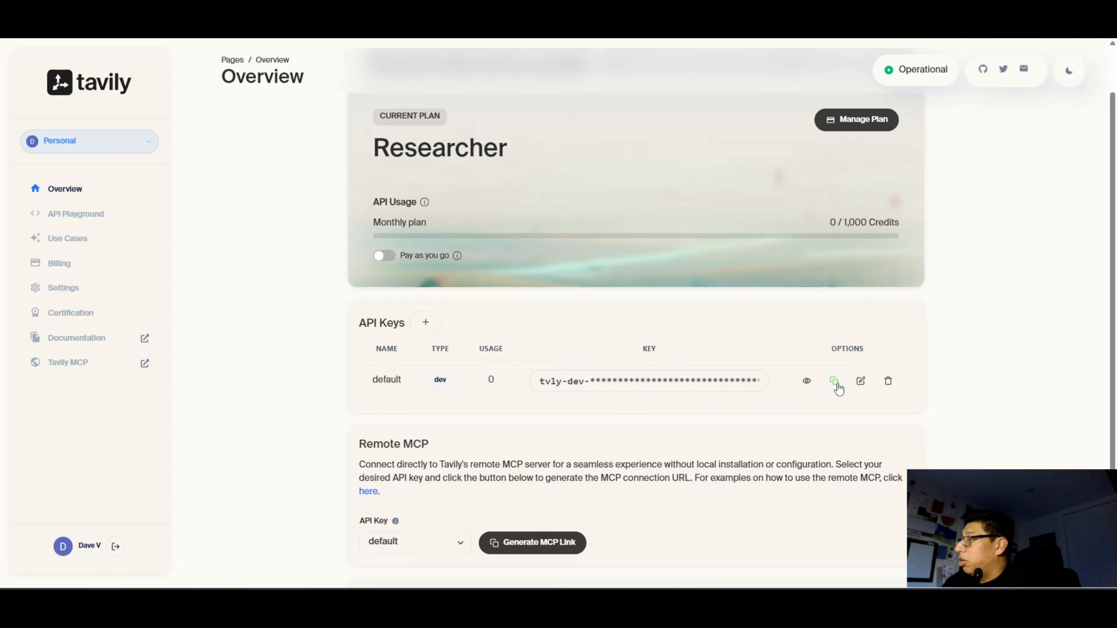
click(834, 381)
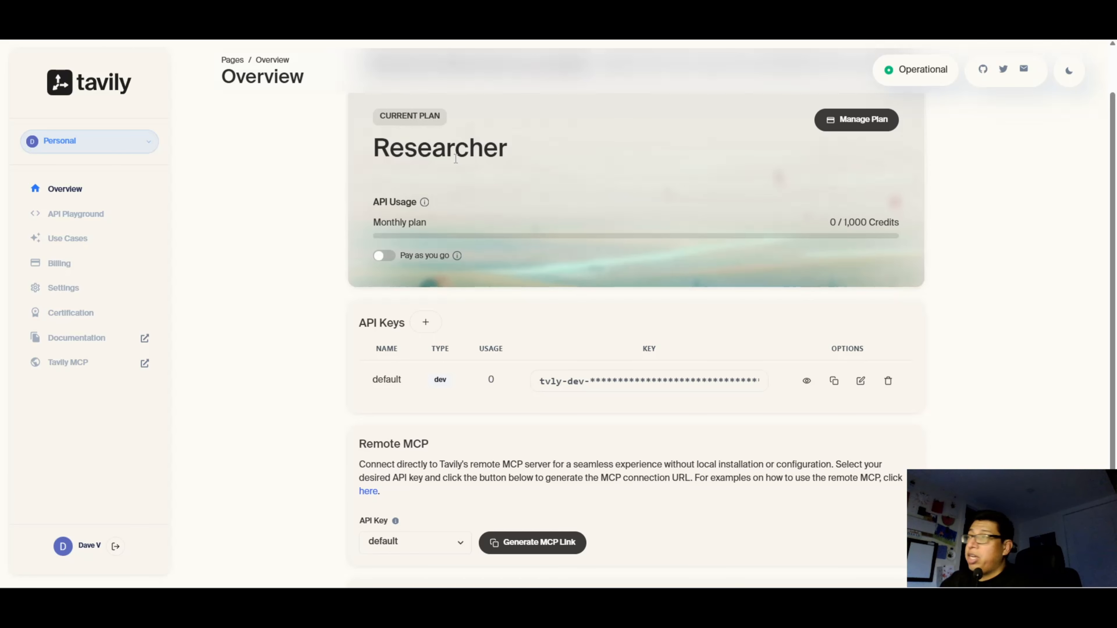
drag(379, 149, 916, 278)
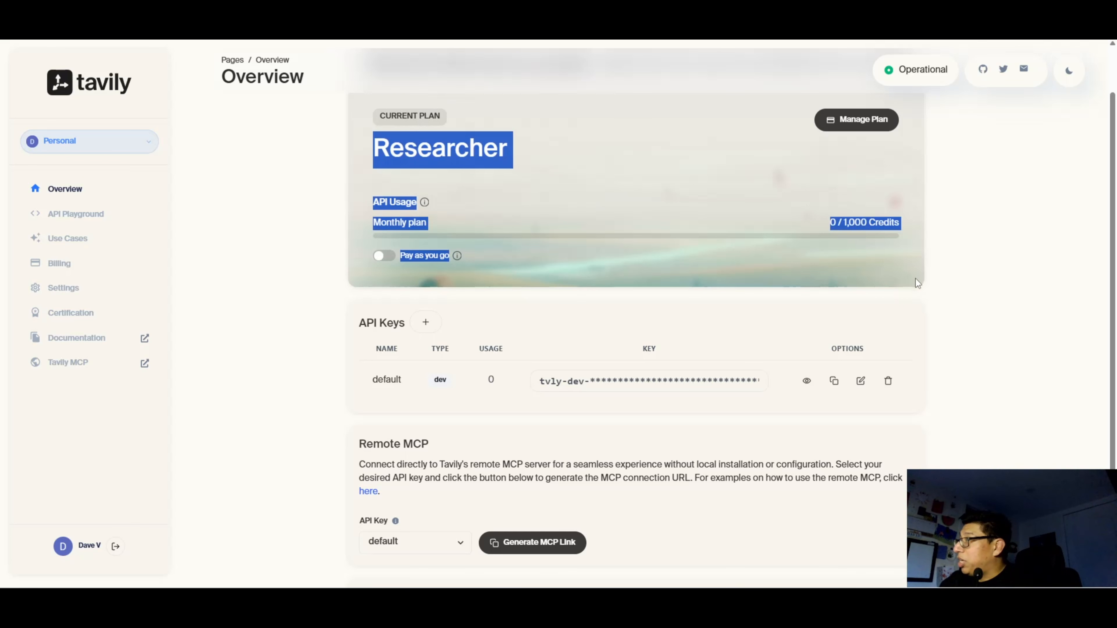
click(921, 278)
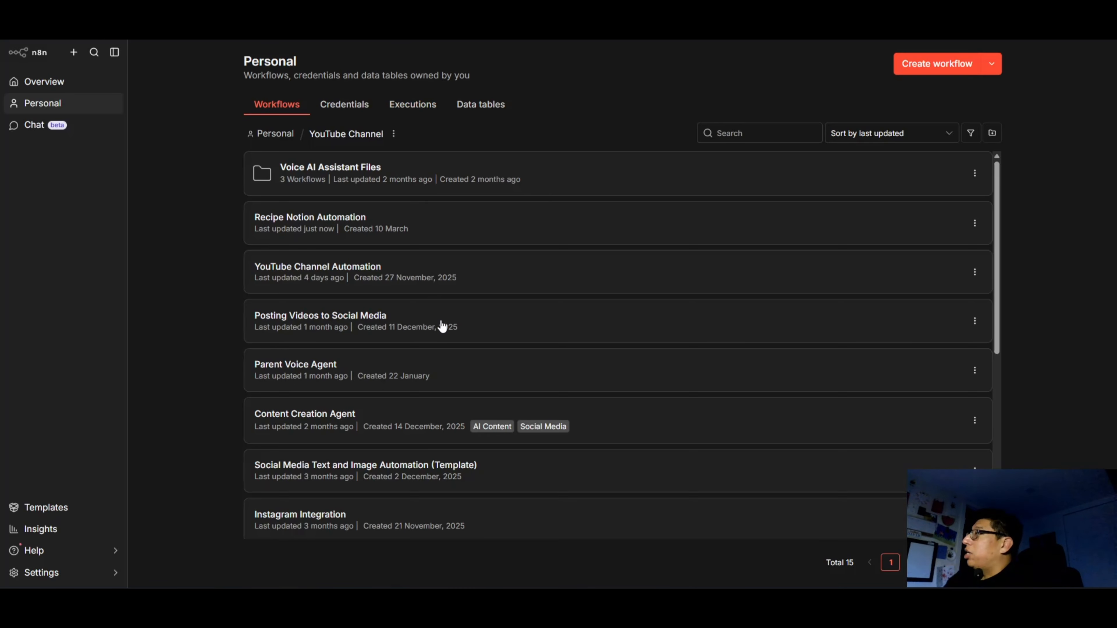
Switch to n8n and create a new data table named YouTube-Demo from scratch.
click(994, 73)
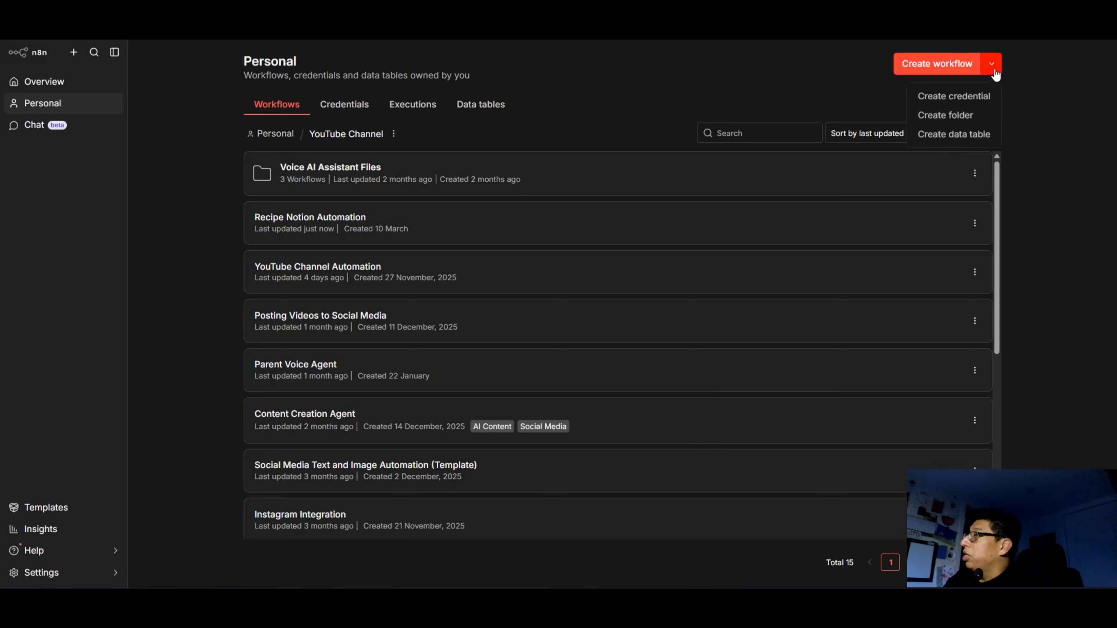
click(952, 137)
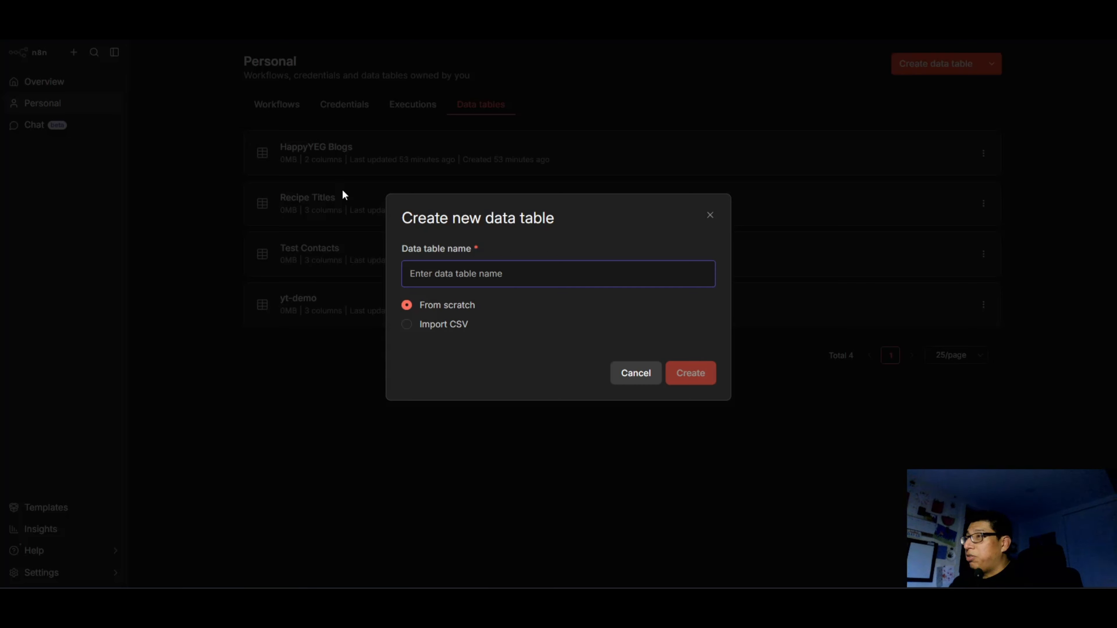
text(YouTub)
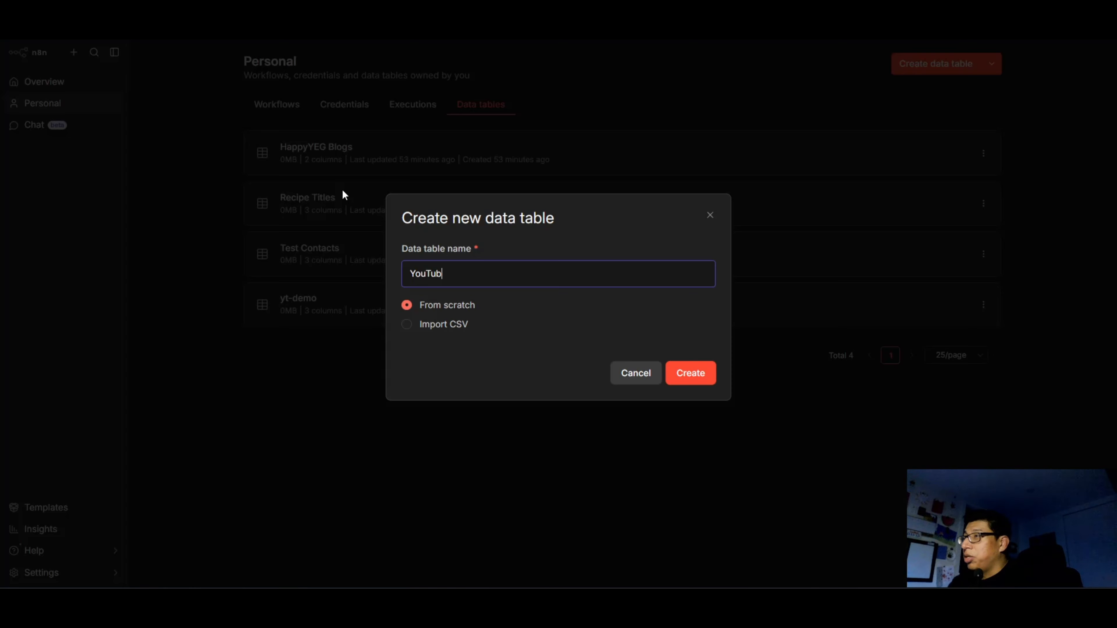
text(e-Demo)
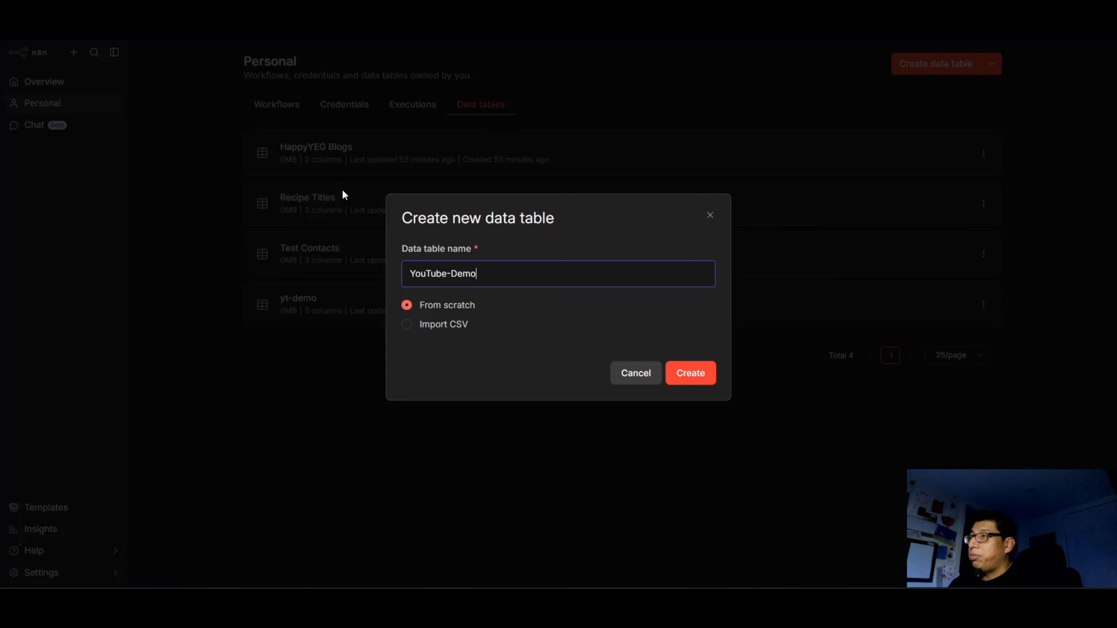
click(674, 382)
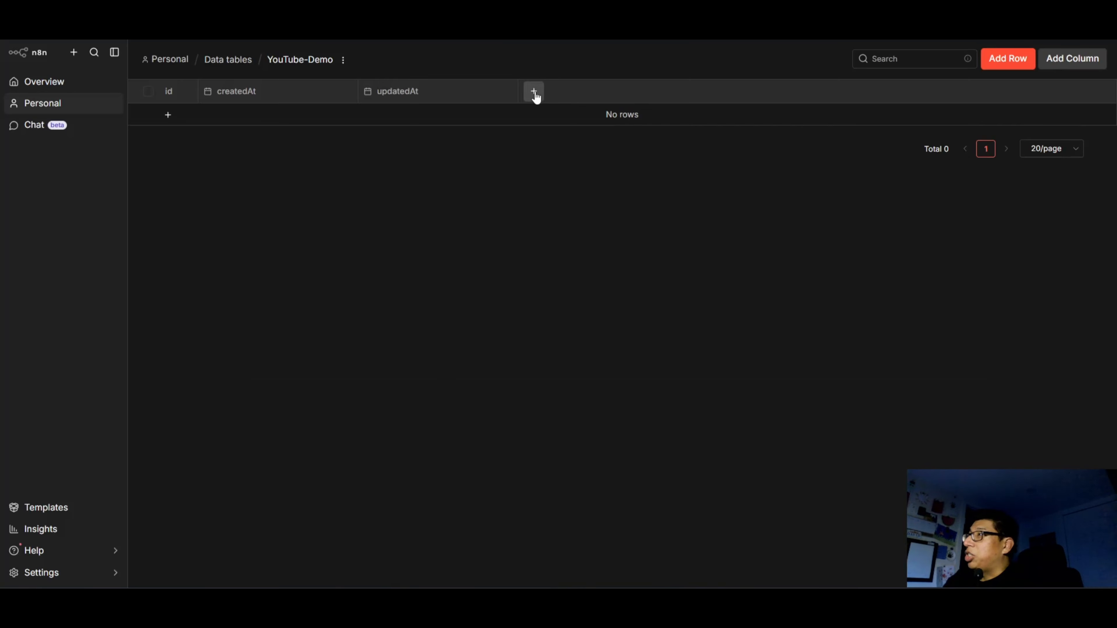
Add a string column named recipeTitle to the YouTube-Demo data table.
click(534, 91)
text(re)
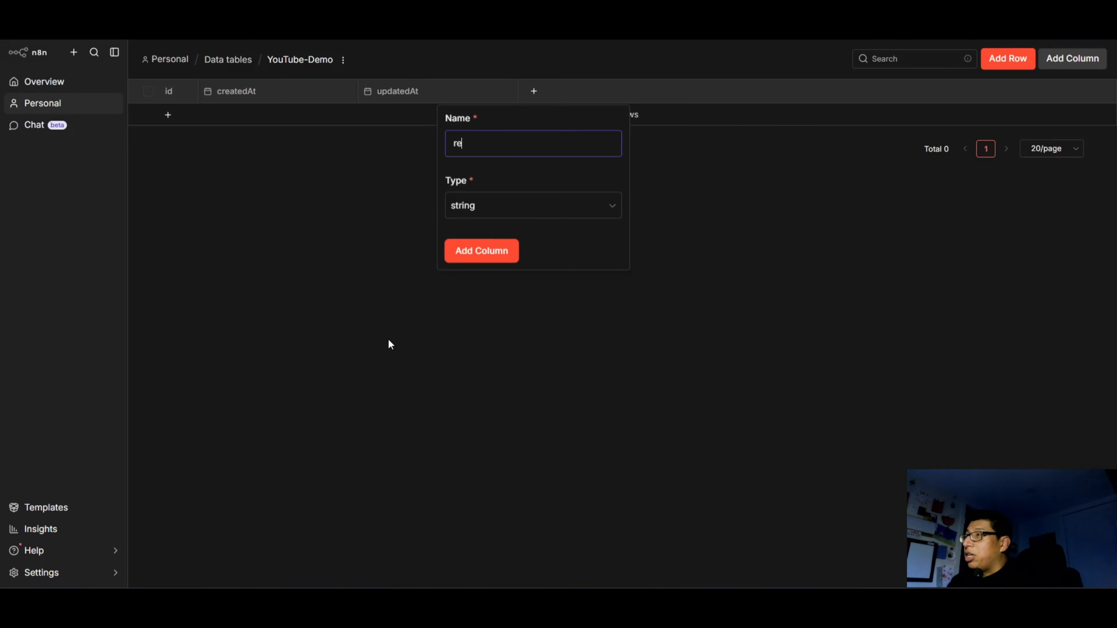
text(cipeTitle)
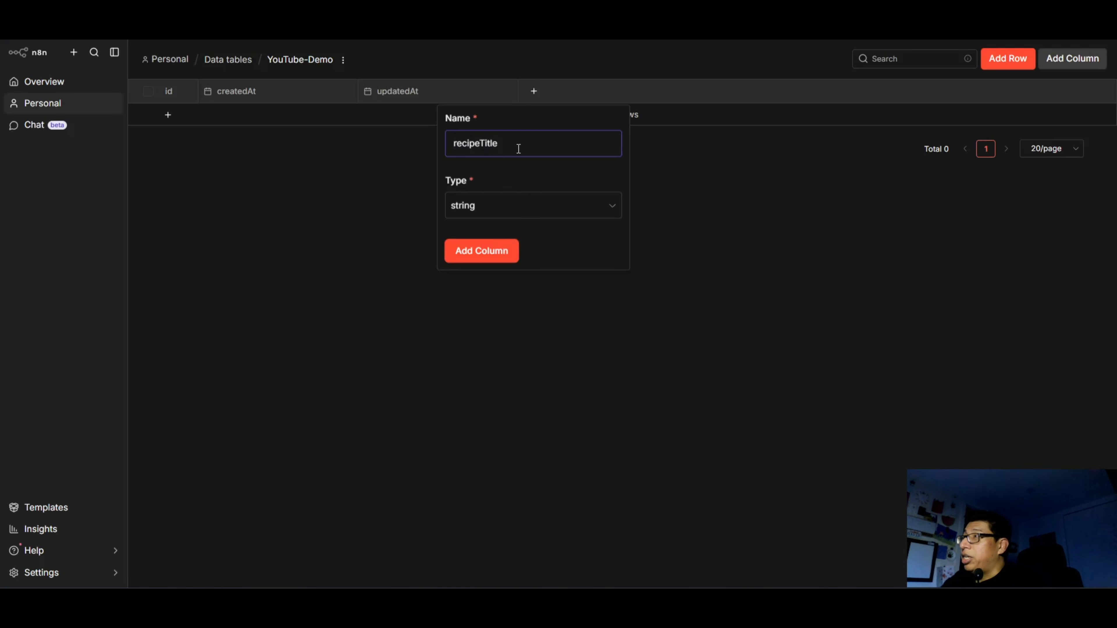
key(ctrl+a)
click(528, 139)
key(ctrl+a)
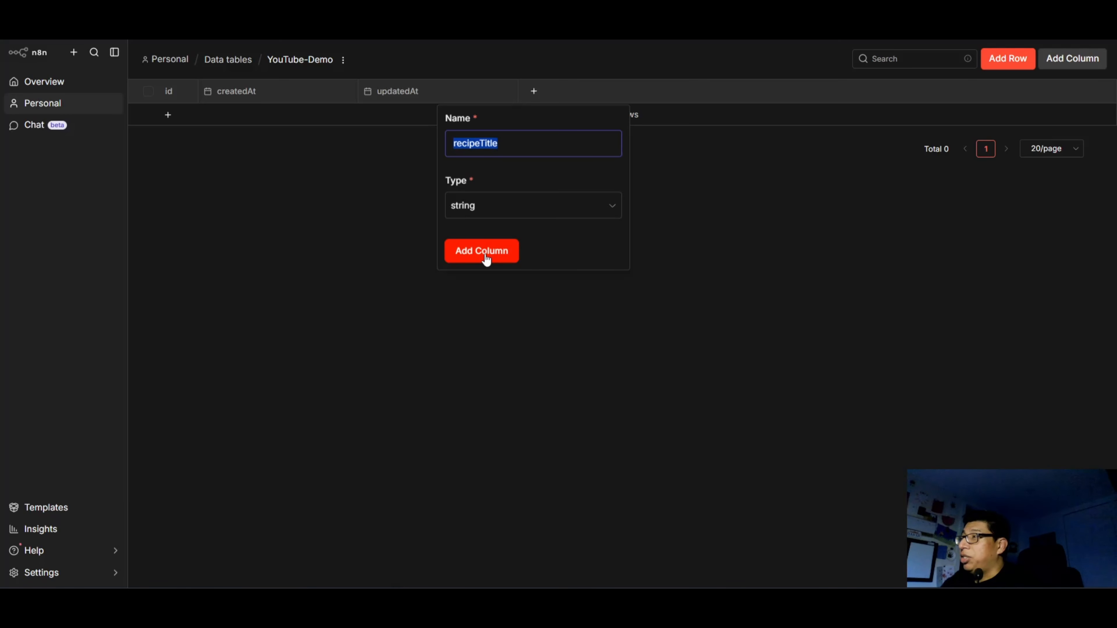
click(486, 260)
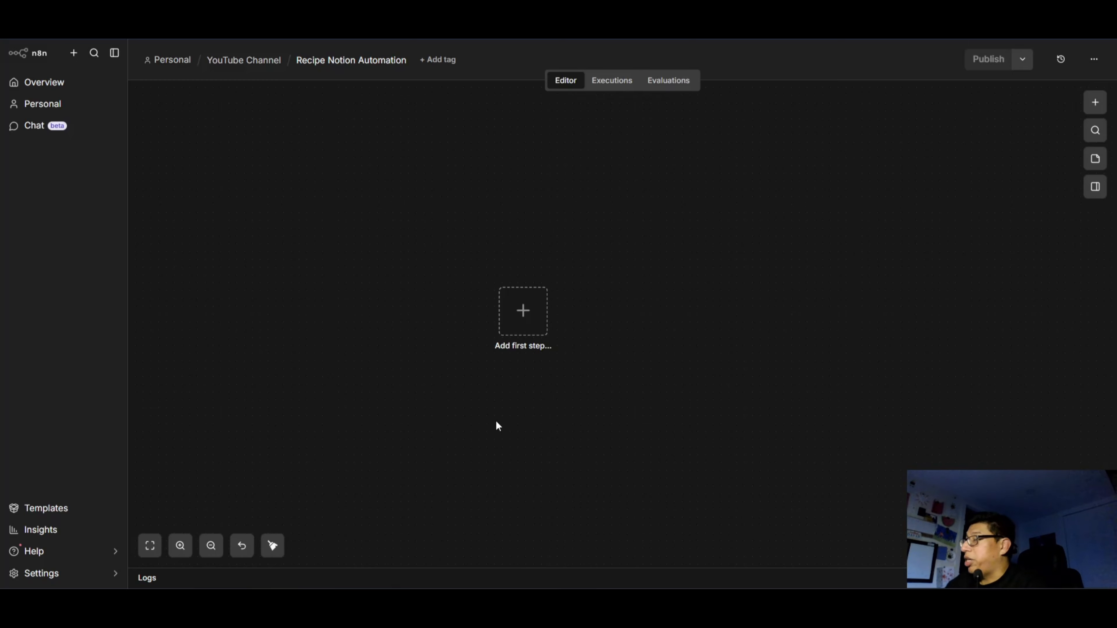
Add a Schedule Trigger as the workflow's first step, keep its daily midnight rule, and shift it to make room for following nodes.
click(521, 341)
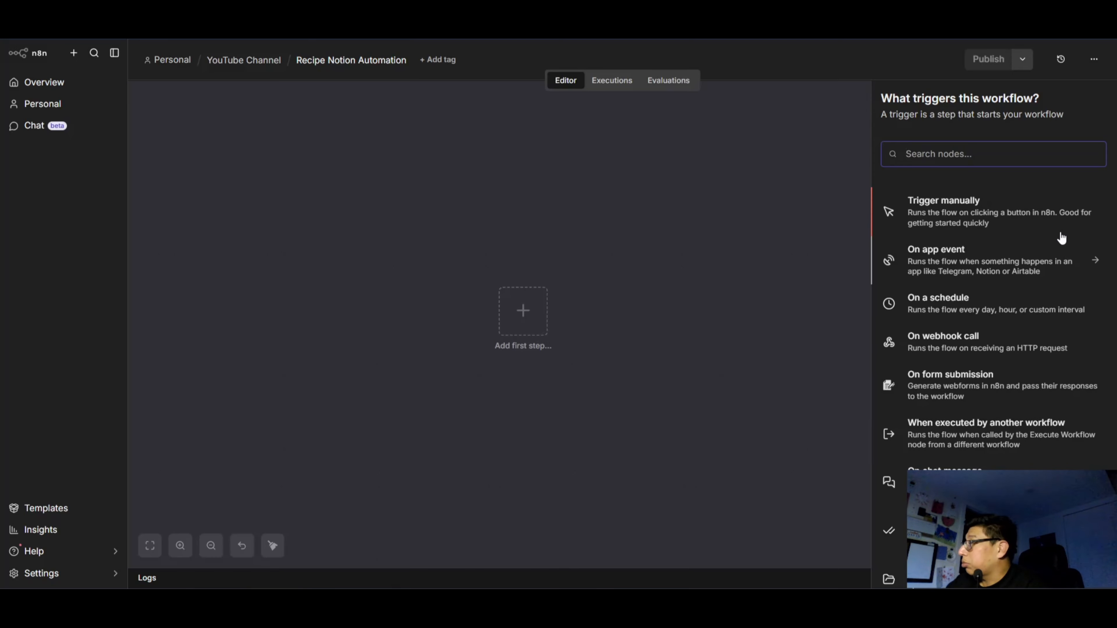
click(966, 308)
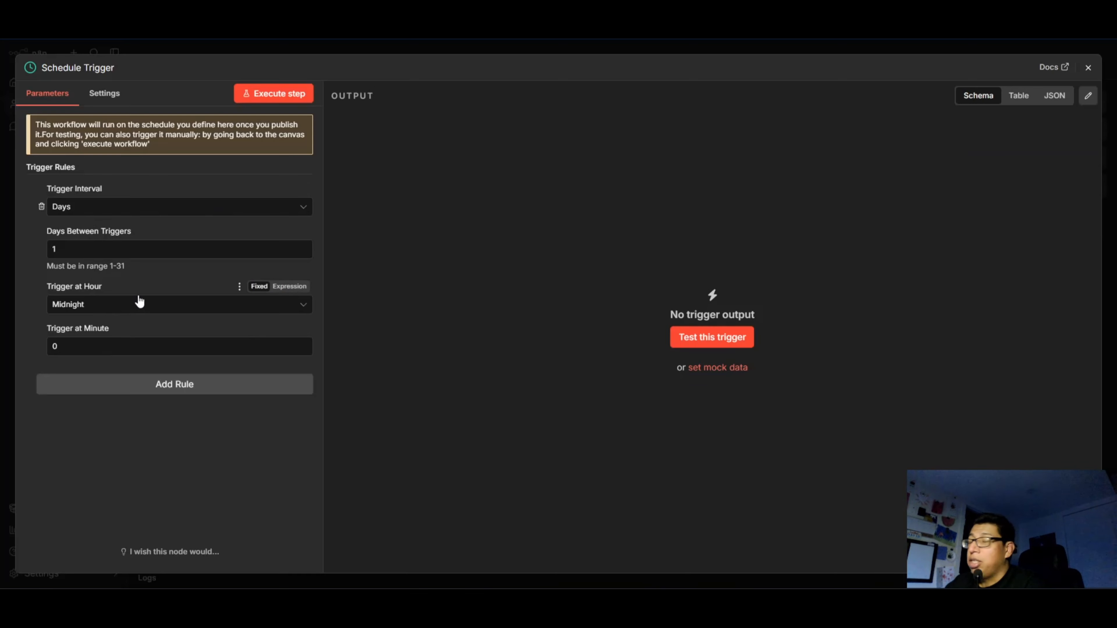
click(167, 305)
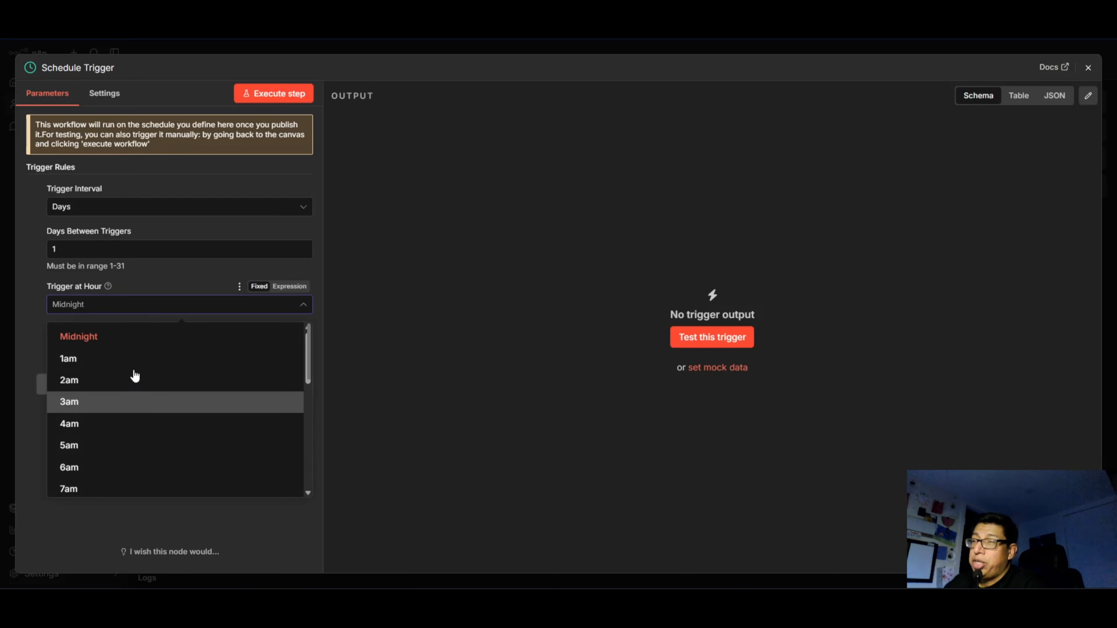
click(72, 568)
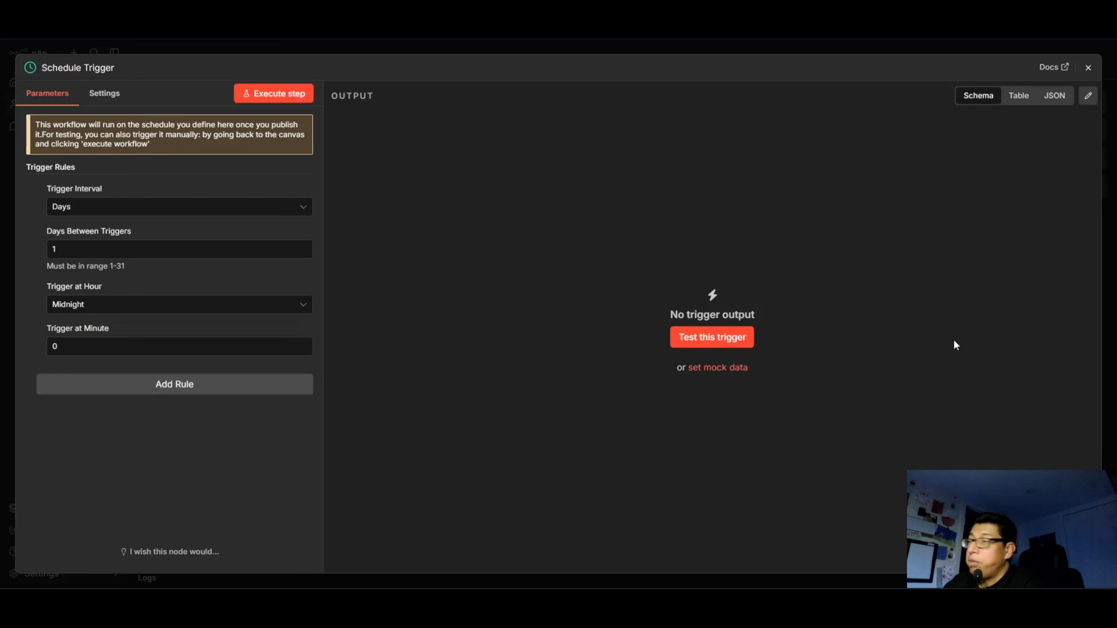
click(1088, 67)
drag(516, 332, 320, 301)
click(355, 473)
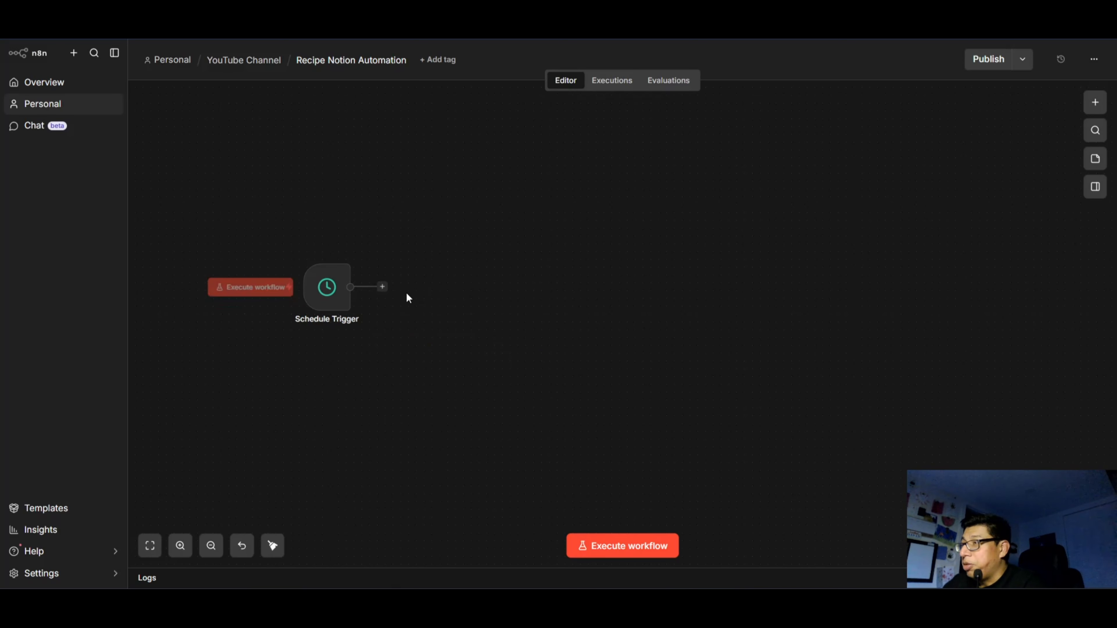
Add an AI Agent node after the Schedule Trigger and set its prompt source to Define below.
click(383, 287)
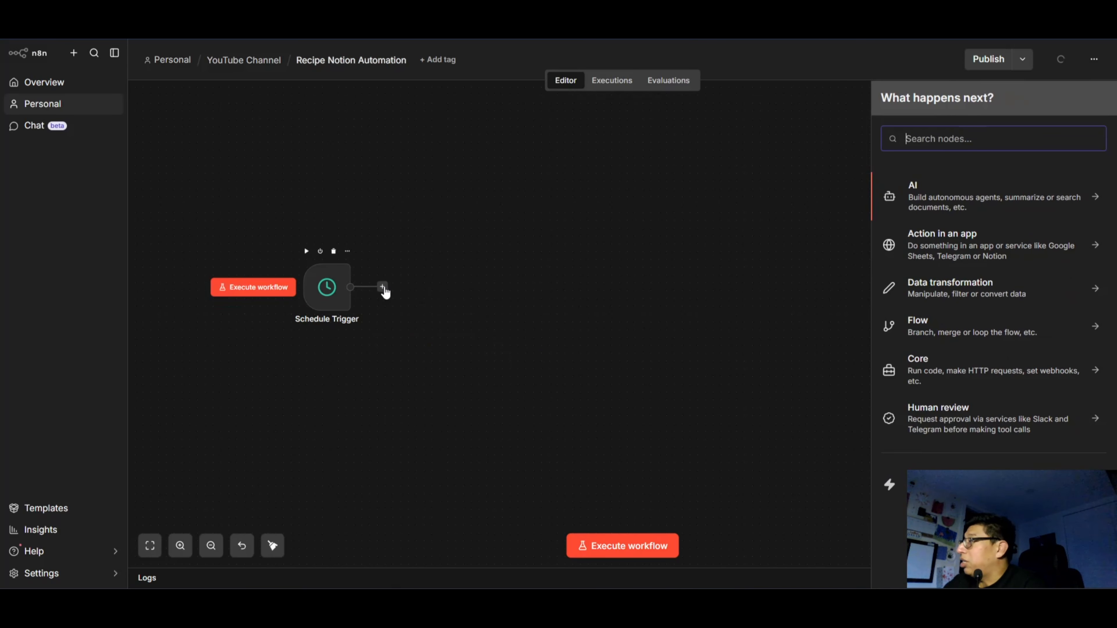
click(958, 201)
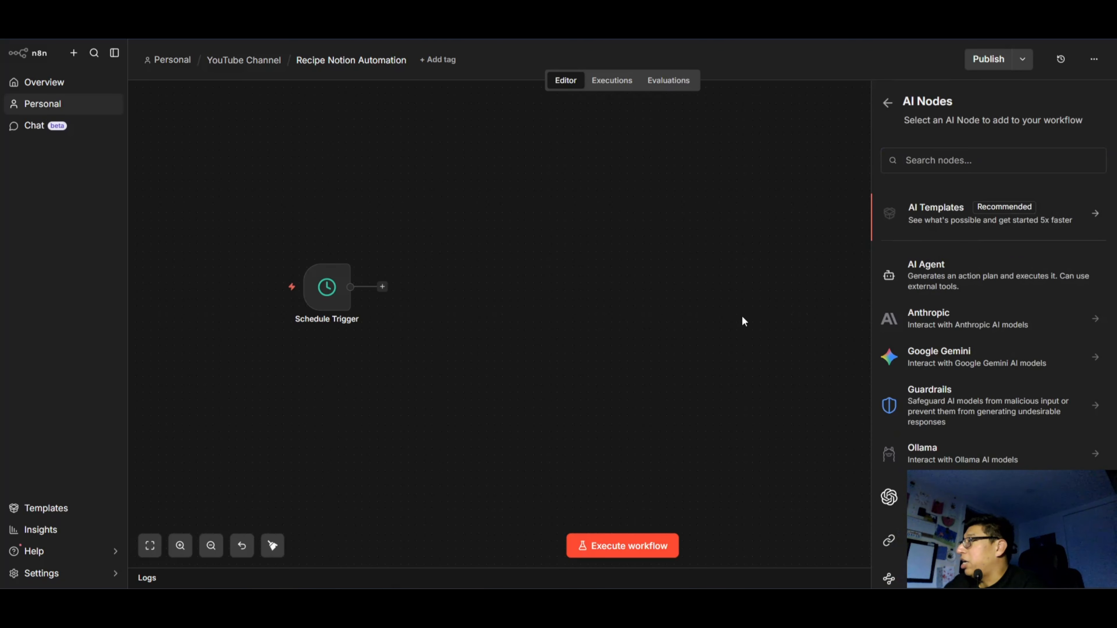
click(956, 279)
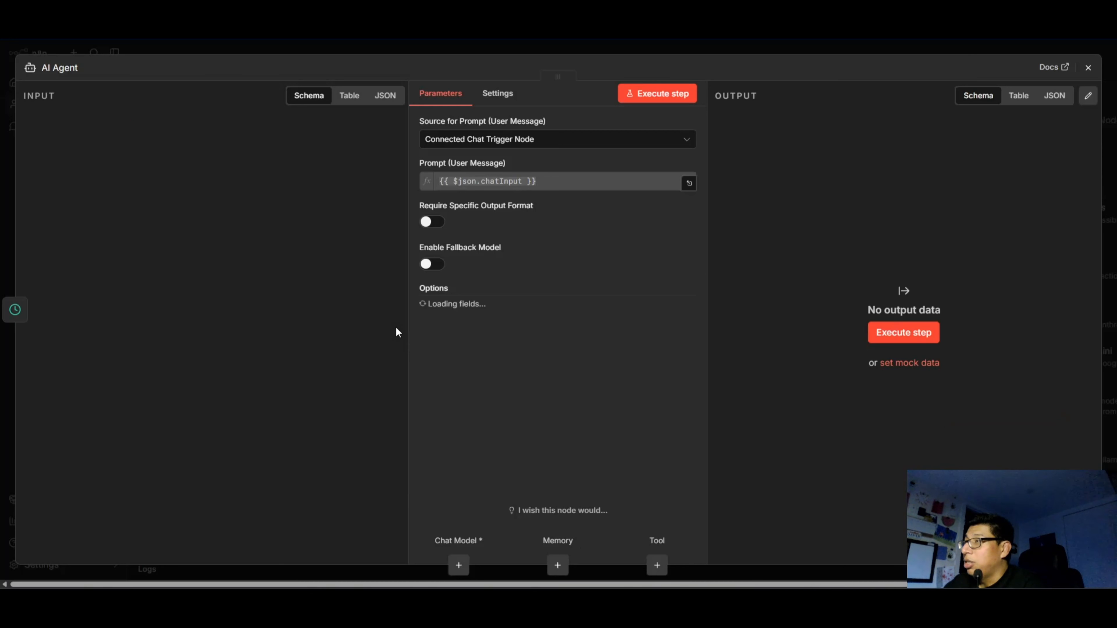
click(550, 147)
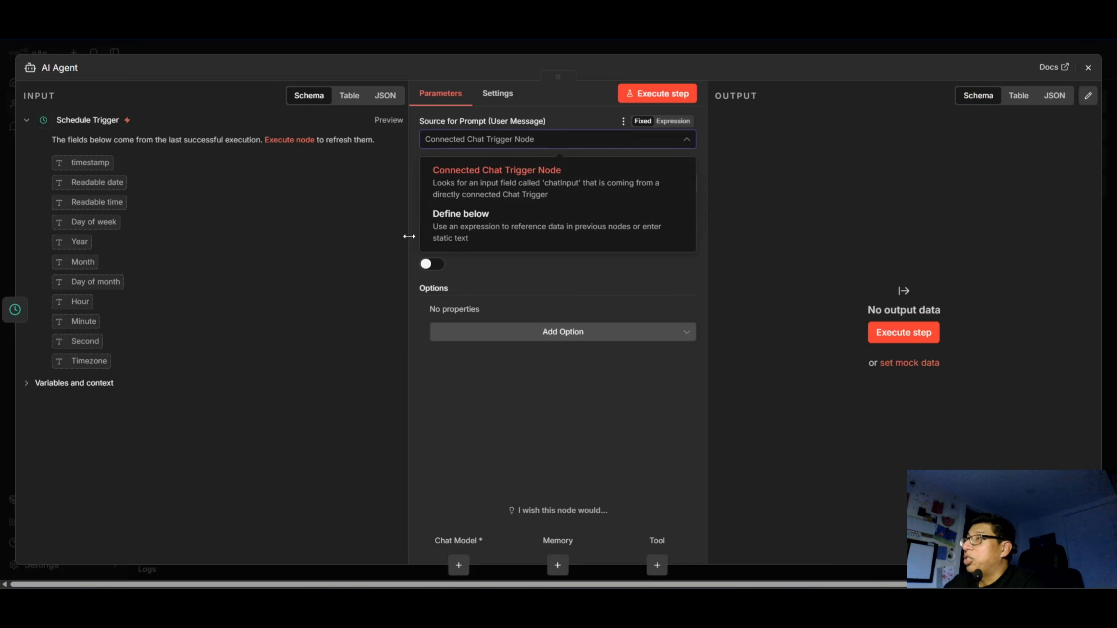
click(475, 229)
click(528, 189)
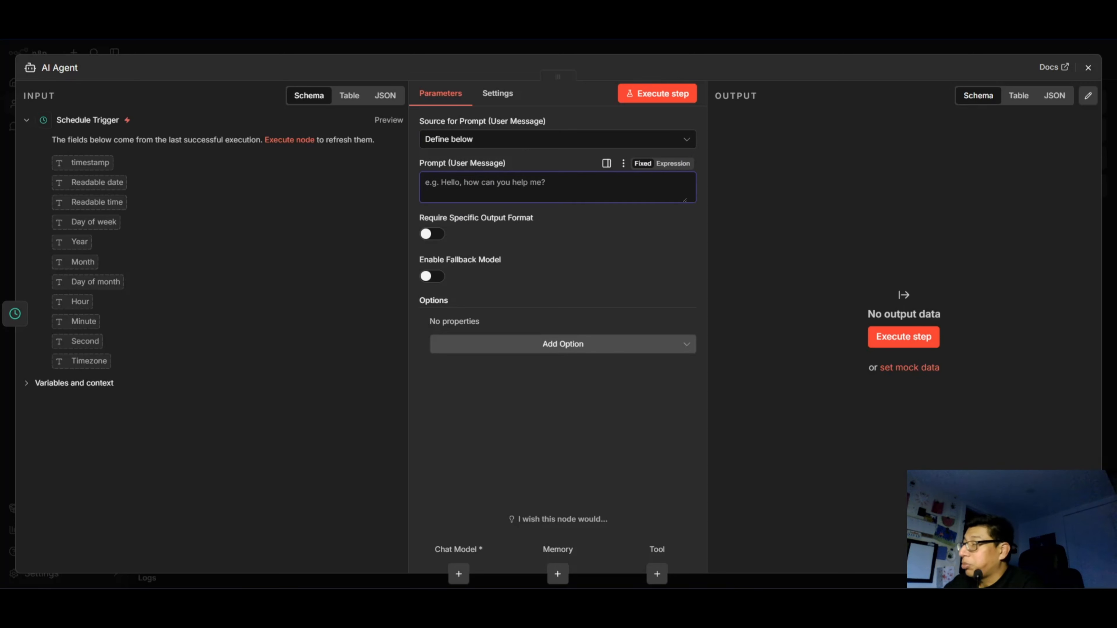
Copy the culinary assistant prompt from the finished AI Agent and paste it as the new agent's user message.
key(Escape)
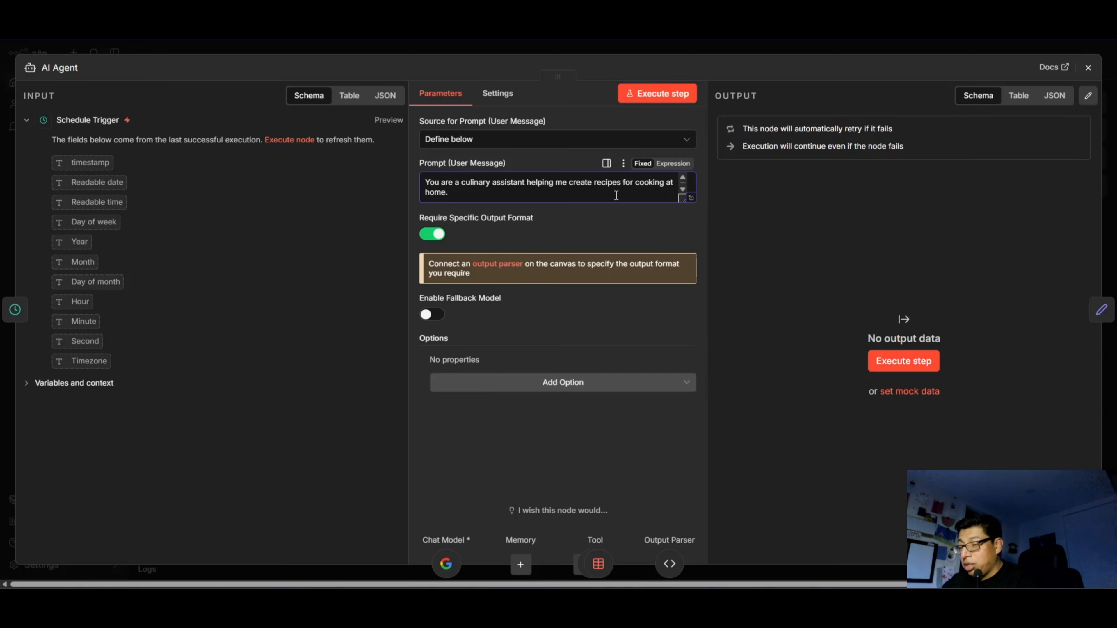
key(ctrl+a)
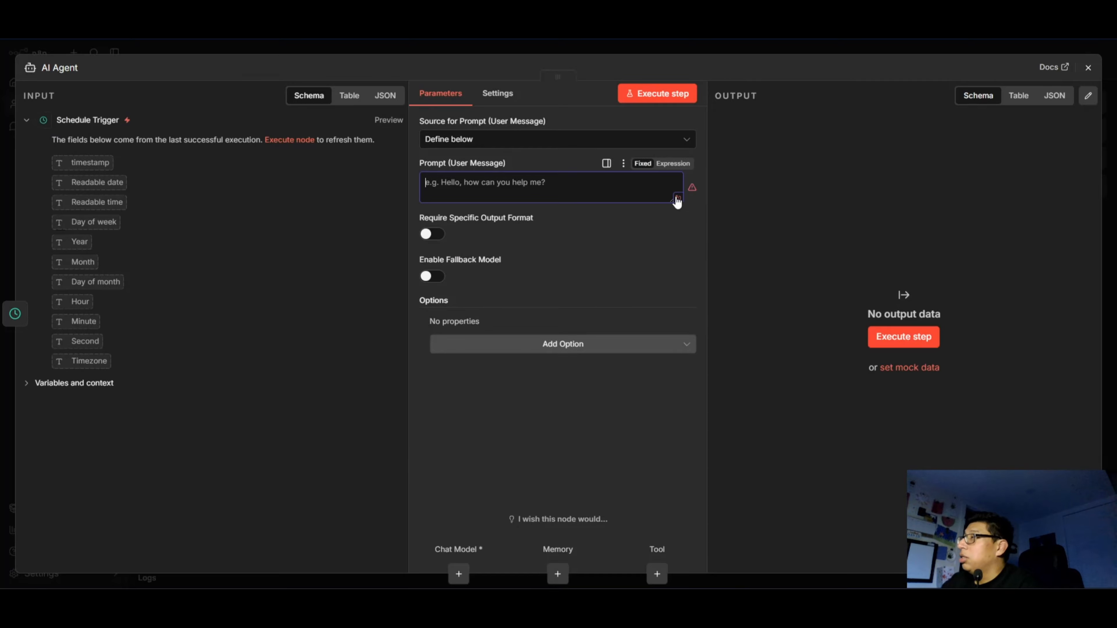
click(677, 199)
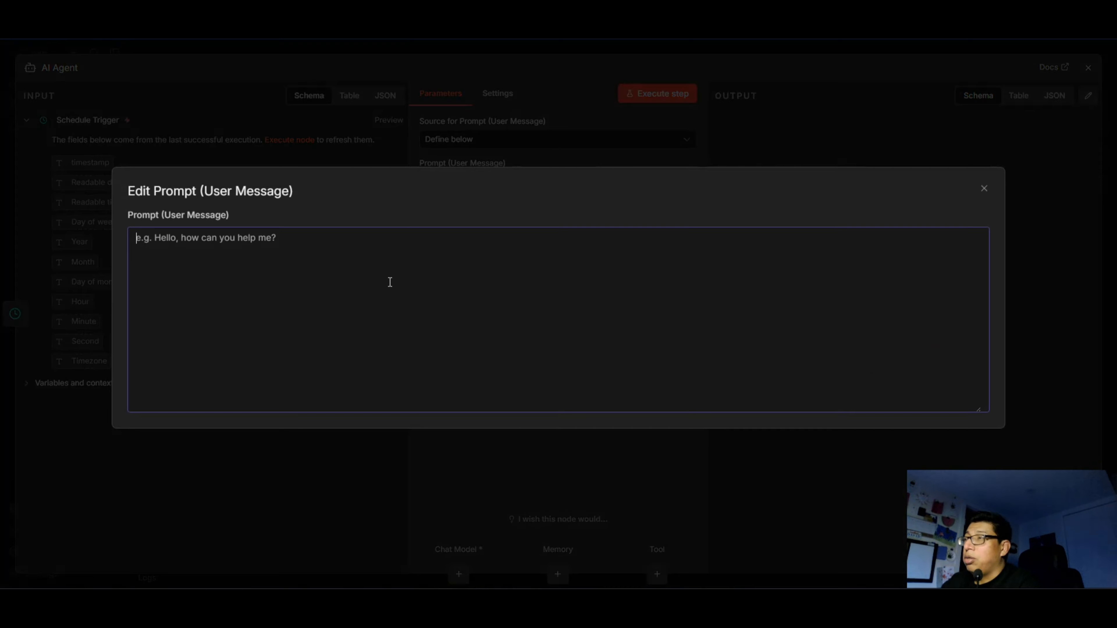
key(ctrl+v)
scroll(252, 324, up, 15)
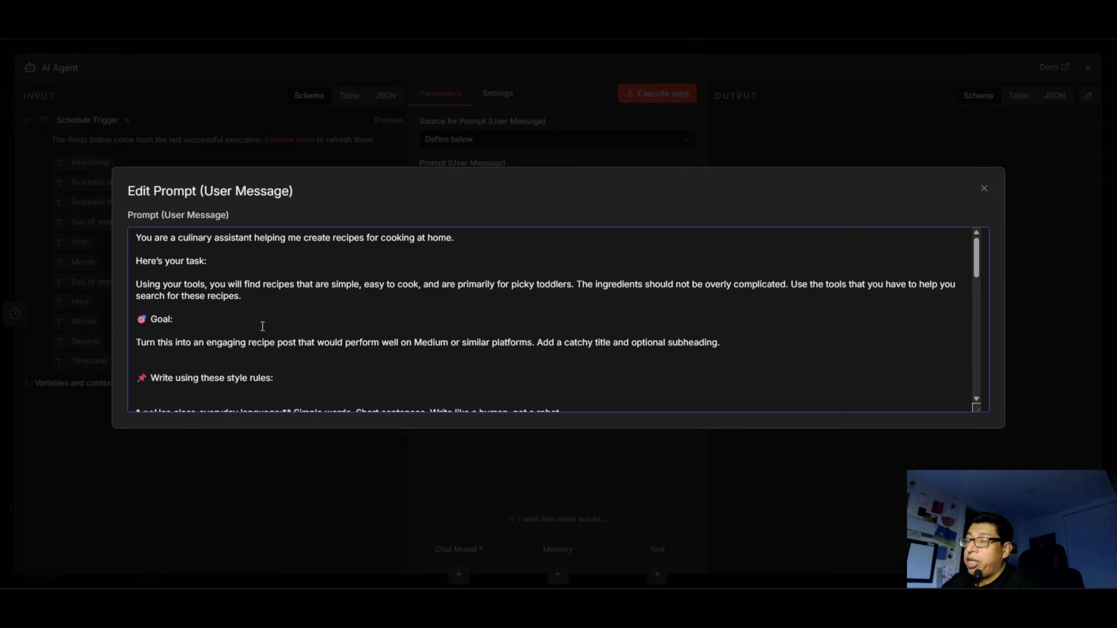
scroll(261, 328, down, 12)
text(Check Recipe Logs - Use this tool to reference past recipes. If the recipe that you come up with matches a recipe here, please drop it and think of another unique recipe.)
click(984, 189)
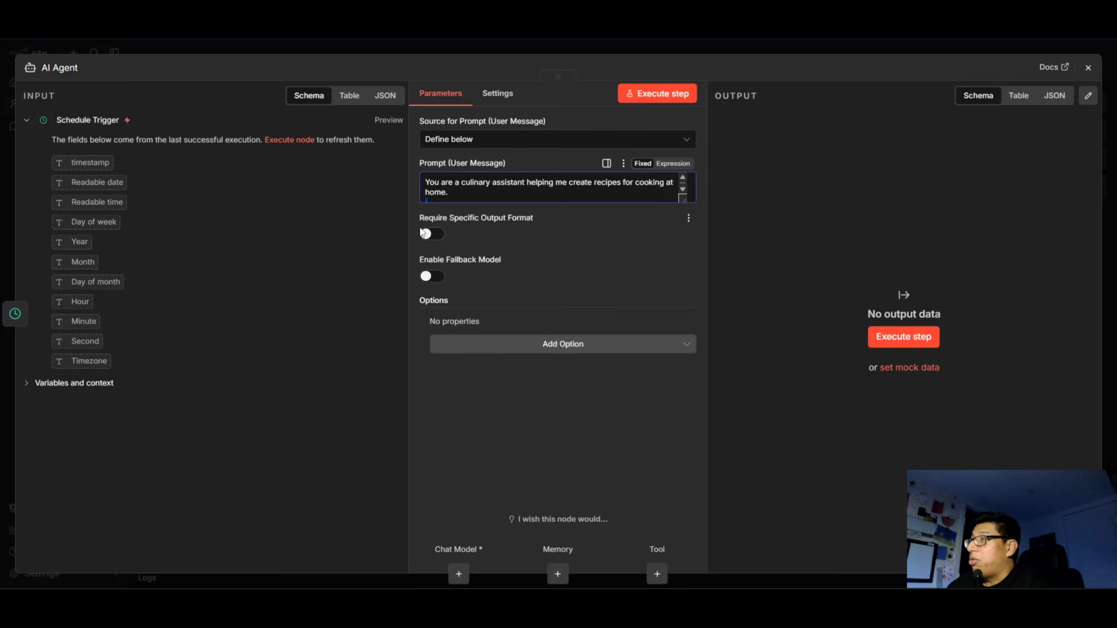
Require a specific output format for the AI Agent, return to the canvas, and adjust the spacing between the two nodes.
click(433, 238)
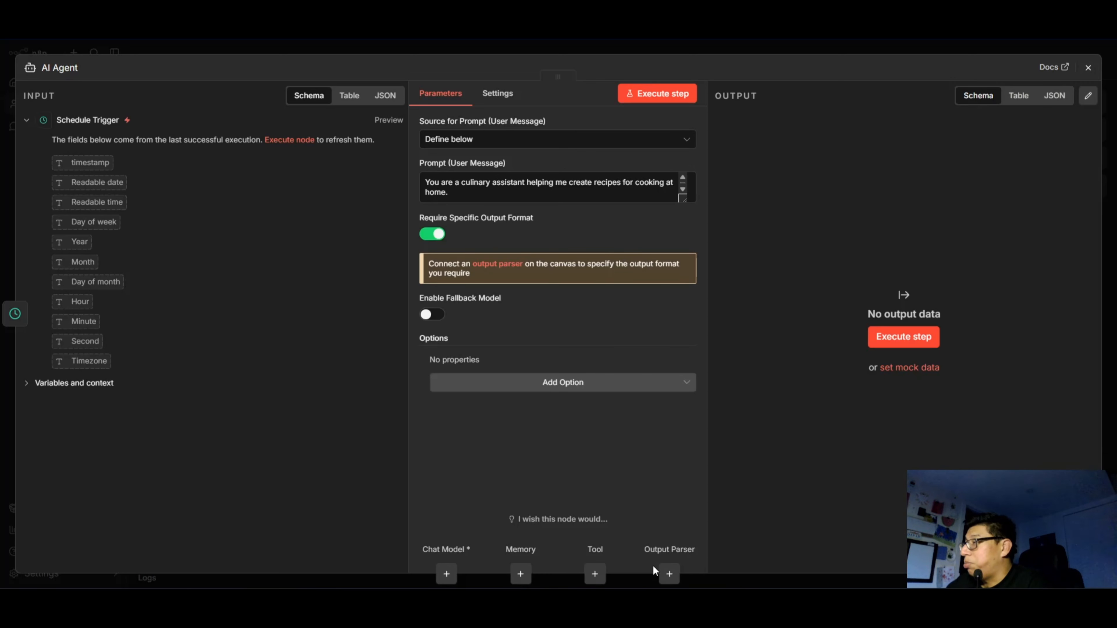
click(1087, 70)
drag(481, 282, 543, 282)
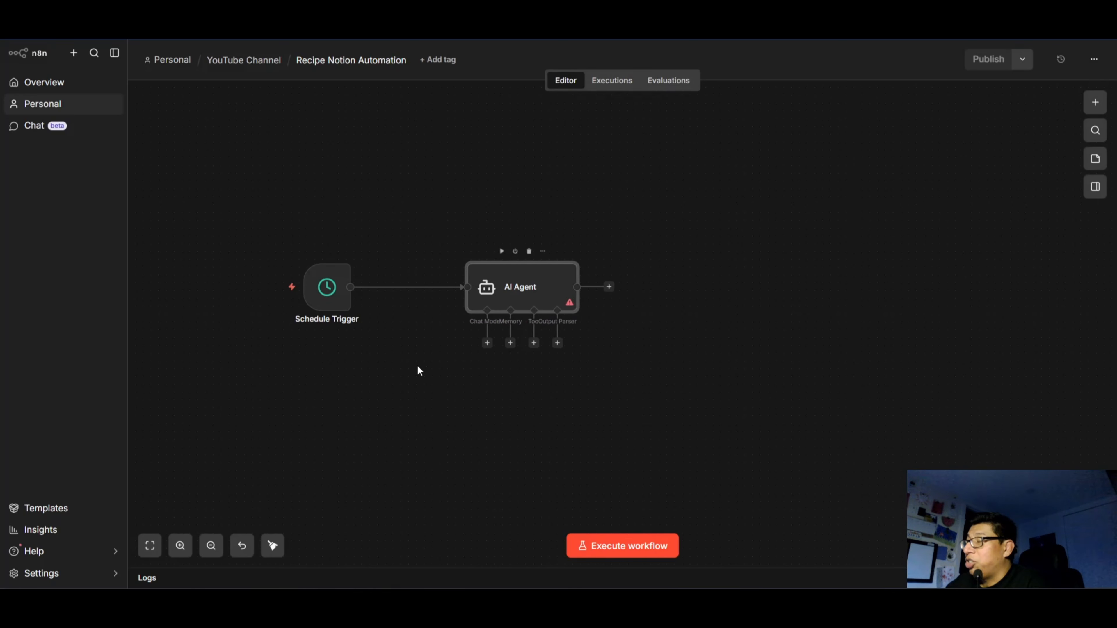
drag(332, 299, 355, 300)
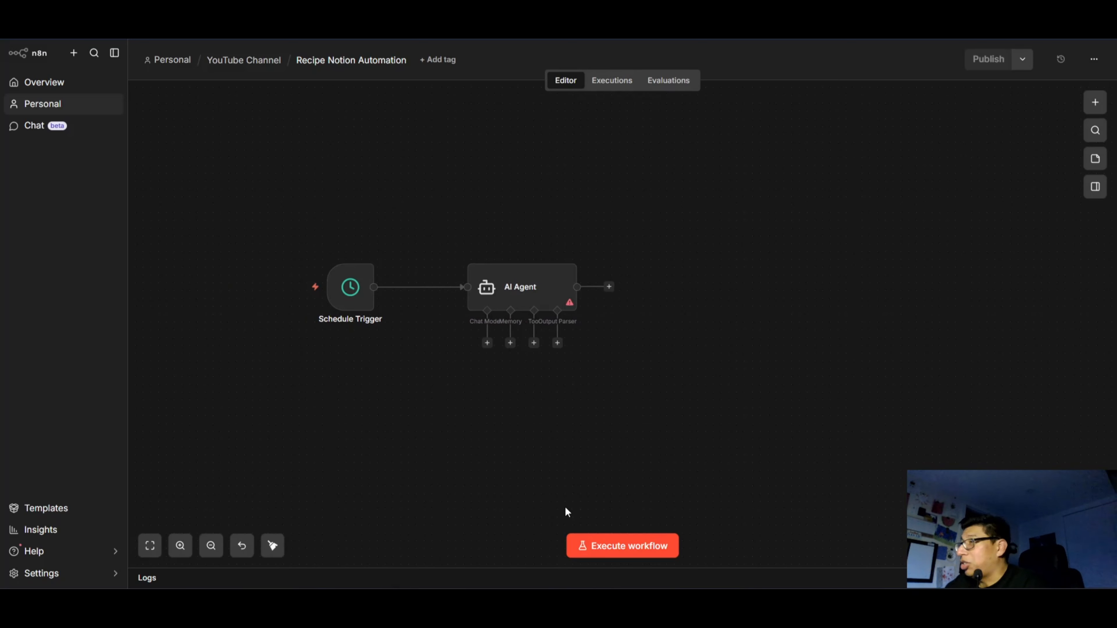
Attach a Google Gemini Chat Model to the AI Agent with the Davtek-Jan-2026 credential and the models/gemini-2.5-pro model.
click(487, 342)
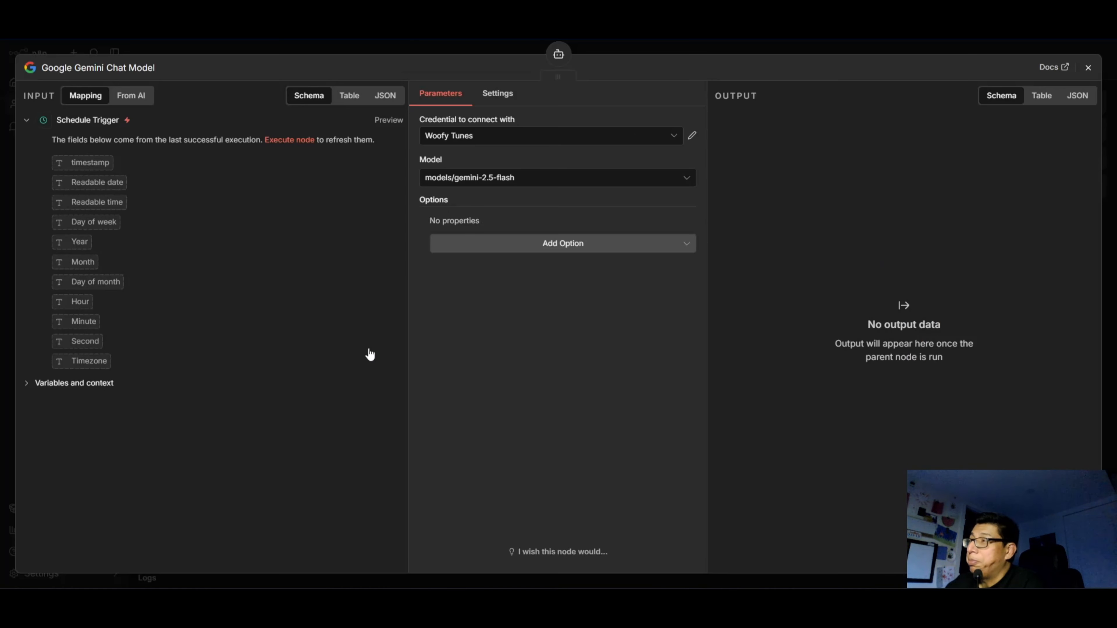
click(507, 144)
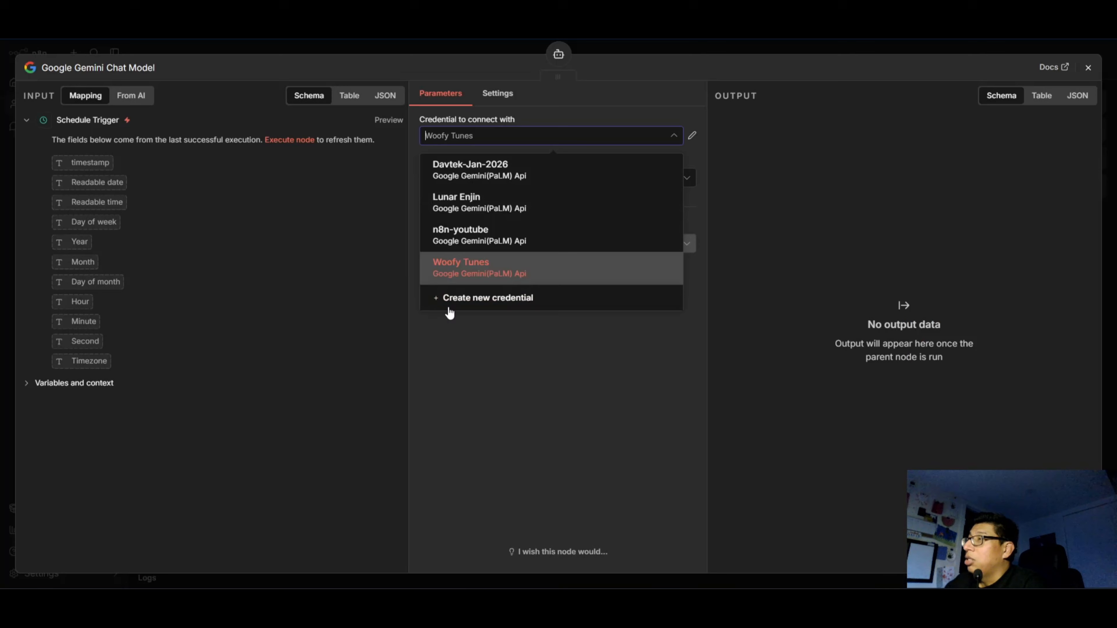
click(468, 170)
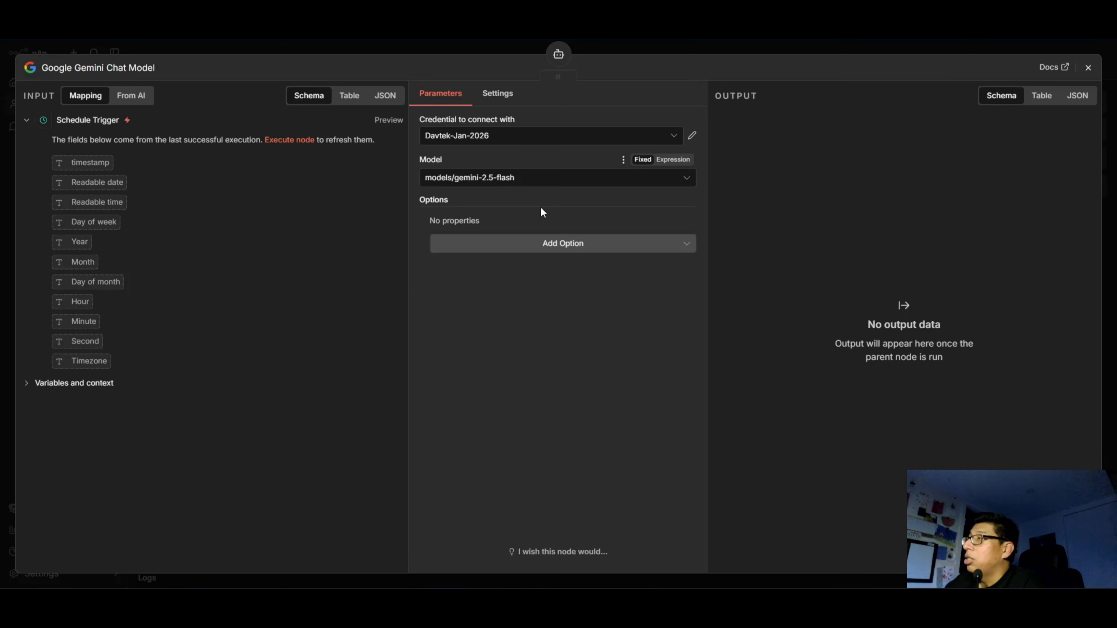
click(505, 181)
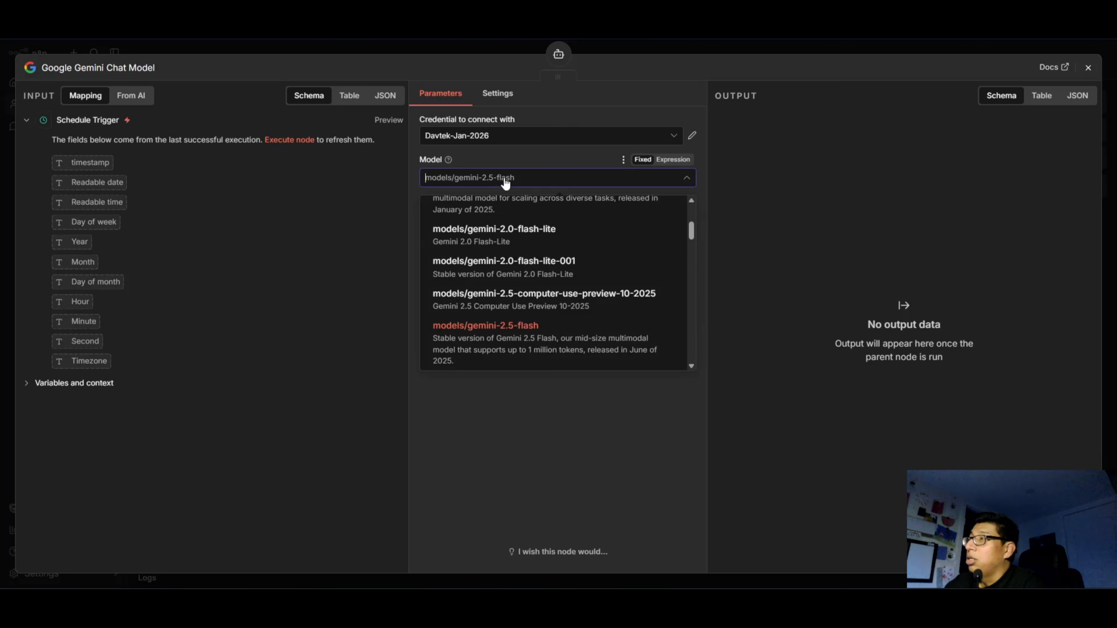
scroll(541, 324, down, 3)
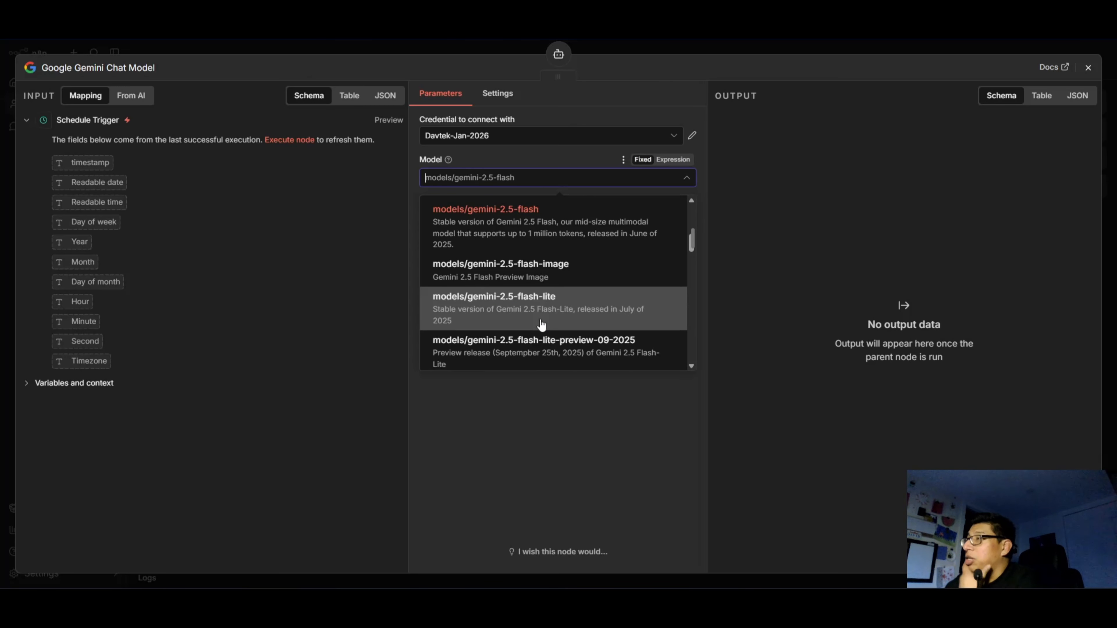
scroll(541, 324, down, 6)
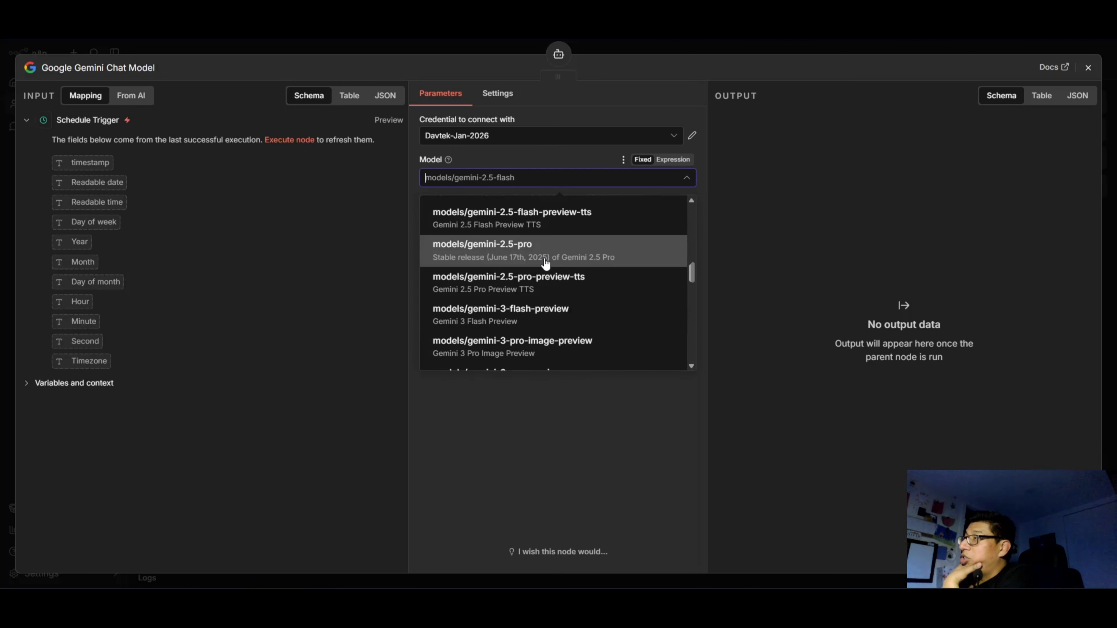
click(545, 263)
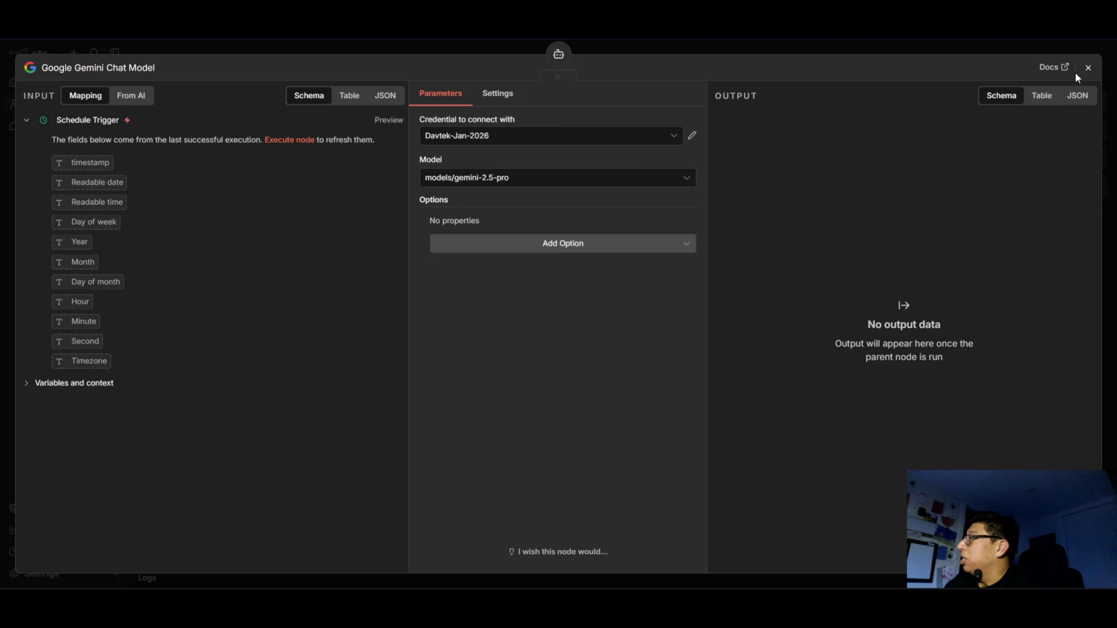
click(1087, 67)
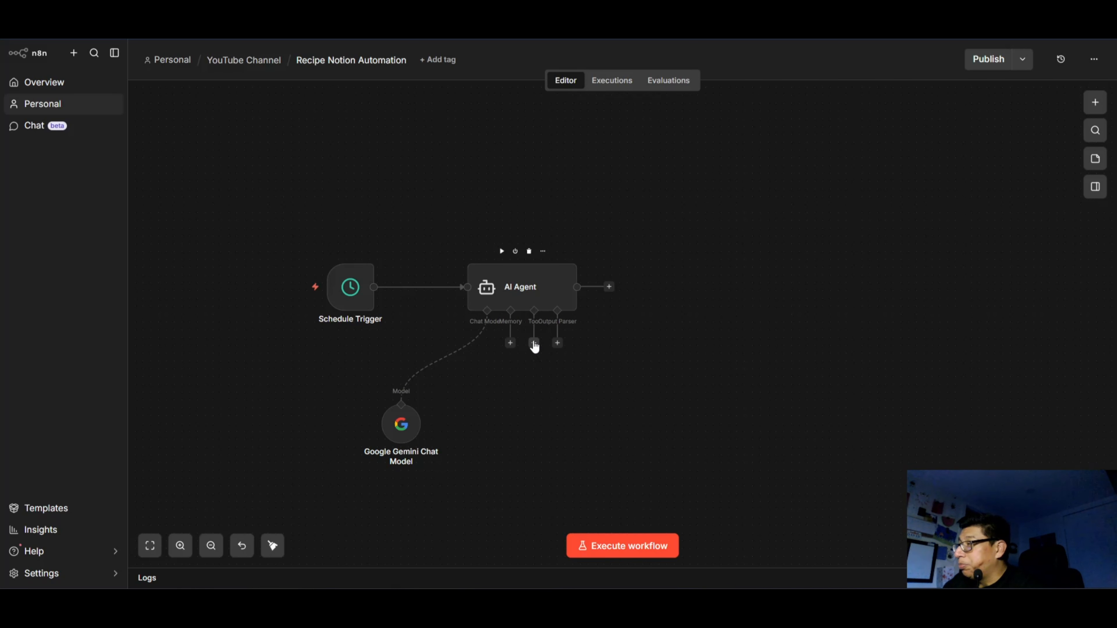
Add the Tavily search action as a tool of the AI Agent.
click(534, 343)
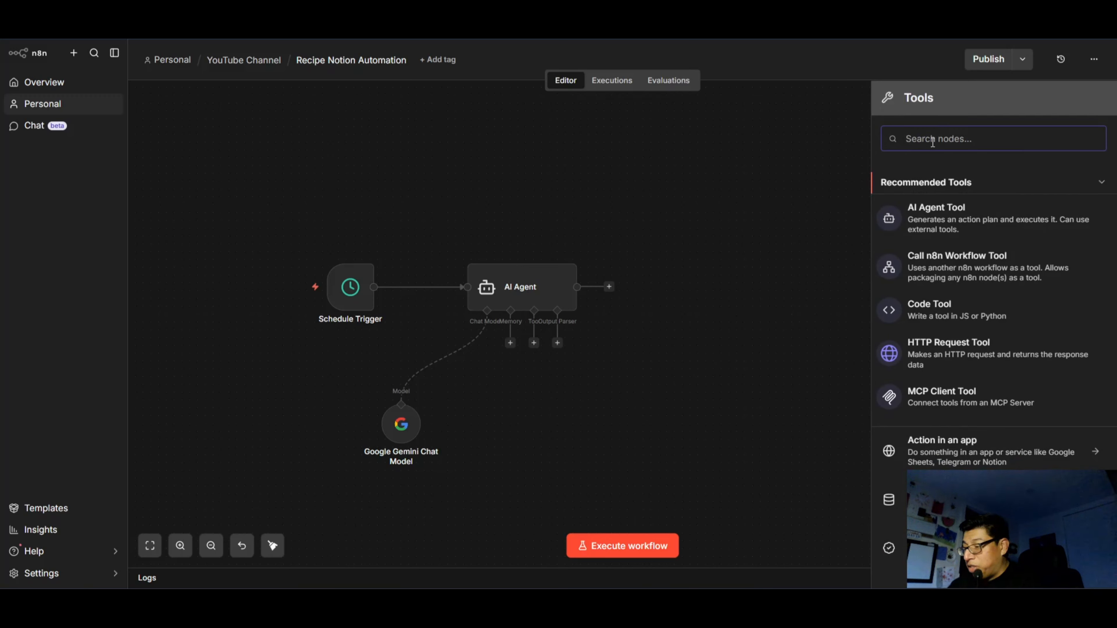
text(tavil)
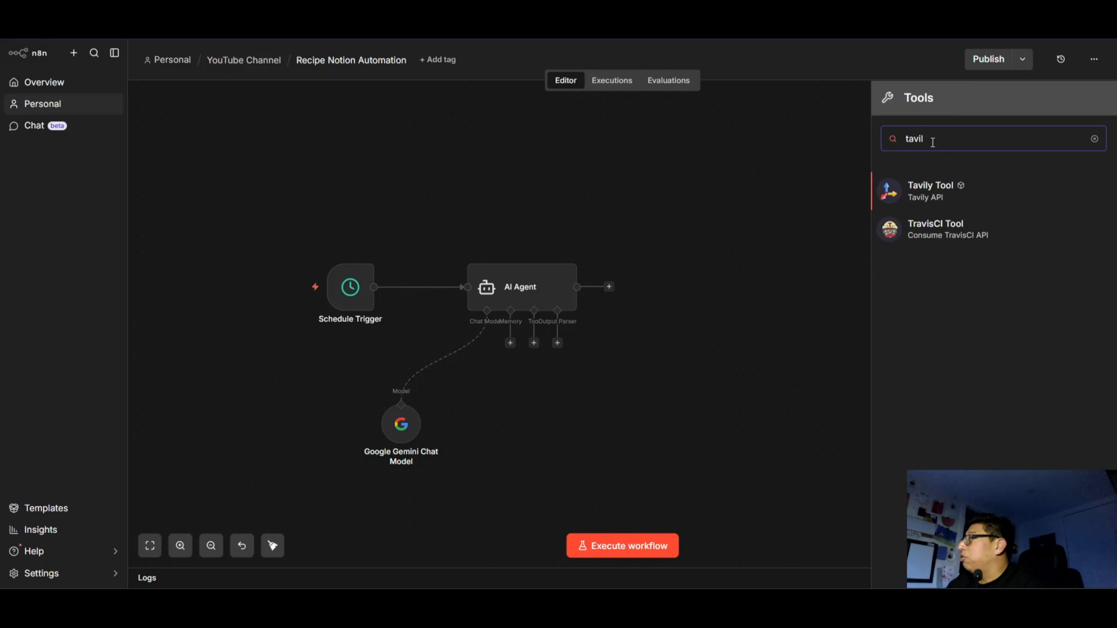
click(927, 193)
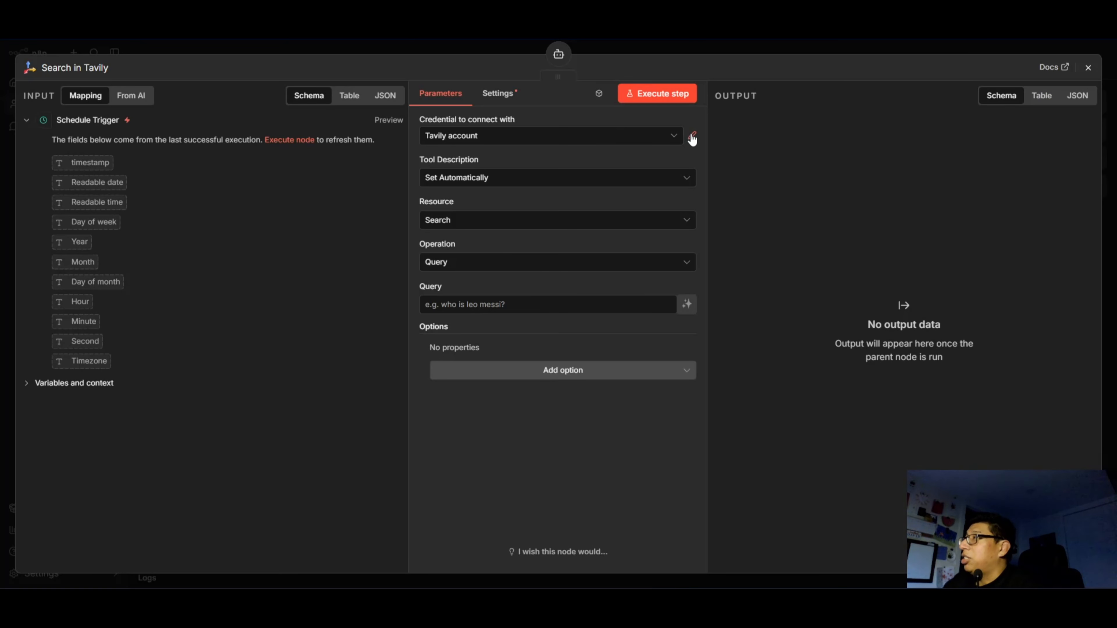
Create a new Tavily credential for the search tool and name it YT-Demo.
click(491, 136)
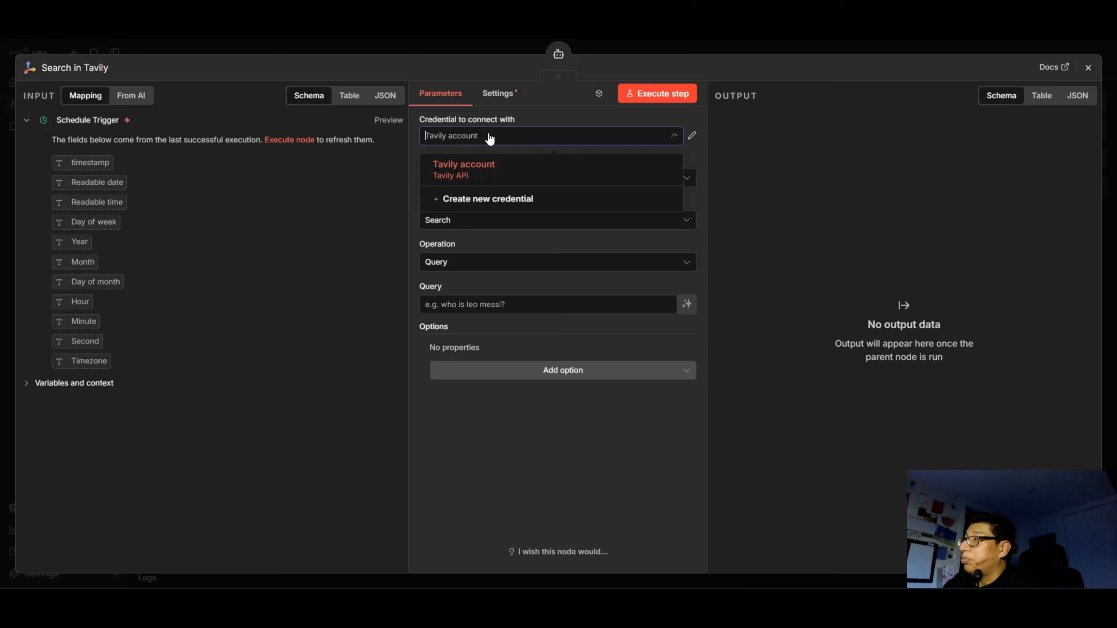
click(477, 201)
click(405, 235)
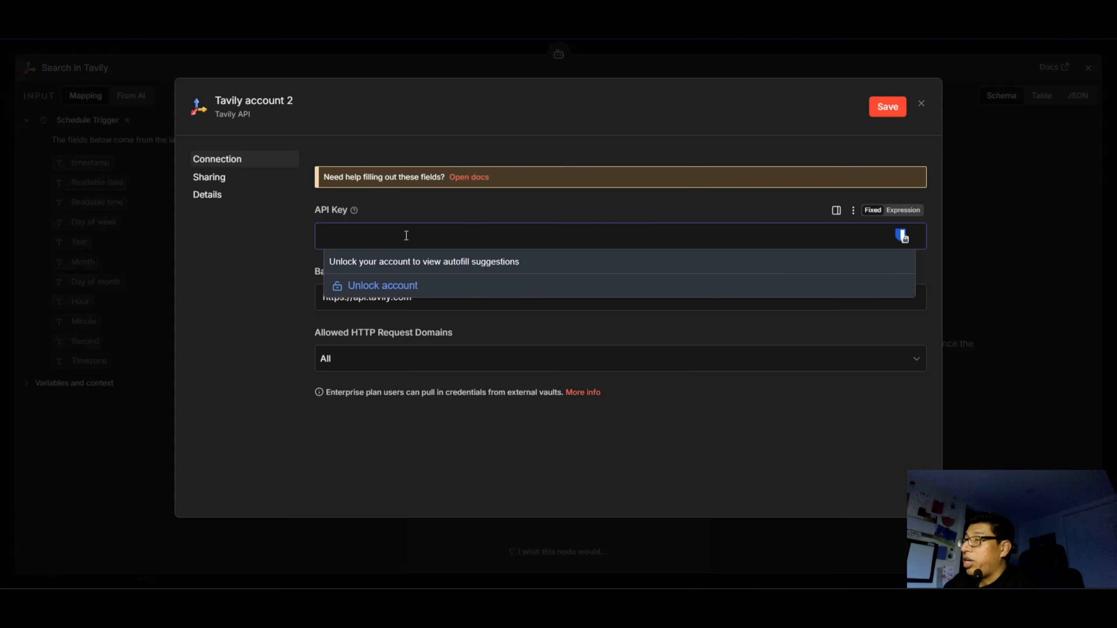
click(237, 313)
click(257, 104)
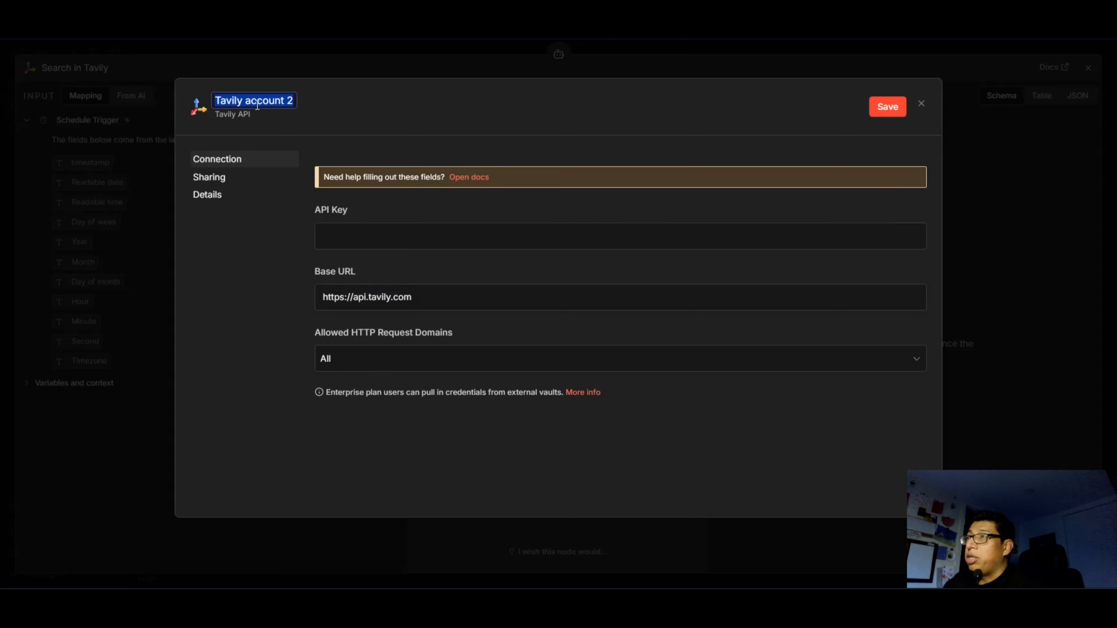
text(YT-D)
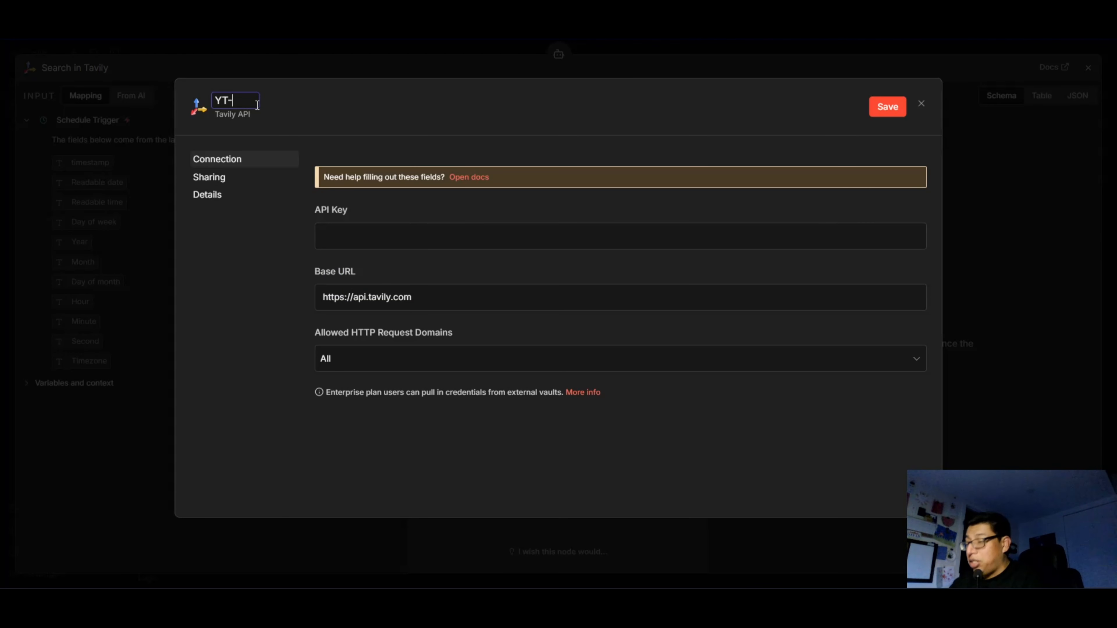
text(emo)
click(217, 361)
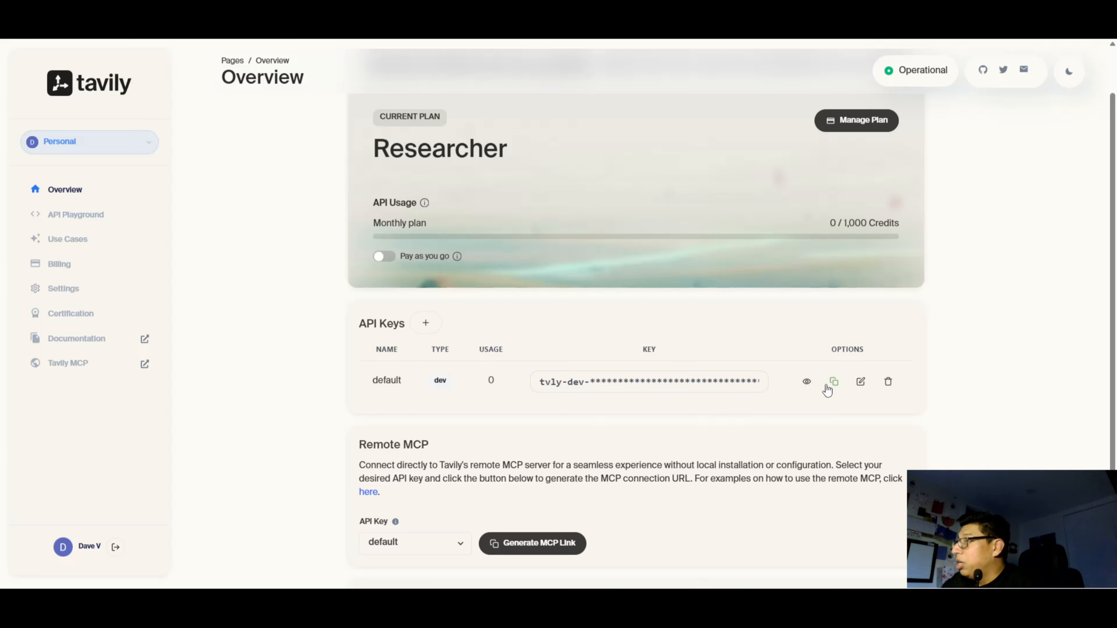
Copy the default API key from the Tavily dashboard, paste it as the YT-Demo credential's API key, and save the credential.
click(833, 381)
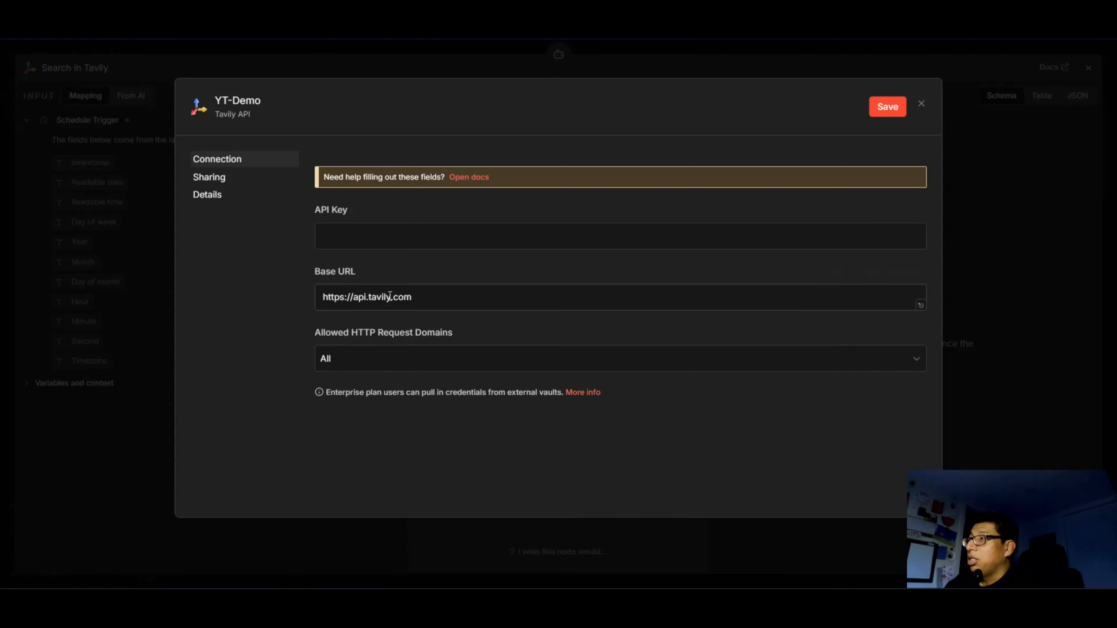
click(387, 242)
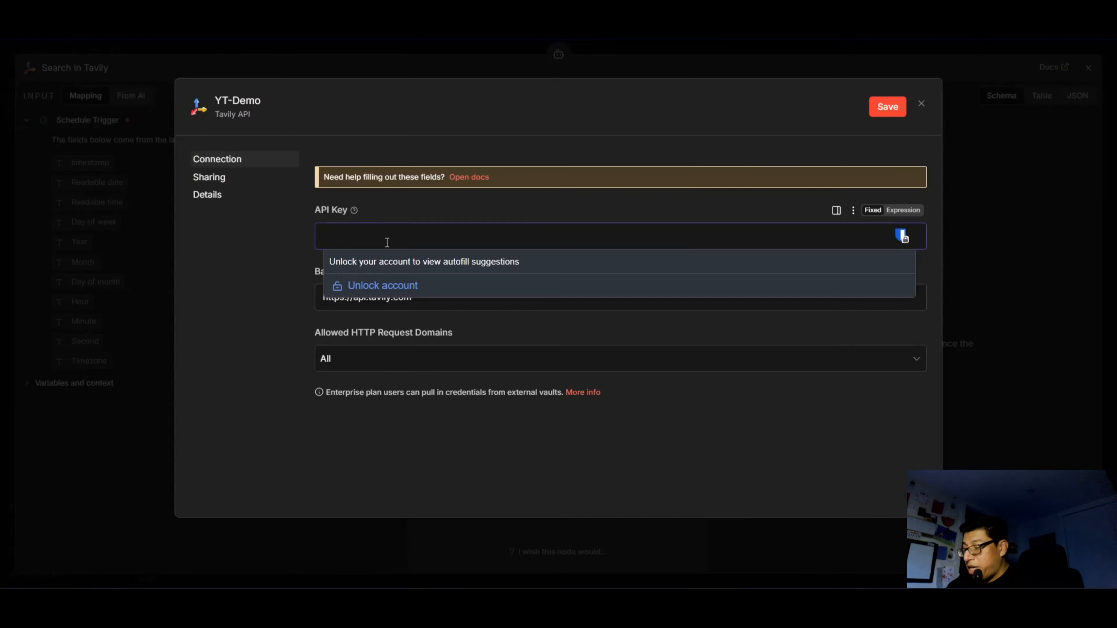
key(ctrl+v)
click(888, 106)
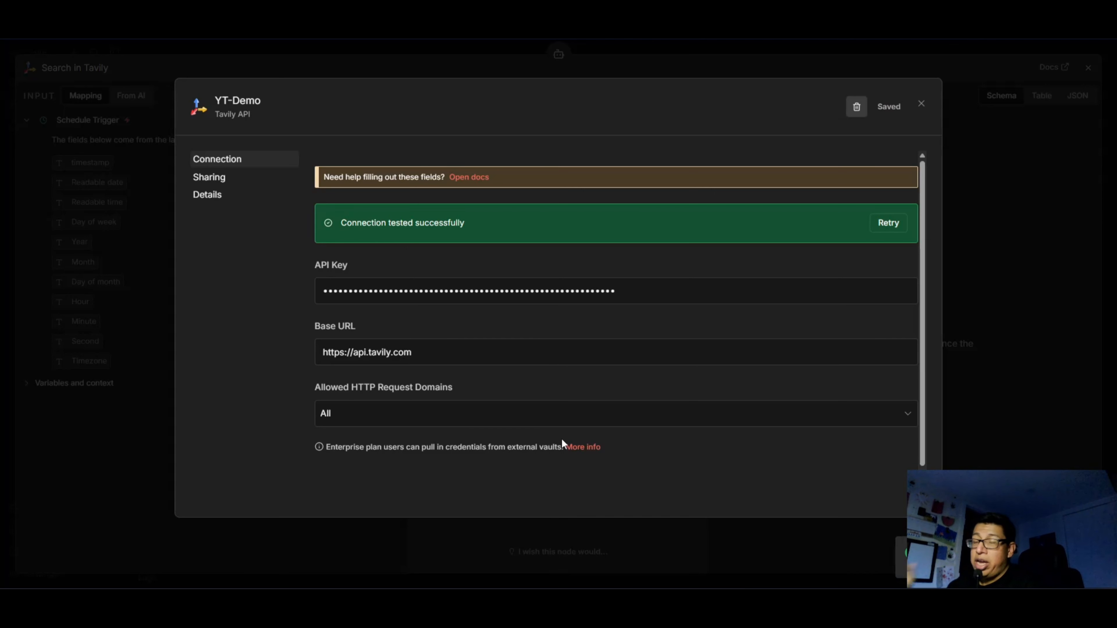
click(921, 106)
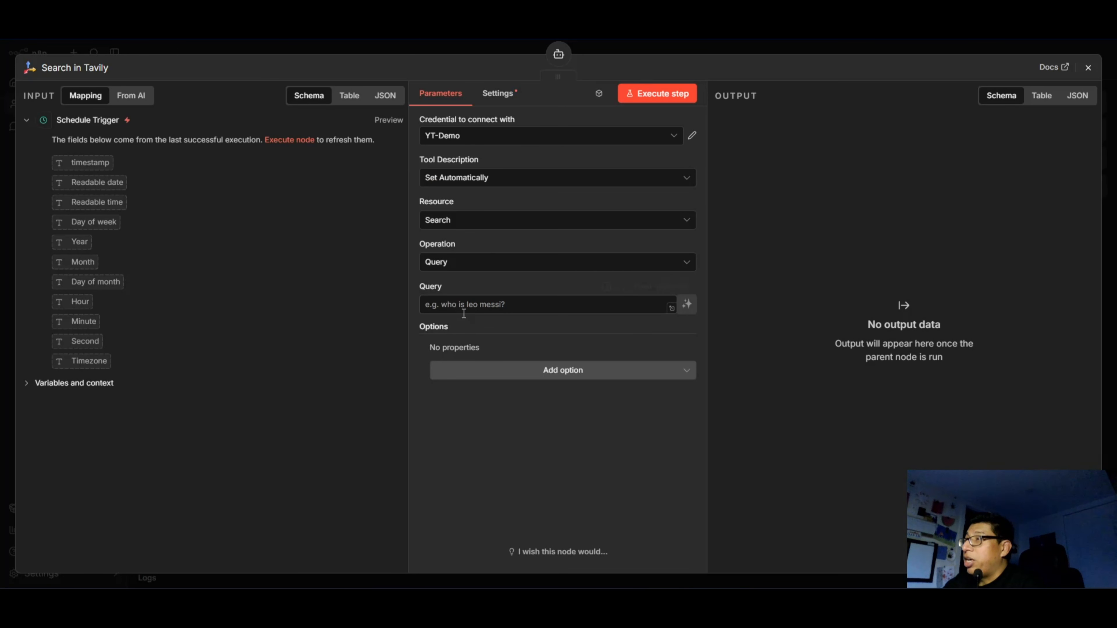
Copy the query "simple 15-minute toddler recipes for picky toddler healthy ingredients" from the finished workflow's Tavily node into the new Tavily node.
click(484, 308)
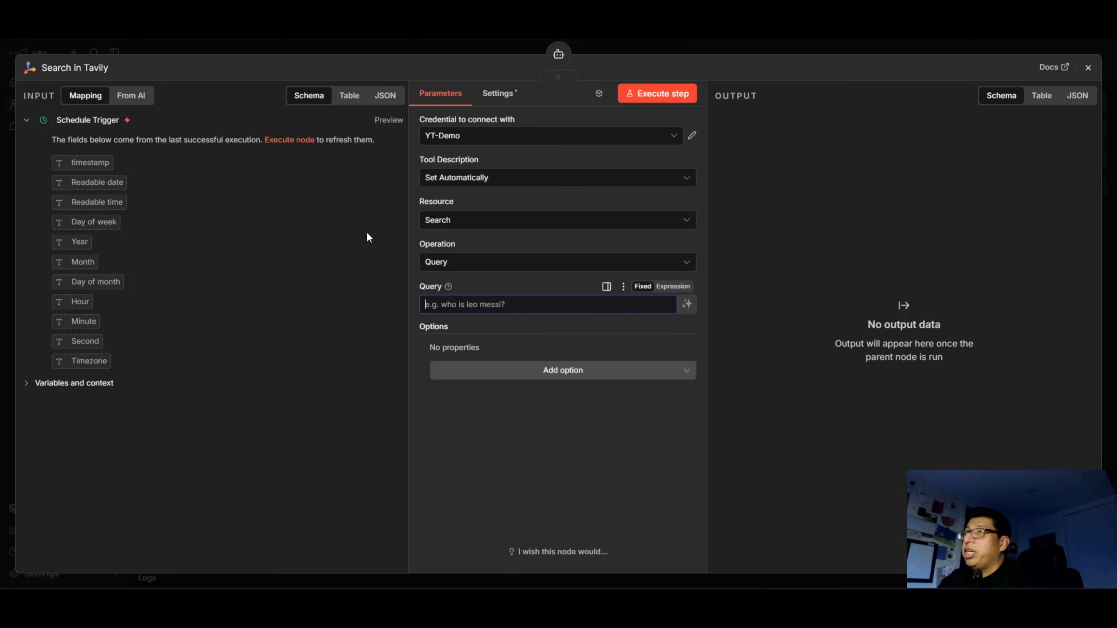
click(145, 29)
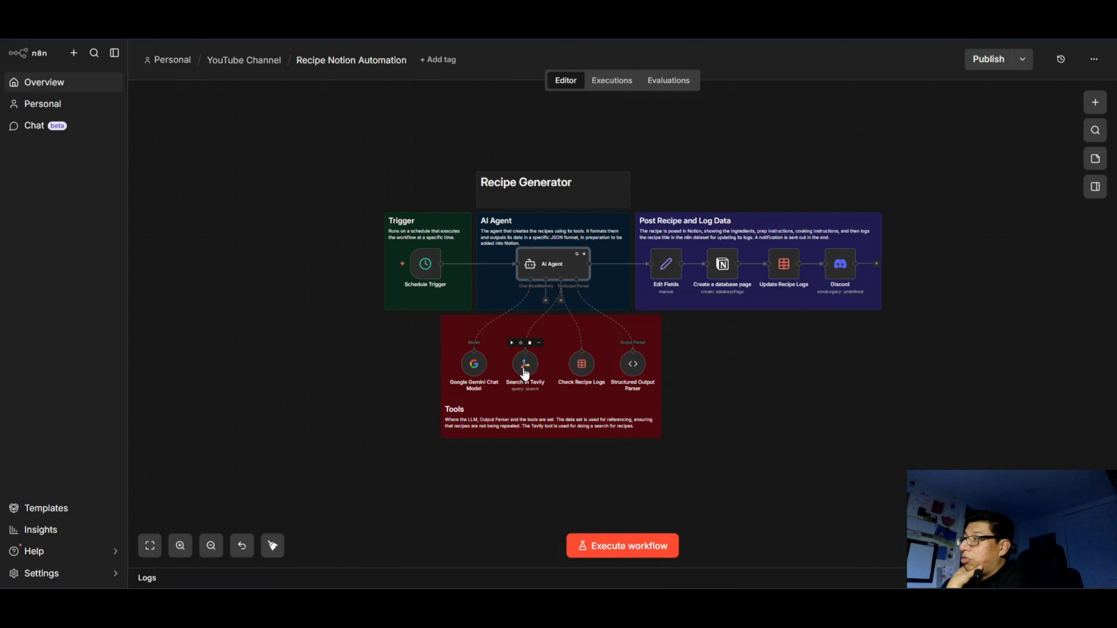
double_click(524, 372)
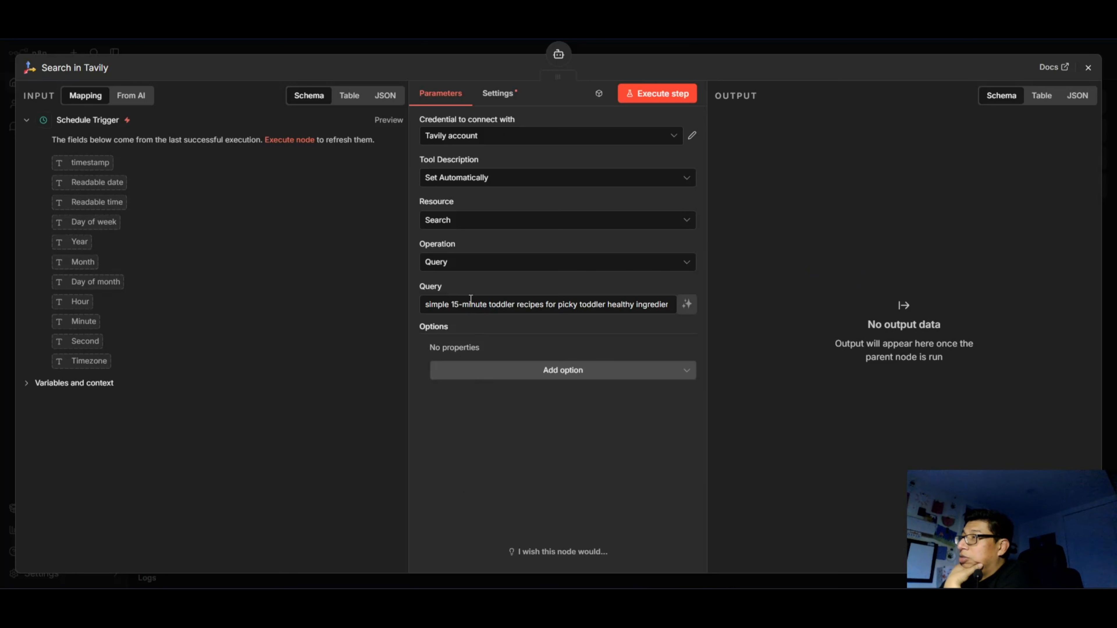
mouse_move(626, 308)
mouse_down()
mouse_move(705, 313)
mouse_move(434, 318)
mouse_up()
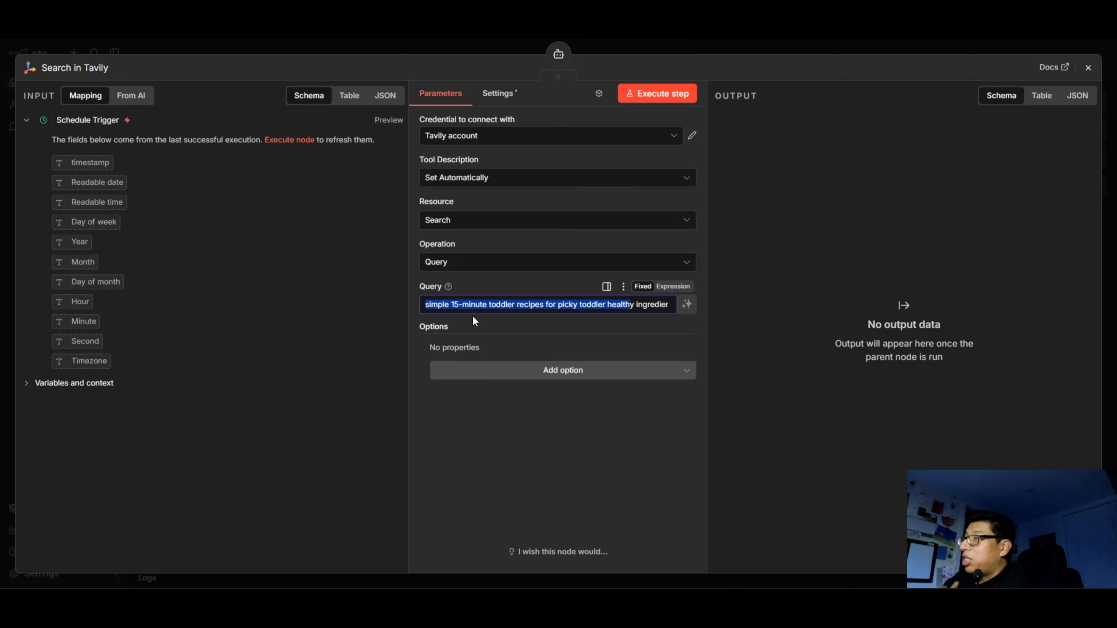
click(445, 308)
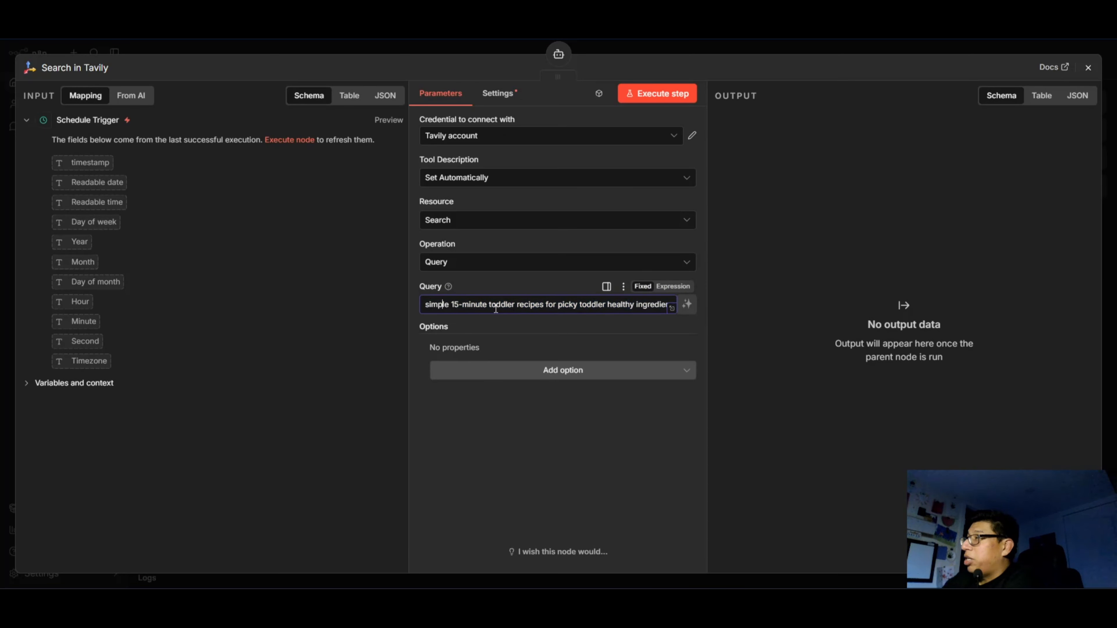
drag(579, 309, 707, 310)
triple_click(576, 308)
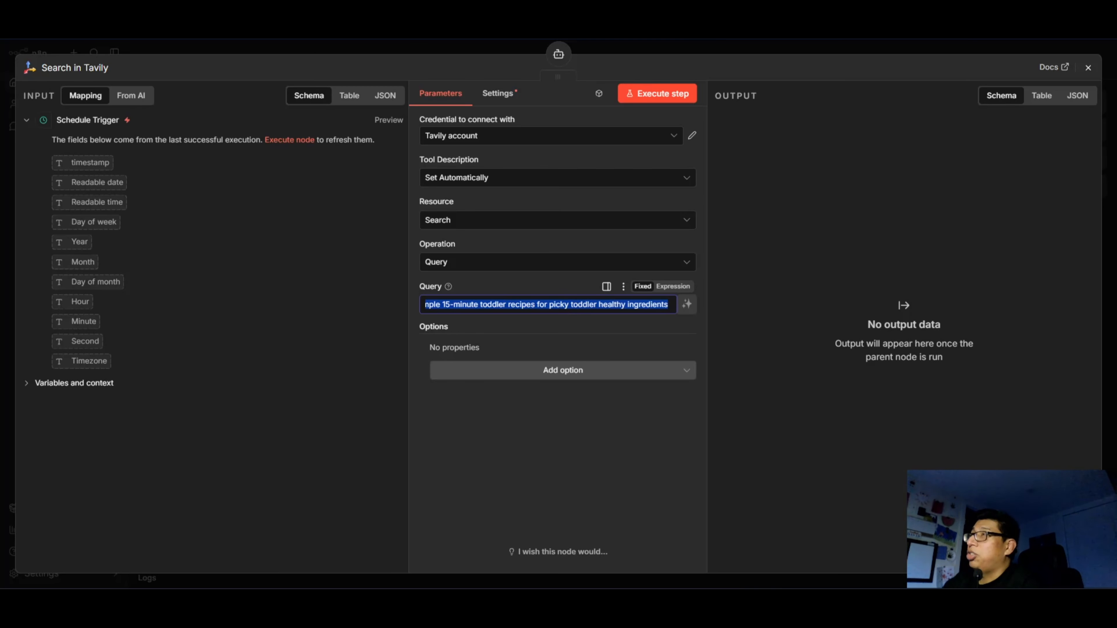
key(BackSpace)
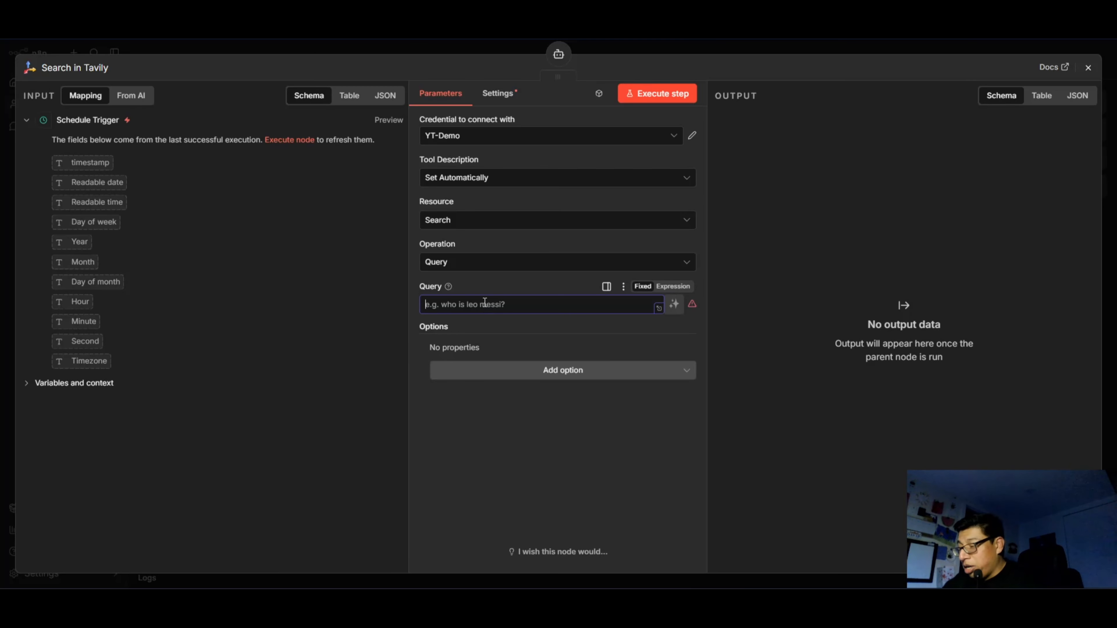
key(ctrl+v)
key(ctrl+a)
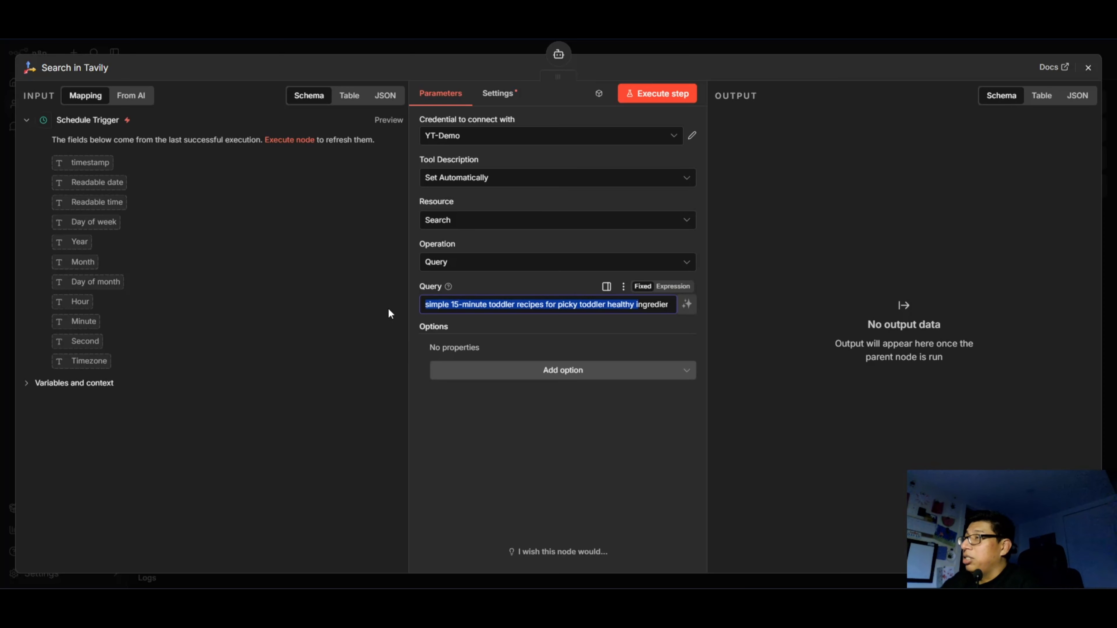
Return to the canvas from the Tavily settings and place the search node beside the Google Gemini Chat Model.
click(437, 302)
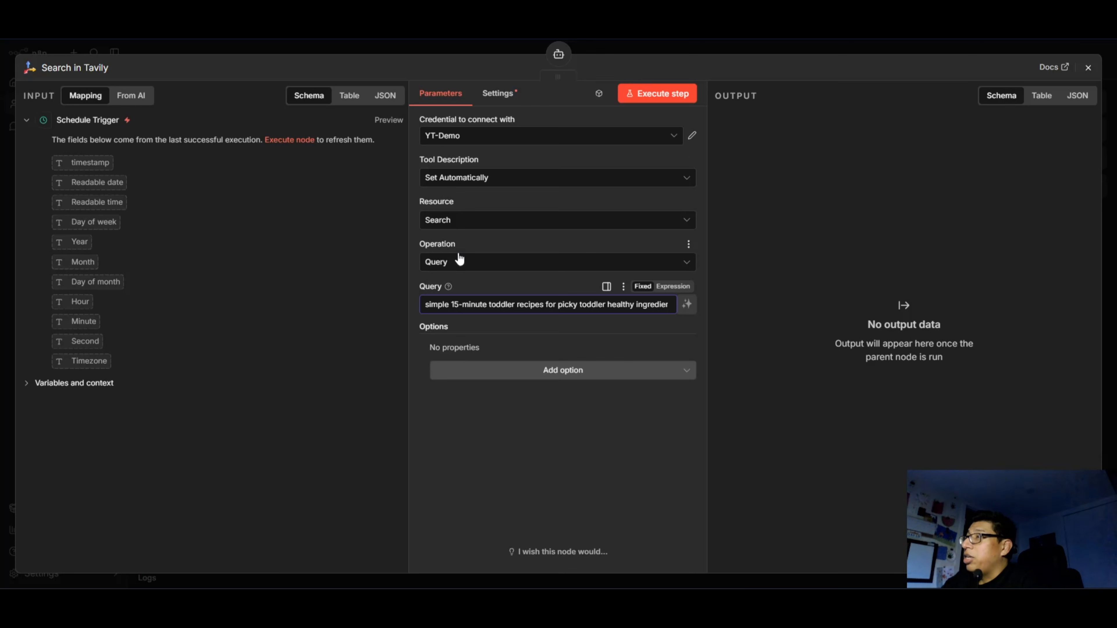
click(532, 485)
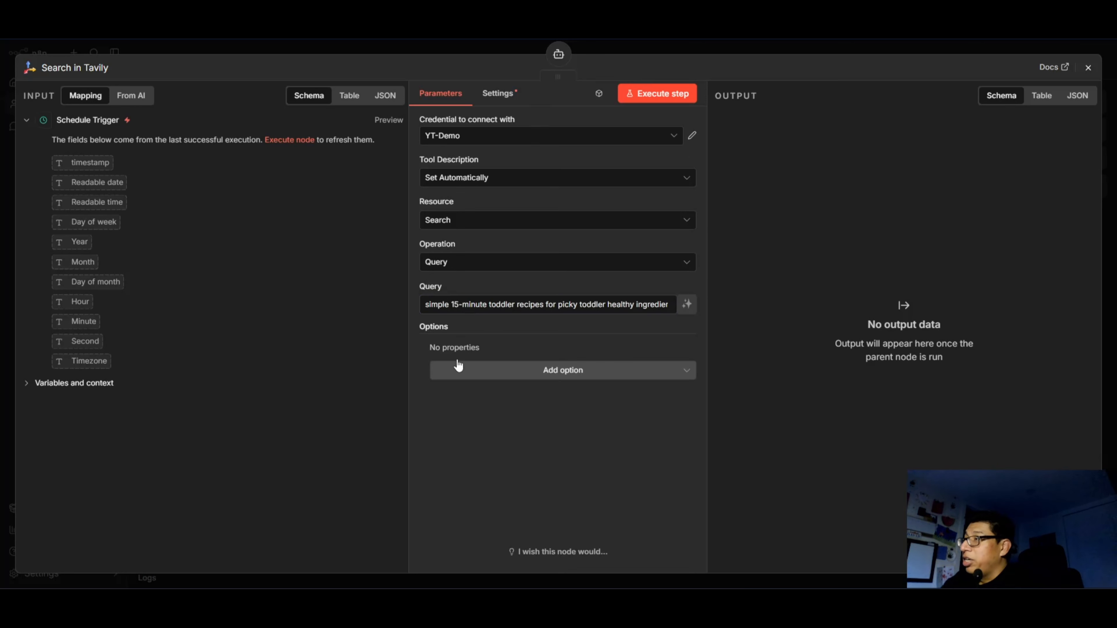
drag(605, 306, 468, 307)
click(748, 255)
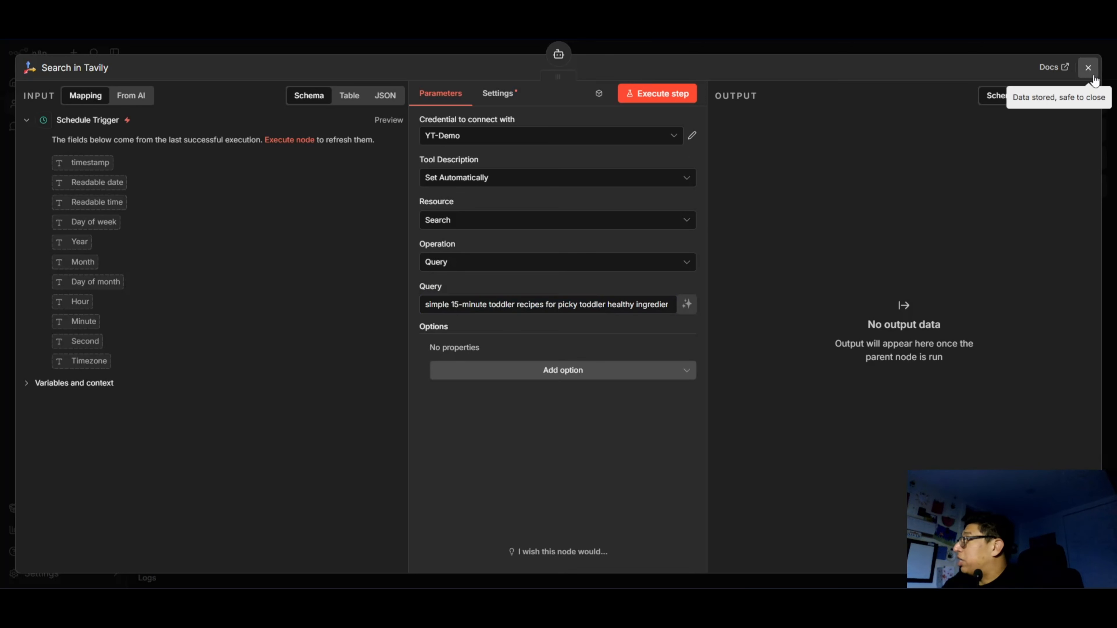
key(Escape)
drag(550, 389, 478, 429)
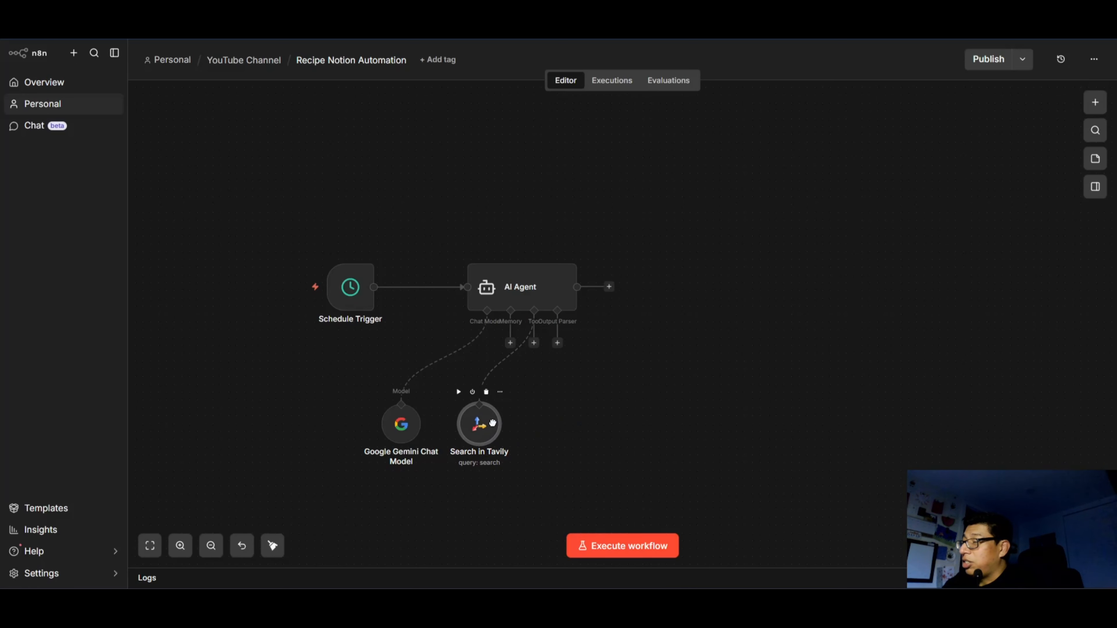
Add a Data table Tool as a second tool of the AI Agent.
click(534, 343)
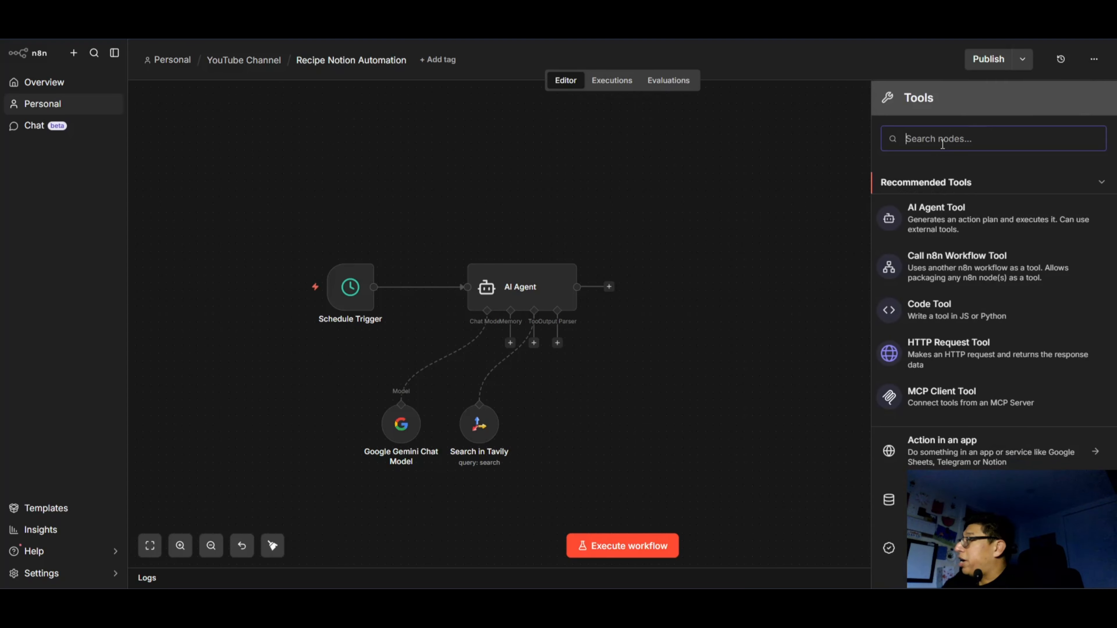
text(data)
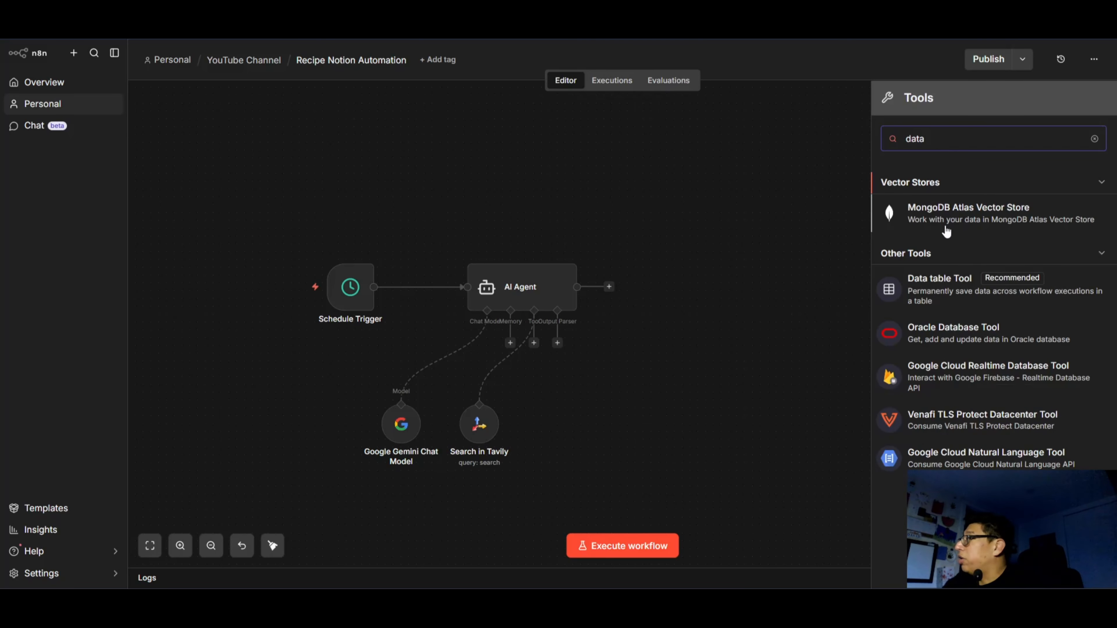
click(947, 295)
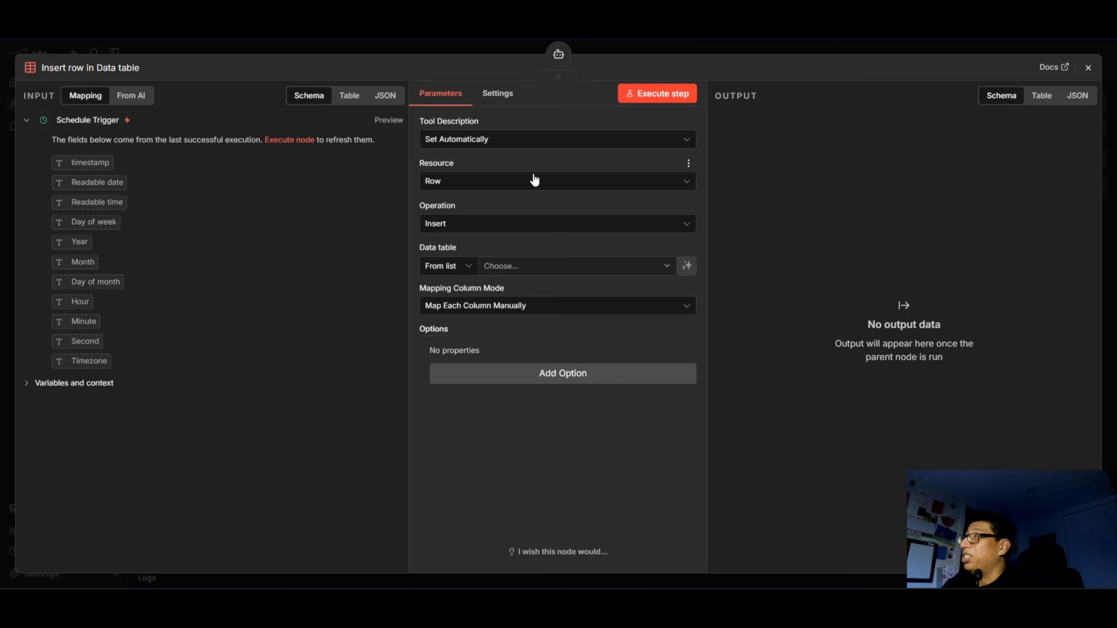
Configure the data table tool for the Row resource with the If Row Exists operation on the YouTube-Demo table.
click(476, 183)
click(477, 213)
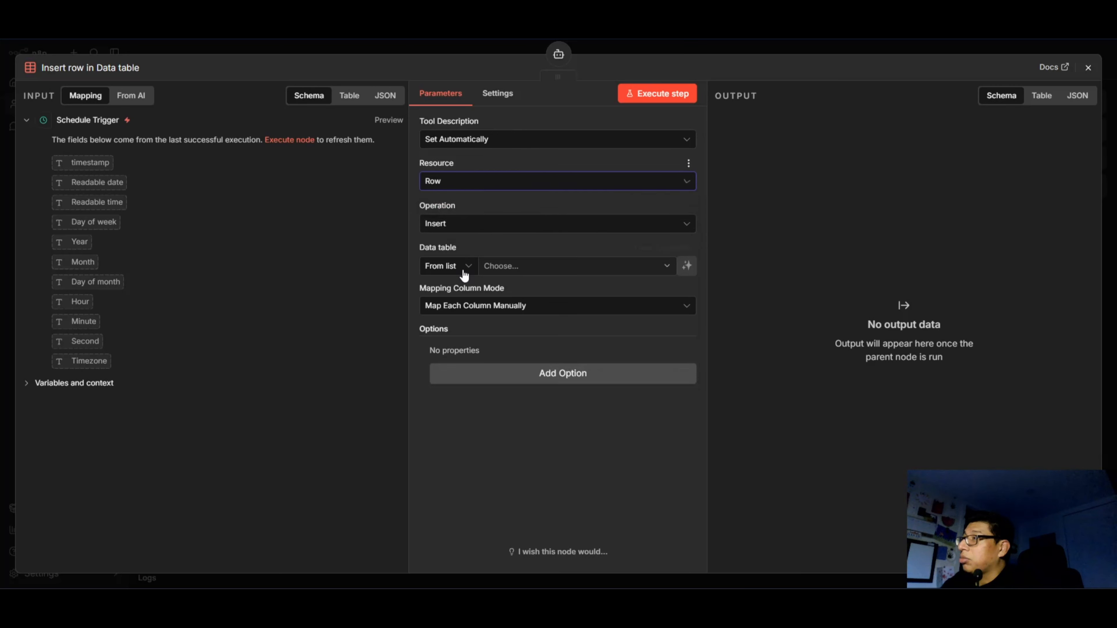
click(488, 148)
click(440, 312)
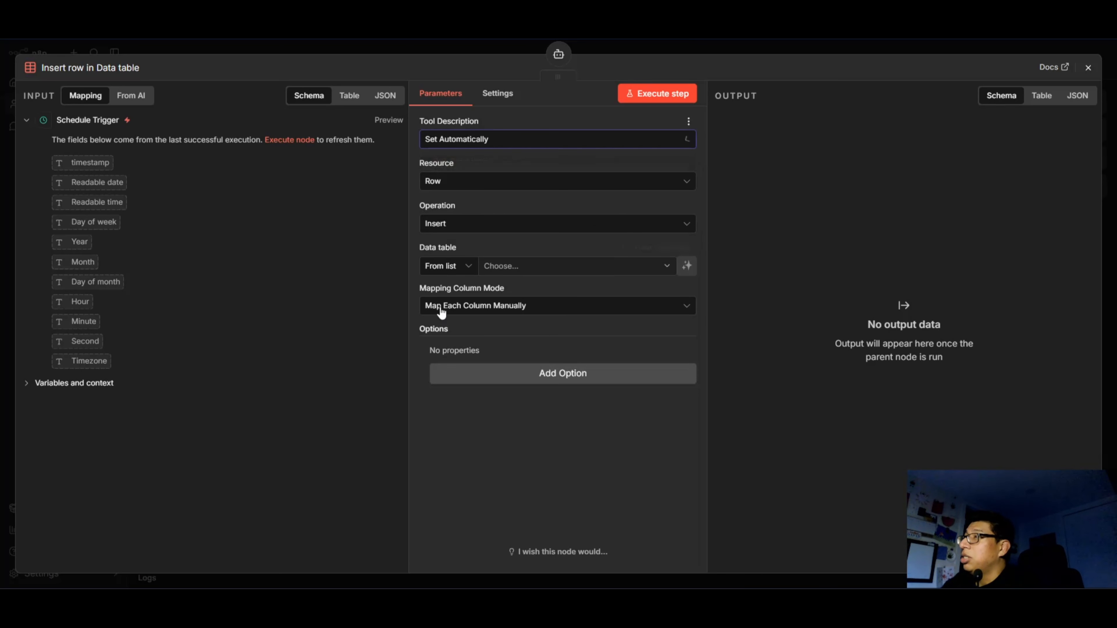
click(582, 227)
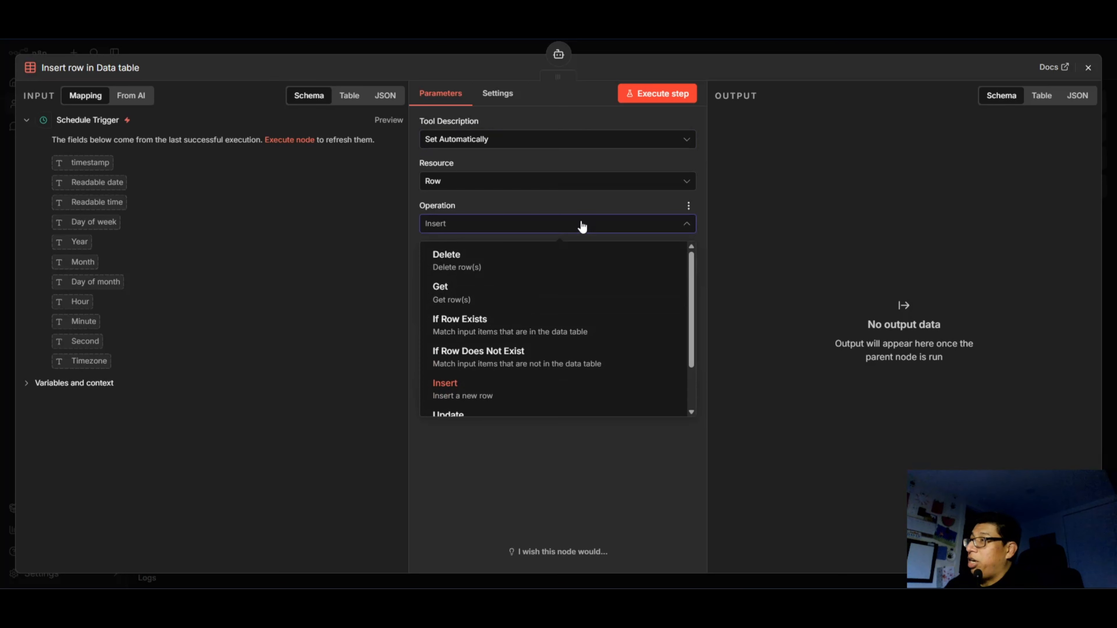
click(536, 327)
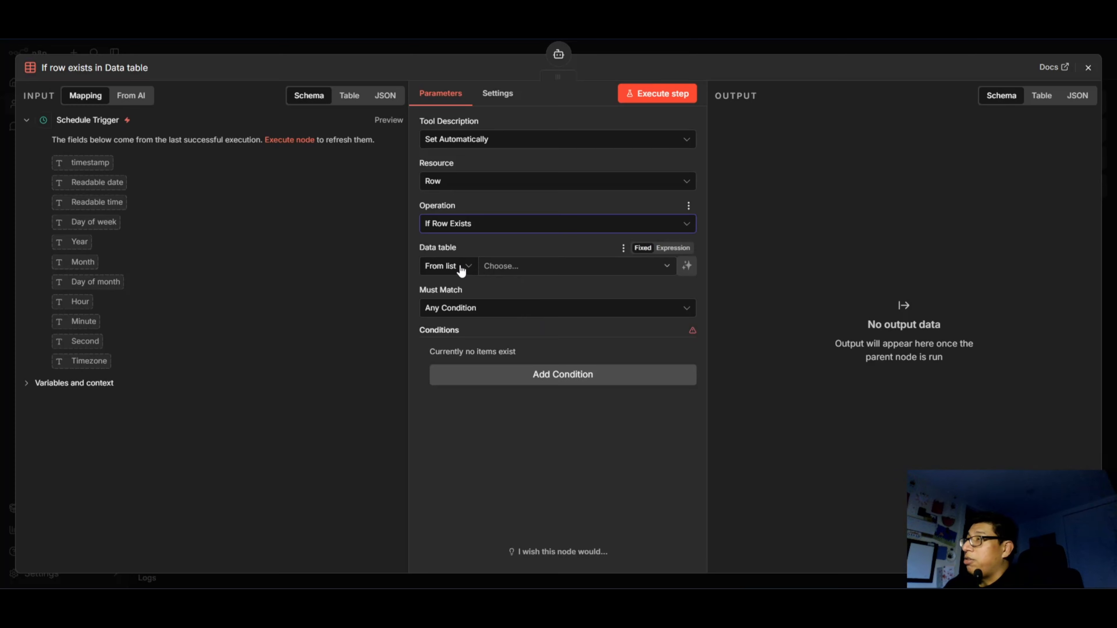
click(625, 265)
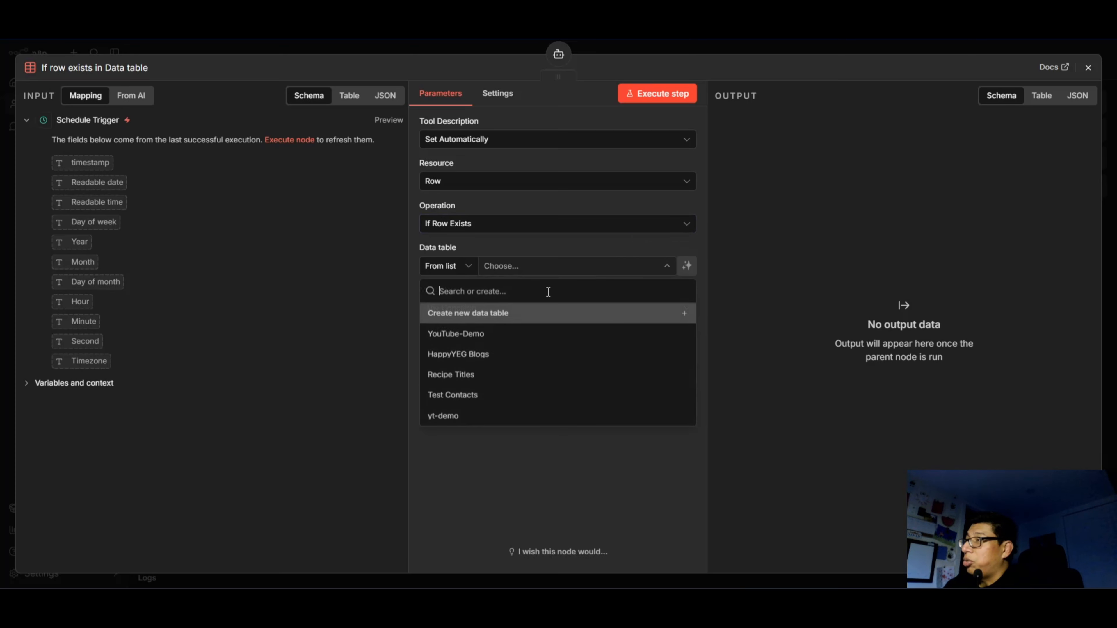
click(488, 336)
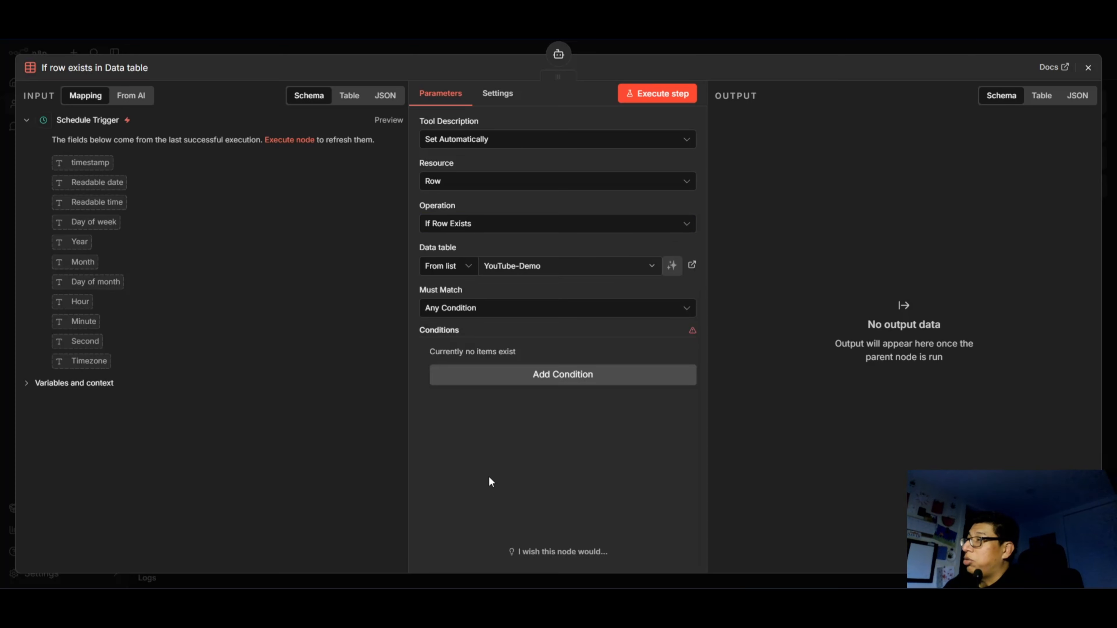
Set the row check to match Any Condition and add a condition on the recipeTitle (string) column.
click(502, 314)
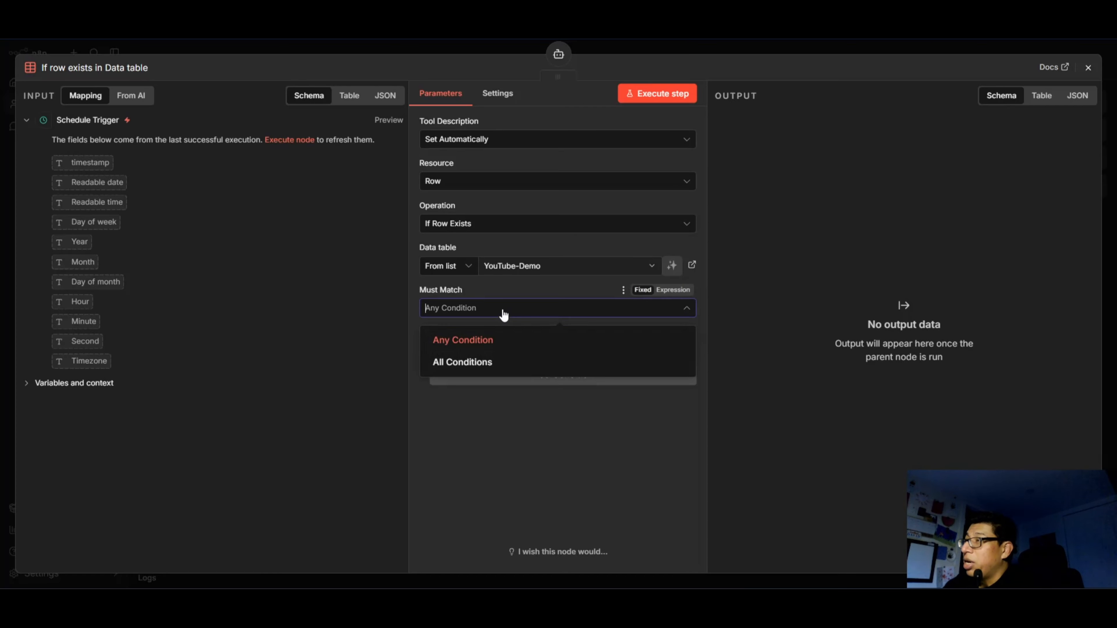
click(507, 339)
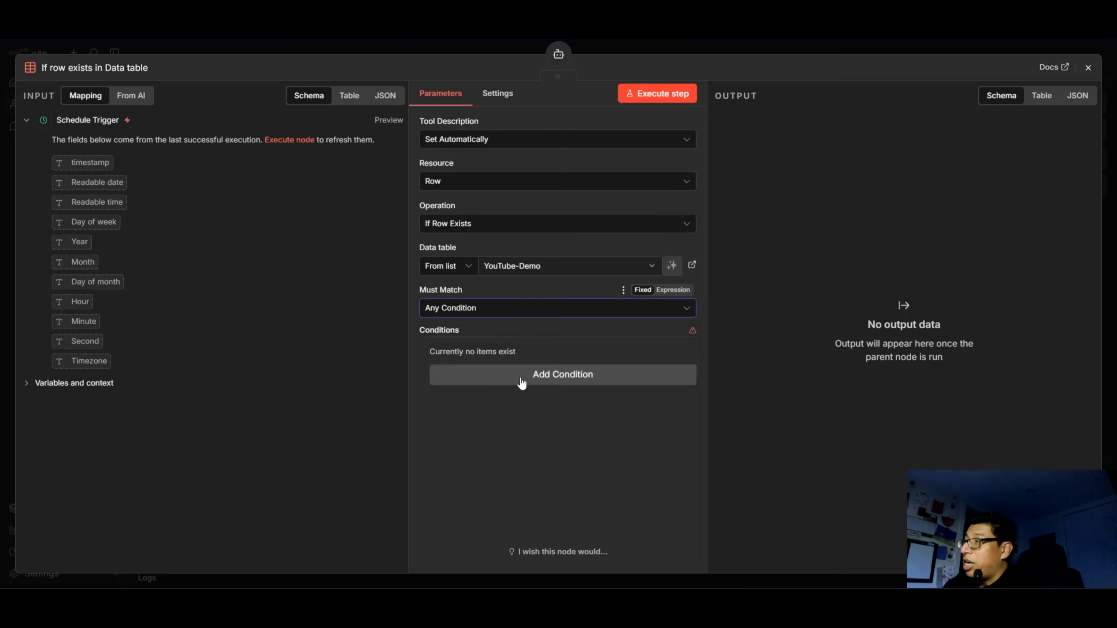
click(541, 379)
click(499, 378)
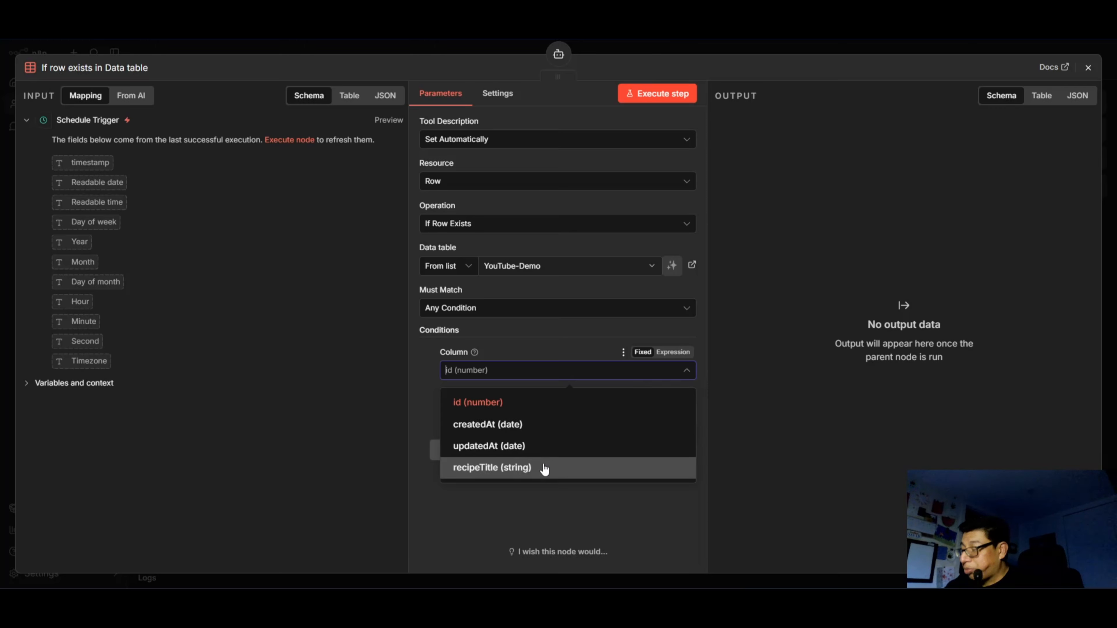
click(488, 467)
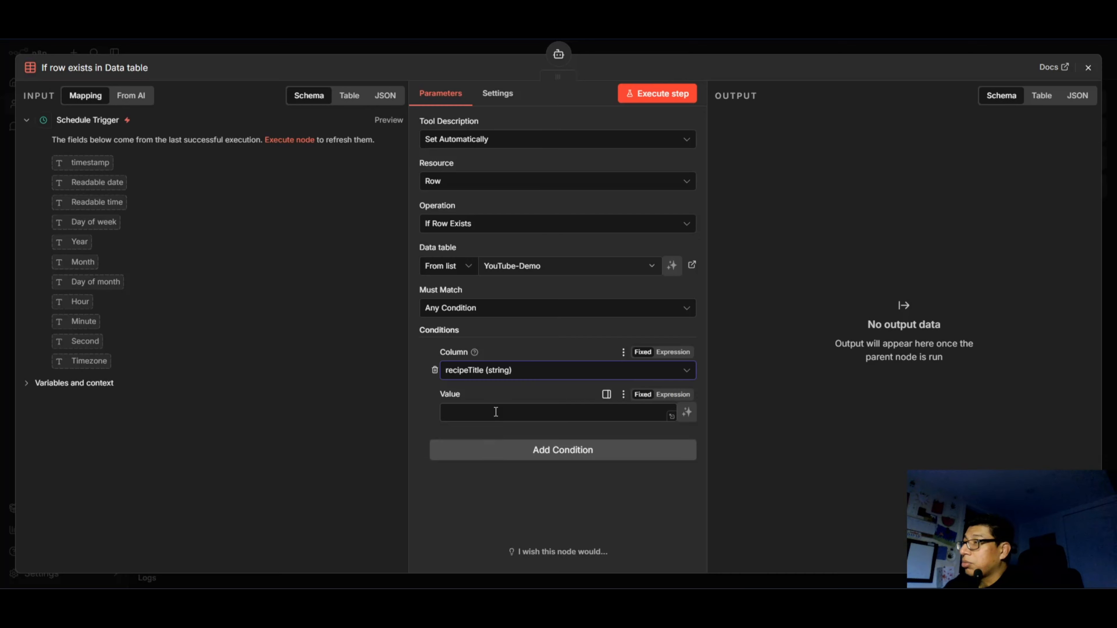
Paste the expression {{ $fromAI('title') }} as the value of the recipeTitle condition.
click(467, 413)
right_click(467, 414)
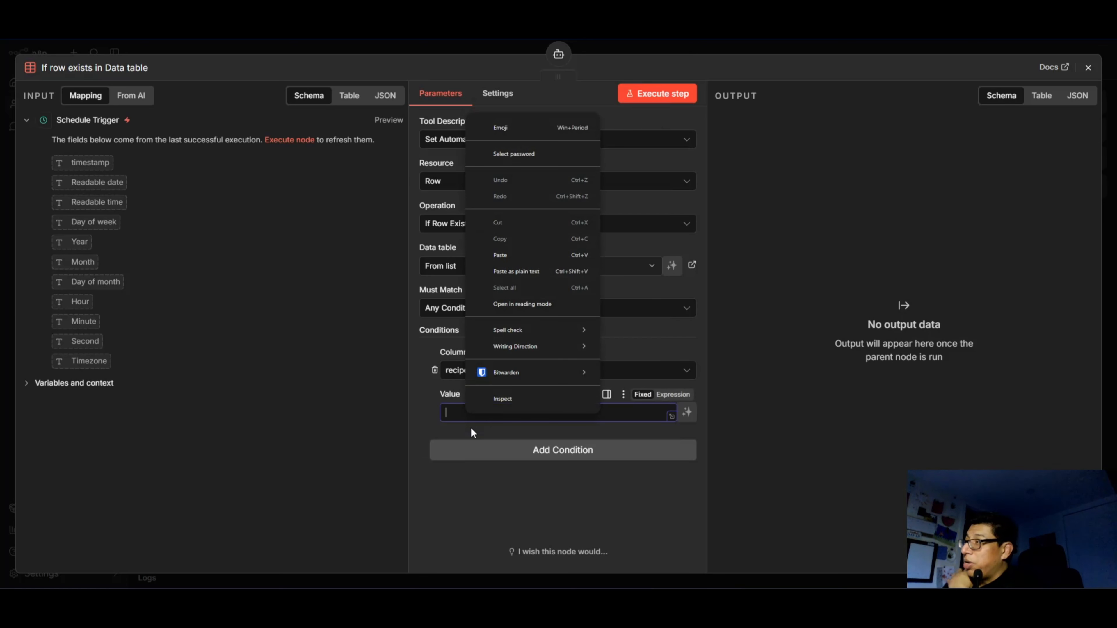
click(507, 254)
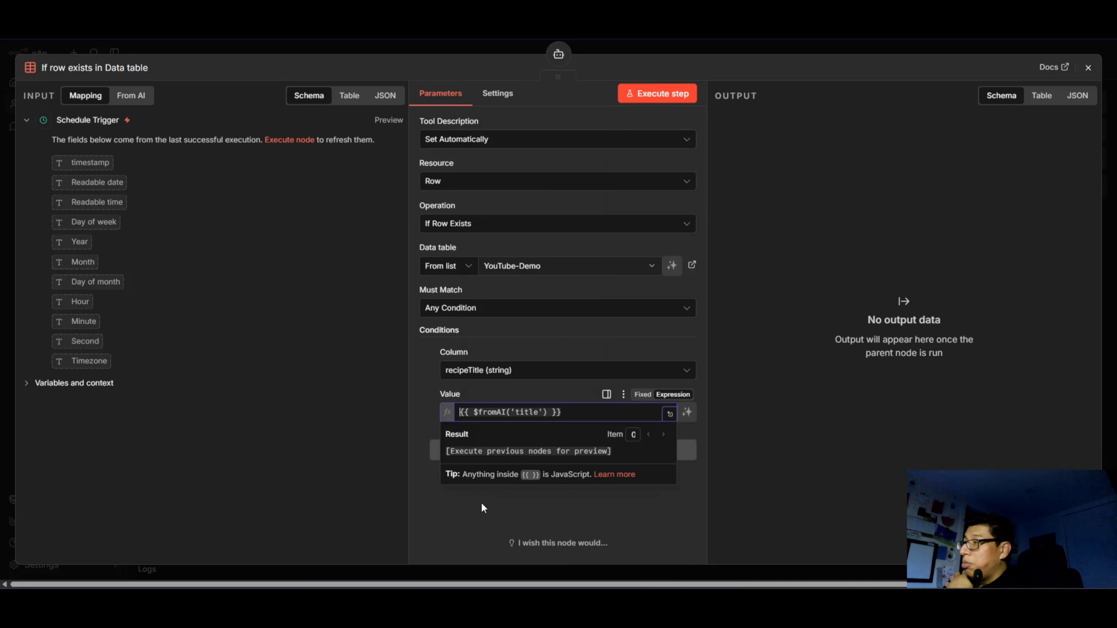
click(425, 533)
drag(568, 415, 523, 413)
click(463, 526)
click(465, 530)
click(492, 411)
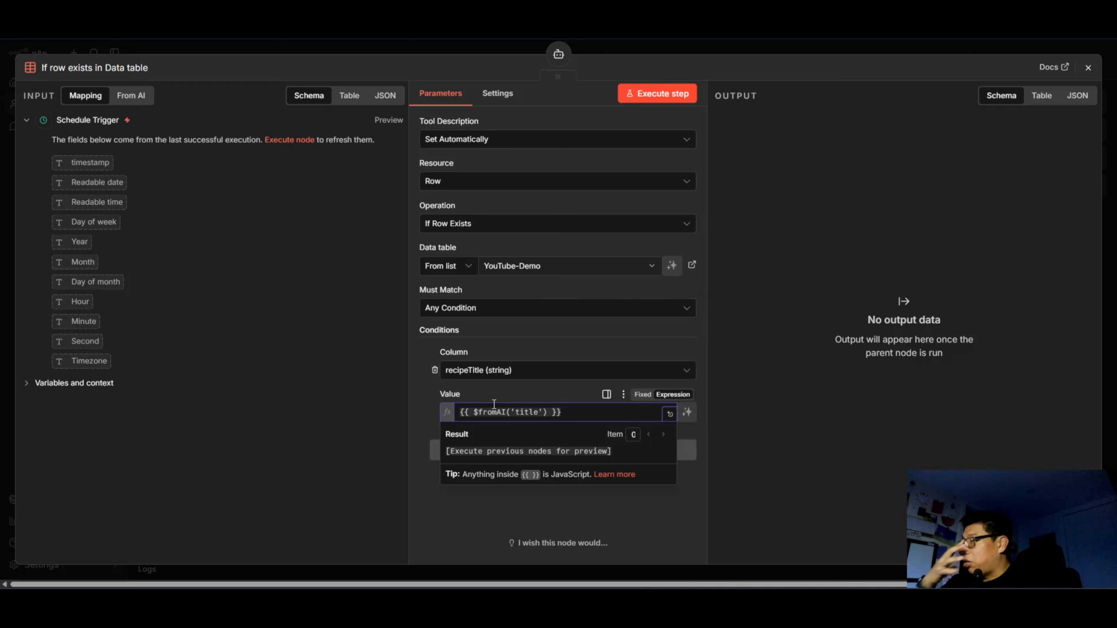
click(469, 533)
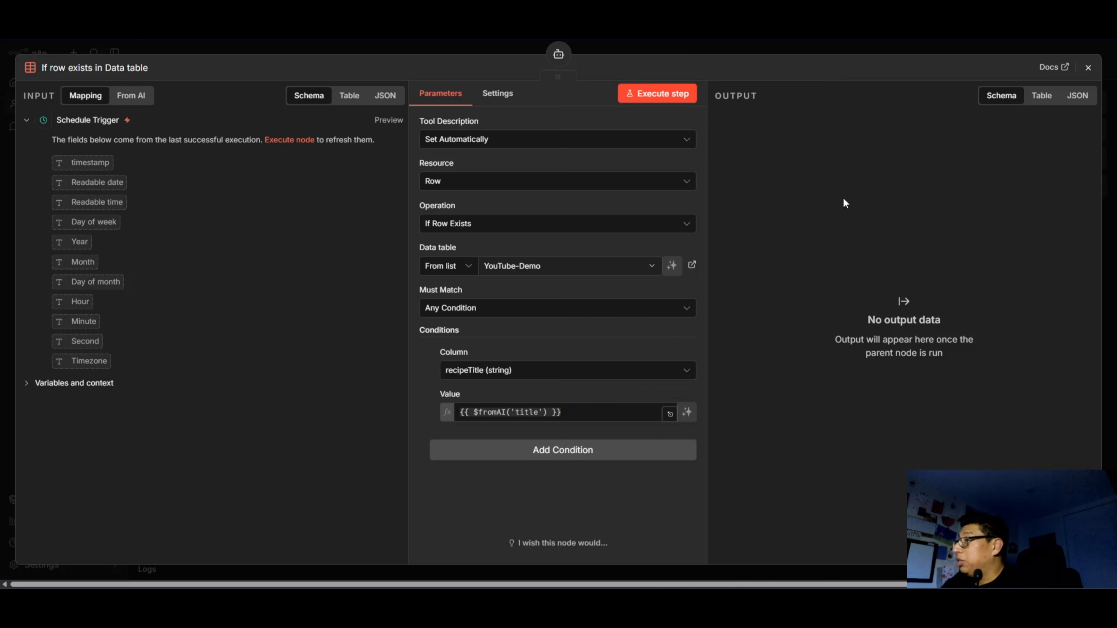
Return to the canvas and align the If row exists in Data table node beside the Search in Tavily node.
click(1088, 68)
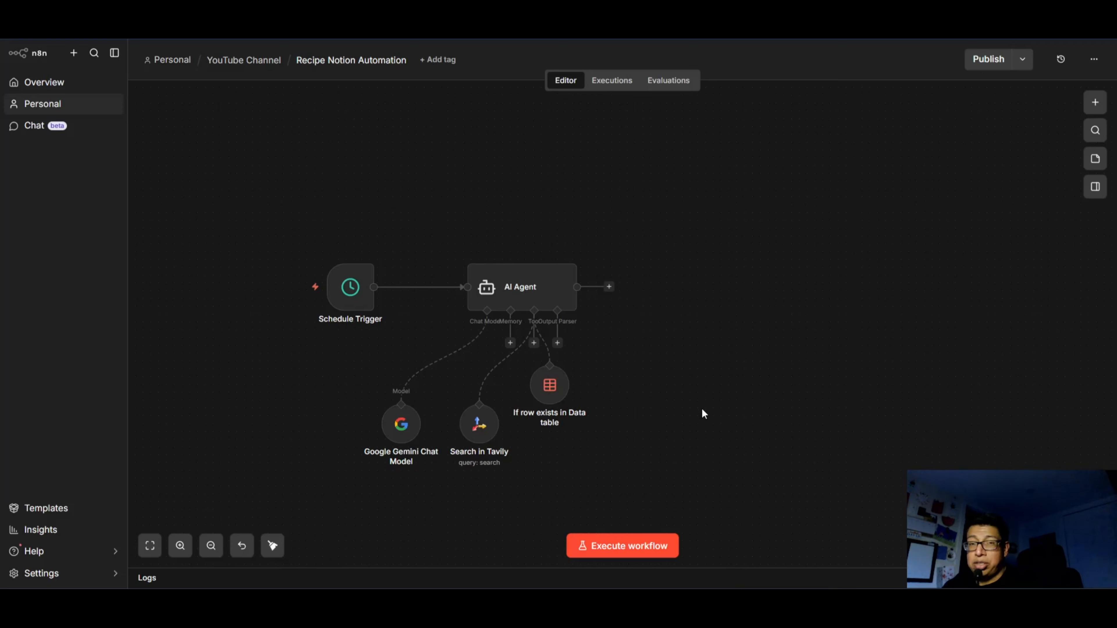
drag(547, 385, 554, 424)
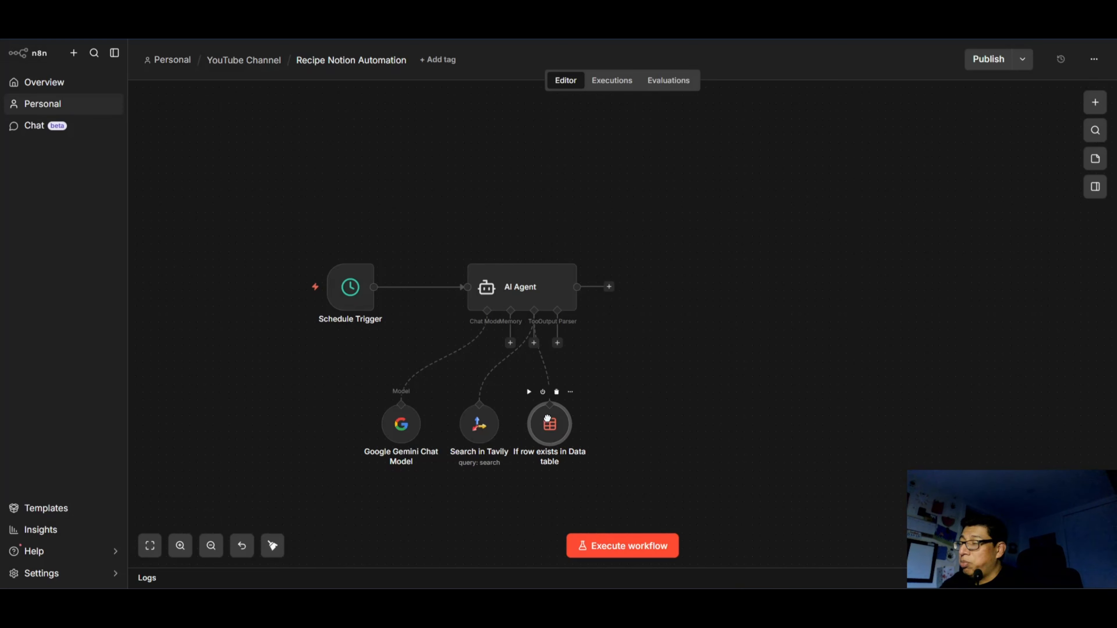
click(635, 421)
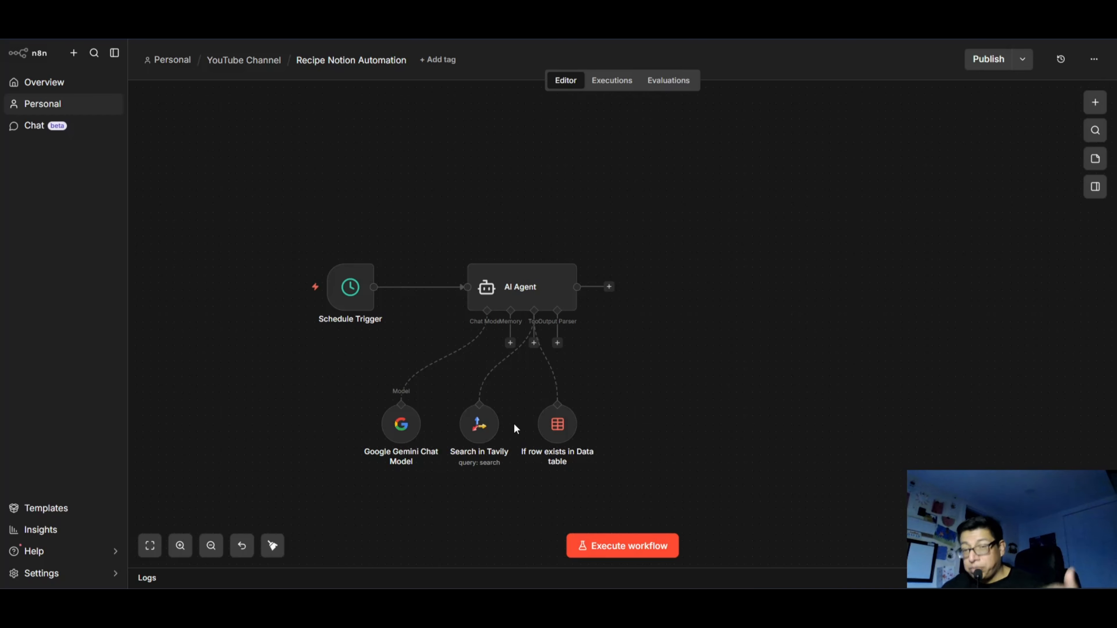
Add a Structured Output Parser to the AI Agent and set its schema type to Define using JSON Schema.
mouse_move(555, 368)
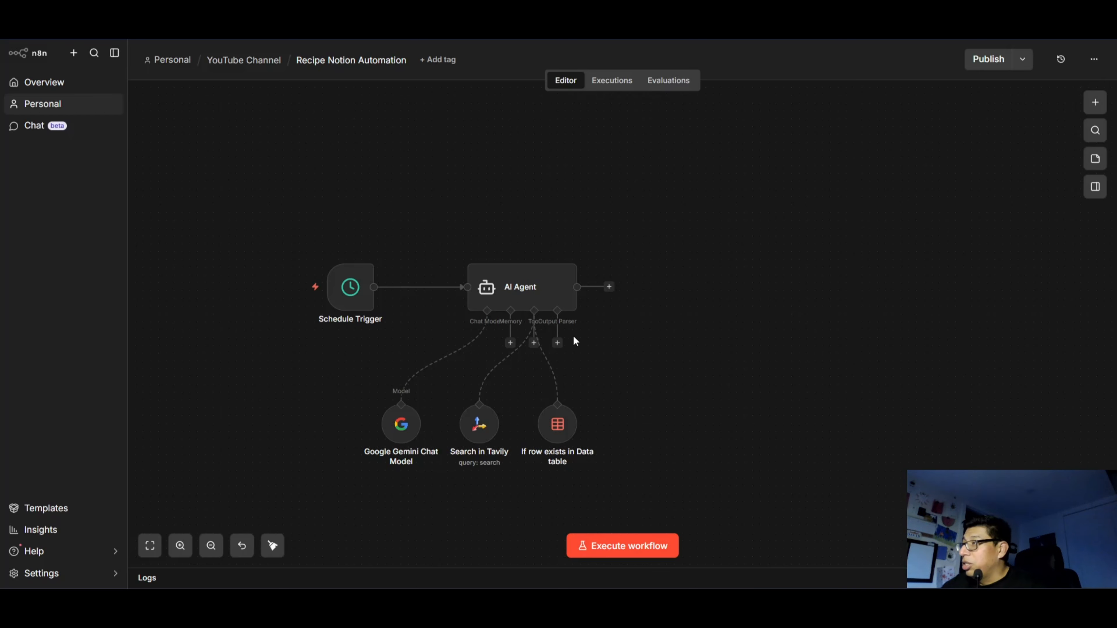
click(557, 343)
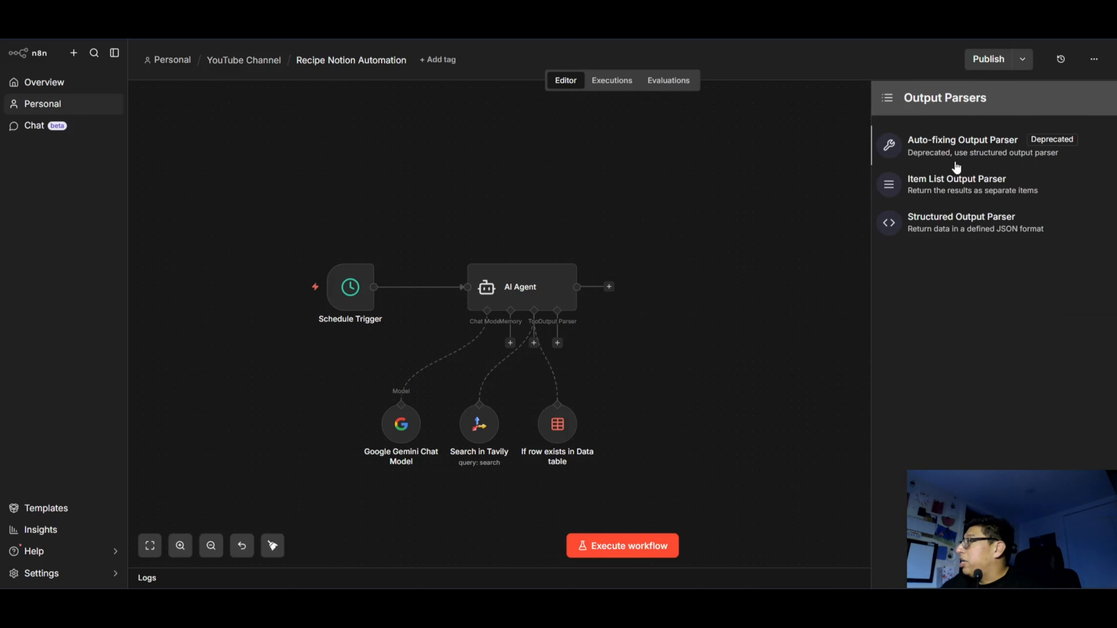
click(967, 222)
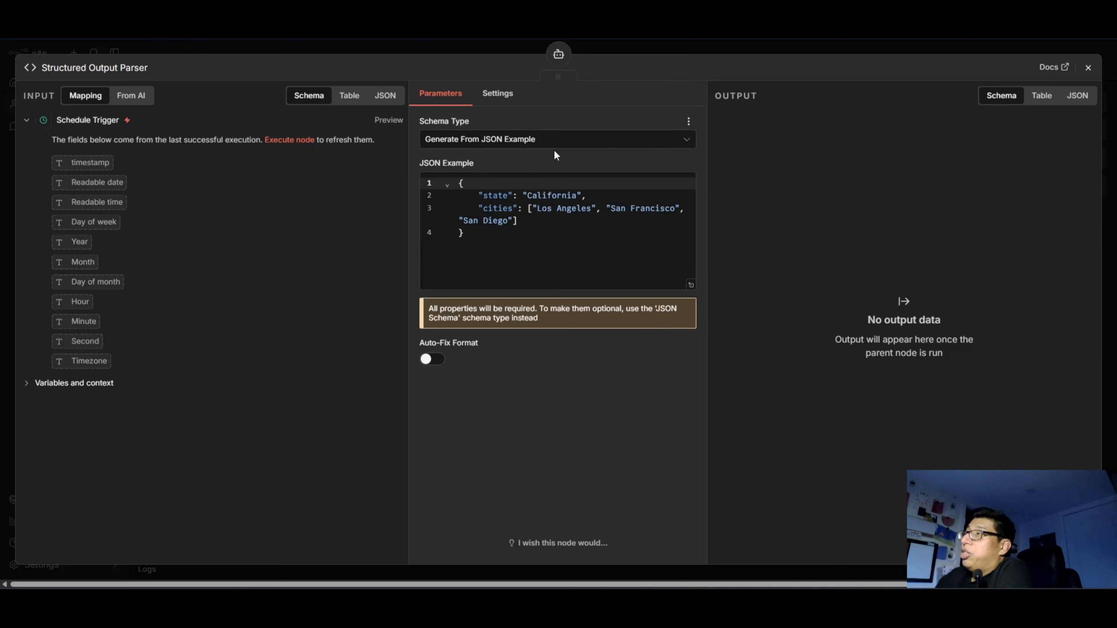
click(609, 141)
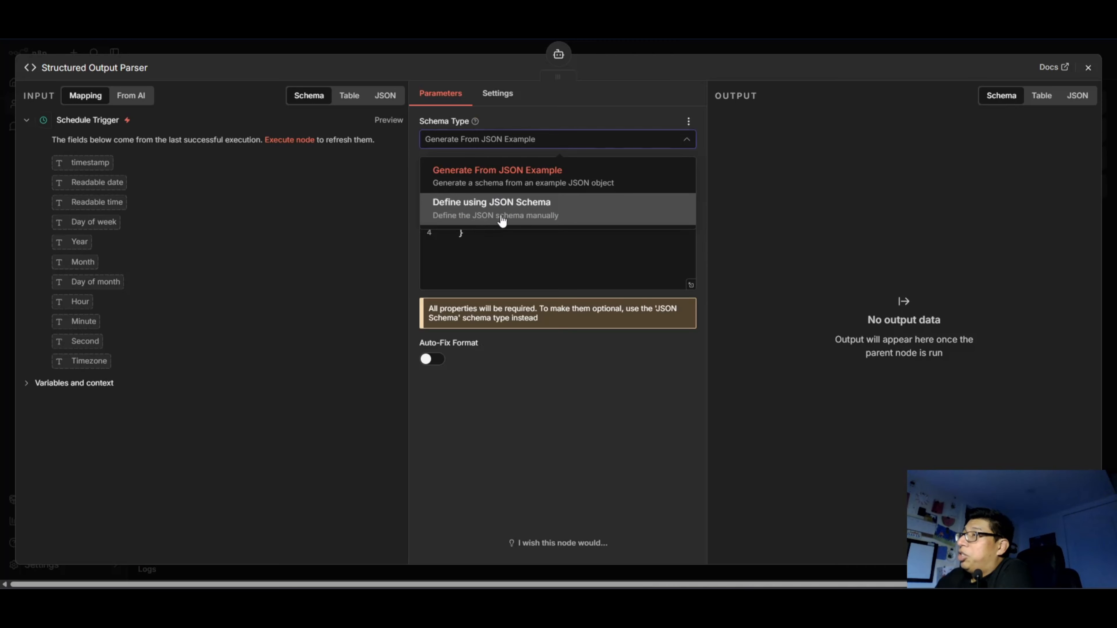
click(519, 213)
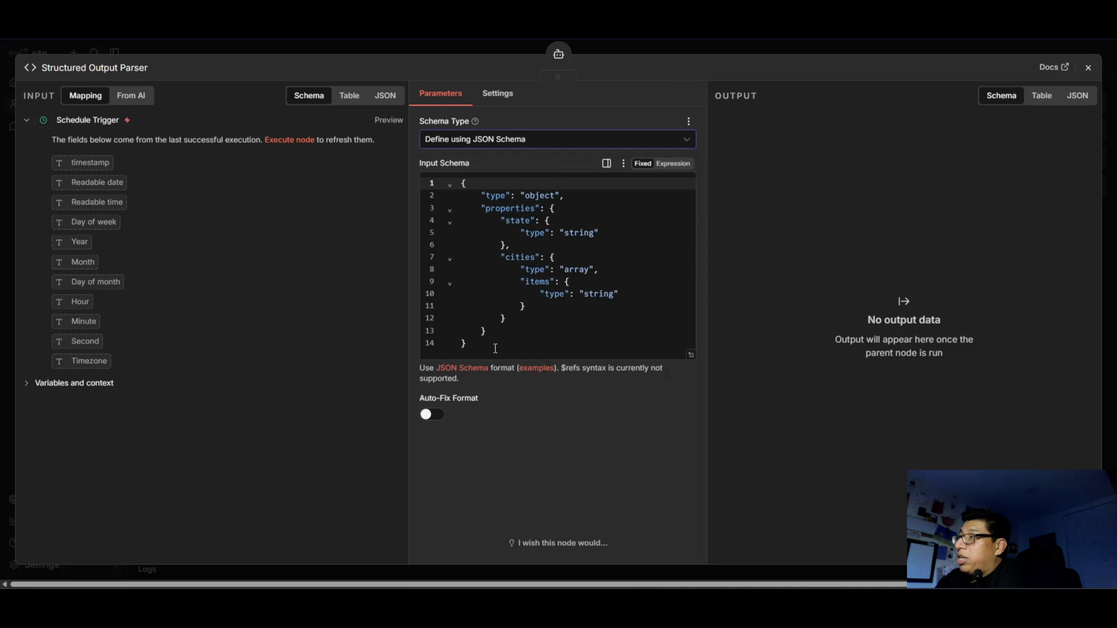
drag(494, 347, 447, 158)
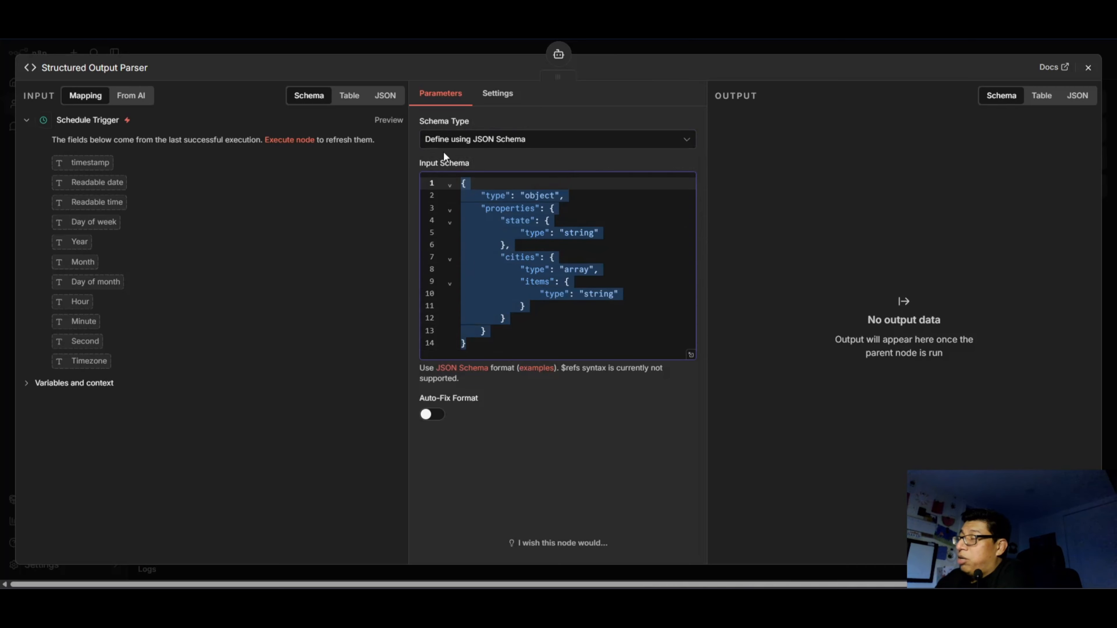
click(533, 311)
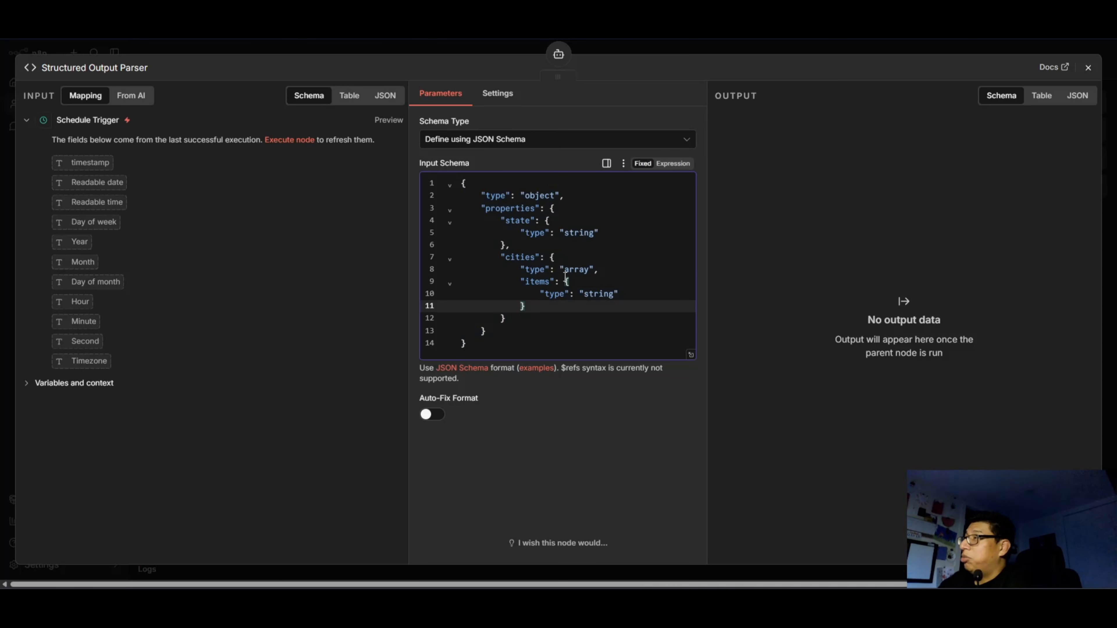
drag(506, 196, 461, 194)
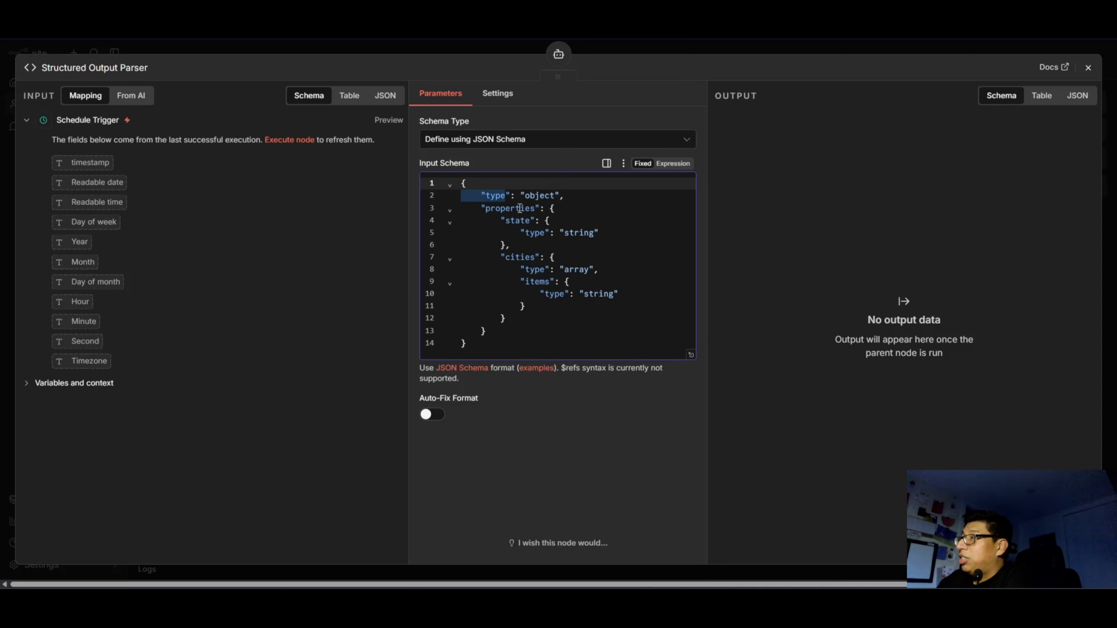
click(580, 258)
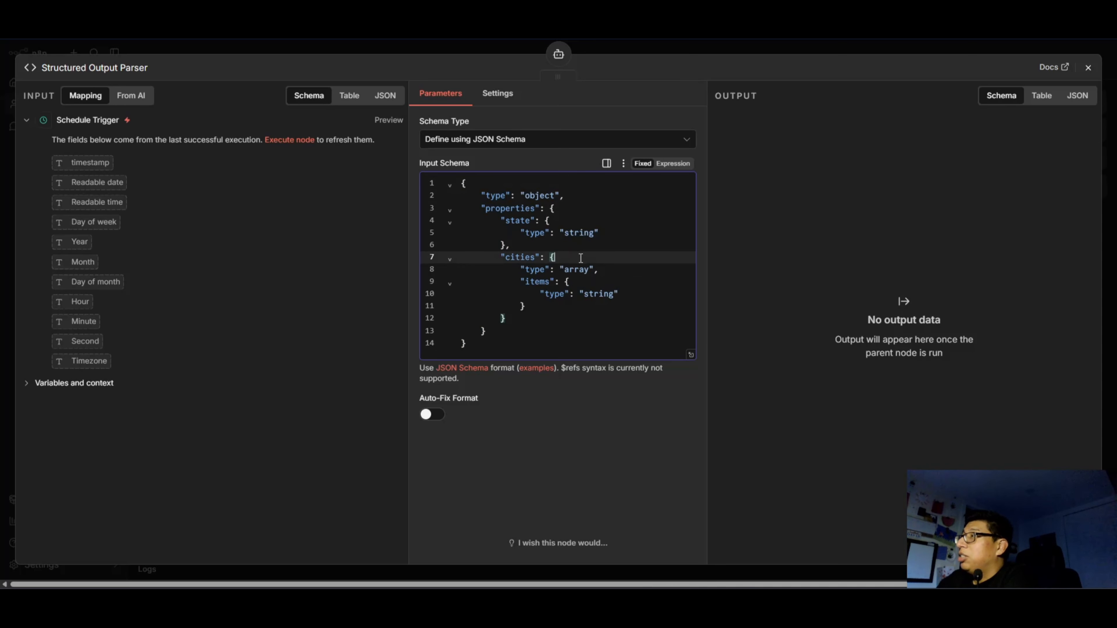
Rename the "state" property in the output parser's input schema to "recipeTitle".
click(523, 221)
double_click(517, 221)
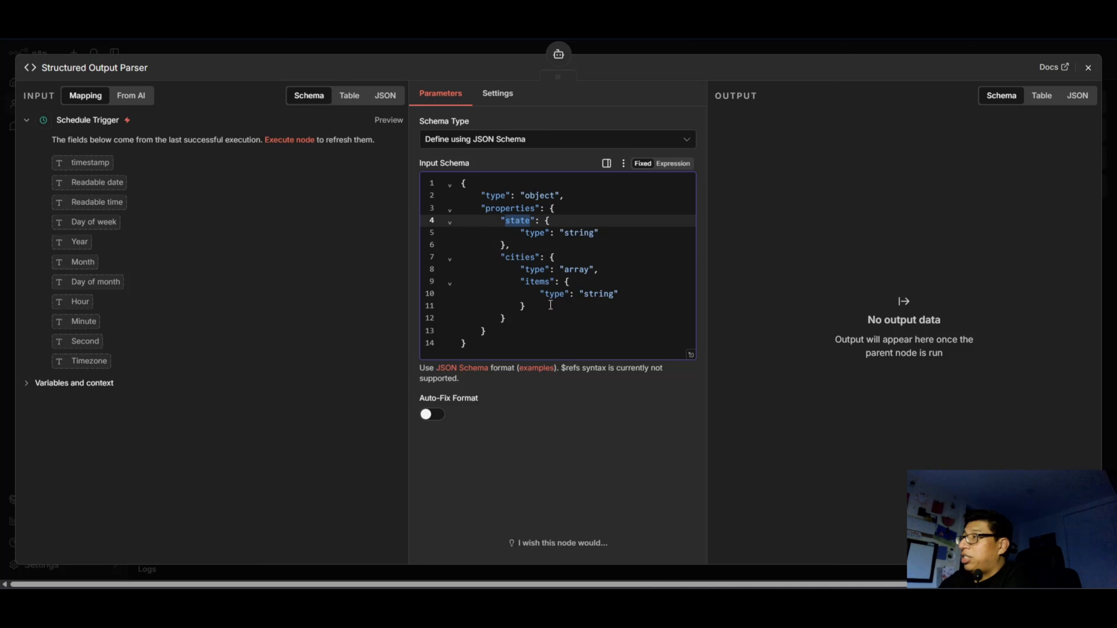
key(Left)
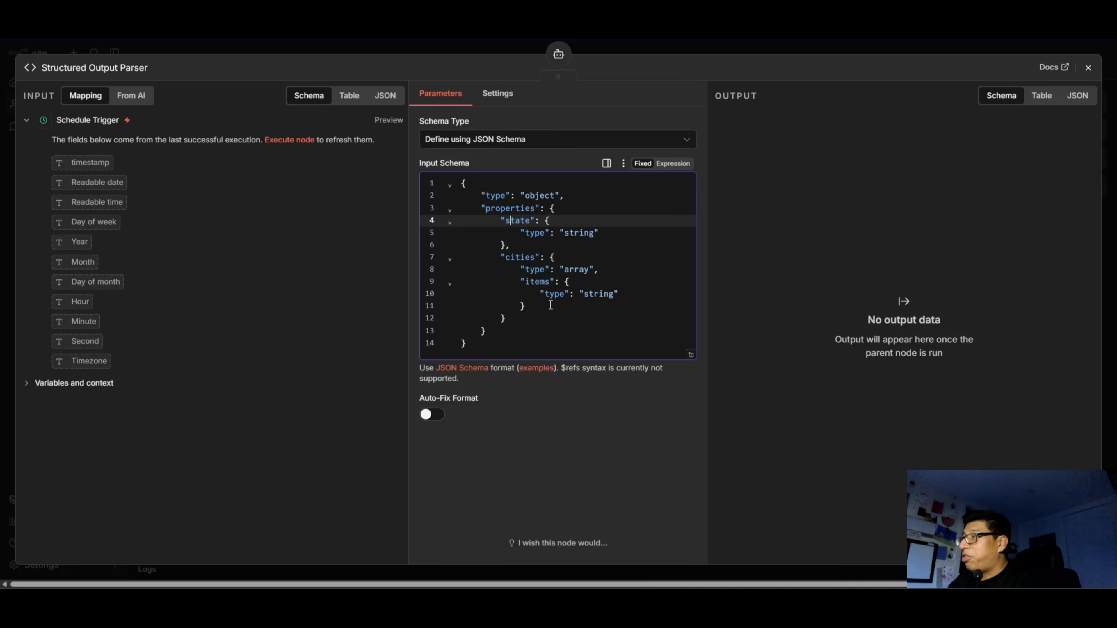
key(BackSpace)
key(BackSpace)
key(BackSpace)
key(BackSpace)
key(BackSpace)
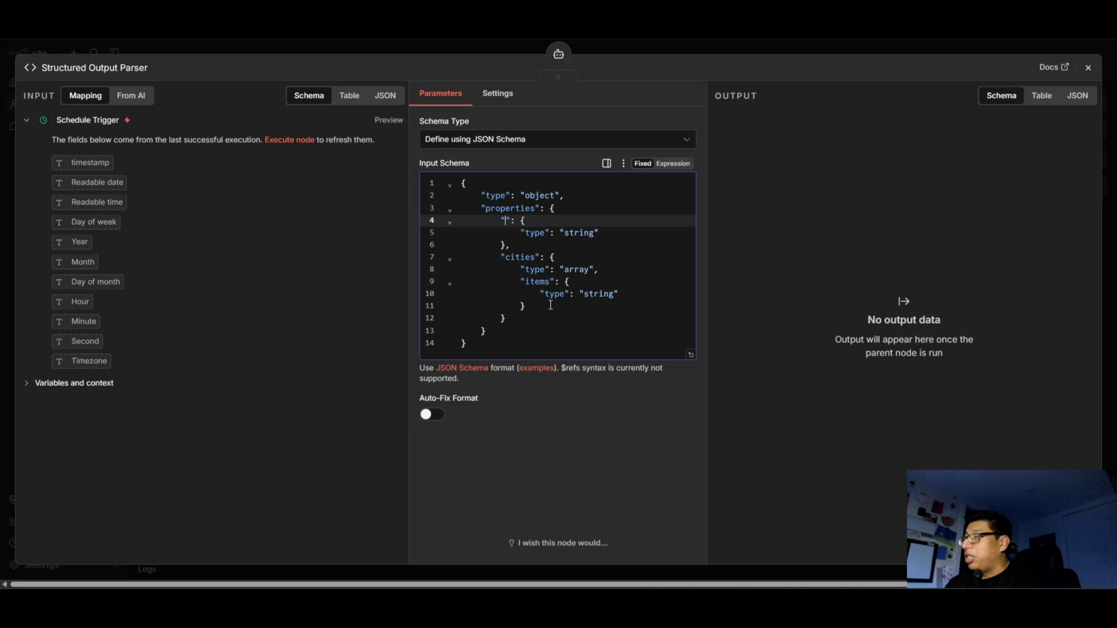
text(recipe)
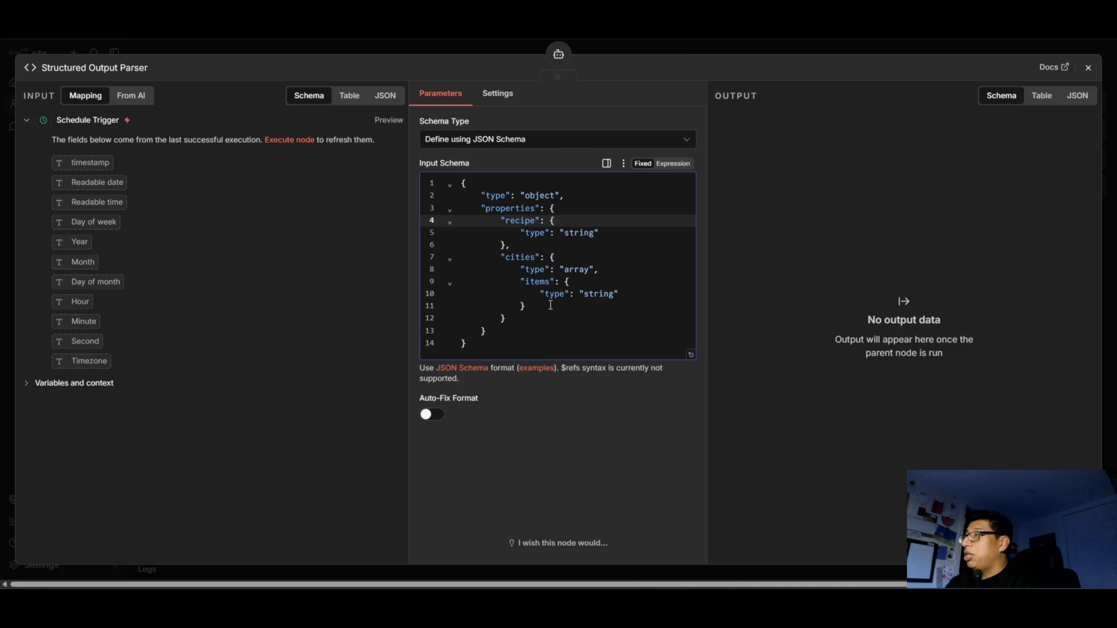
text(Title)
Rename the "cities" array property in the input schema to "ingredients".
key(Down)
key(Down)
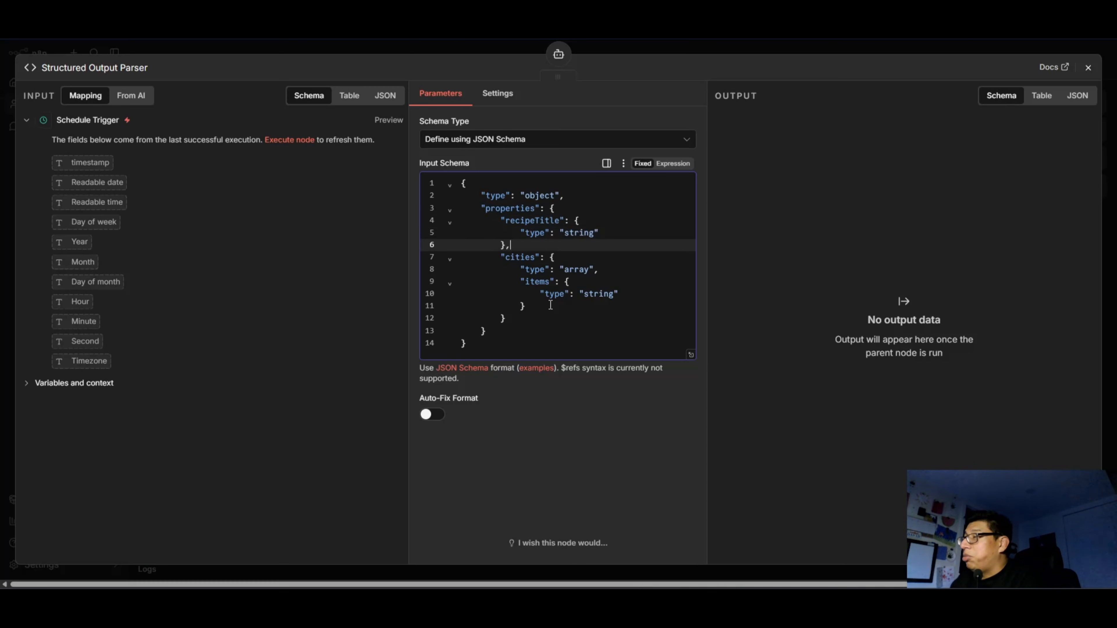
key(Down)
key(Left)
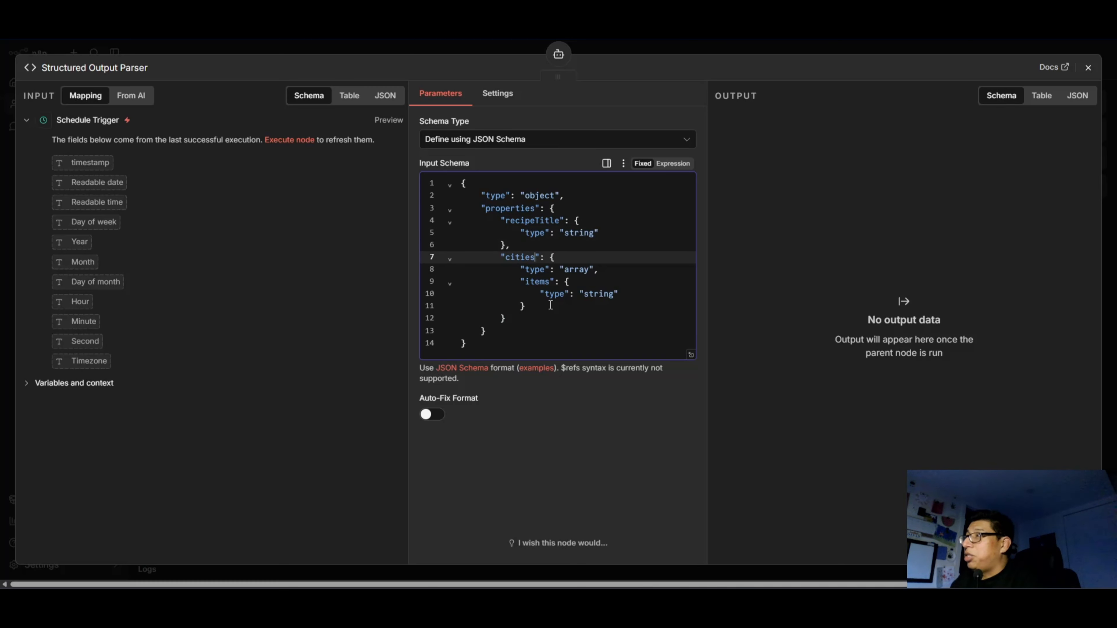
key(ctrl+BackSpace)
text(ingred)
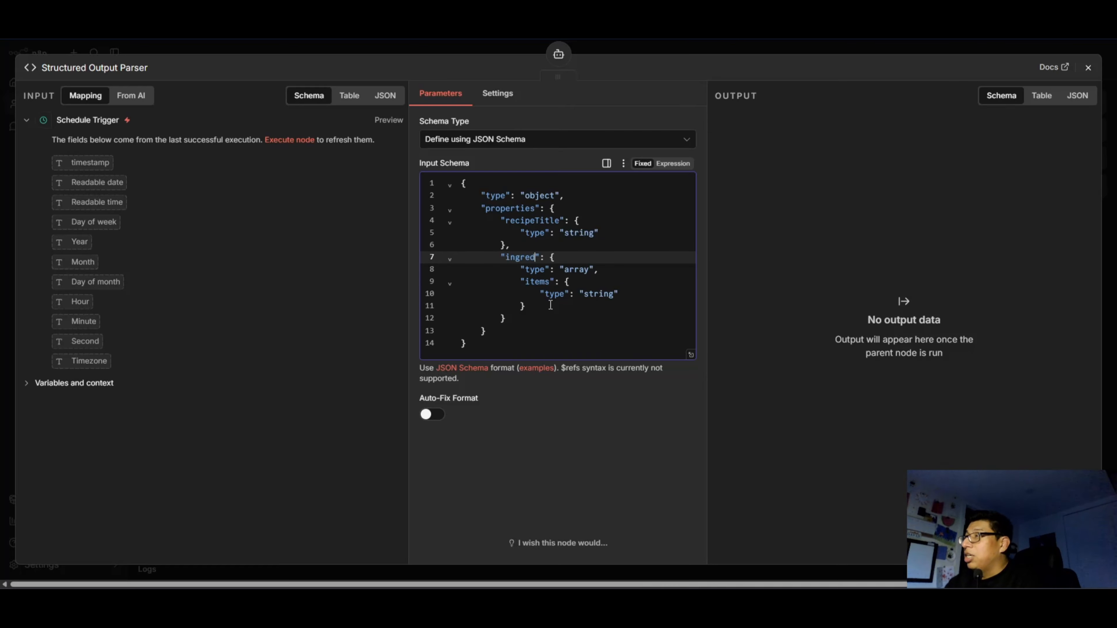
text(ients)
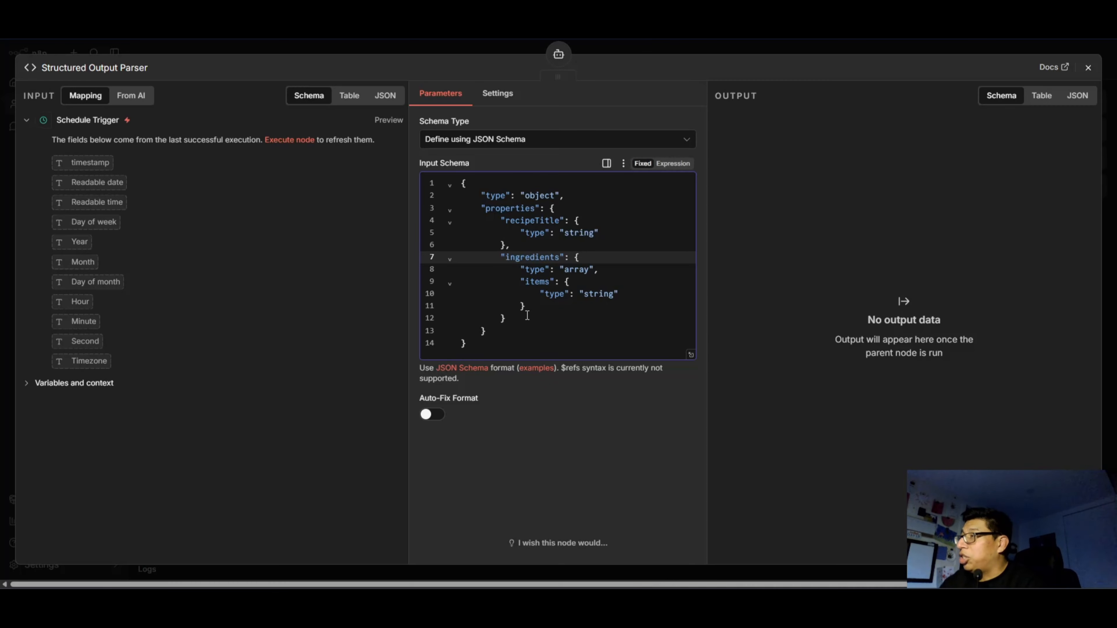
Place the text cursor after the closing brace of the ingredients property in the input schema.
drag(521, 297, 481, 262)
click(572, 306)
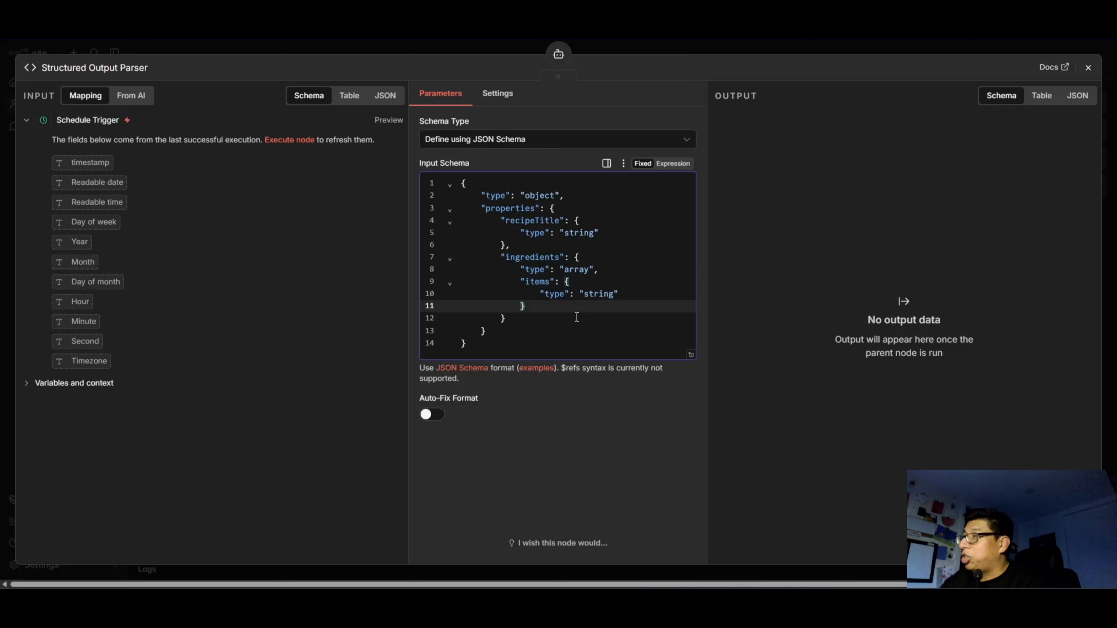
click(524, 318)
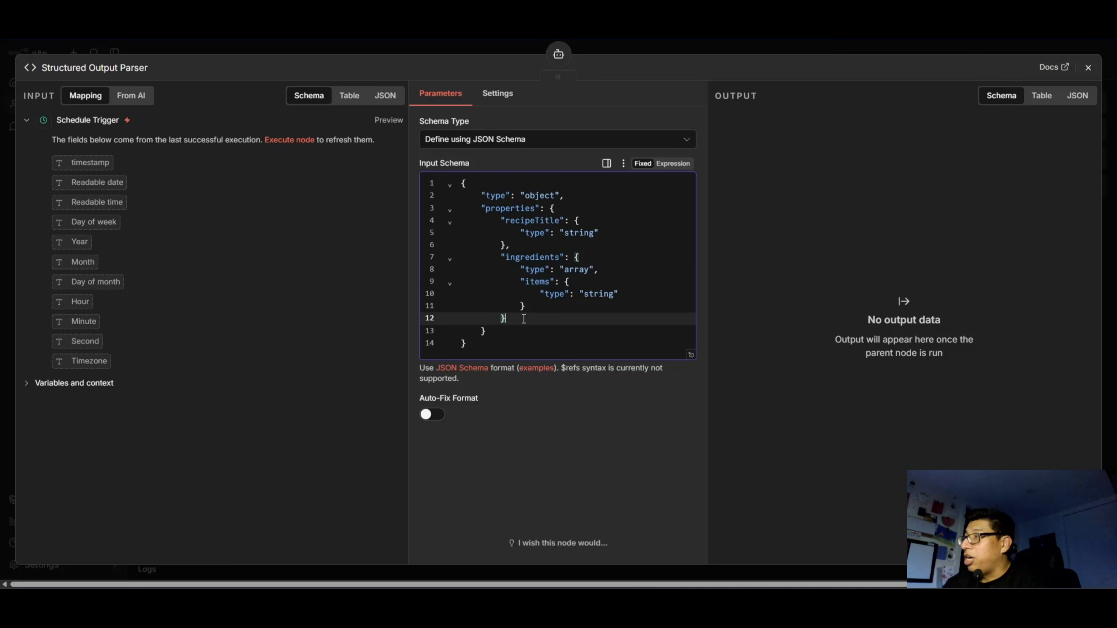
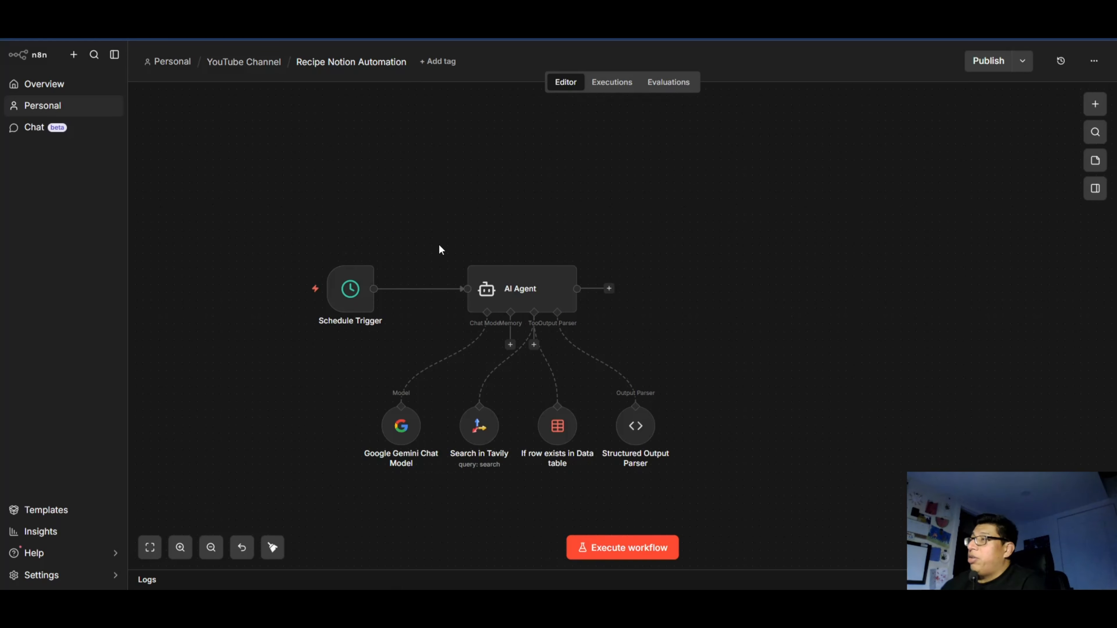
Execute the workflow from the Schedule Trigger to test the AI Agent.
scroll(427, 322, up, 4)
scroll(426, 321, down, 4)
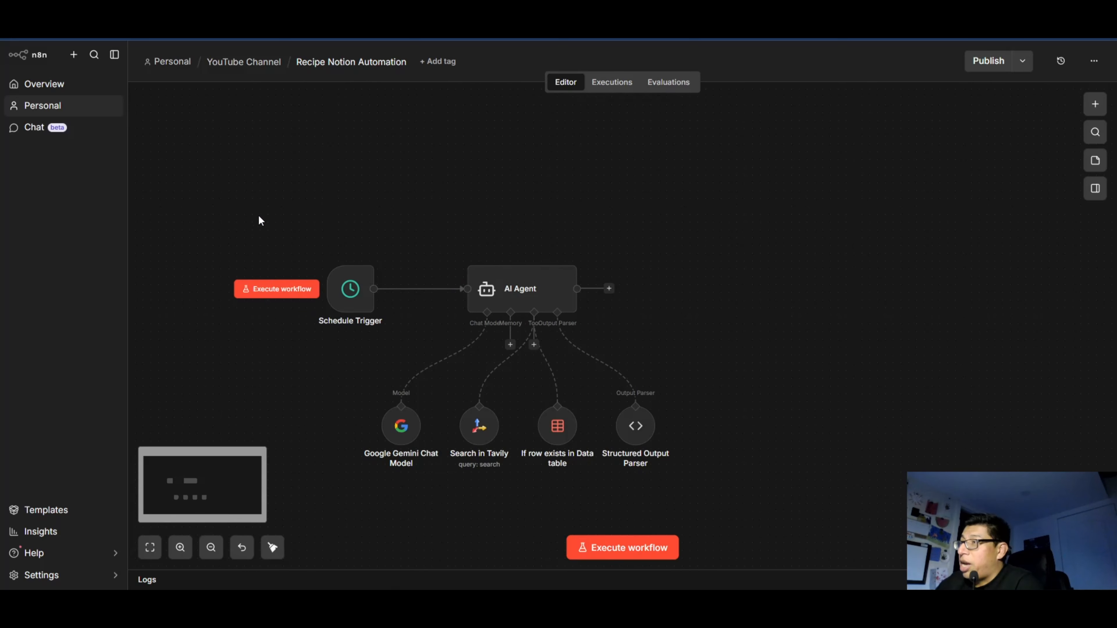
drag(260, 221, 769, 446)
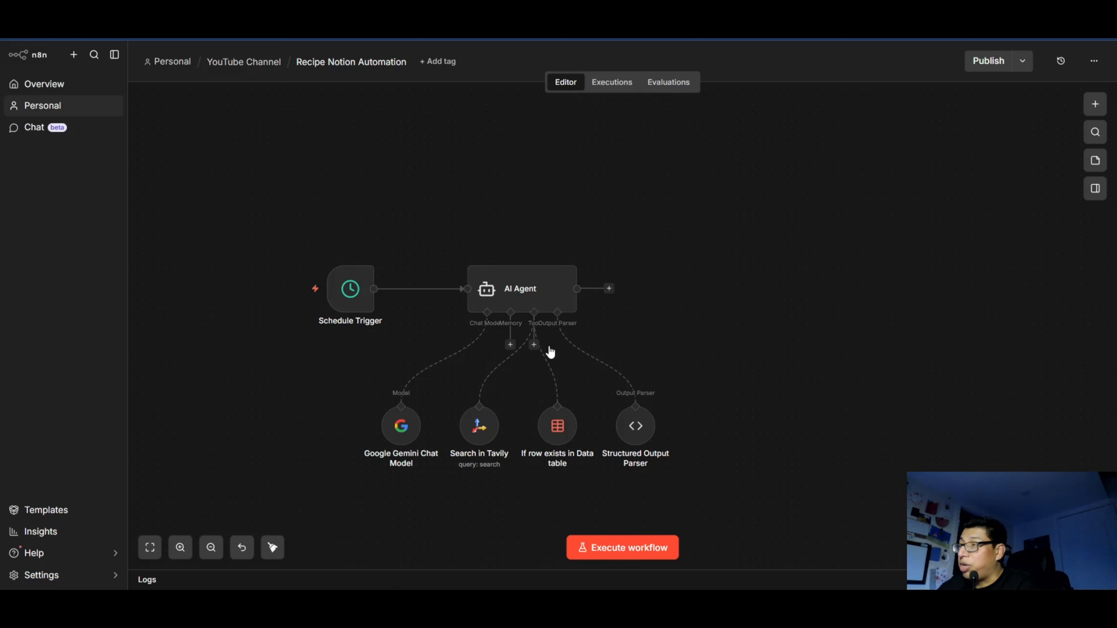
mouse_move(277, 293)
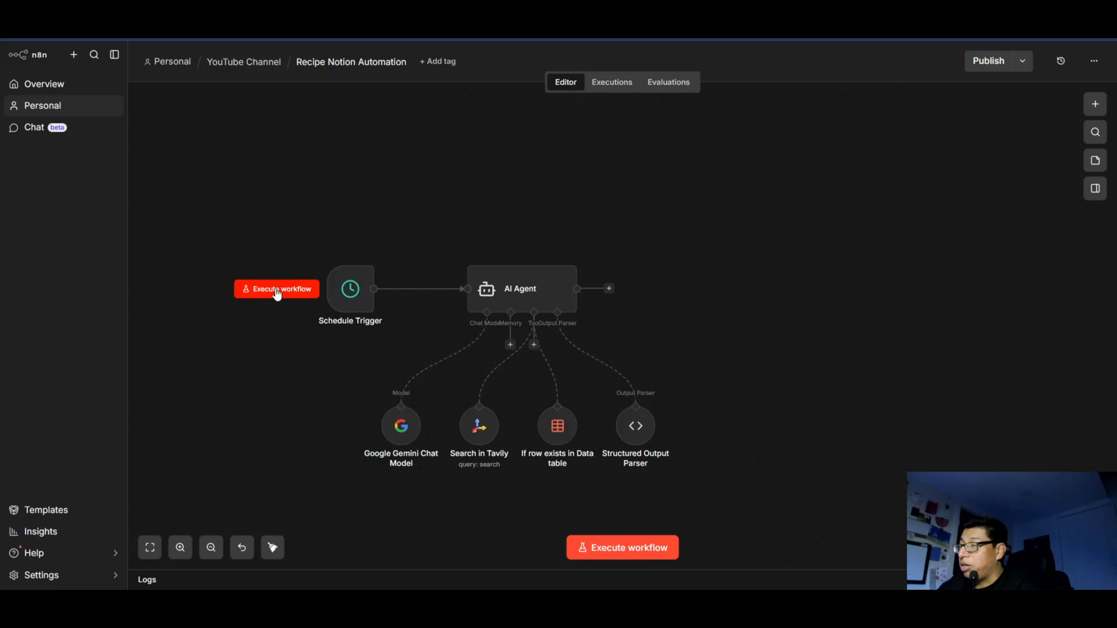
click(277, 288)
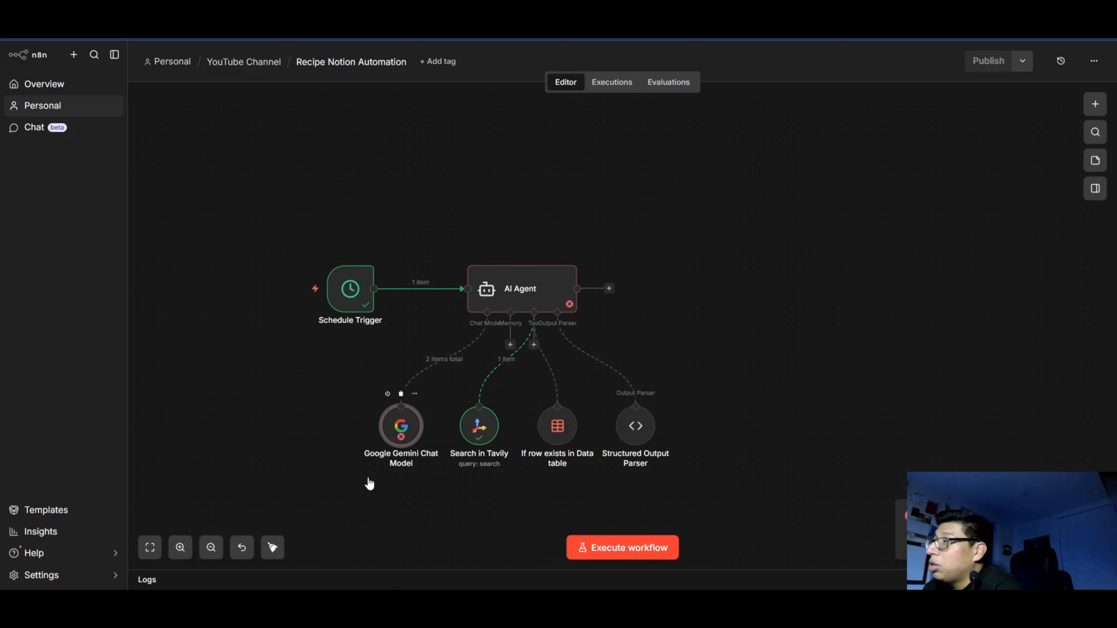
Set the Google Gemini Chat Model node's model to models/gemini-2.5-flash and return to the canvas.
double_click(402, 433)
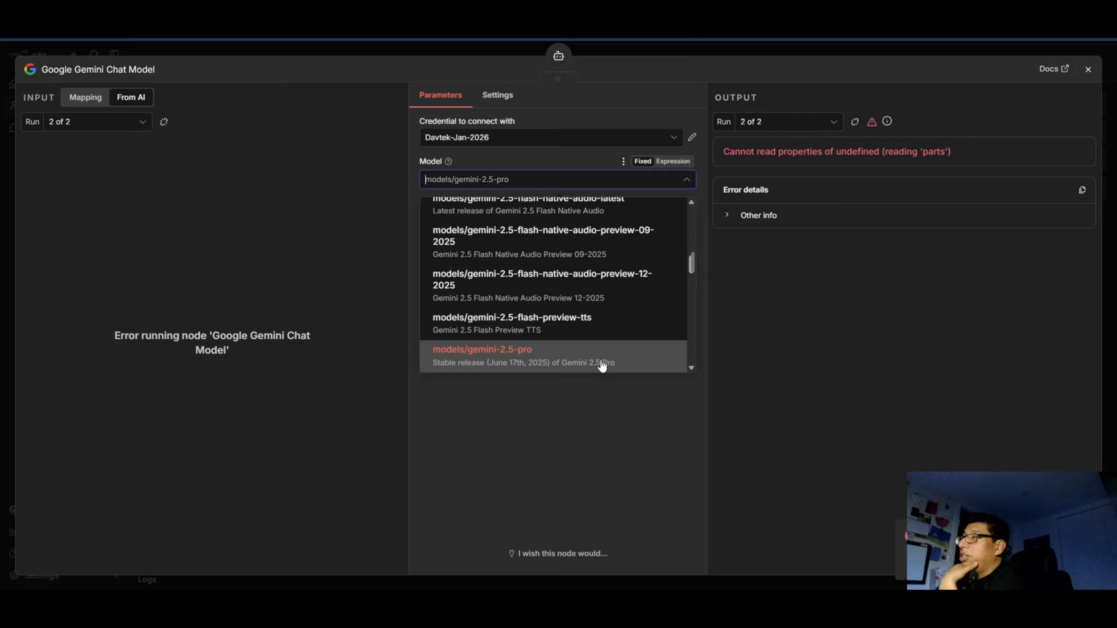
scroll(563, 353, up, 1)
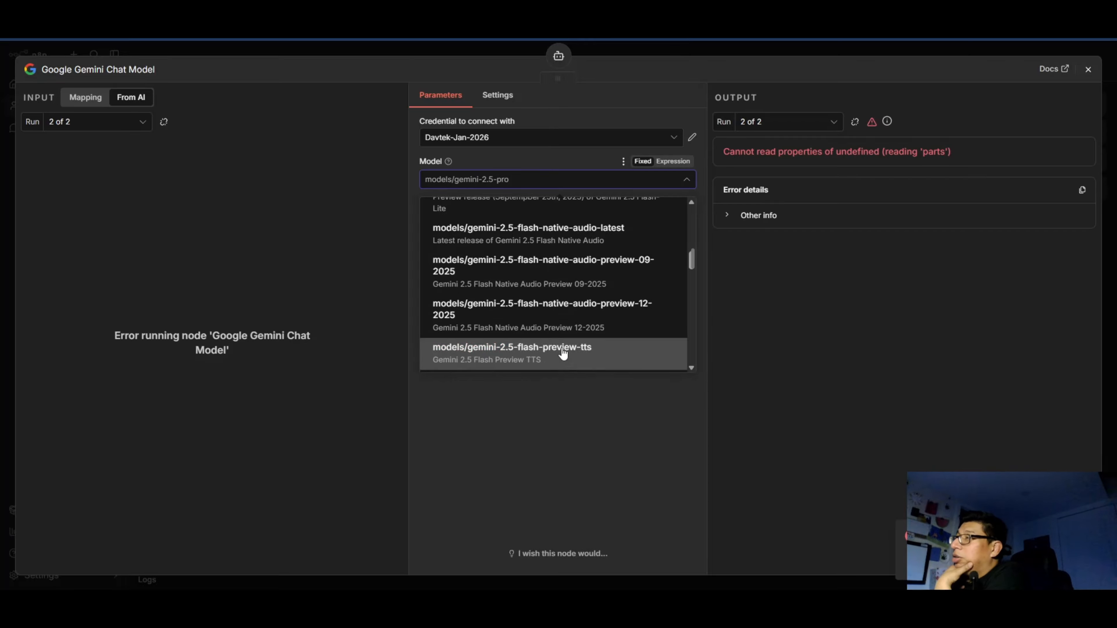
scroll(563, 353, up, 5)
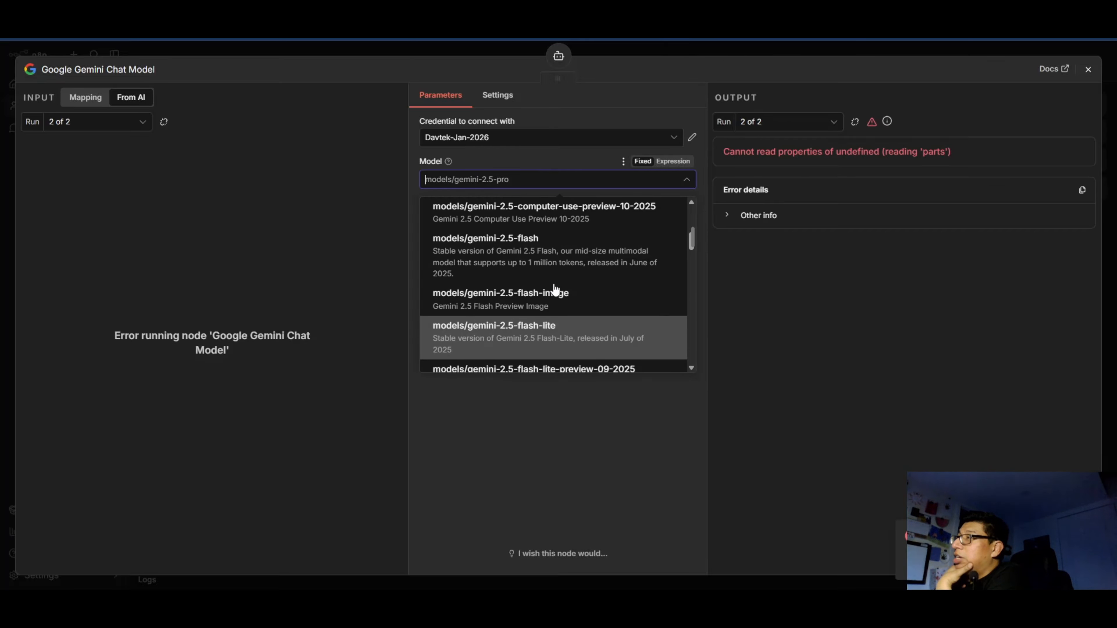
scroll(555, 289, up, 2)
click(555, 286)
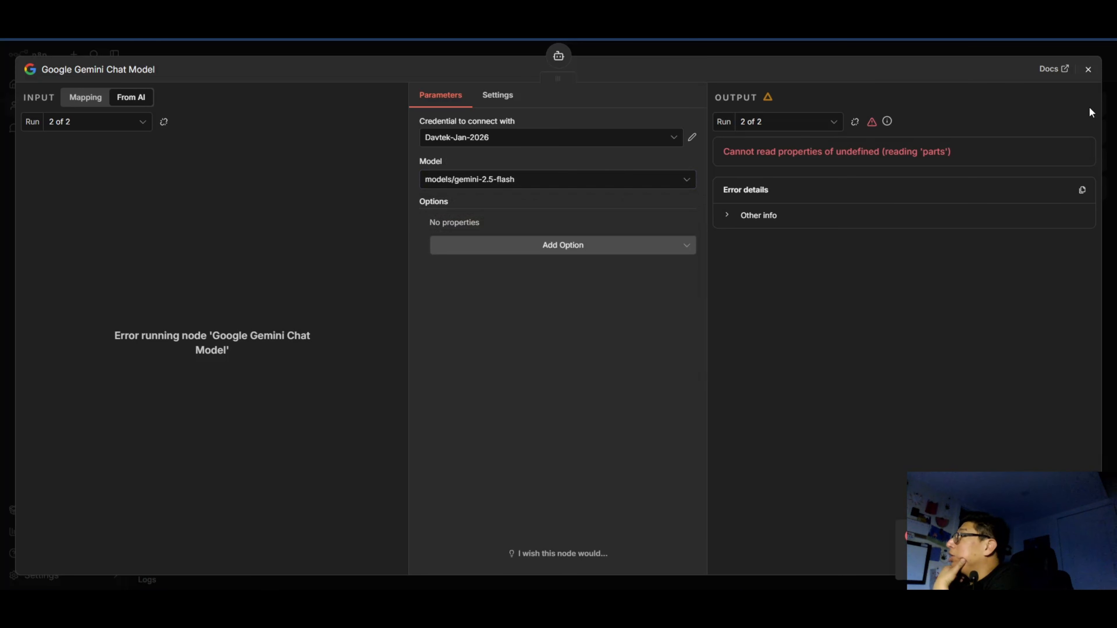
click(1088, 71)
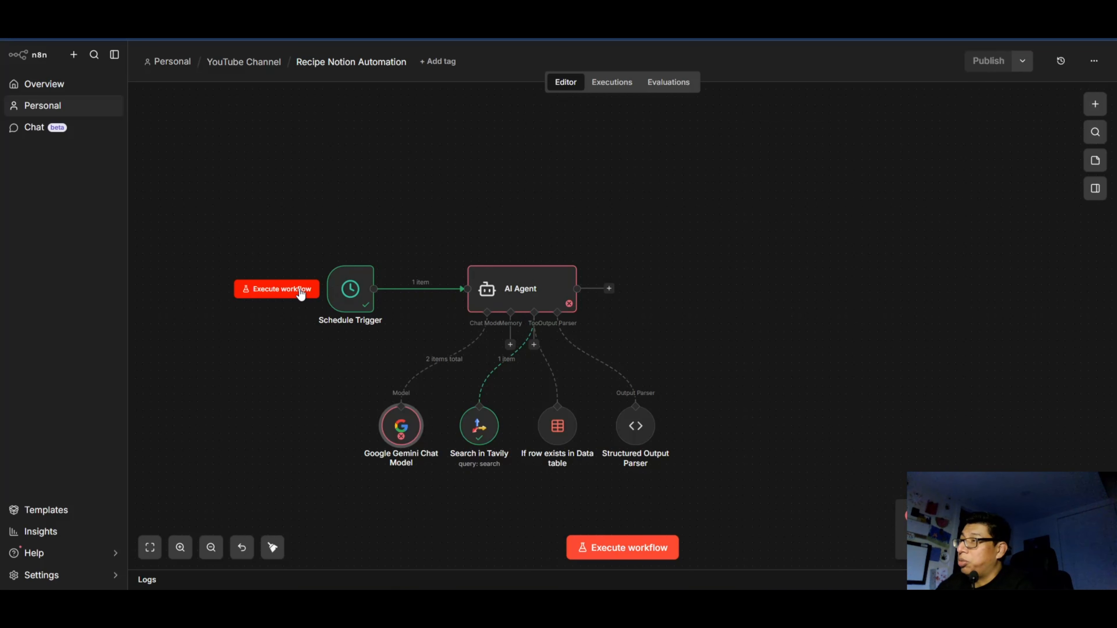
Run the workflow again from the Schedule Trigger with the changed Gemini model.
click(307, 298)
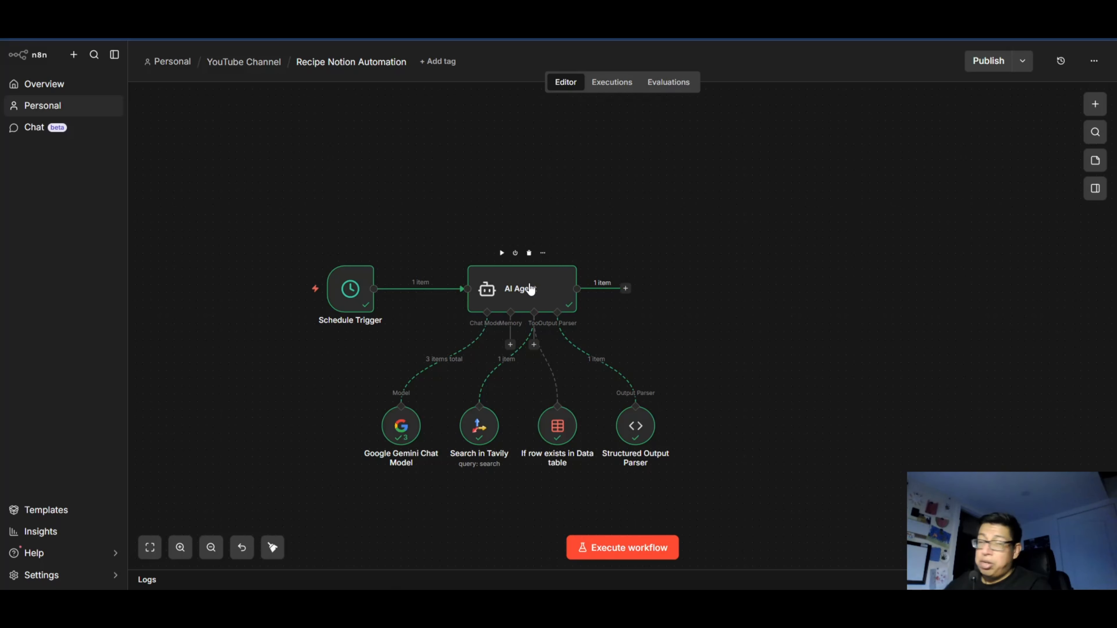
scroll(529, 286, up, 2)
scroll(526, 287, down, 2)
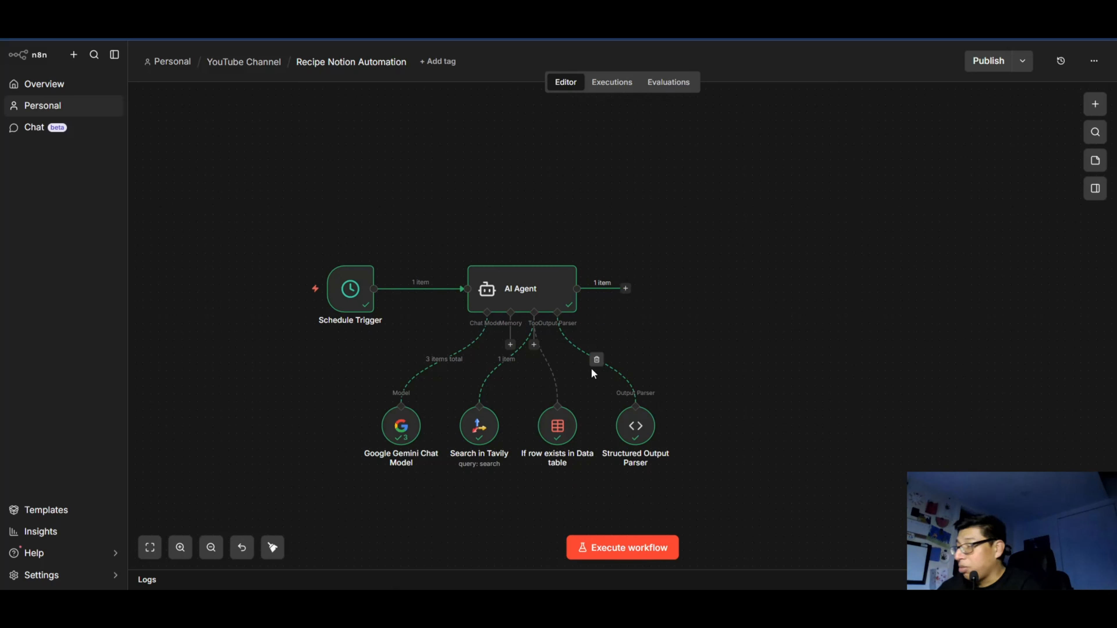
Examine the AI Agent's structured output, including the title, blog post intro, ingredients and instructions, then return to the canvas.
click(529, 300)
double_click(529, 300)
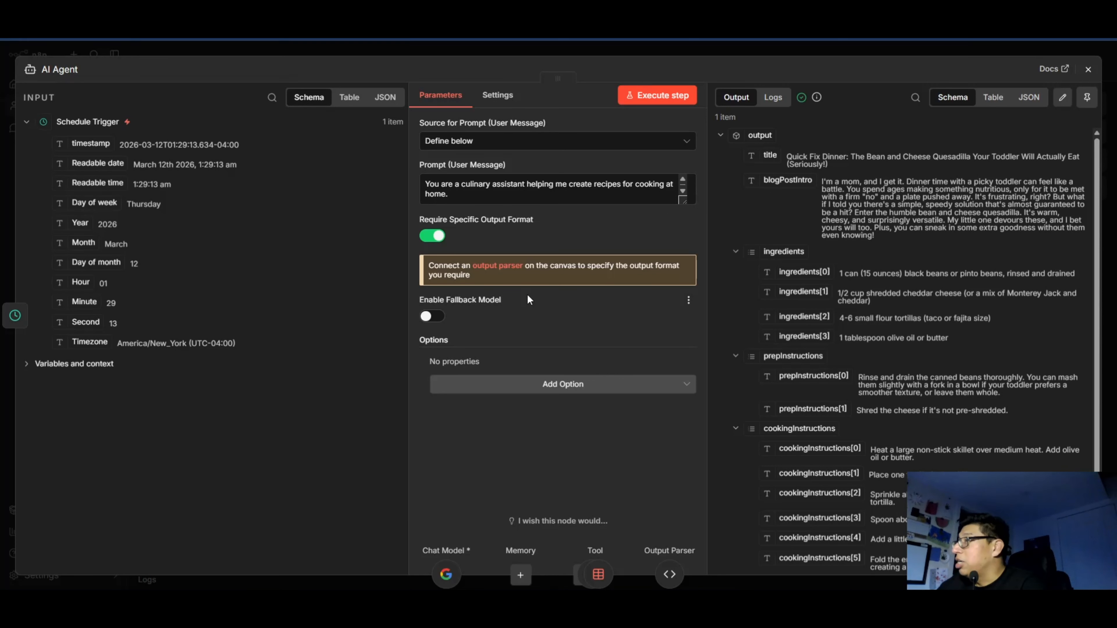
scroll(836, 393, down, 3)
scroll(837, 393, up, 3)
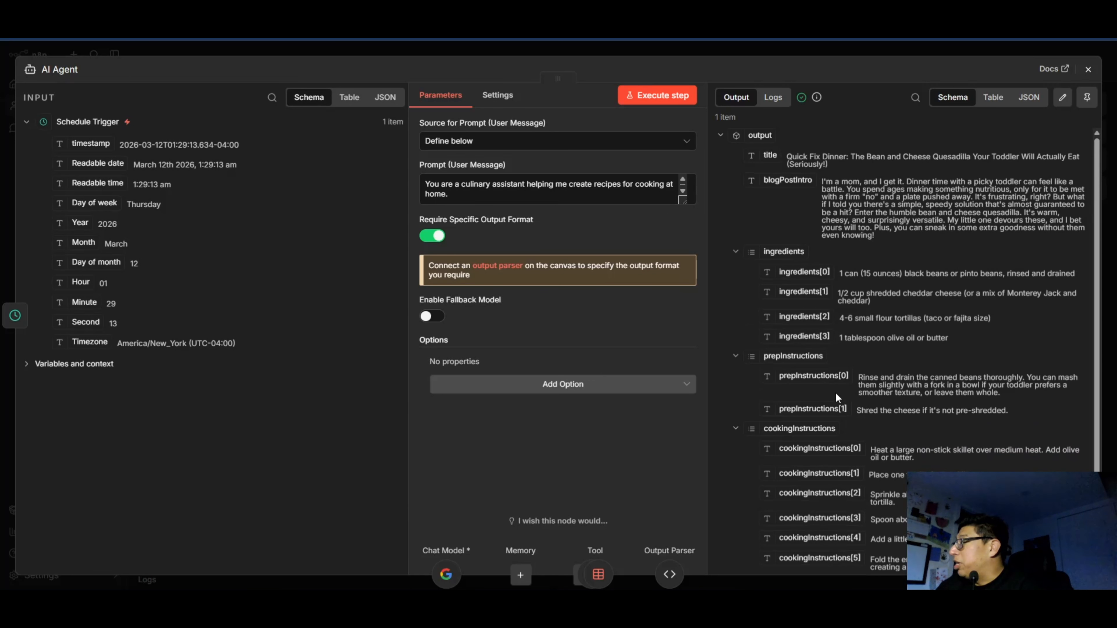
scroll(837, 395, down, 3)
scroll(843, 304, up, 3)
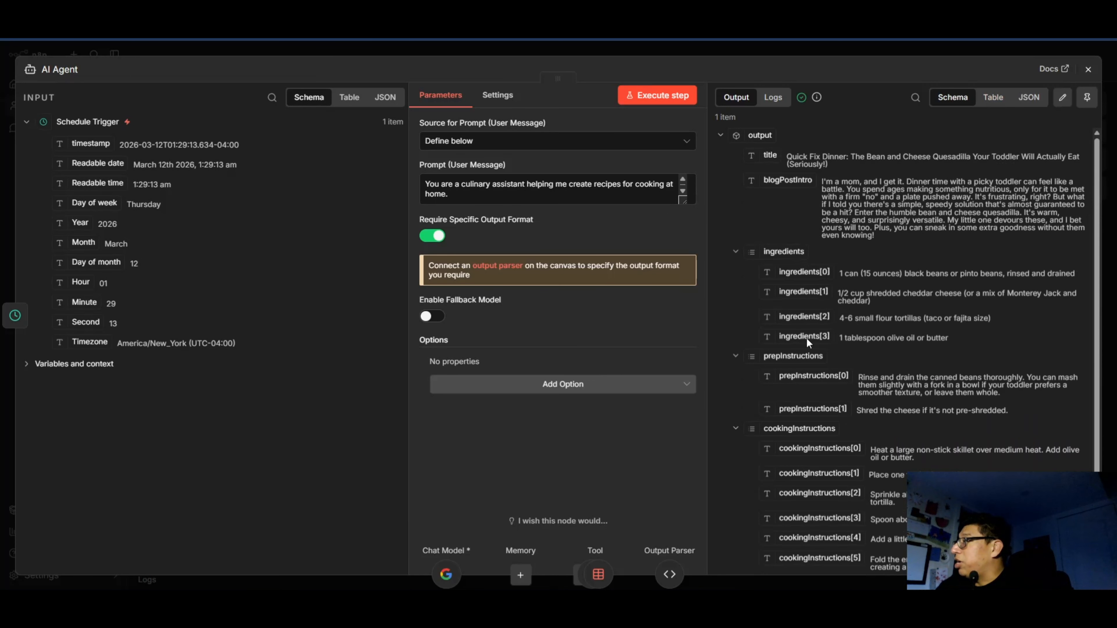
scroll(791, 371, down, 3)
drag(856, 309, 836, 328)
scroll(774, 189, up, 3)
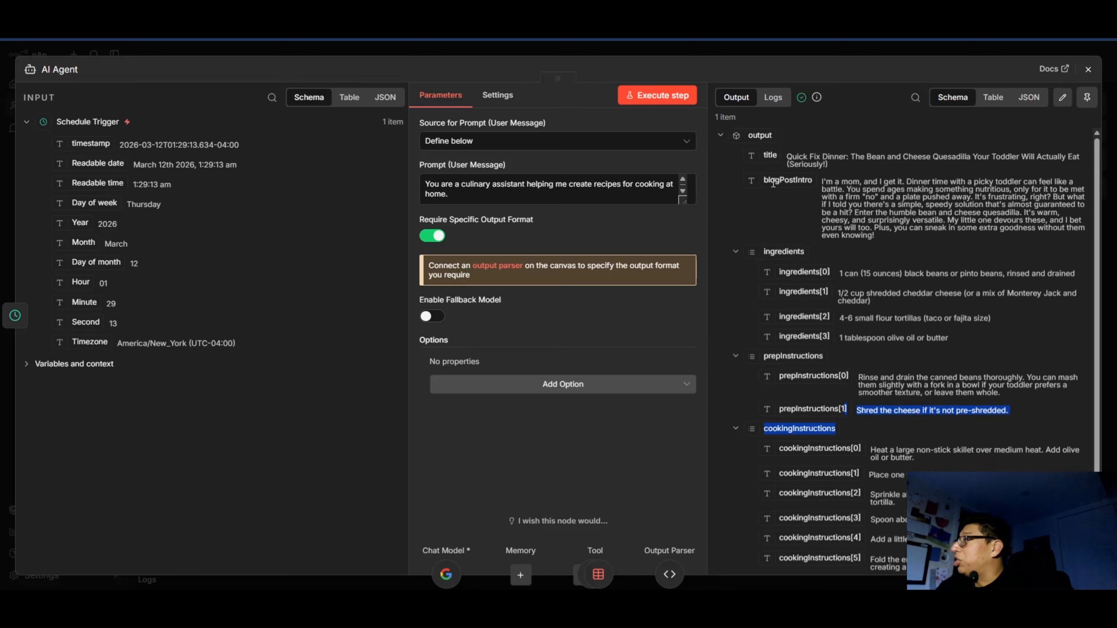
drag(786, 158, 866, 158)
drag(784, 184, 923, 229)
click(928, 227)
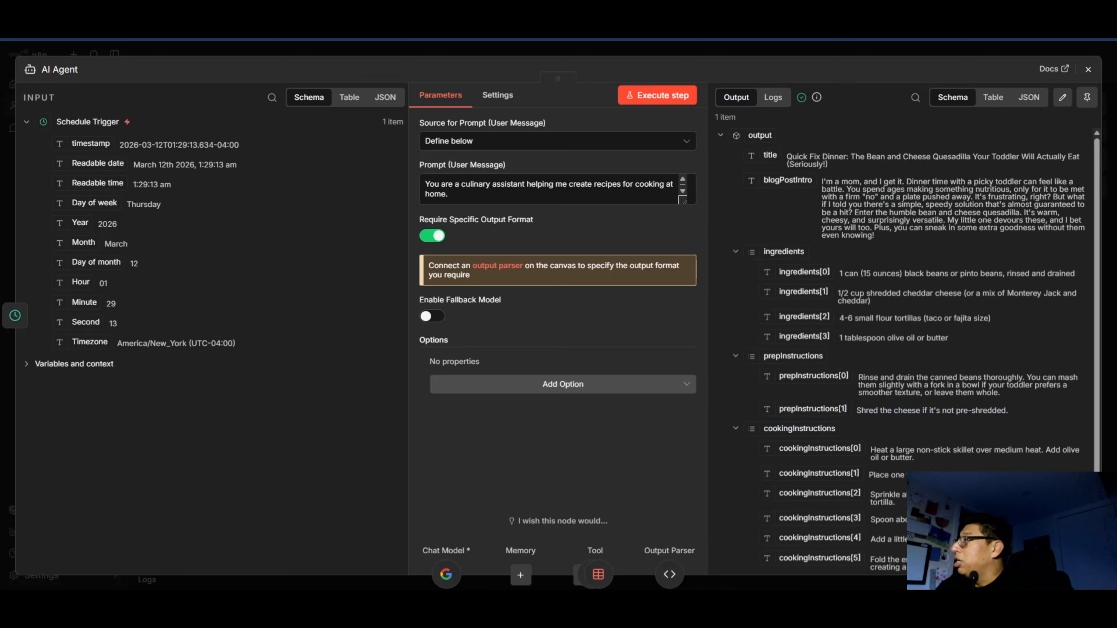
click(1089, 70)
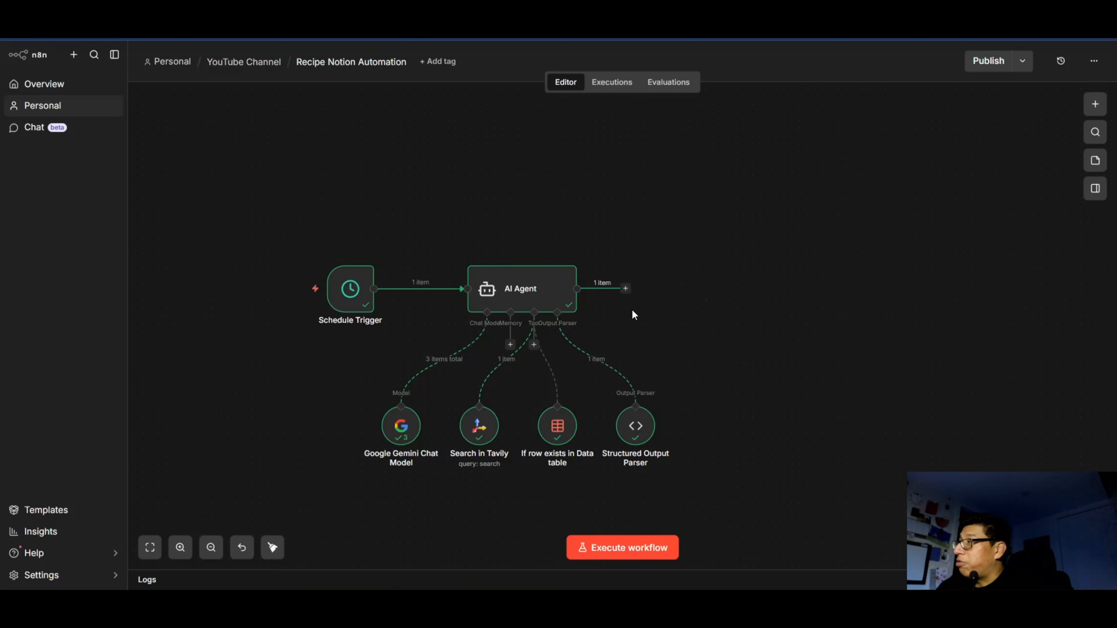
Add an Edit Fields (Set) node after the AI Agent.
click(625, 289)
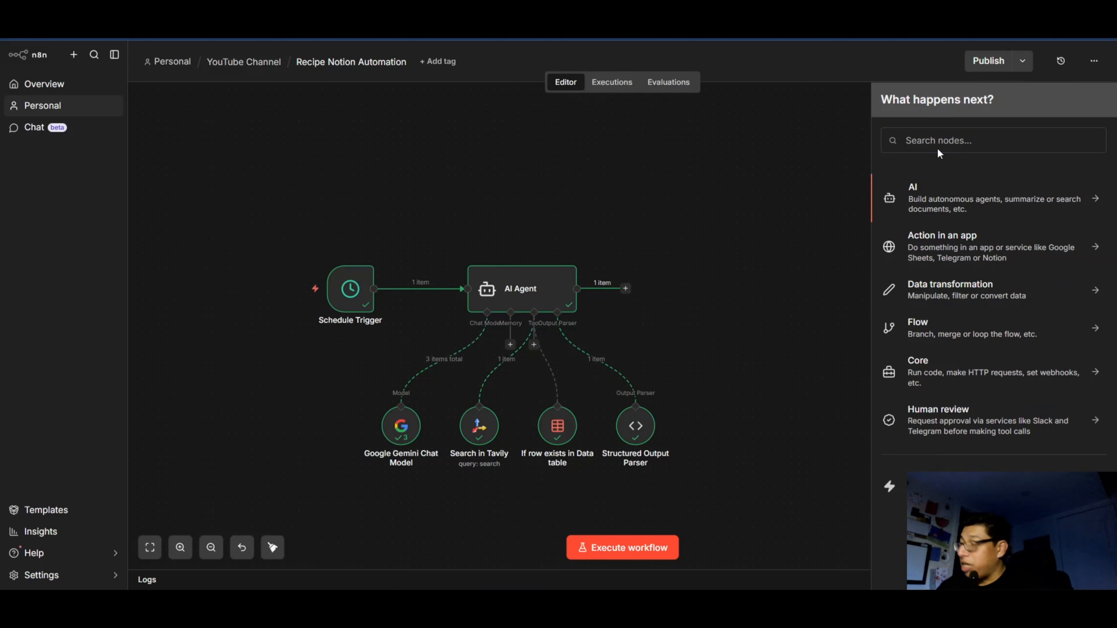
click(944, 140)
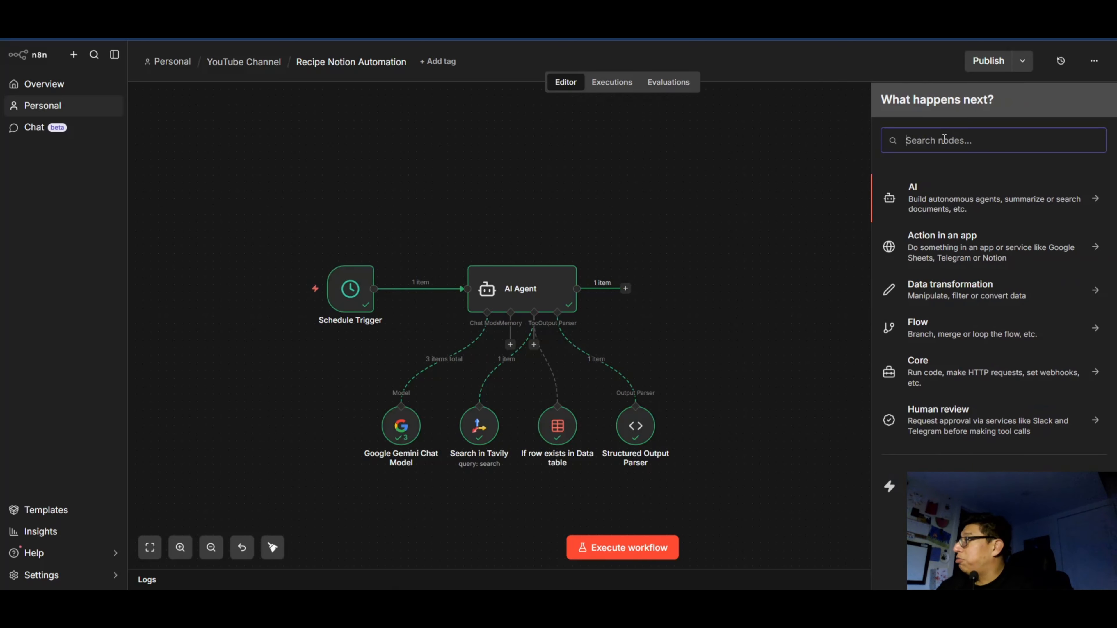
text(set)
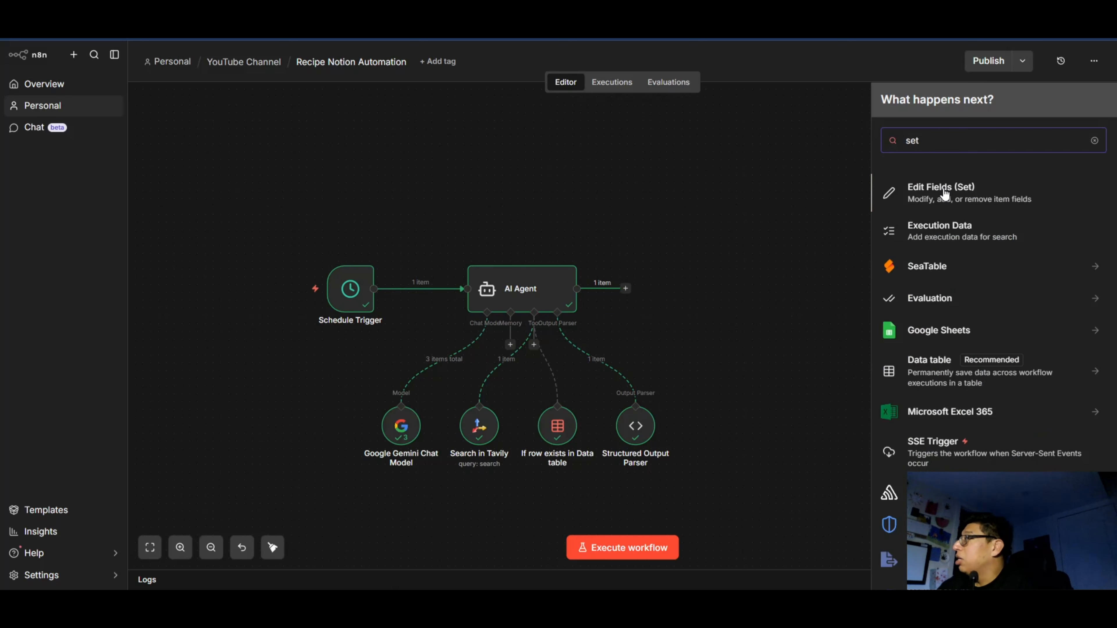
click(945, 194)
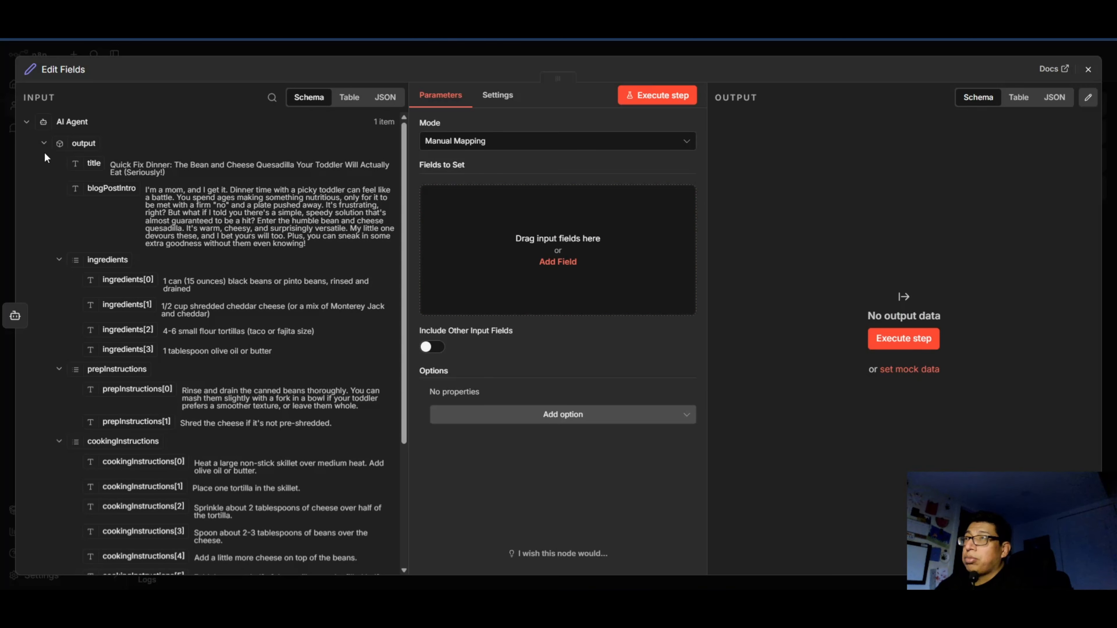
Add two string fields named "title" and "blogPostIntro" to the Edit Fields node, leaving their values empty.
click(557, 261)
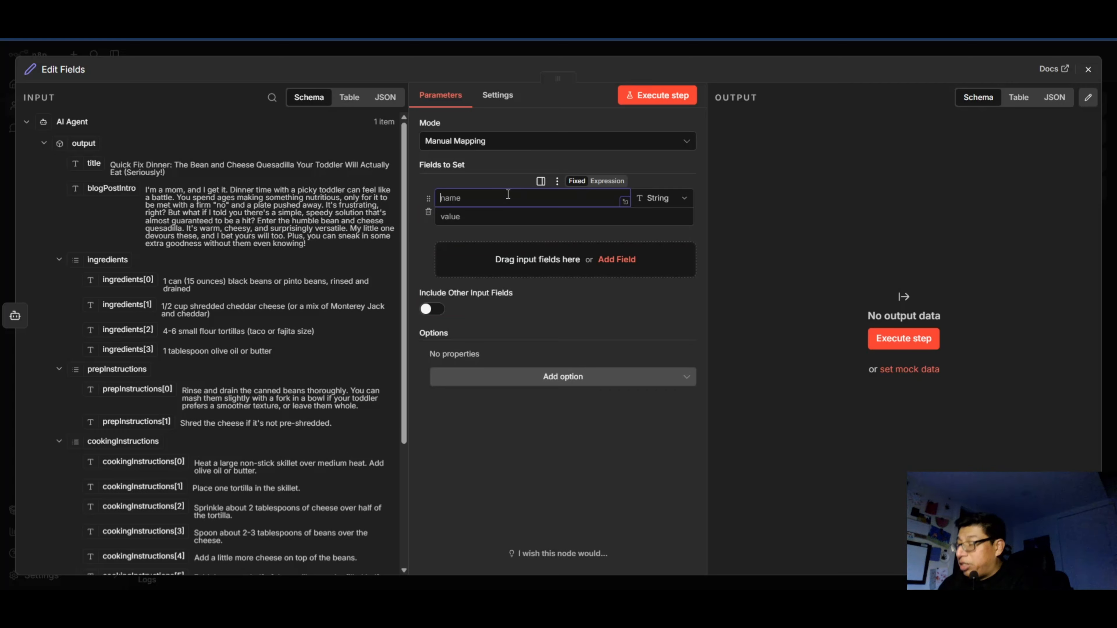
text(t)
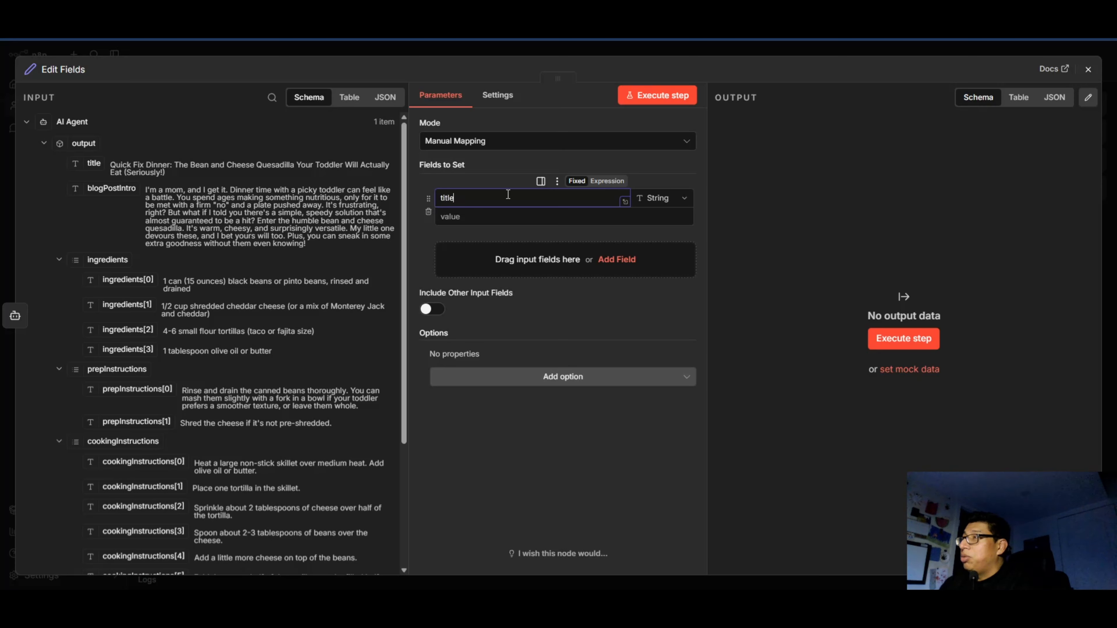
text(itle)
click(617, 259)
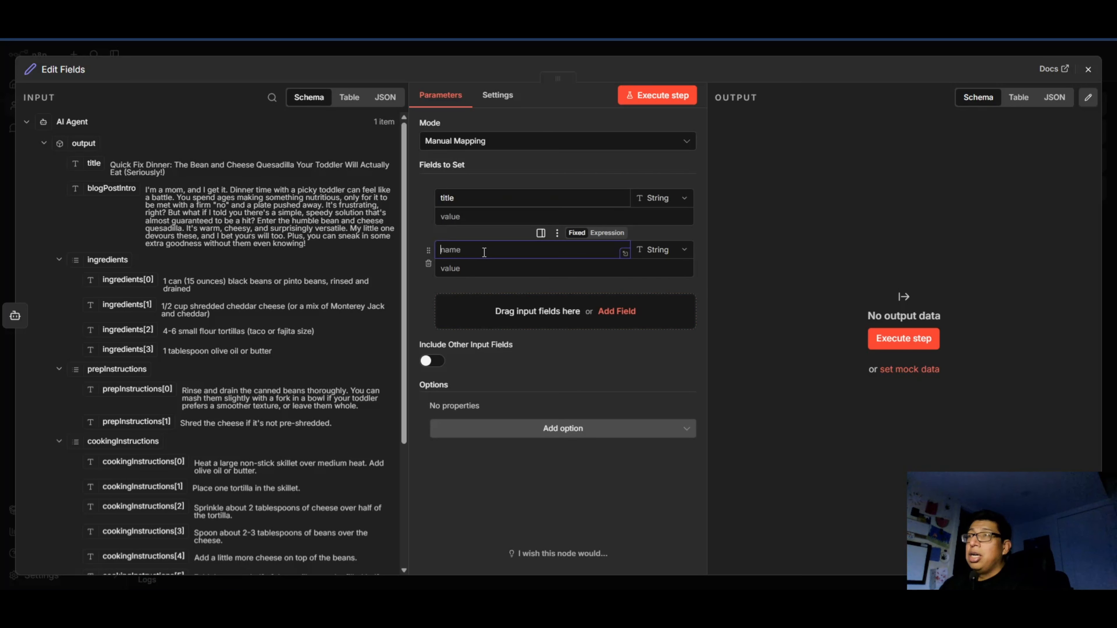
text(blogPostIntro)
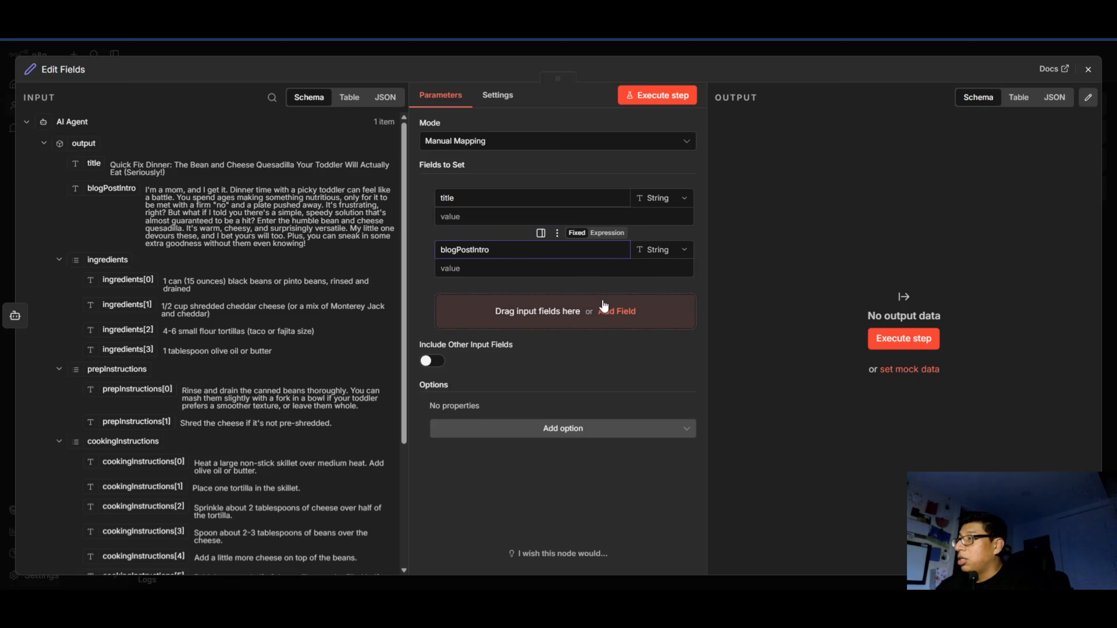
Add a third string field named "ingredients" to the Edit Fields node.
click(617, 311)
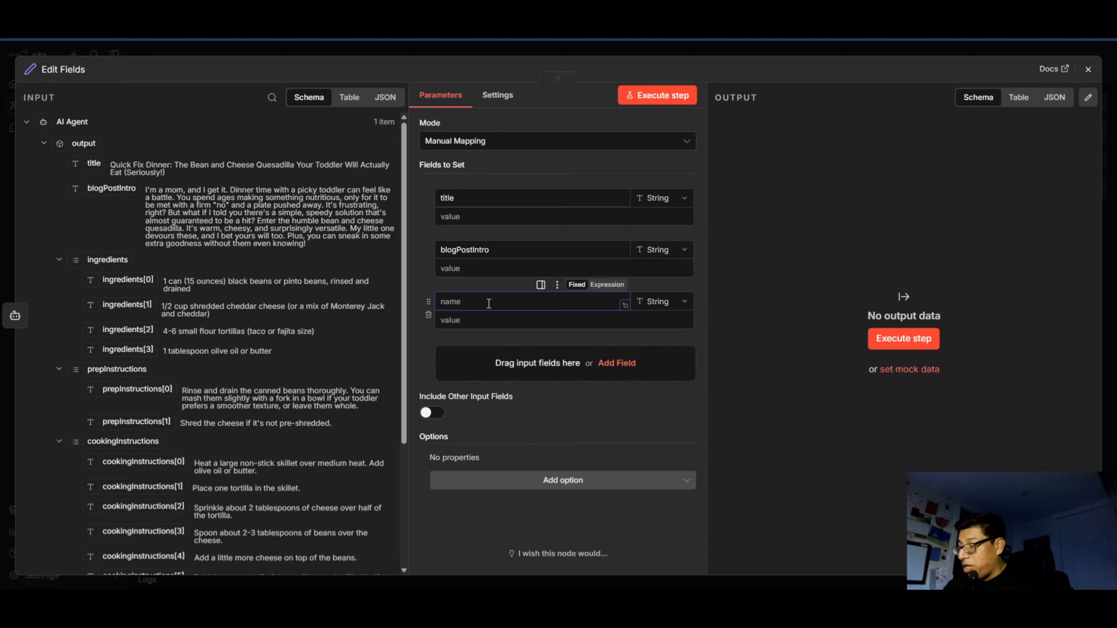
text(ingr)
key(BackSpace)
key(BackSpace)
key(BackSpace)
key(BackSpace)
key(BackSpace)
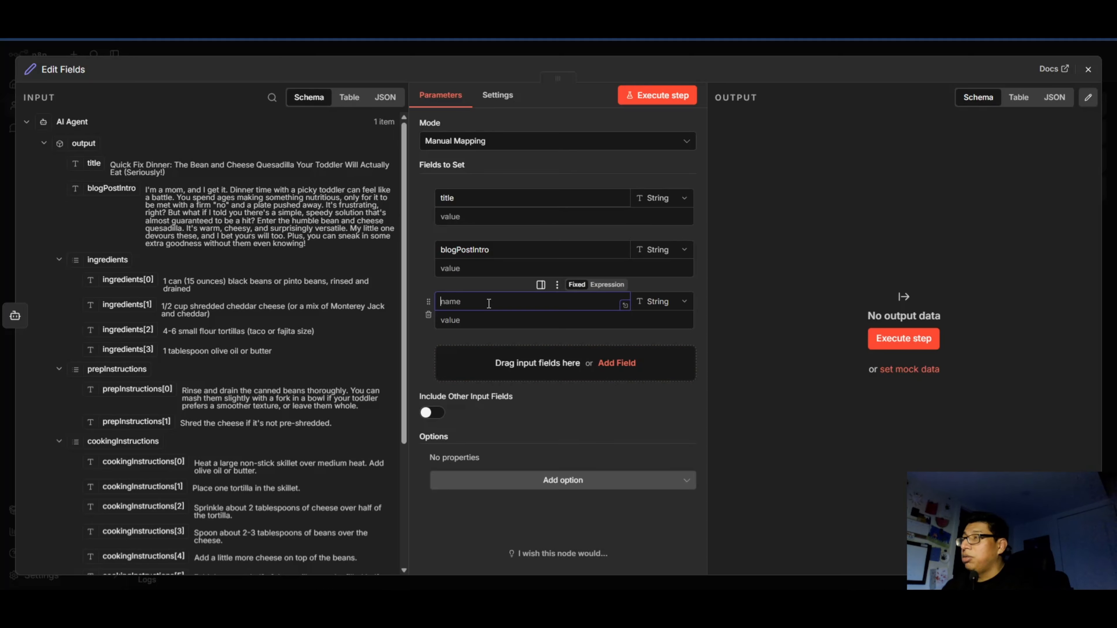
text(in)
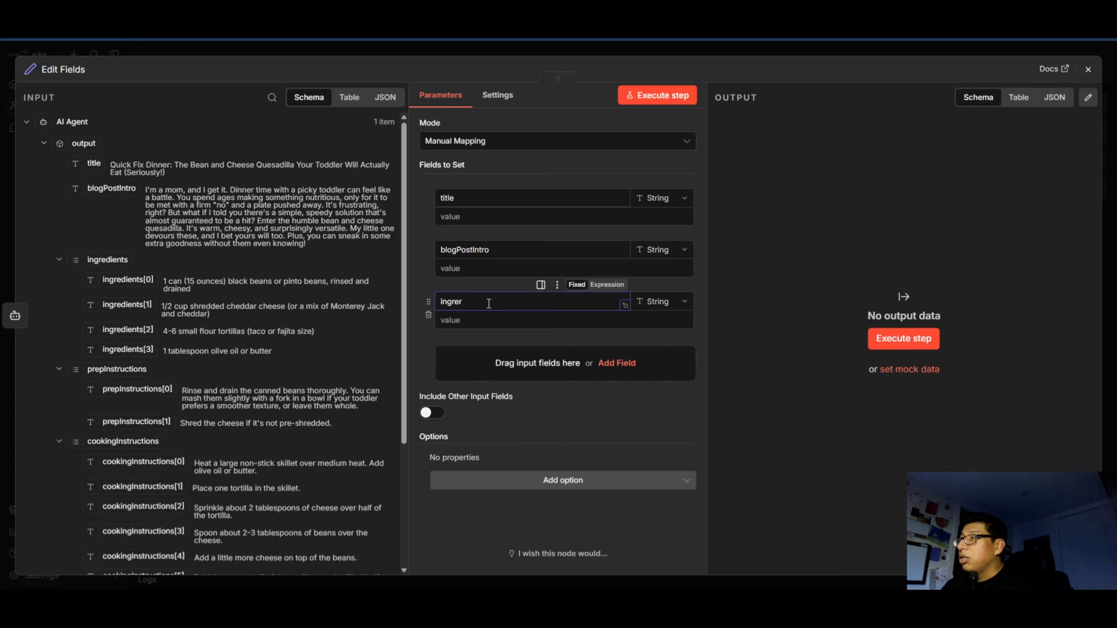
text(gredients)
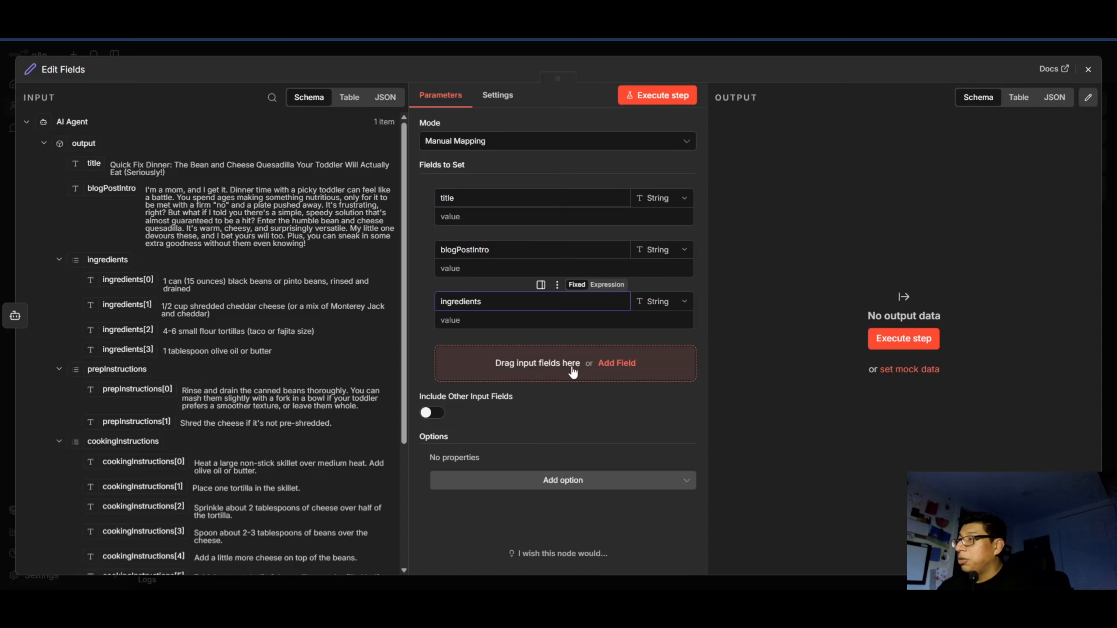
Add string fields named "prepInstructions" and "cookingInstructions" below the ingredients field.
click(602, 364)
click(493, 407)
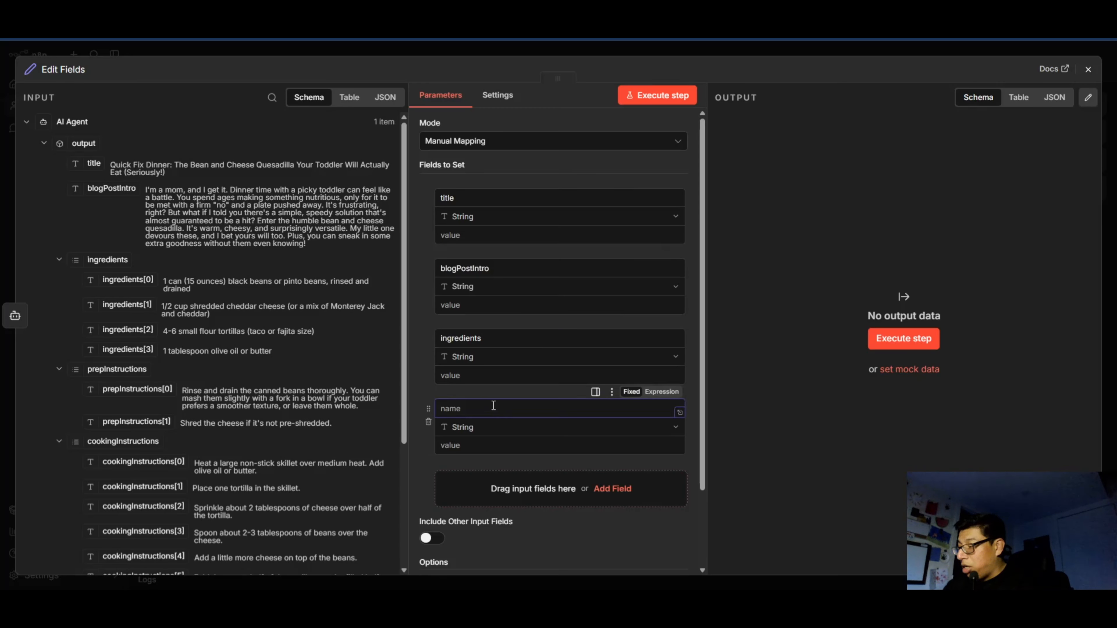
text(prepInstructions)
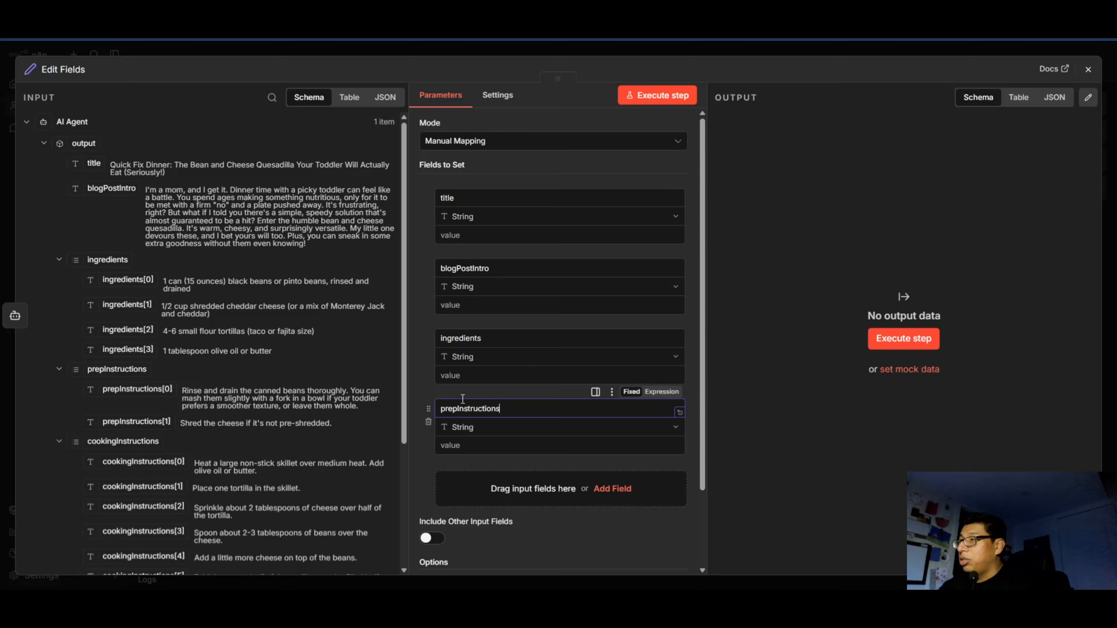
click(607, 489)
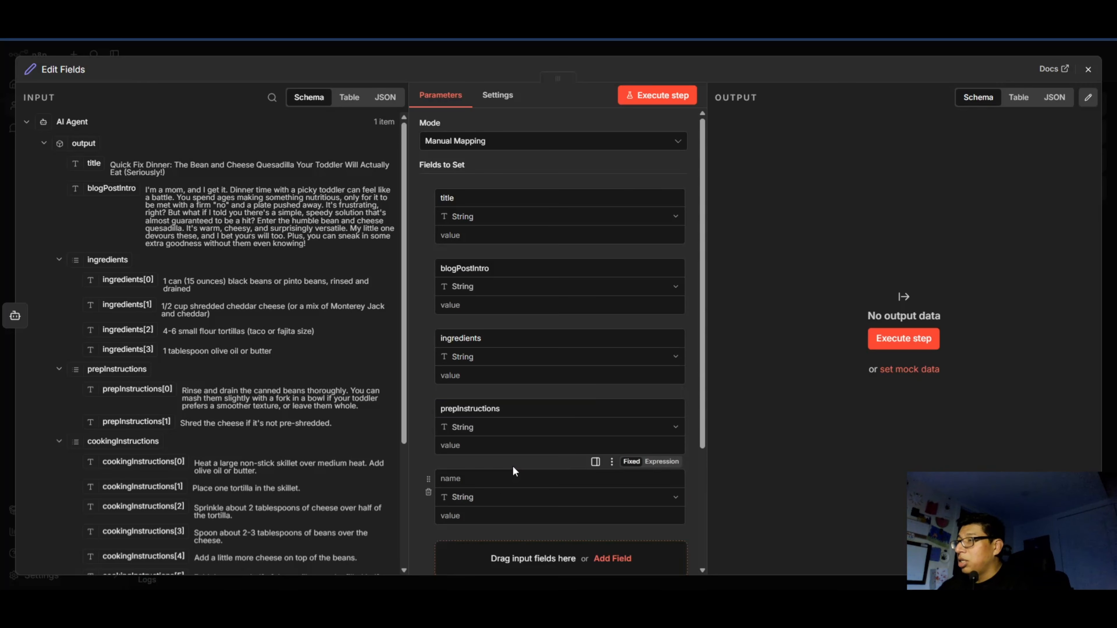
scroll(512, 466, down, 3)
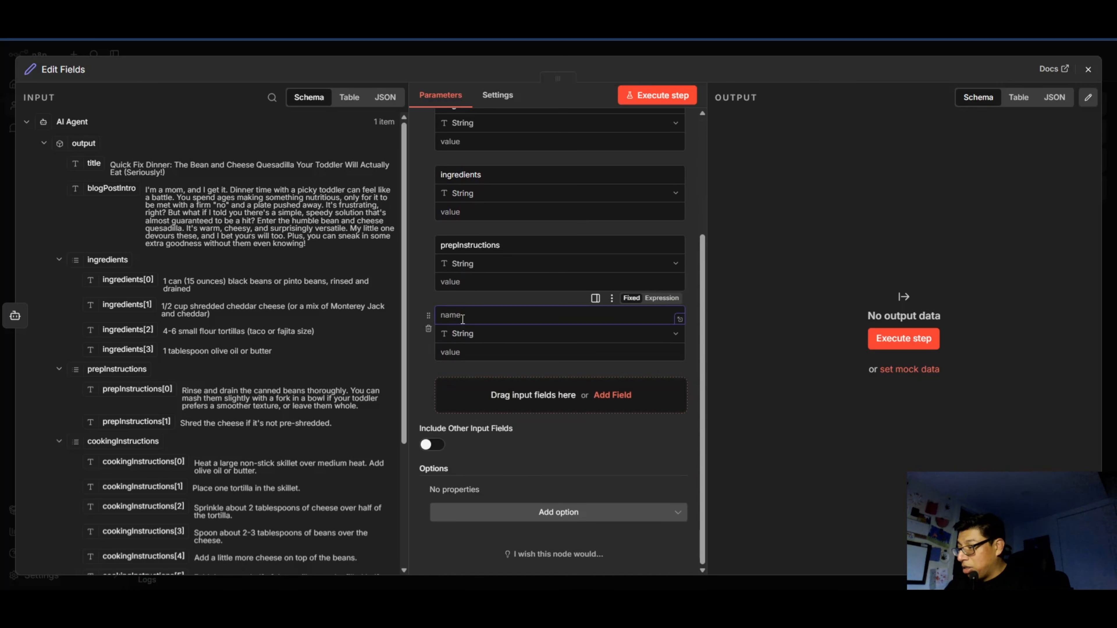
text(cookingInstructions)
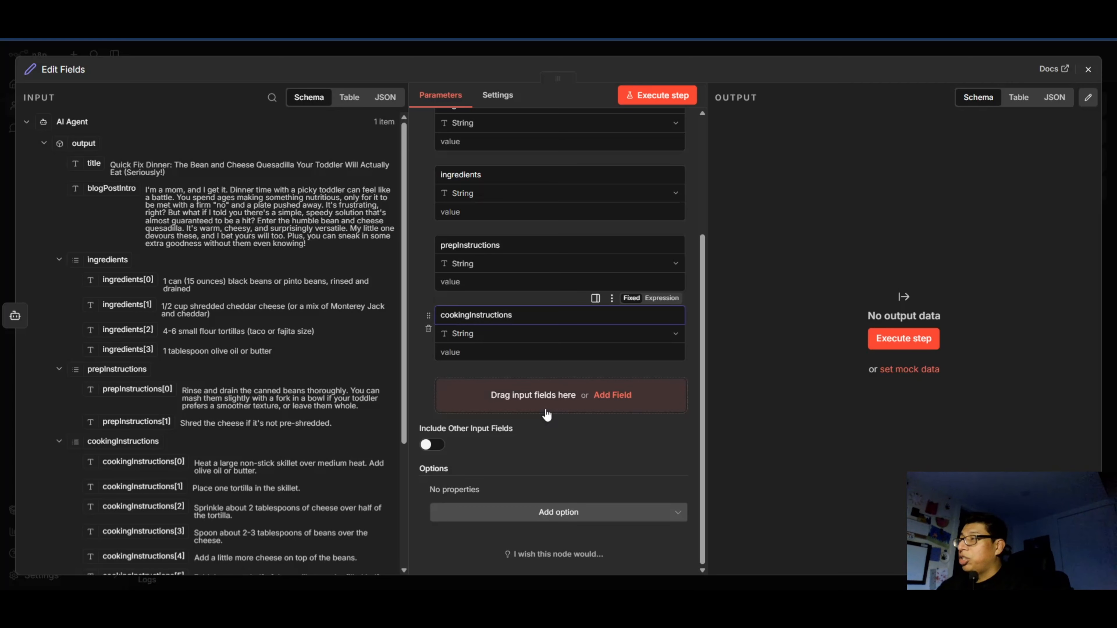
Add a sixth string field named "groceryPrice" below cookingInstructions in the Edit Fields node.
scroll(203, 418, down, 3)
scroll(203, 420, down, 2)
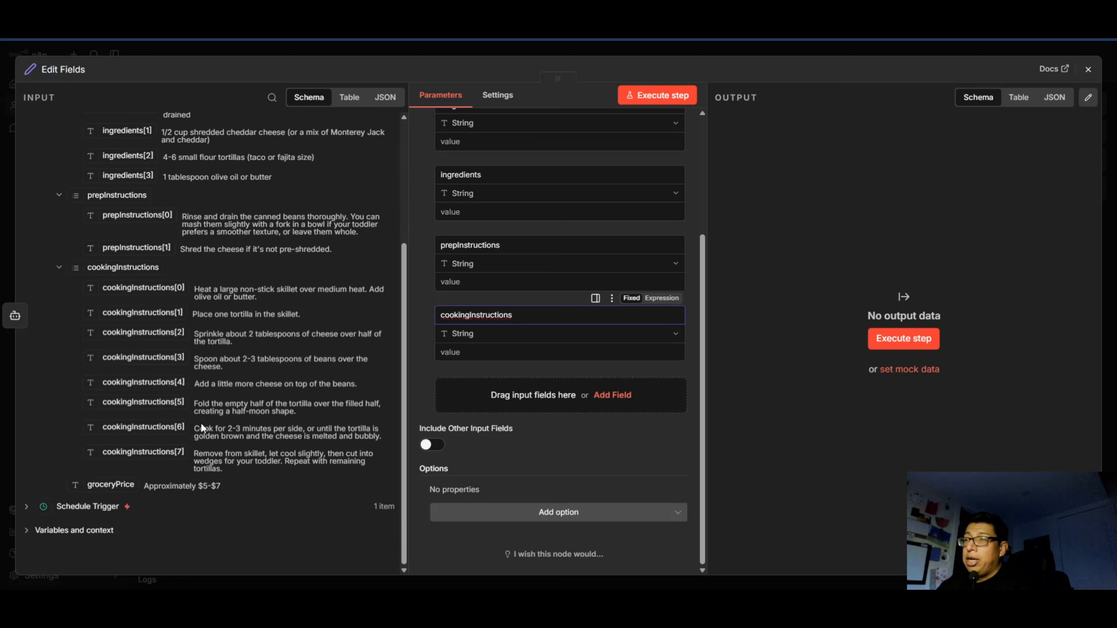
click(617, 395)
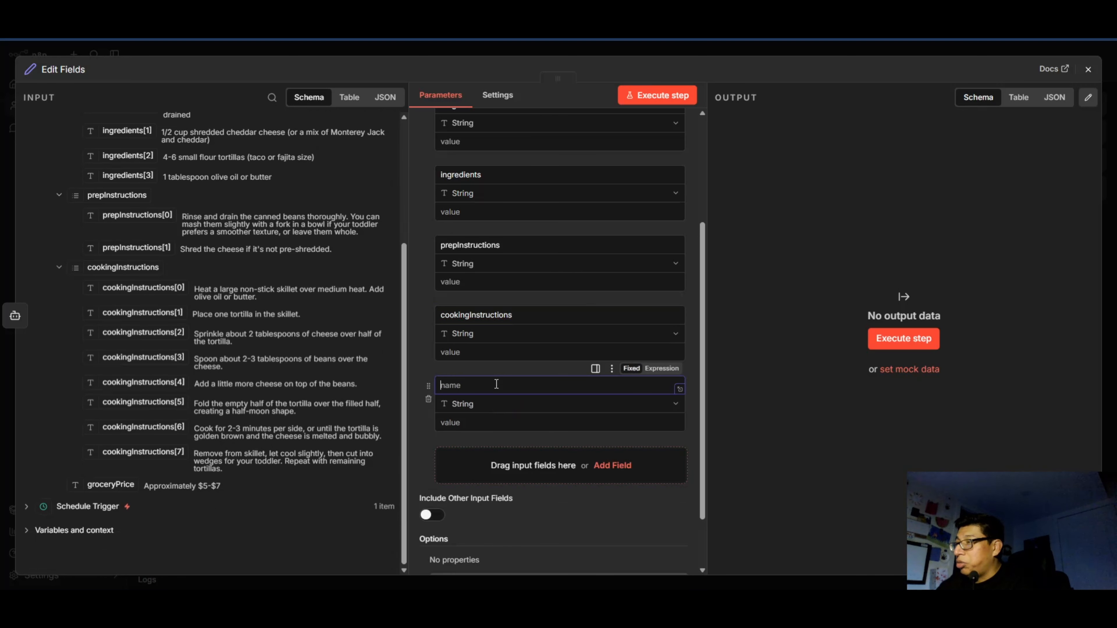
text(groceryP)
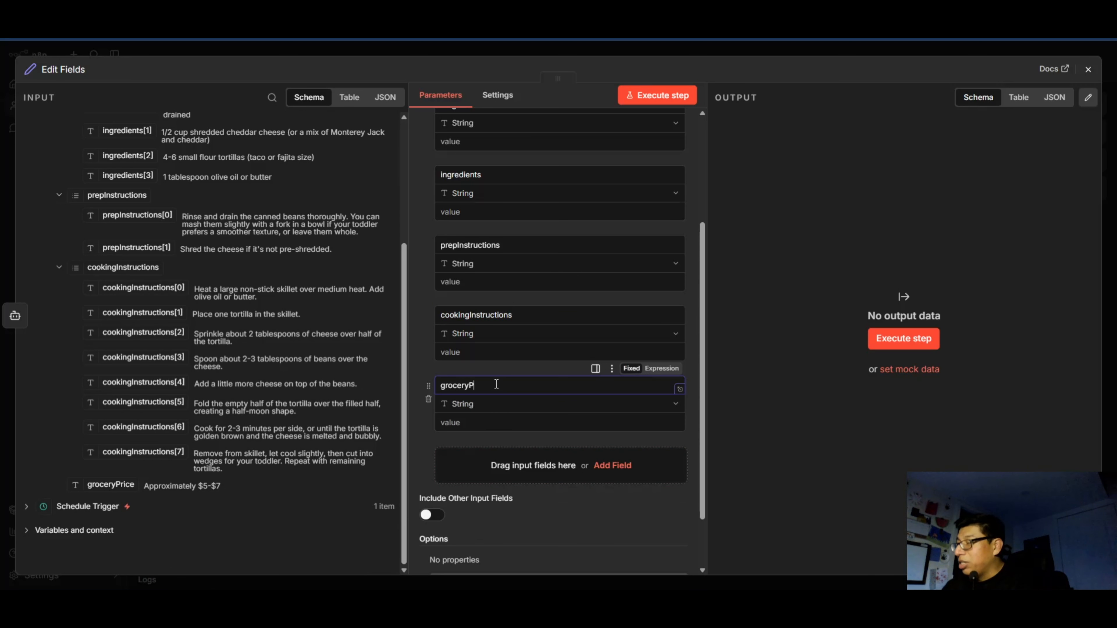
text(rice)
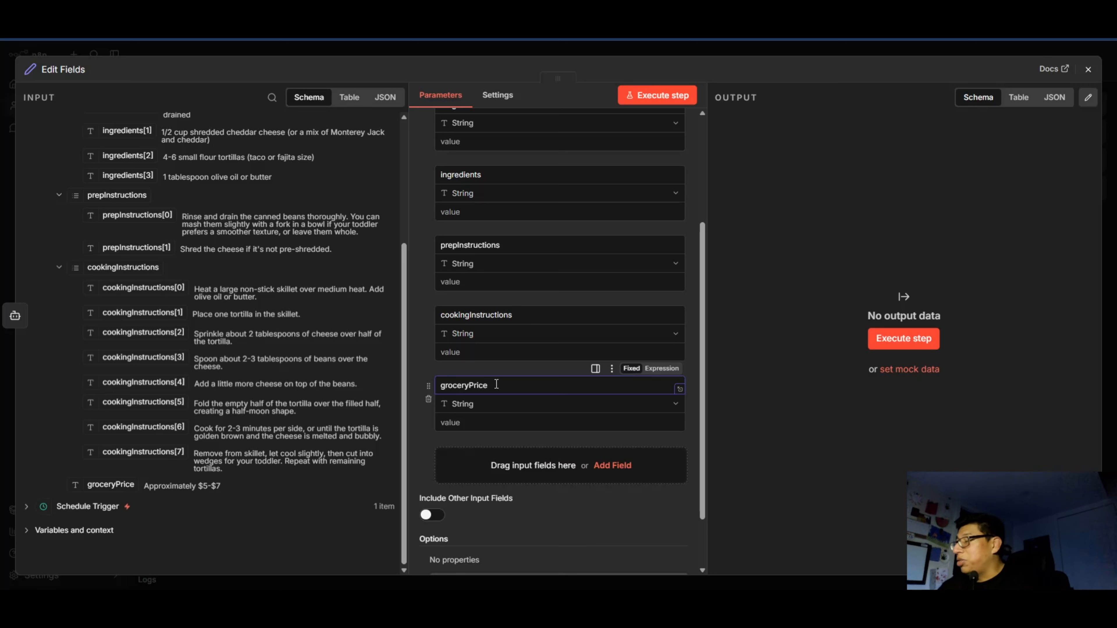
click(558, 541)
Map the AI Agent's output title and blogPostIntro to the values of the matching title and blogPostIntro fields.
scroll(574, 387, up, 4)
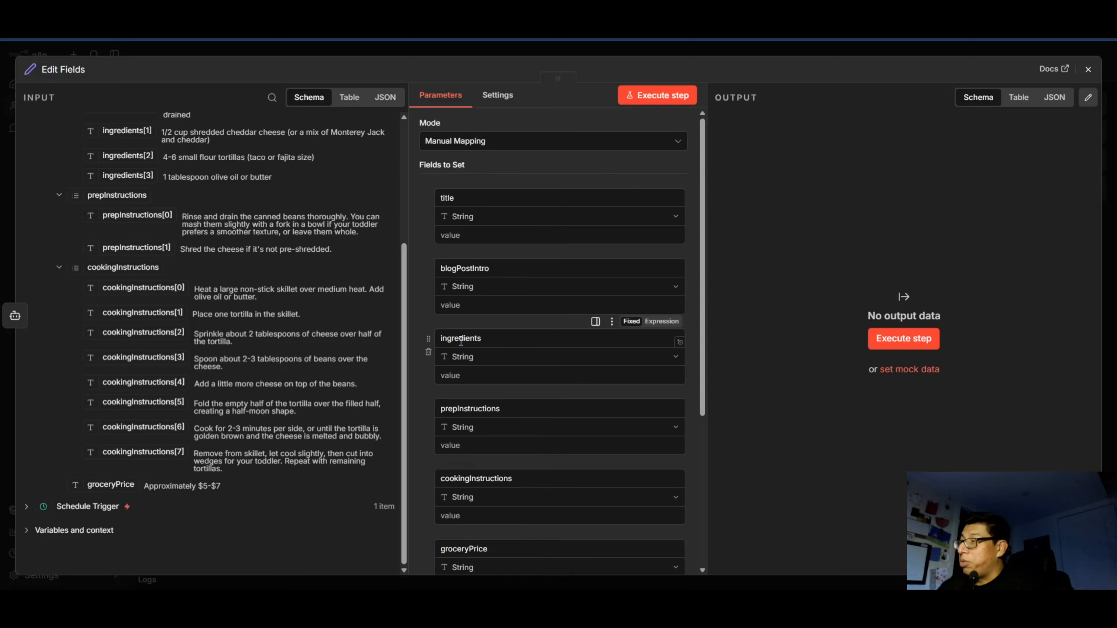
scroll(462, 352, down, 4)
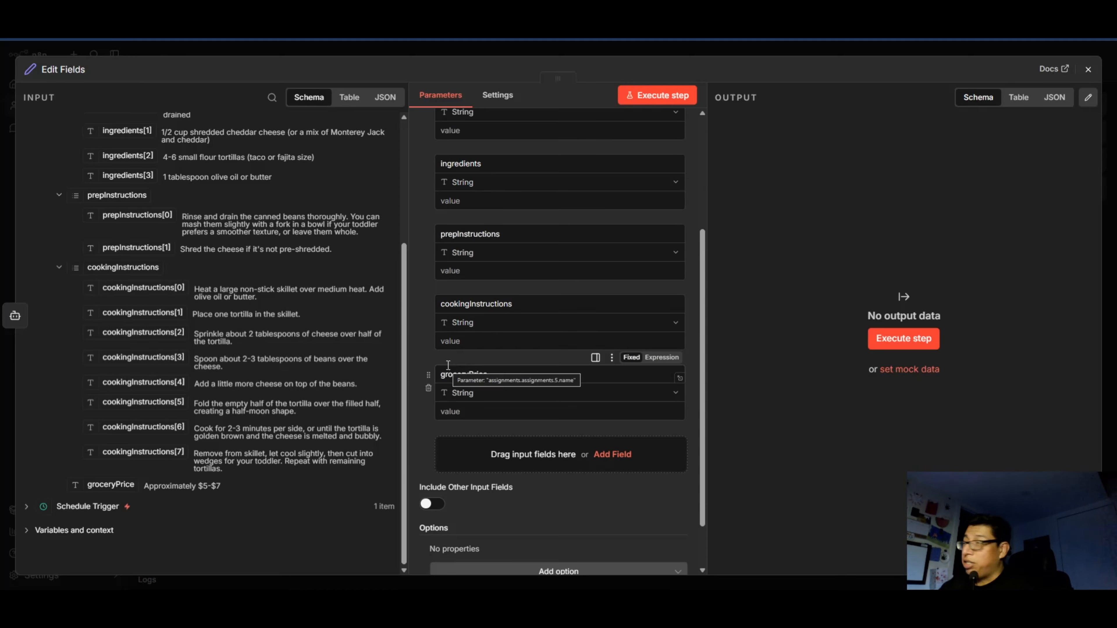
scroll(449, 365, up, 4)
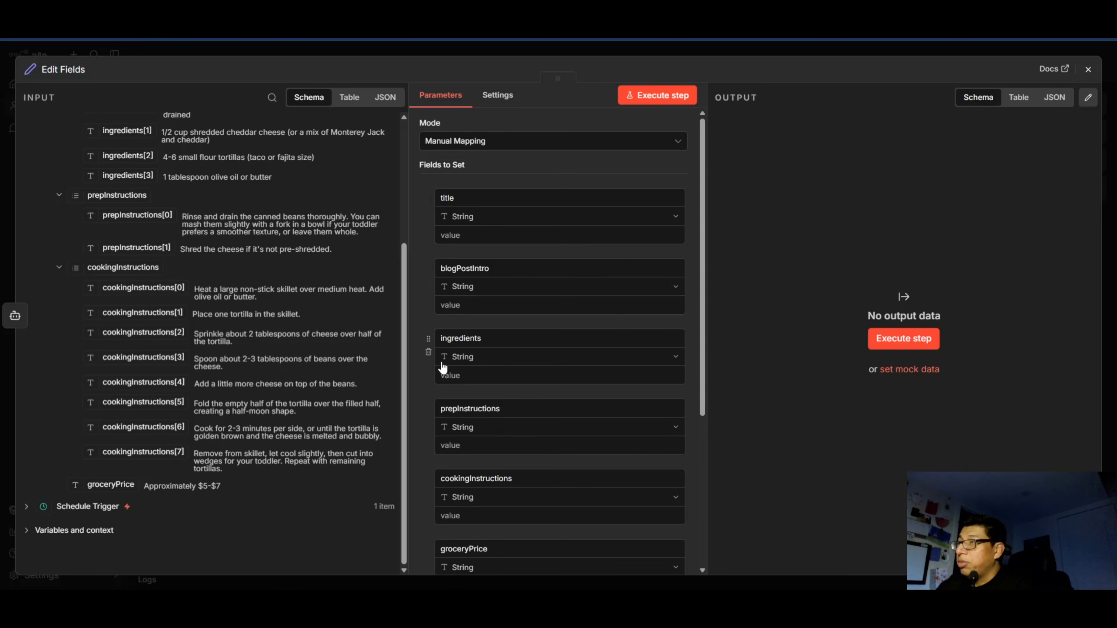
scroll(314, 299, up, 4)
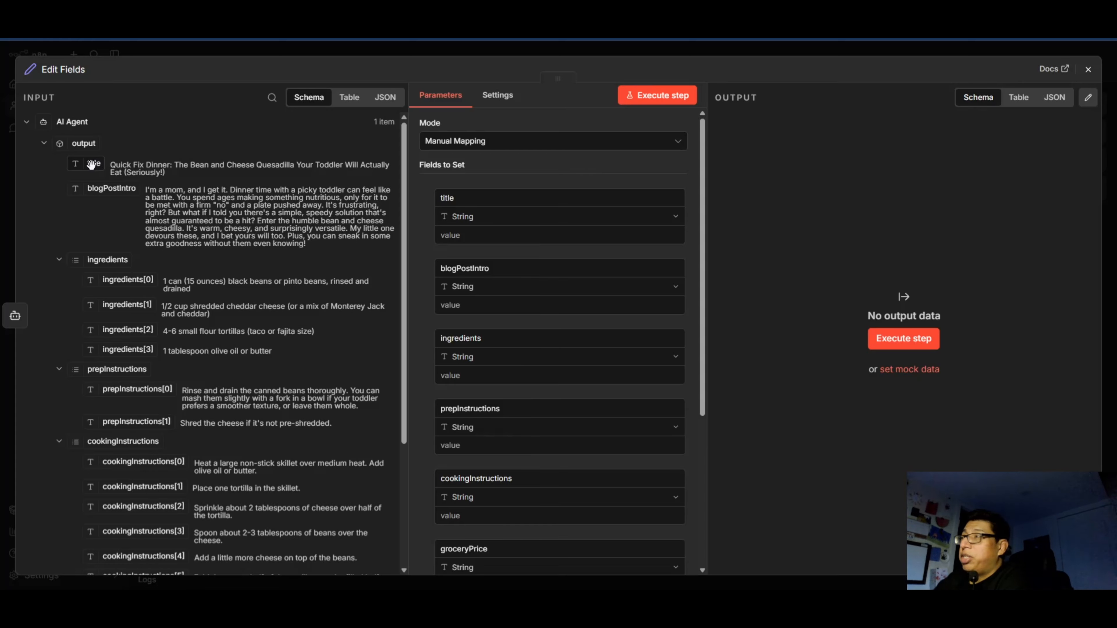
drag(94, 163, 446, 264)
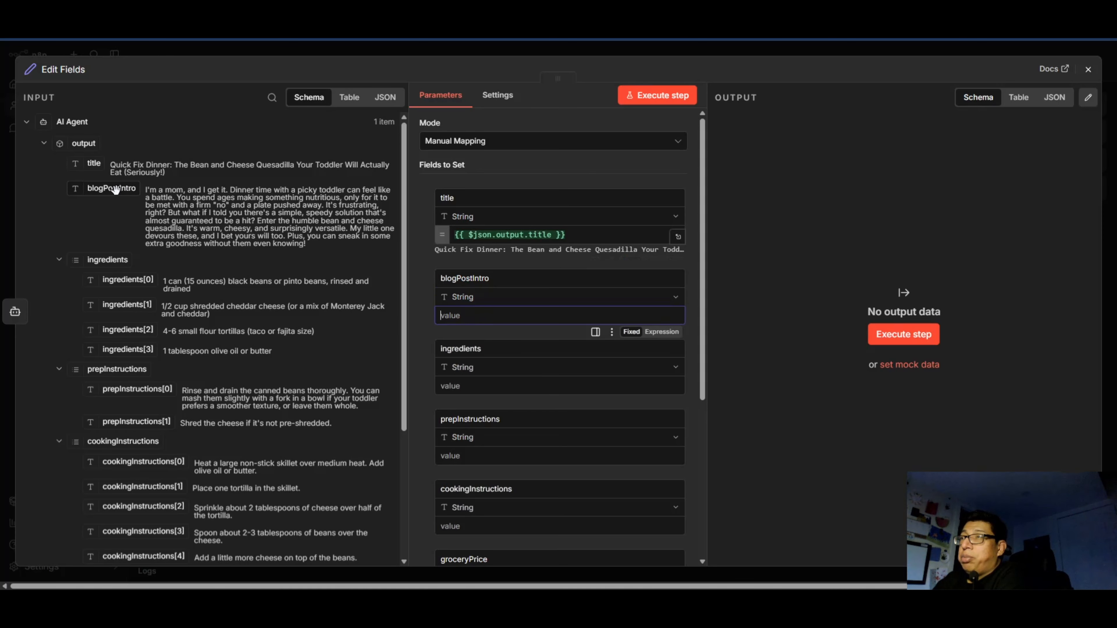
drag(115, 189, 468, 317)
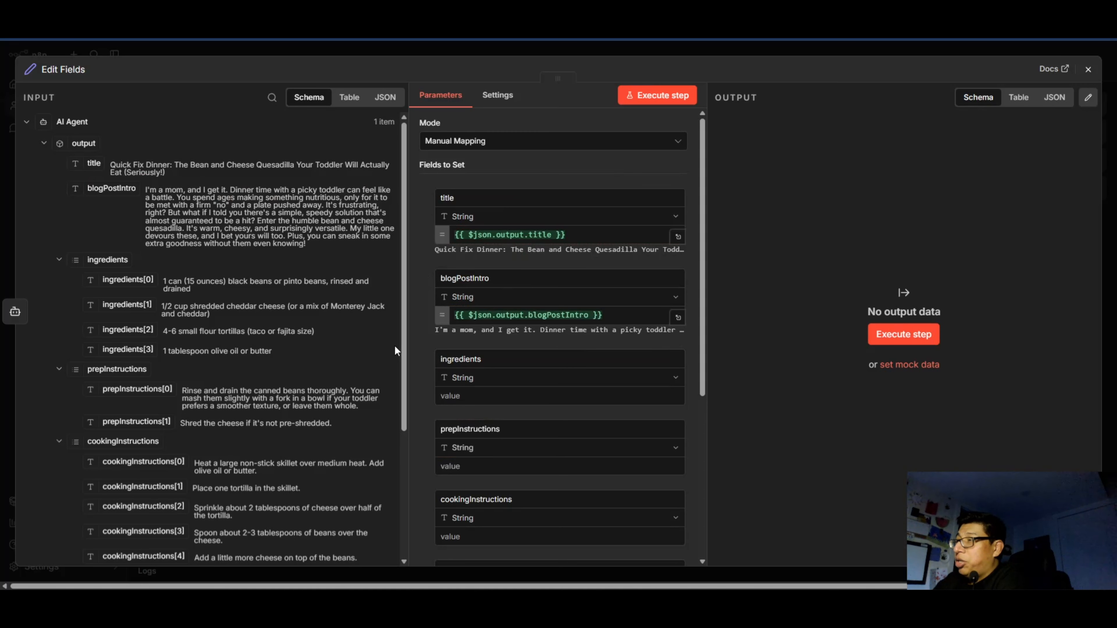
Map the AI Agent's entire ingredients list to the ingredients field as {{ $json.output.ingredients }}.
scroll(417, 352, down, 1)
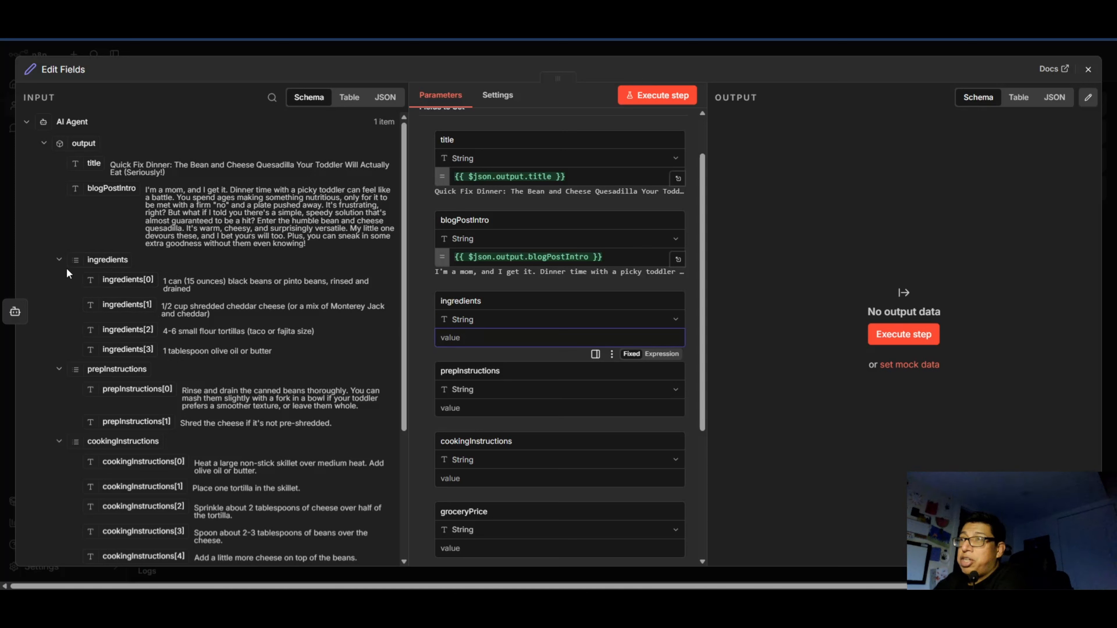
click(59, 260)
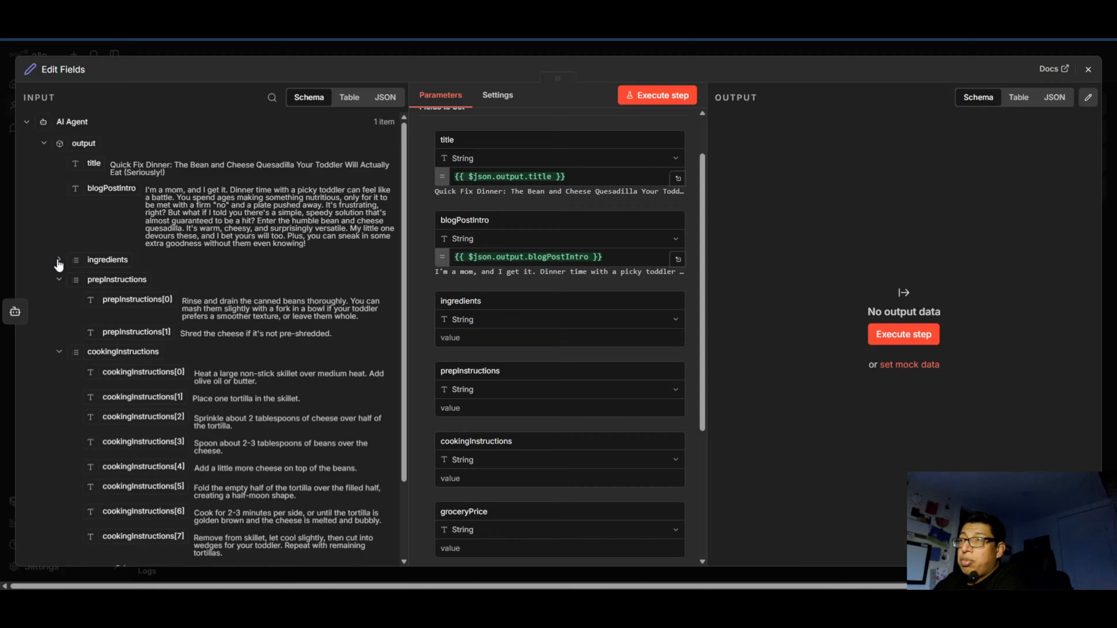
click(59, 261)
drag(107, 259, 472, 342)
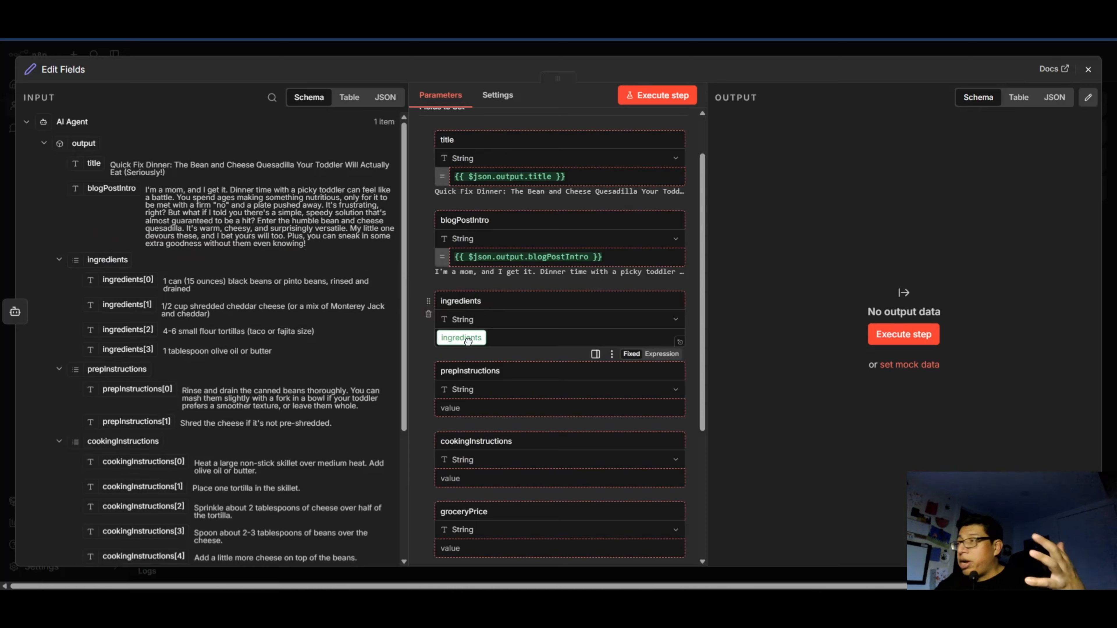
drag(467, 341, 468, 342)
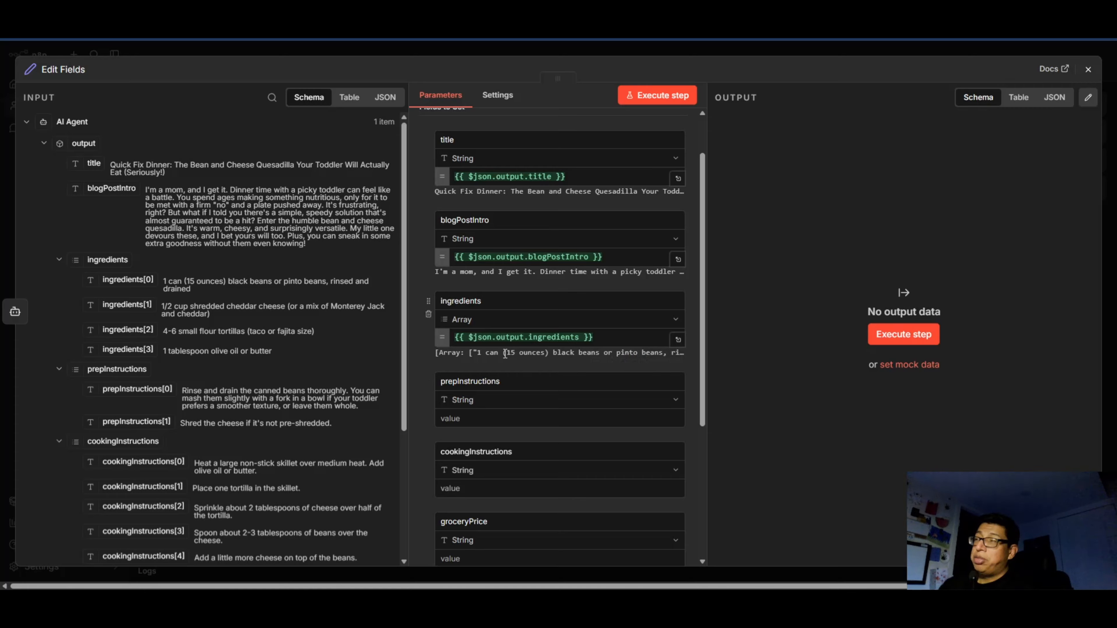
Map the AI Agent's full prepInstructions and cookingInstructions lists and its groceryPrice to the values of the matching fields.
scroll(505, 352, down, 3)
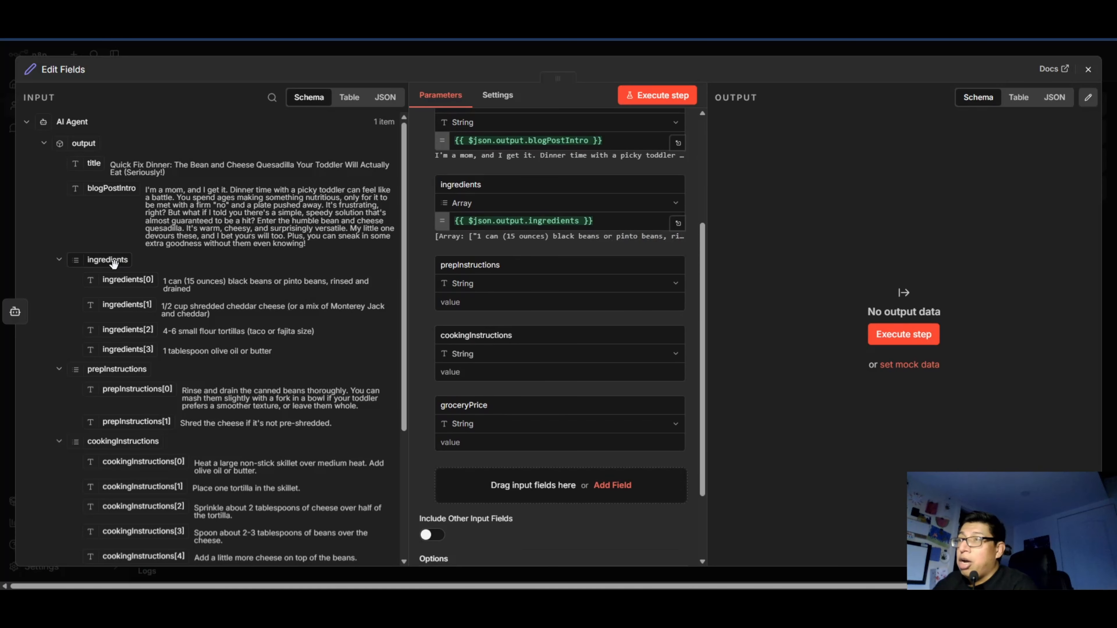
drag(111, 371, 488, 302)
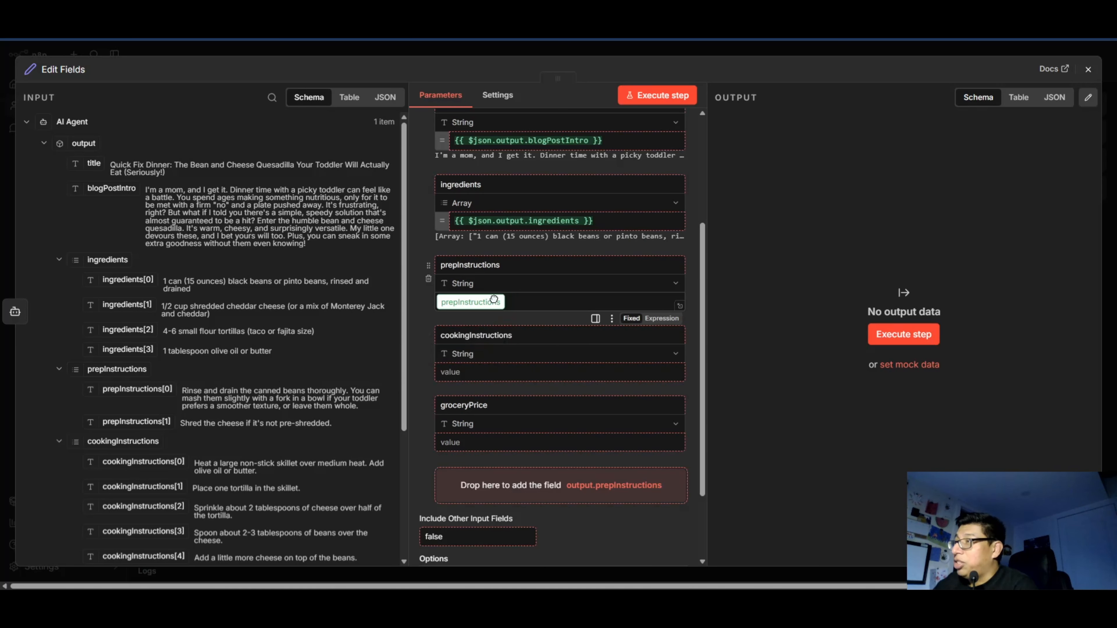
scroll(142, 393, down, 4)
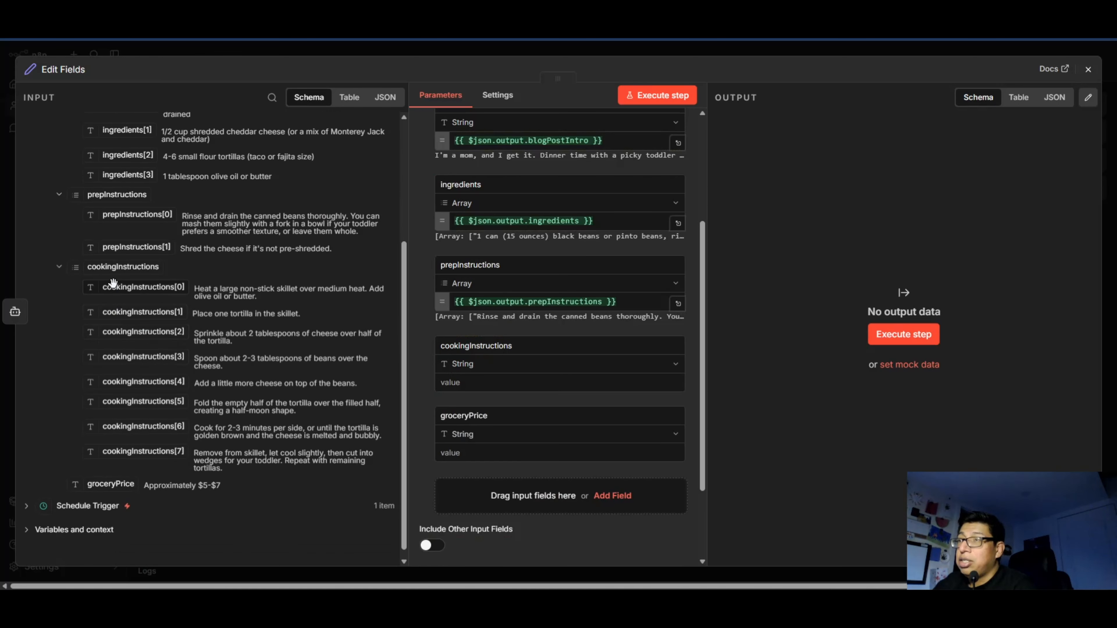
drag(117, 269, 473, 382)
drag(110, 473, 466, 463)
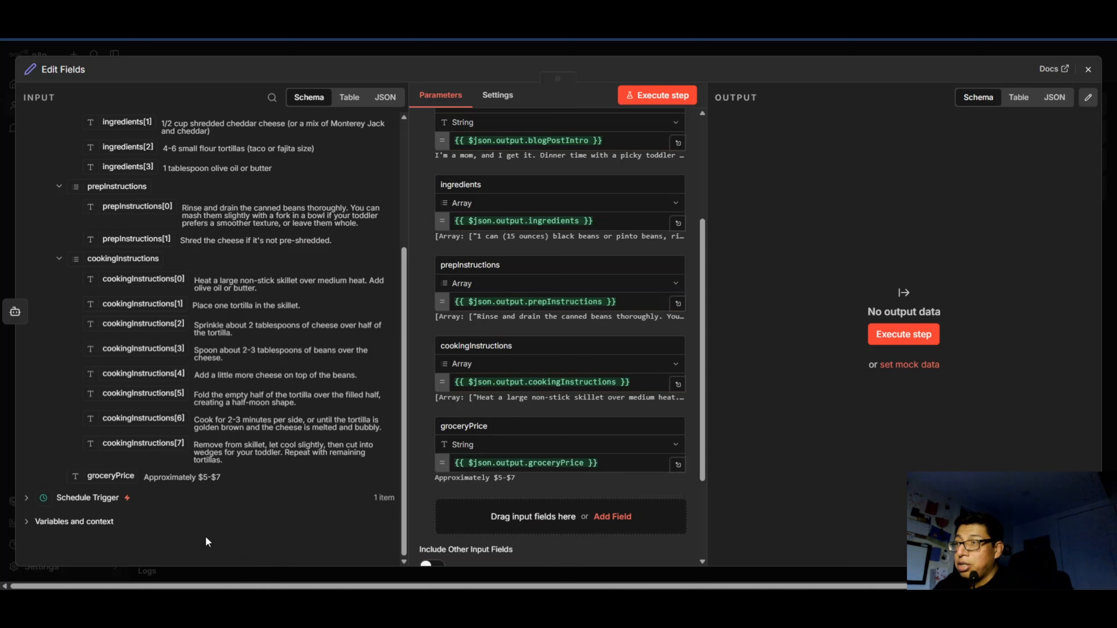
Review all the field mappings in the Edit Fields node against the AI Agent's output, and return to the workflow canvas.
scroll(229, 466, up, 5)
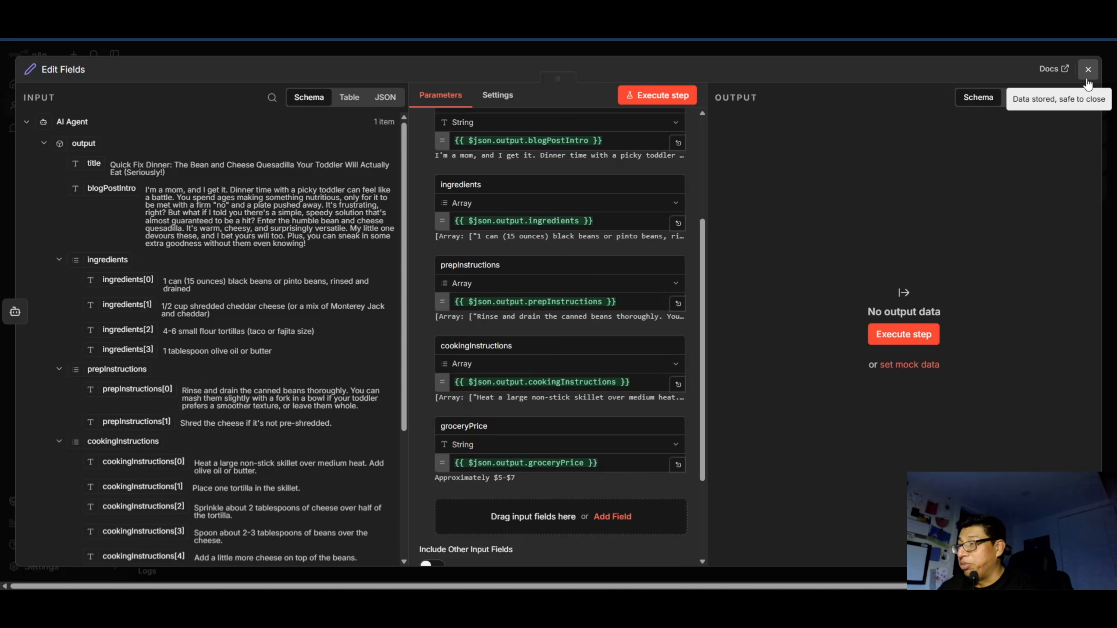
scroll(474, 390, down, 2)
scroll(483, 380, up, 5)
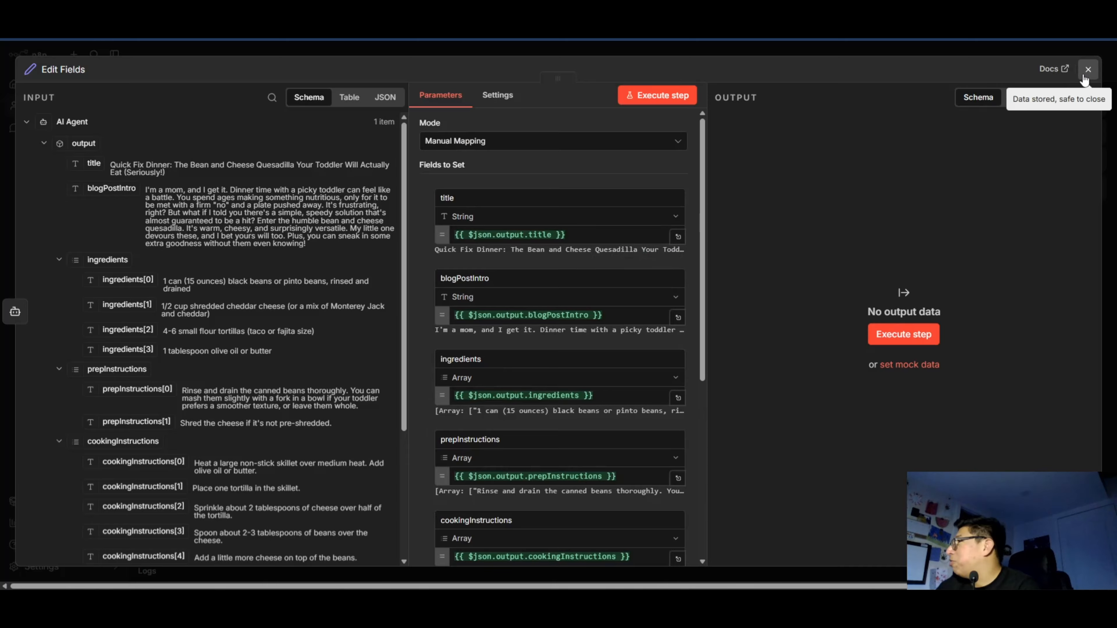
scroll(578, 224, down, 5)
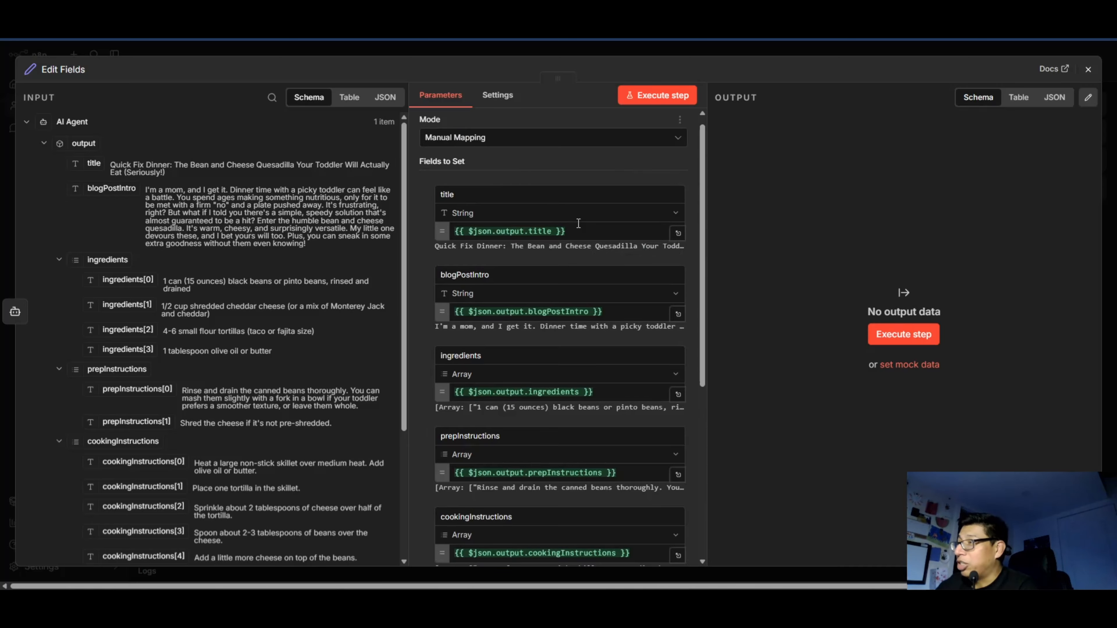
scroll(523, 319, up, 5)
scroll(529, 294, down, 1)
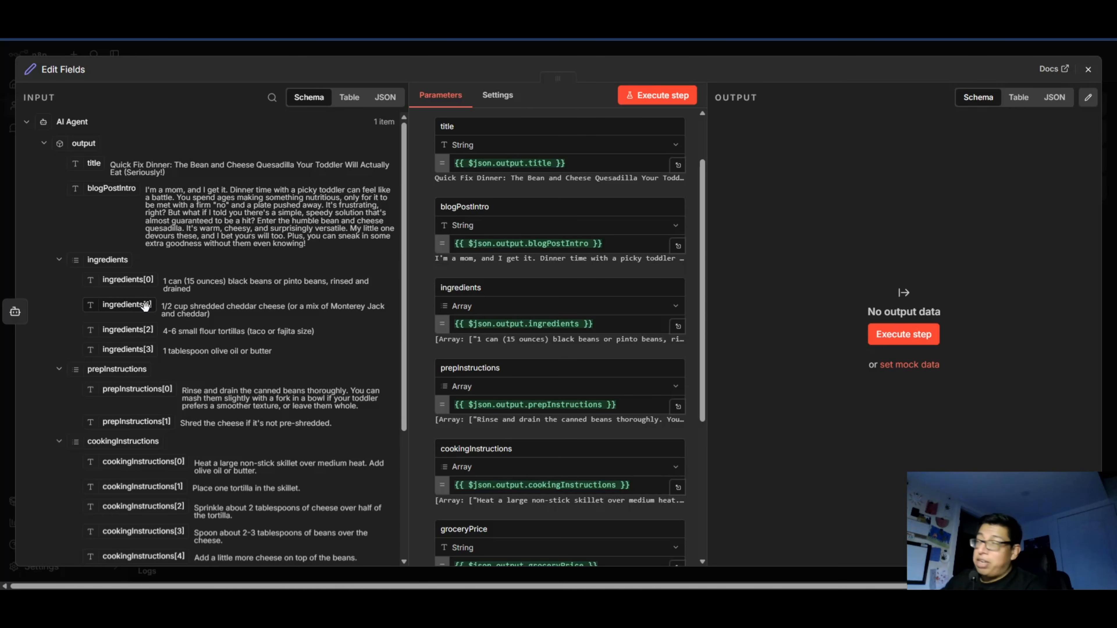
scroll(145, 305, down, 2)
scroll(549, 334, up, 2)
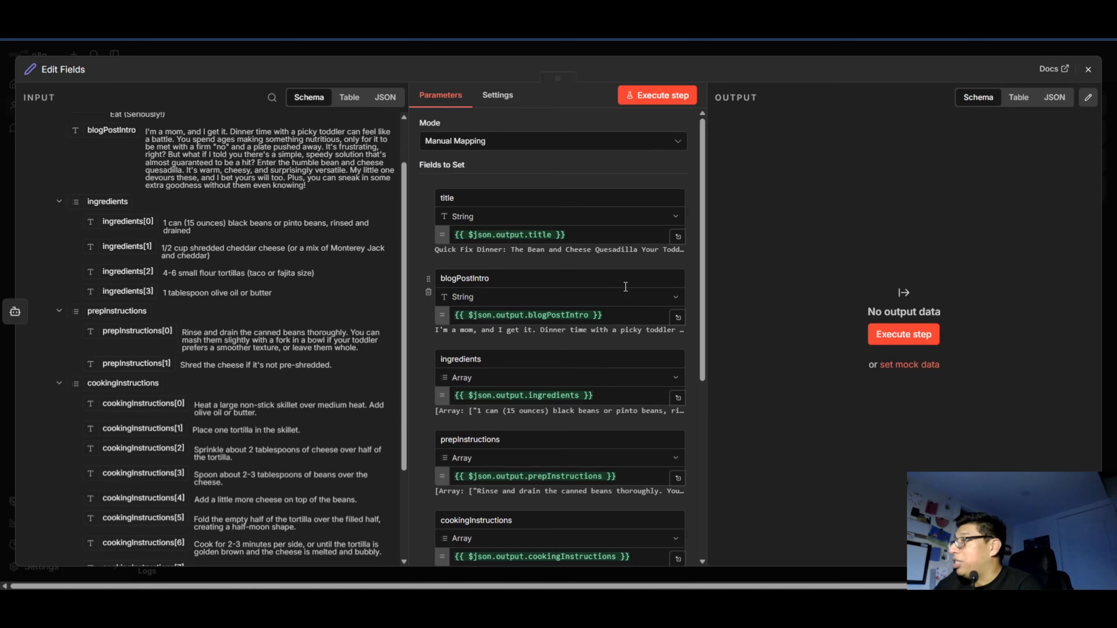
click(1087, 72)
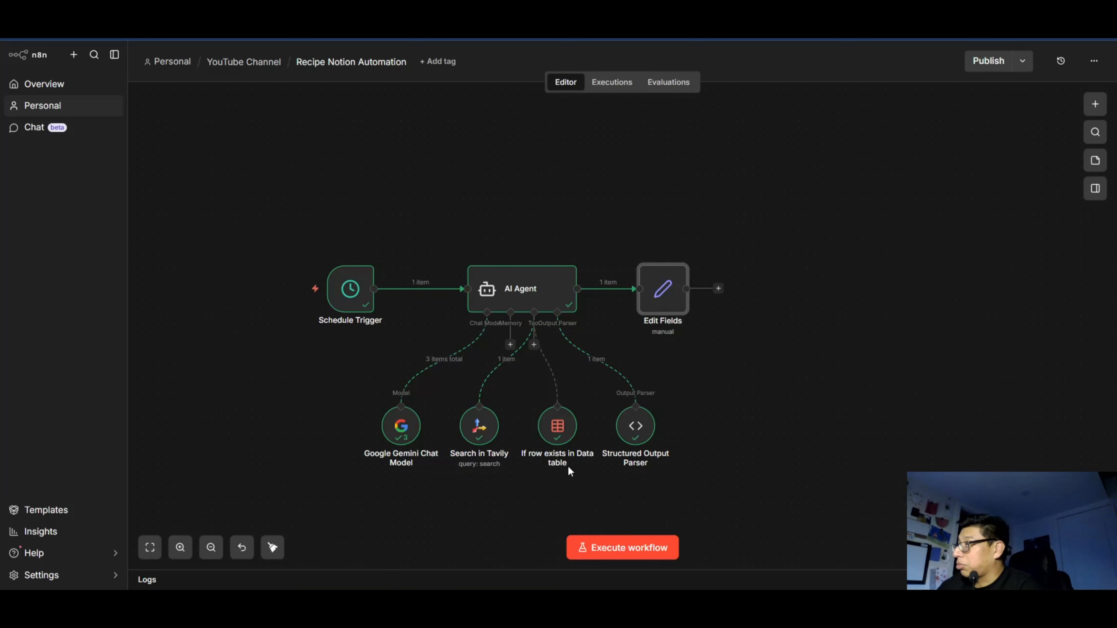
Reopen the Edit Fields node, execute only that step to test the mappings, and close it.
mouse_move(670, 302)
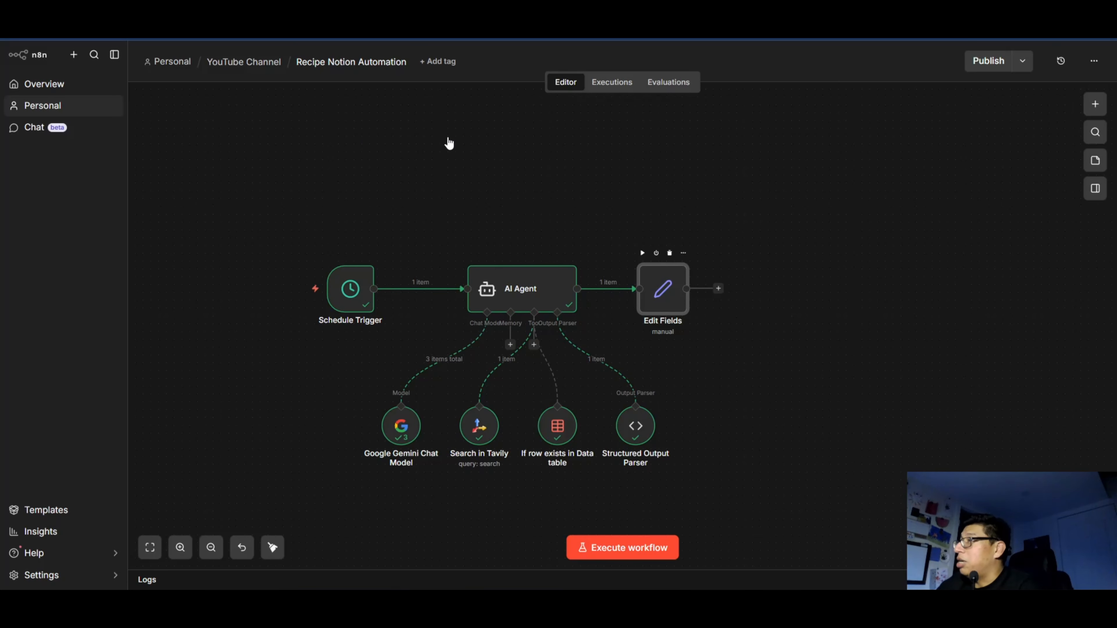
double_click(666, 287)
click(658, 96)
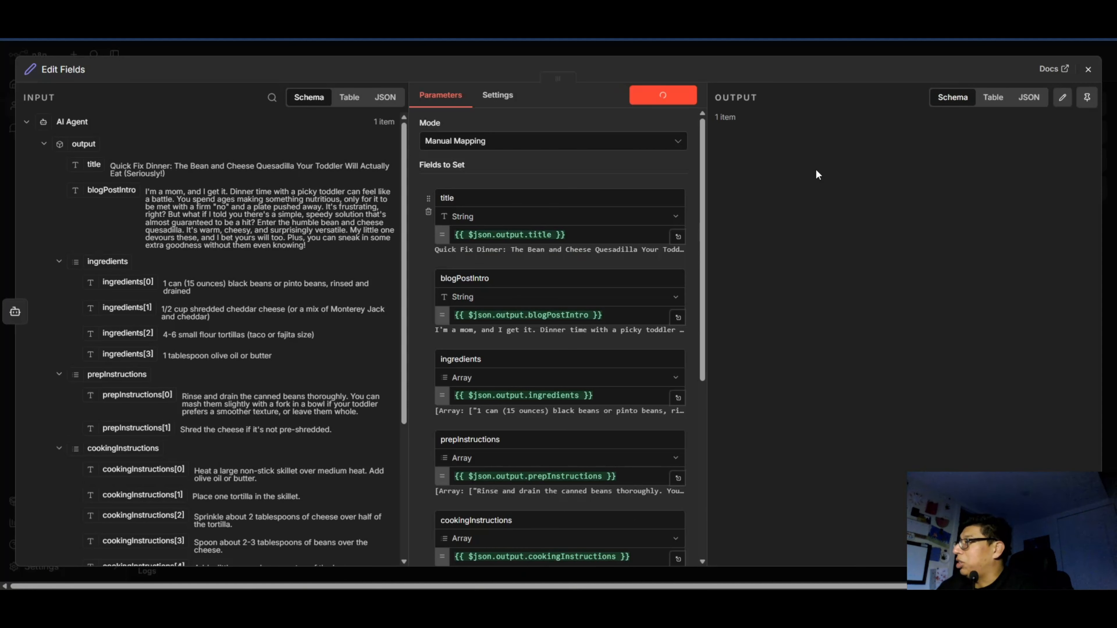
click(1087, 68)
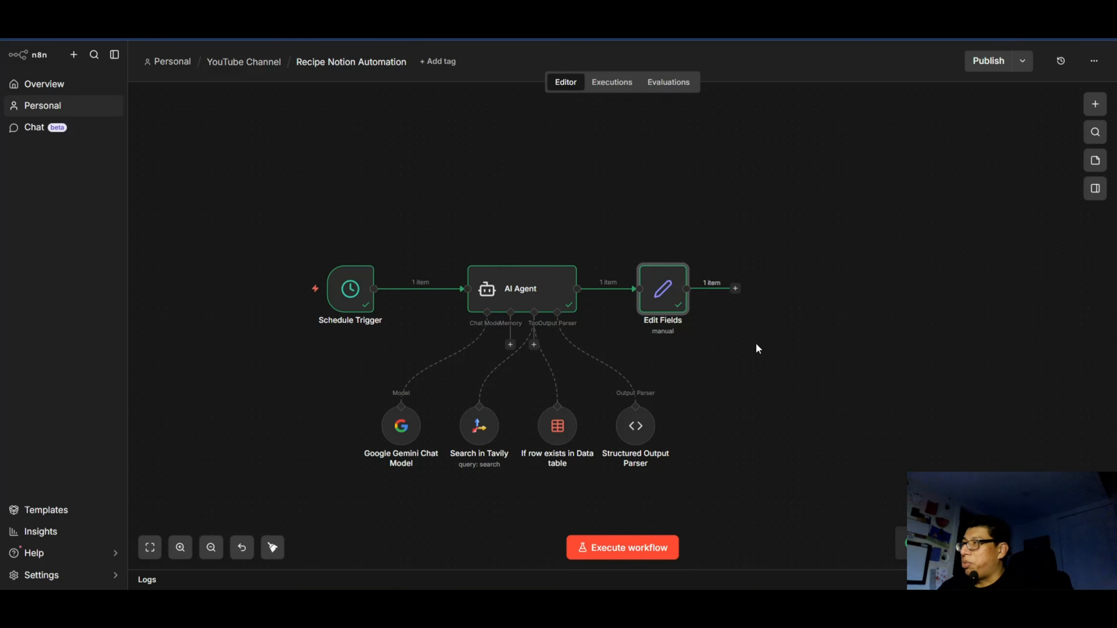
Switch to Notion and examine the view settings of the YouTube Test Database.
scroll(671, 352, right, 3)
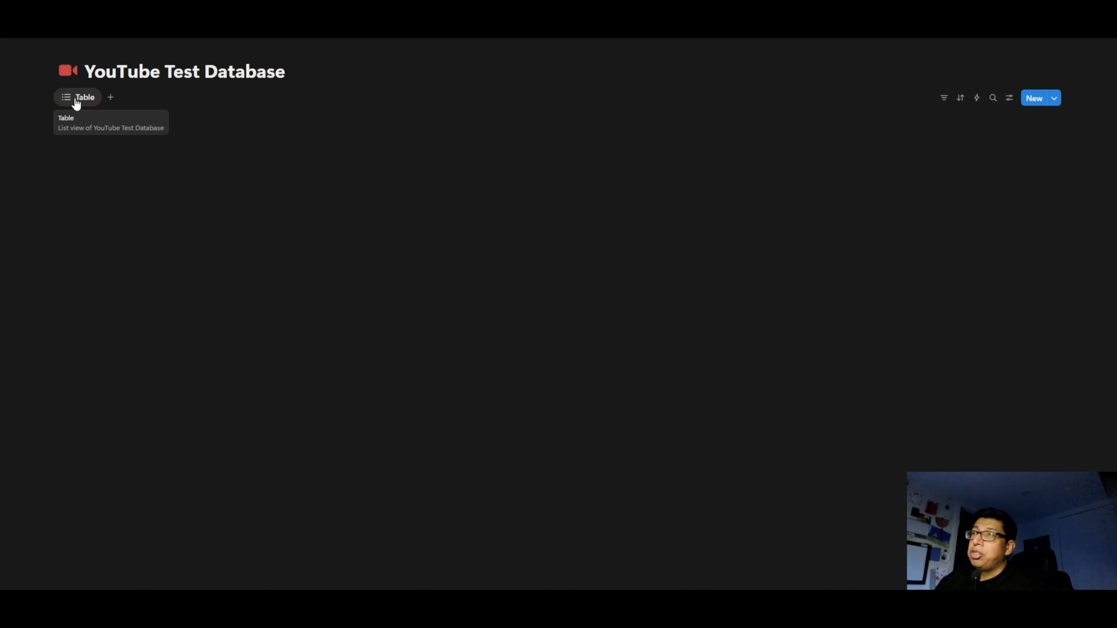
click(1010, 98)
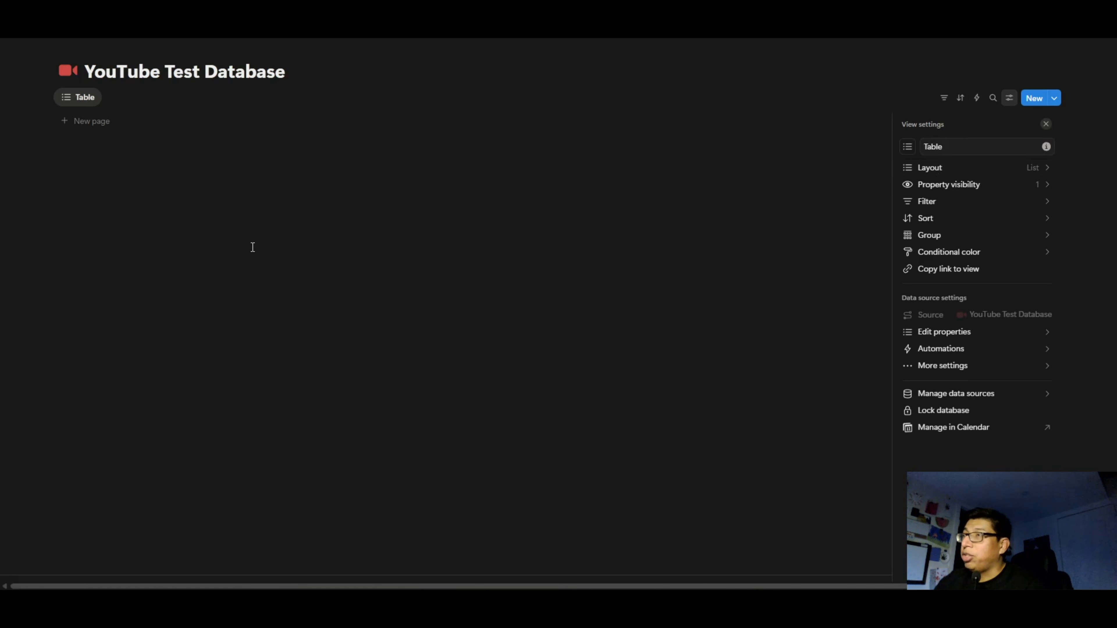
click(191, 181)
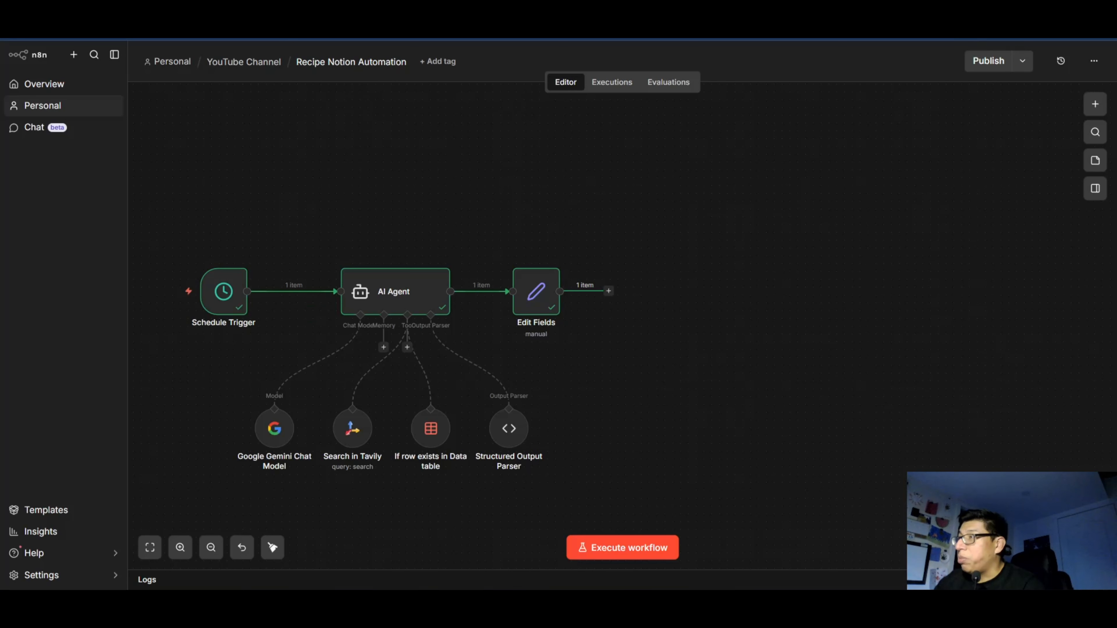
Add a Notion node with the Create a page action after the Edit Fields node.
scroll(564, 211, down, 1)
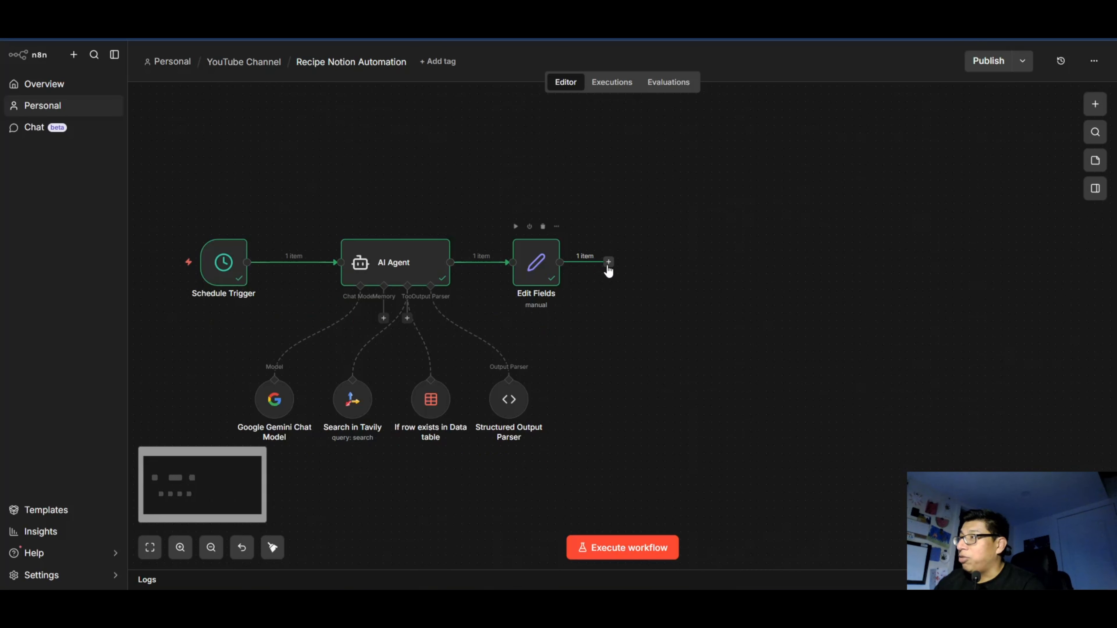
click(609, 262)
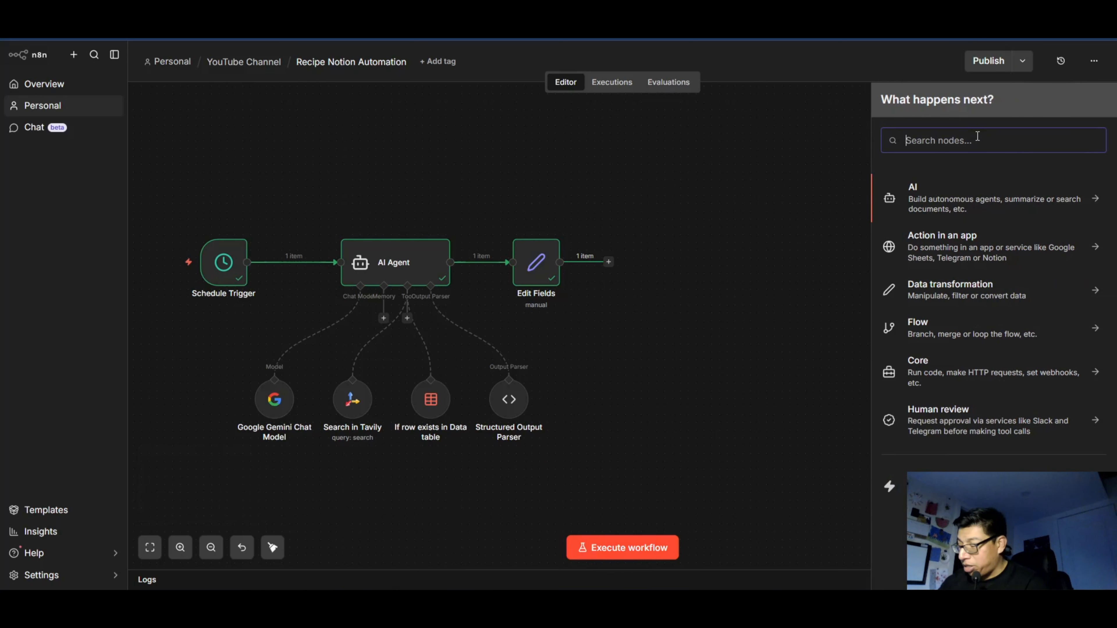
text(notion)
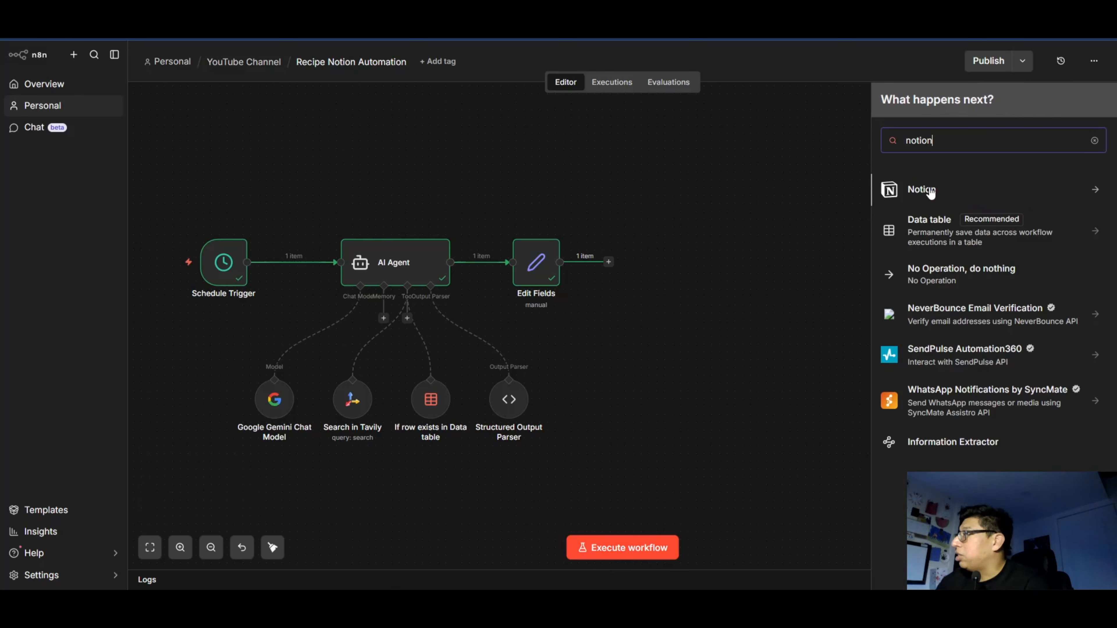
click(922, 190)
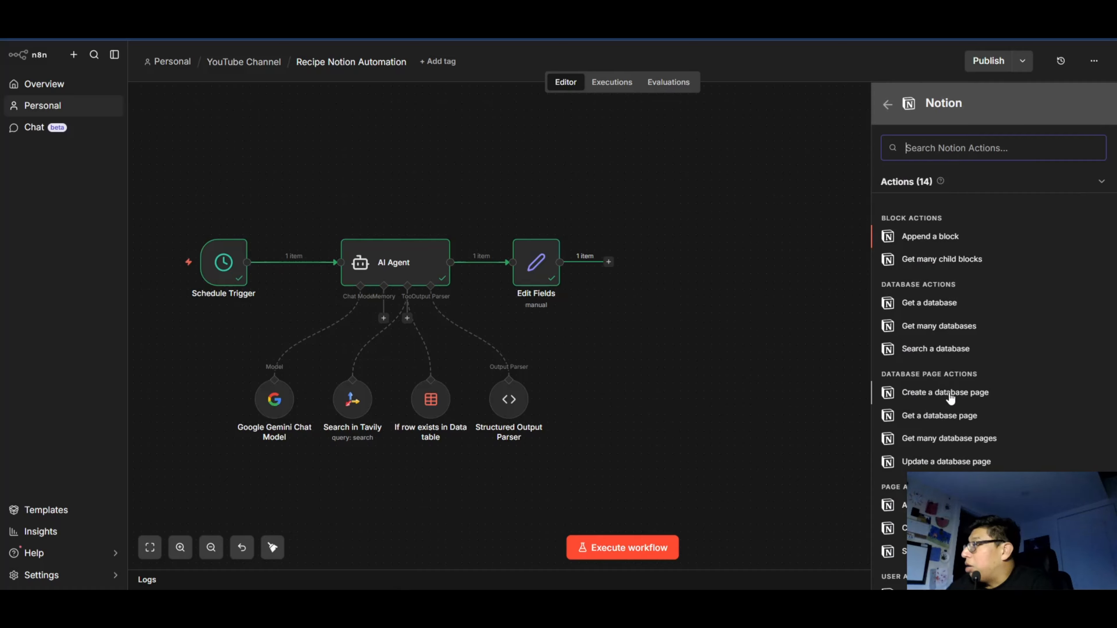
scroll(989, 352, down, 2)
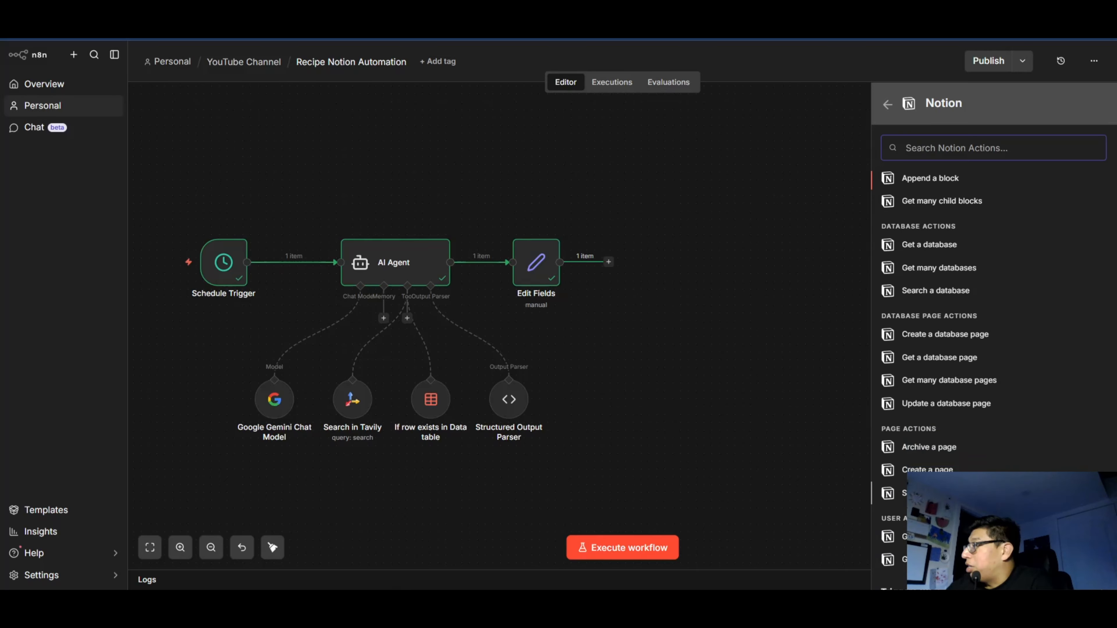
click(926, 469)
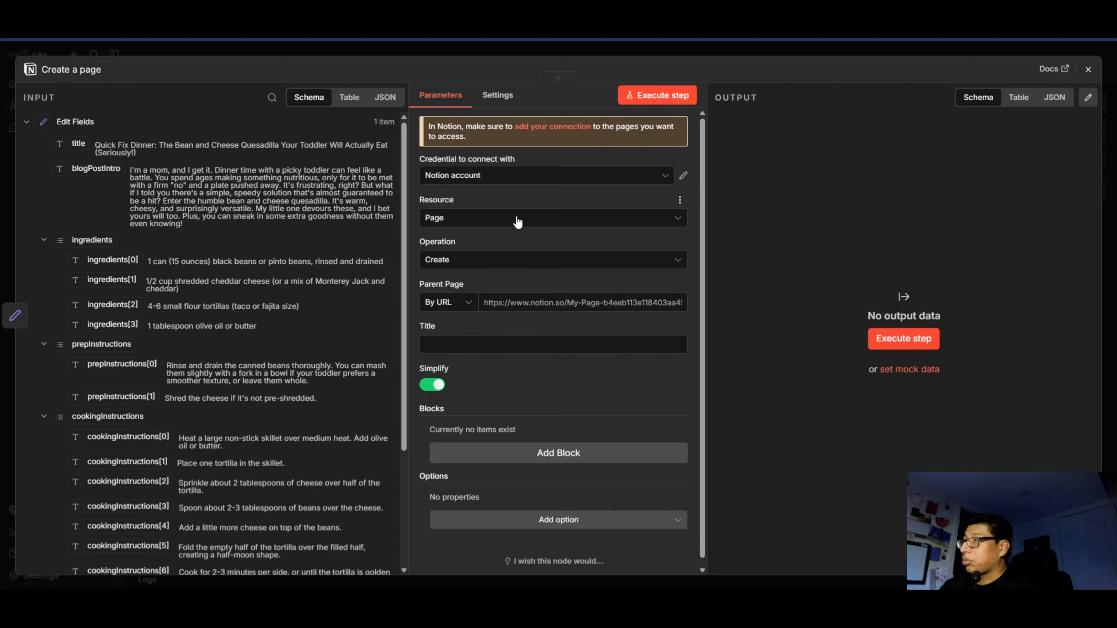
Set the Notion node's resource to Database Page and choose Davtek Task Database with the Davtek Notion credential.
click(513, 219)
click(512, 220)
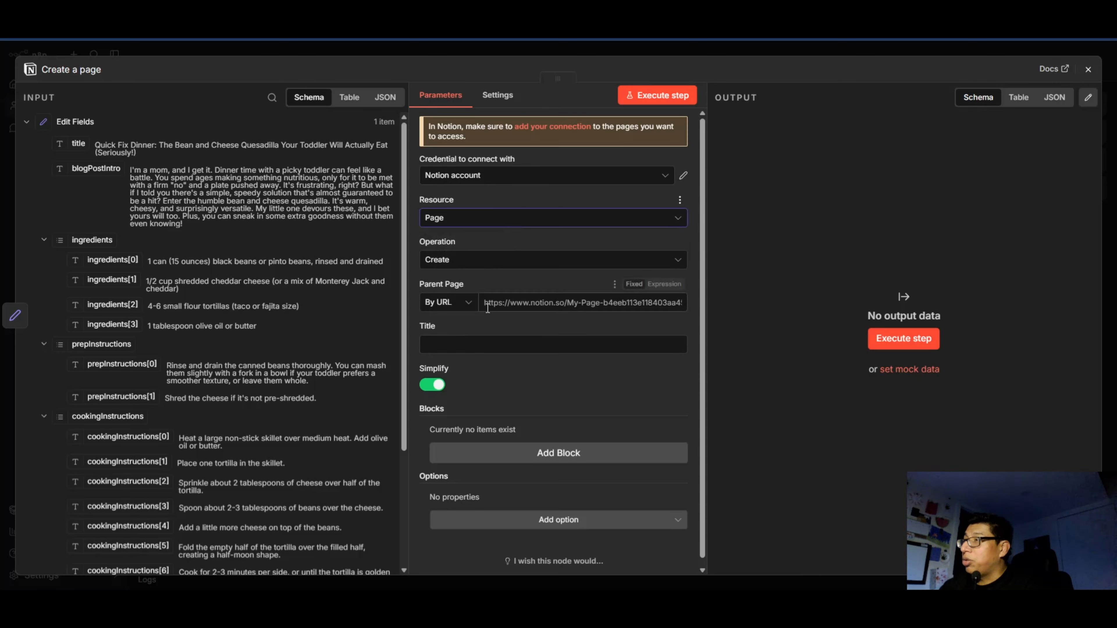
click(534, 222)
click(473, 219)
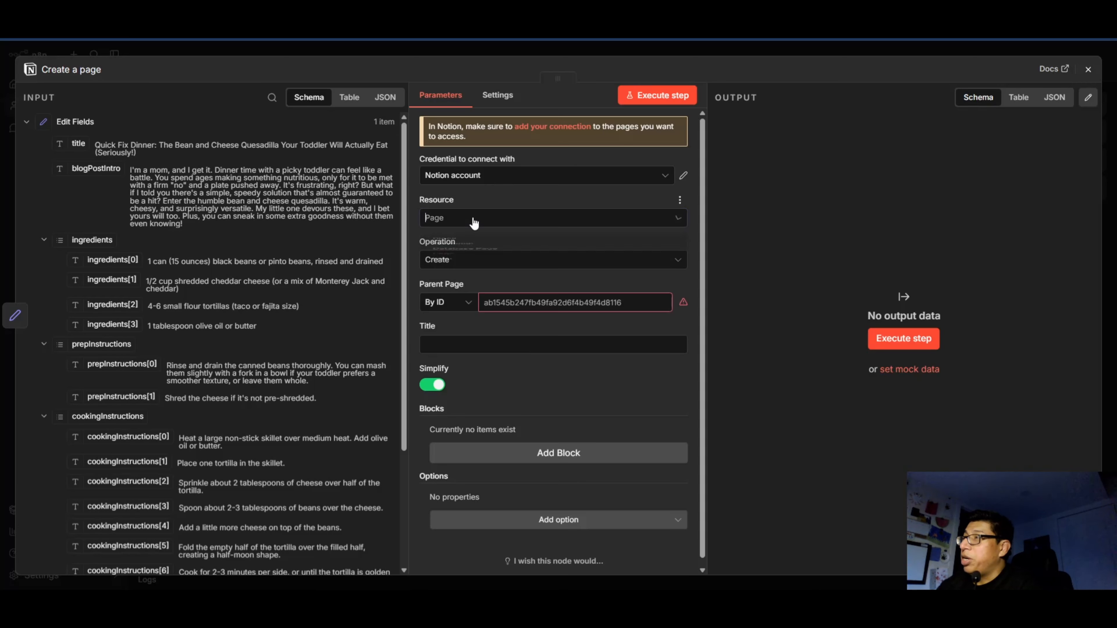
click(474, 219)
click(488, 289)
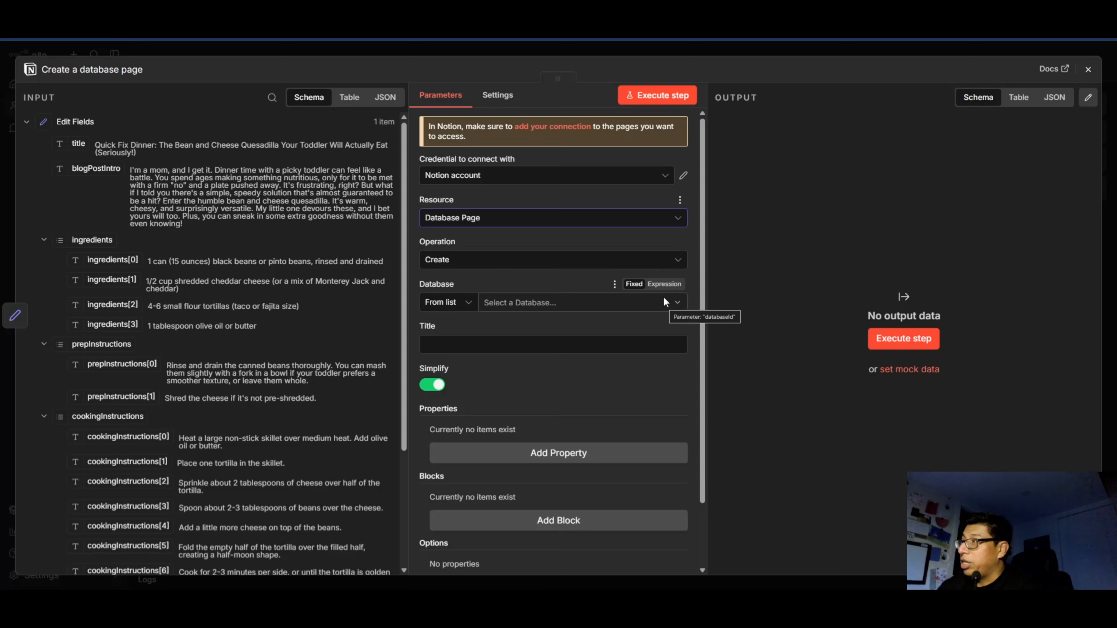
click(673, 308)
click(528, 365)
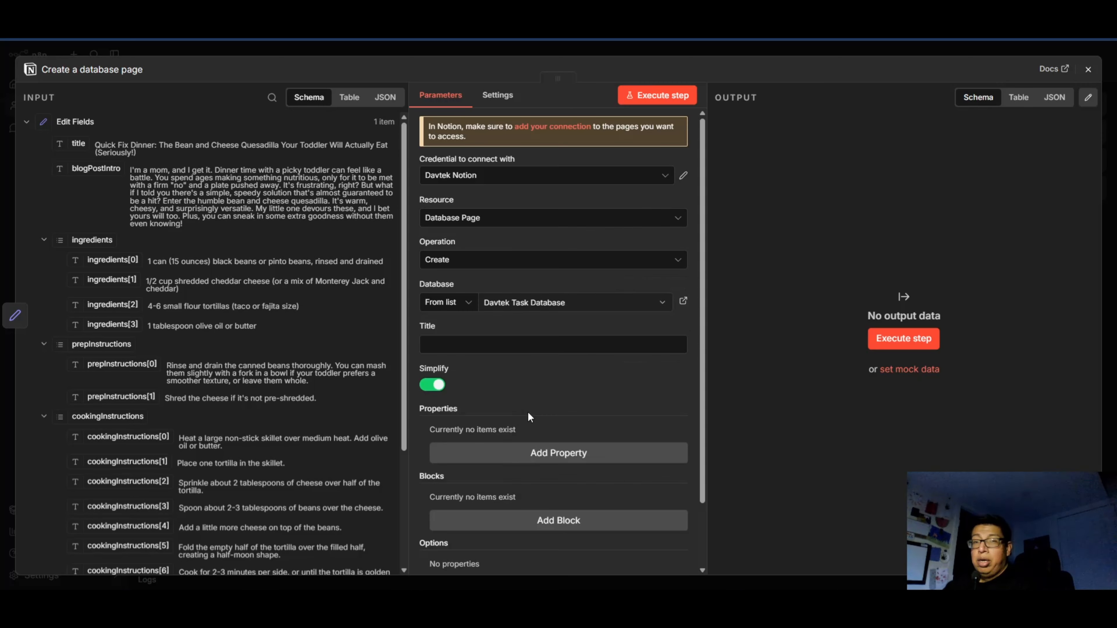
Map the title from Edit Fields to the database page's Title.
scroll(572, 365, down, 3)
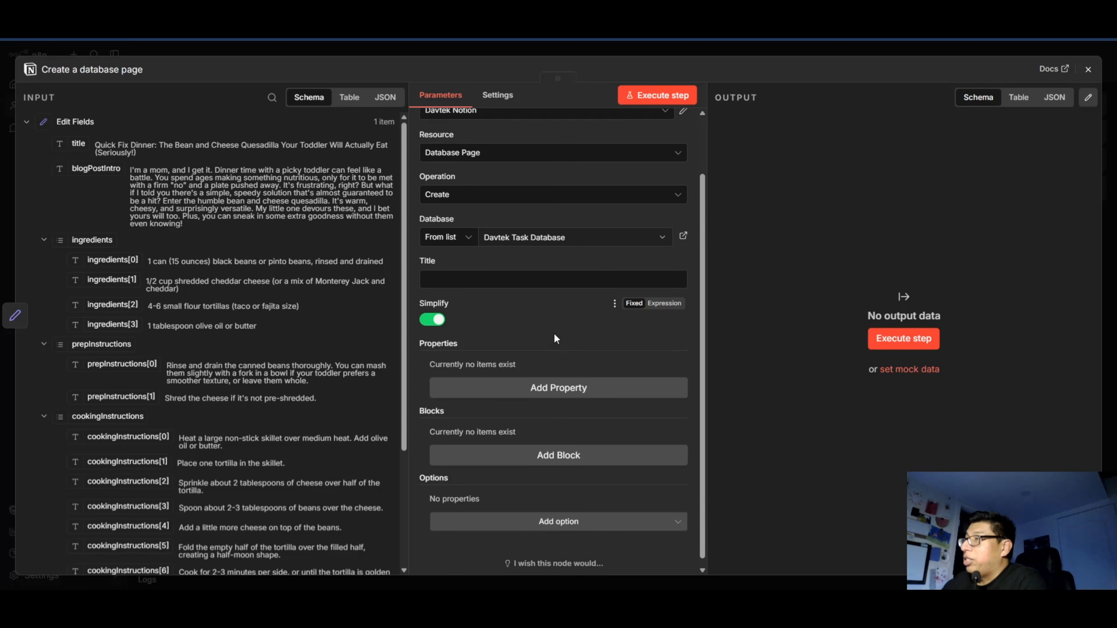
click(507, 270)
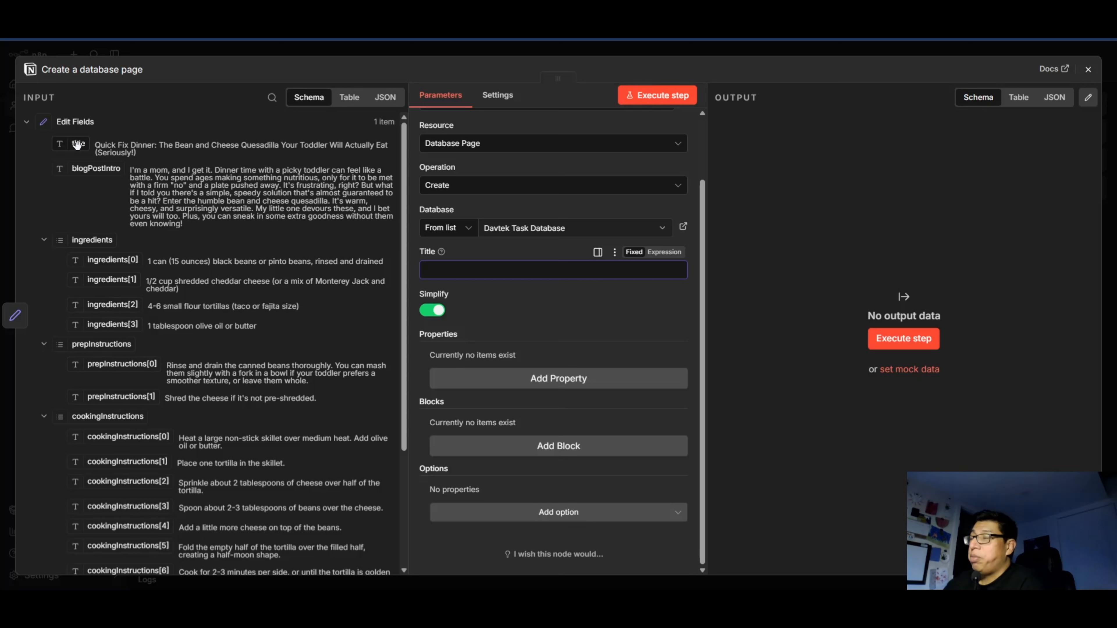
drag(77, 145, 510, 270)
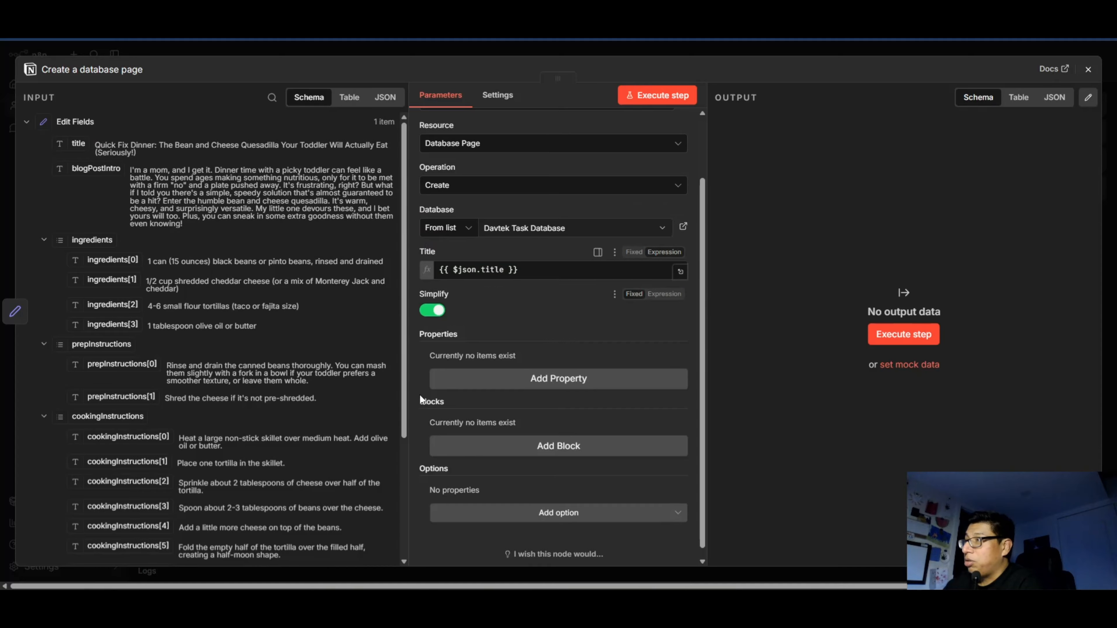
scroll(546, 344, down, 1)
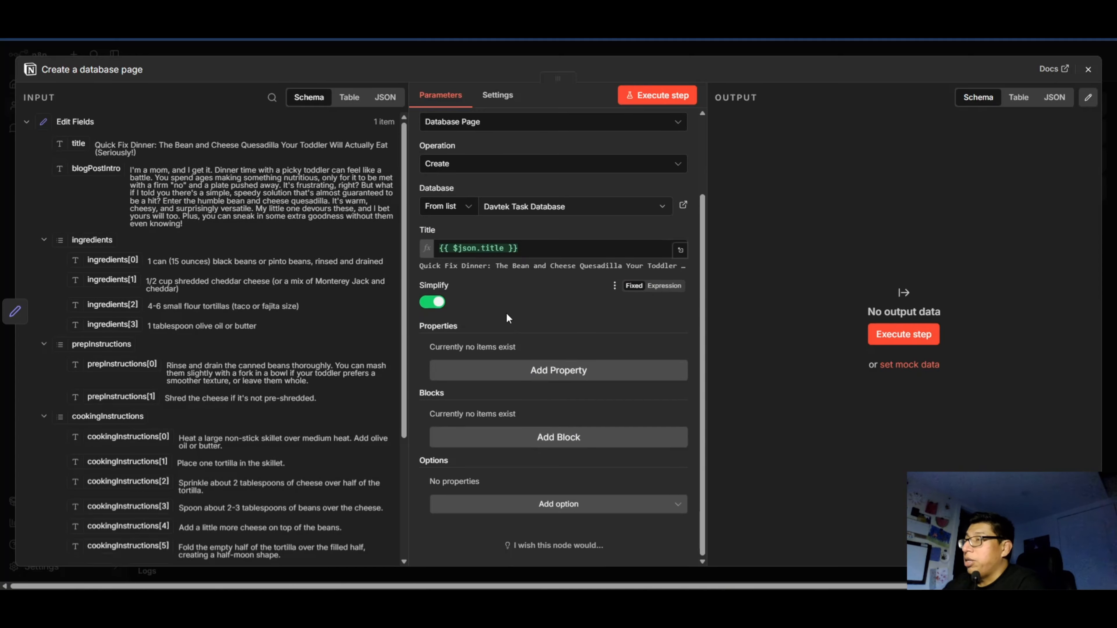
scroll(507, 318, up, 3)
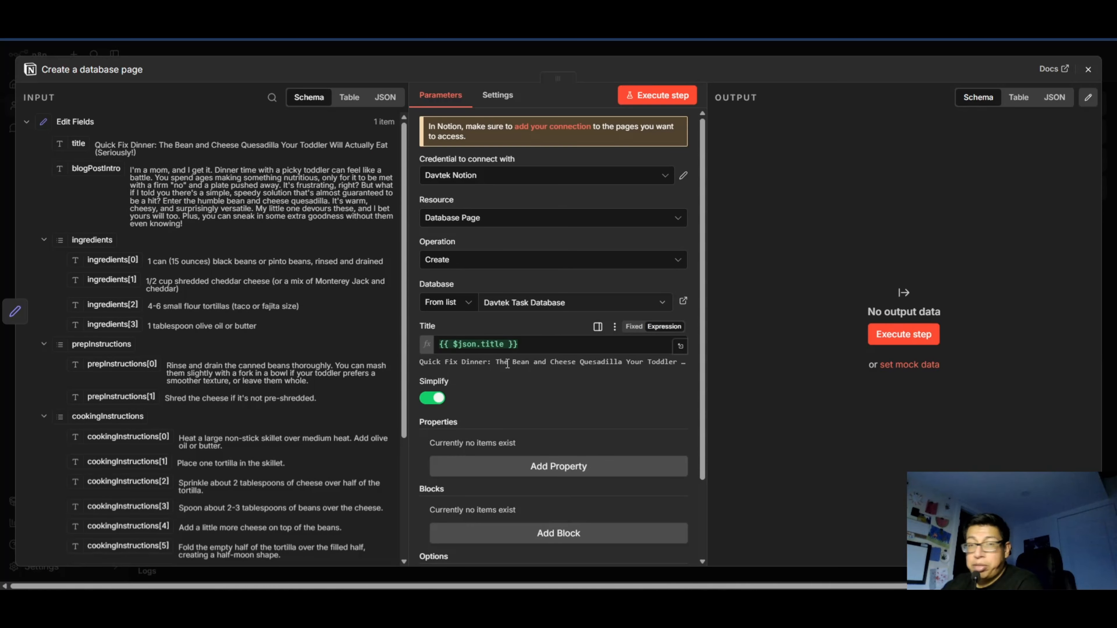
Add a Paragraph block to the database page and map blogPostIntro to its text.
scroll(507, 365, down, 2)
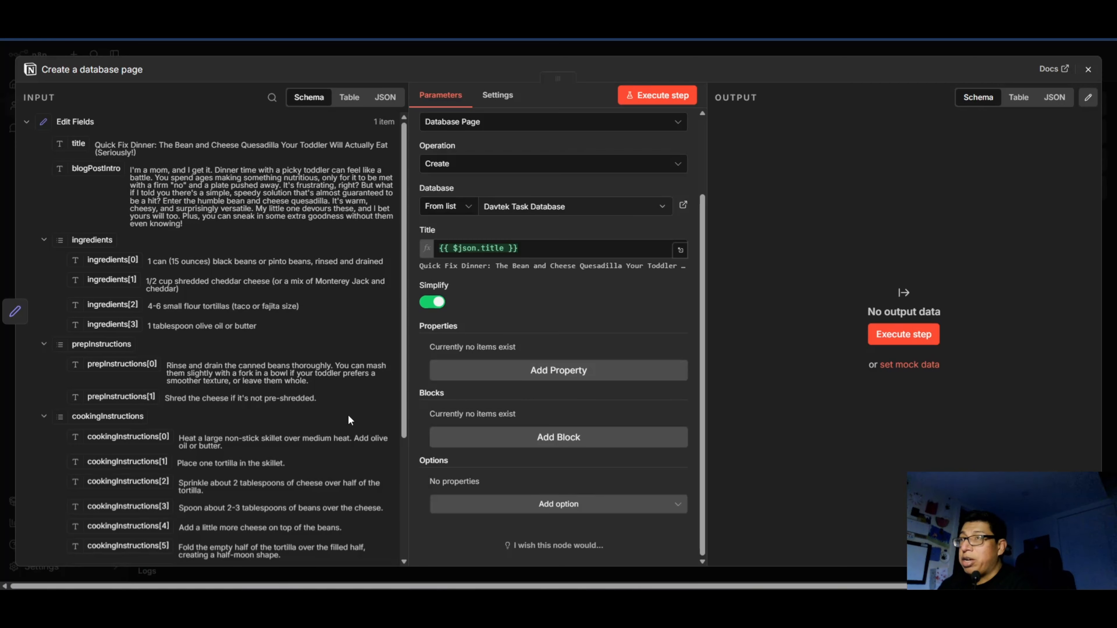
click(542, 437)
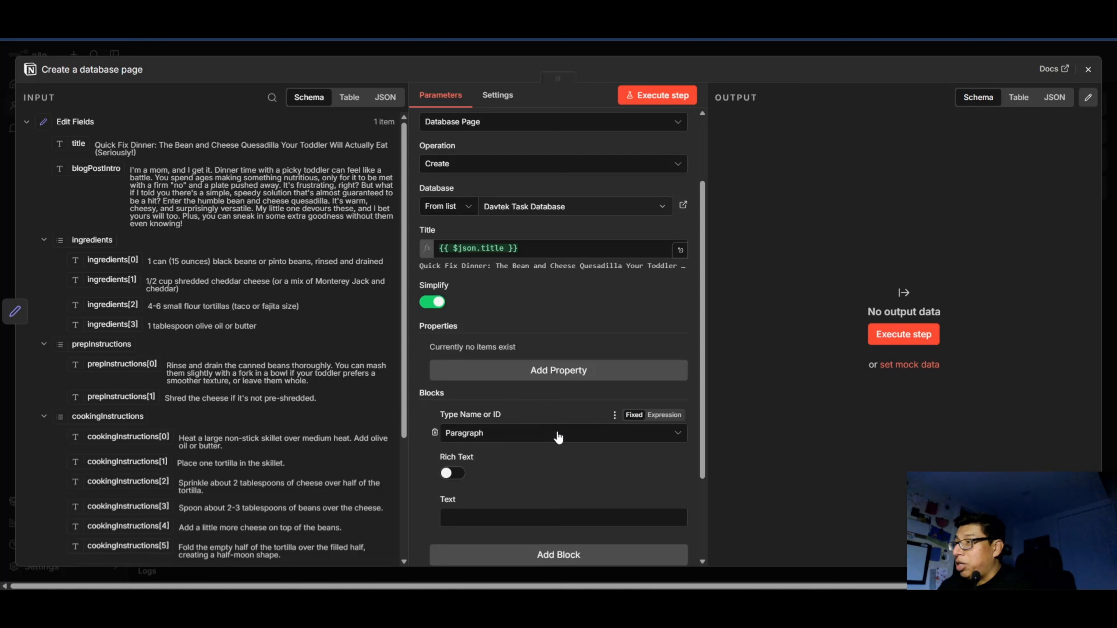
scroll(554, 422, down, 3)
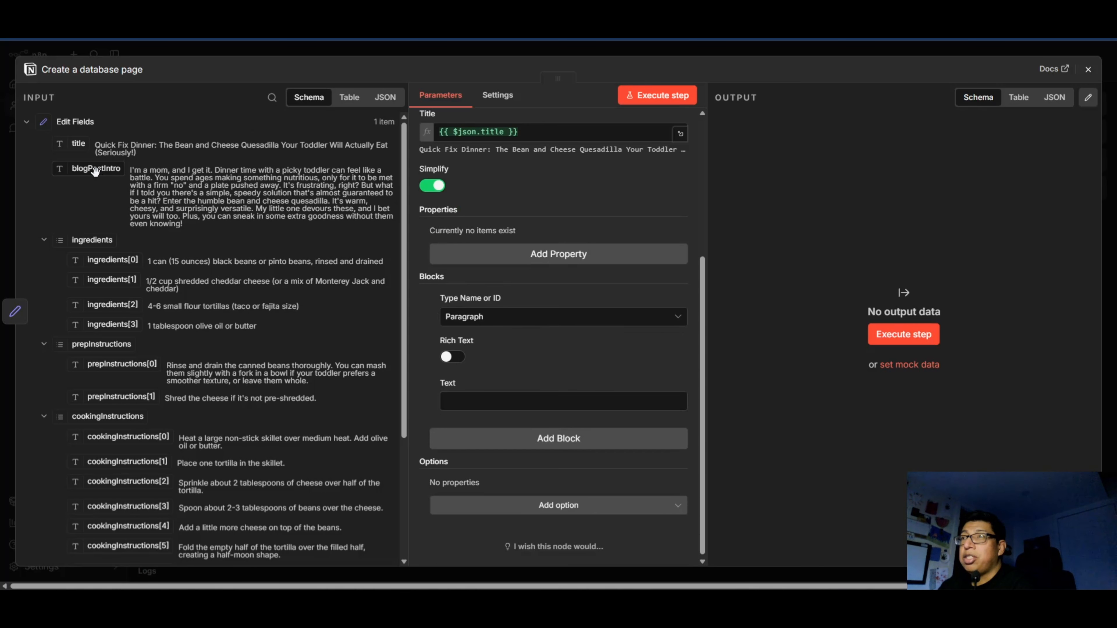
drag(89, 171, 510, 399)
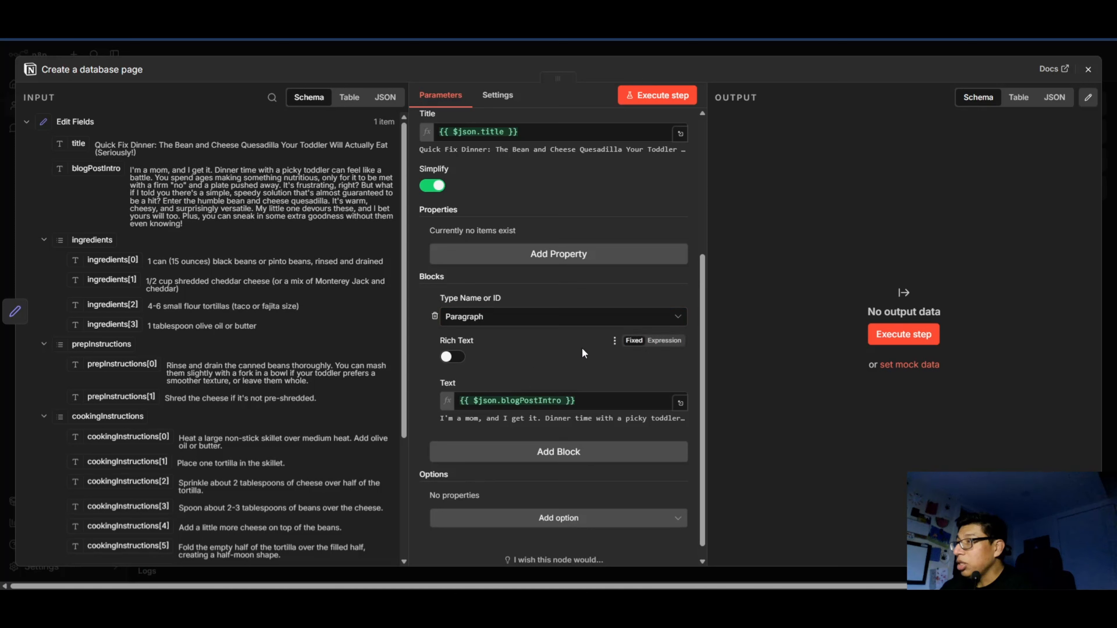
Add a Heading 3 block with the text "Ingredients" below the blog intro paragraph.
scroll(569, 333, down, 1)
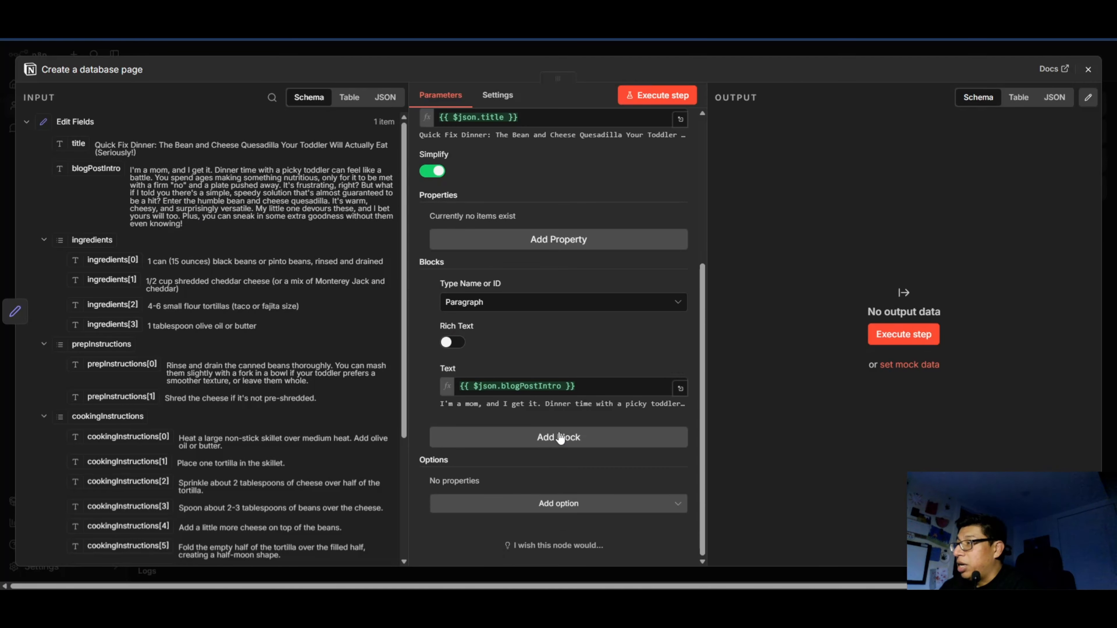
click(558, 437)
scroll(522, 473, down, 2)
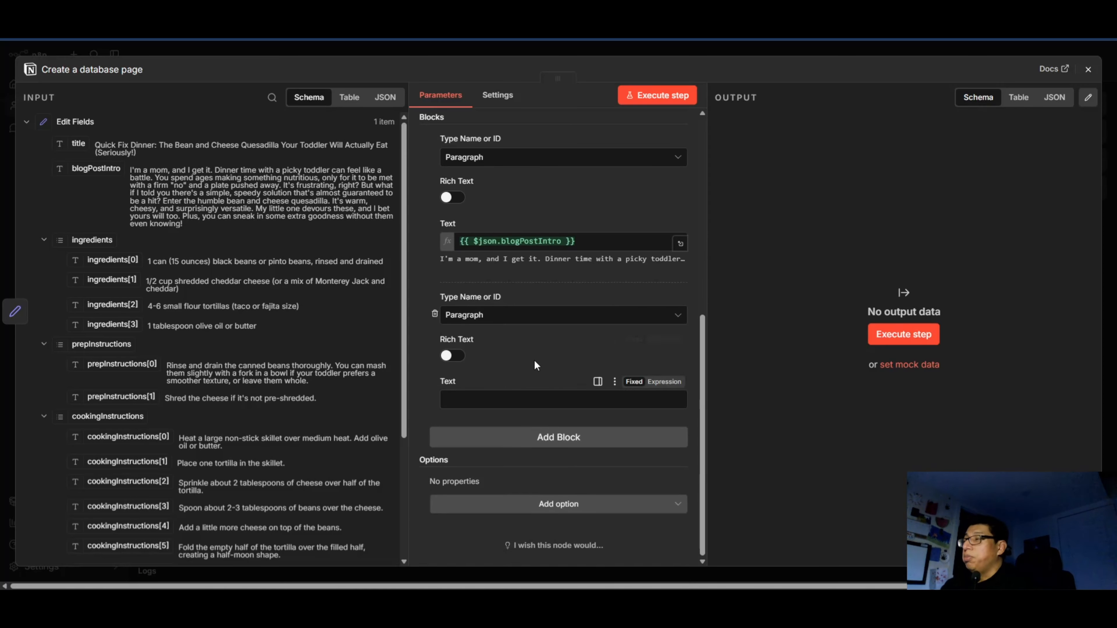
click(515, 316)
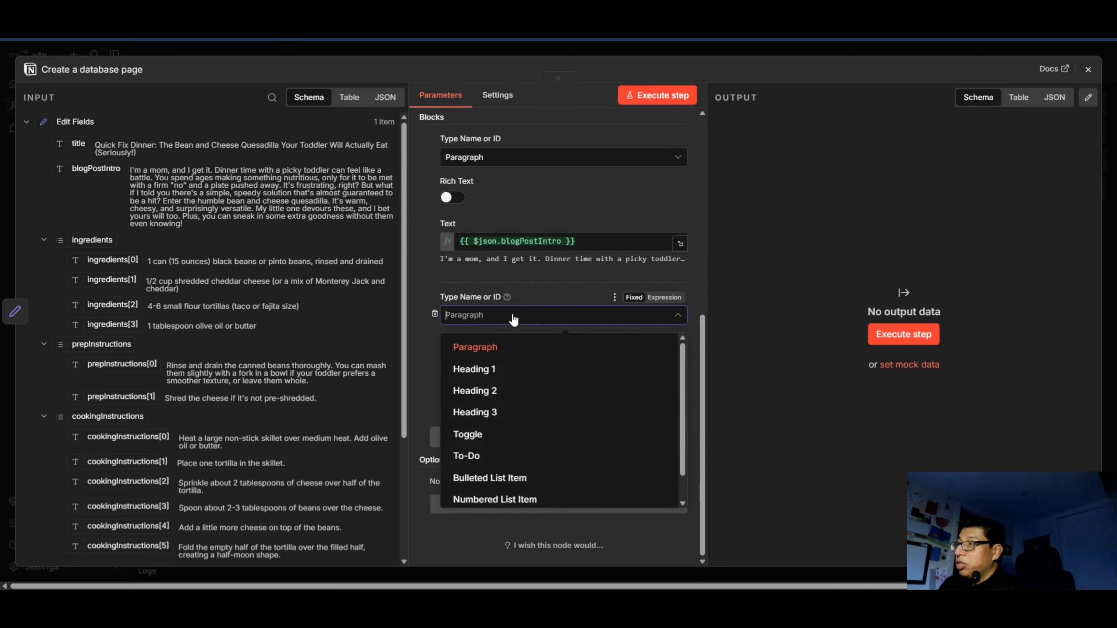
click(502, 411)
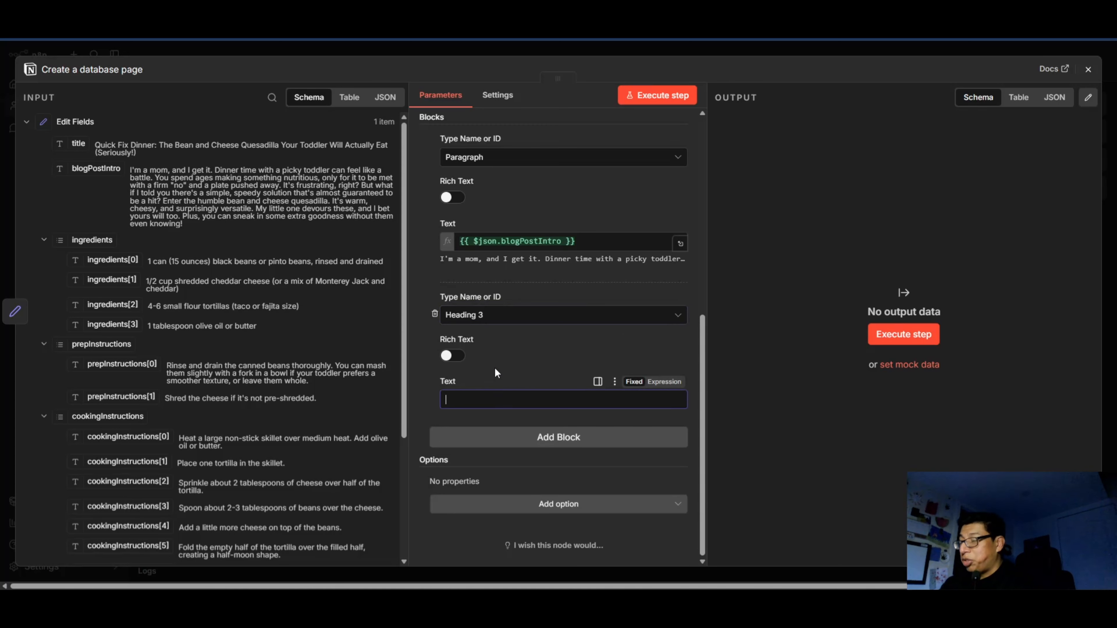
text(In)
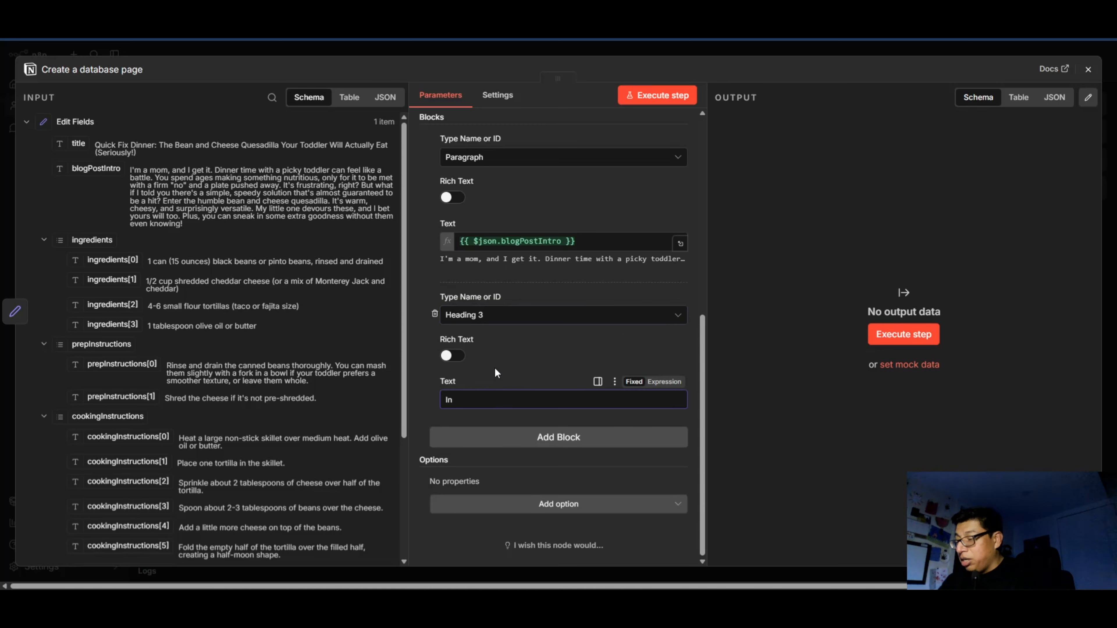
text(gre)
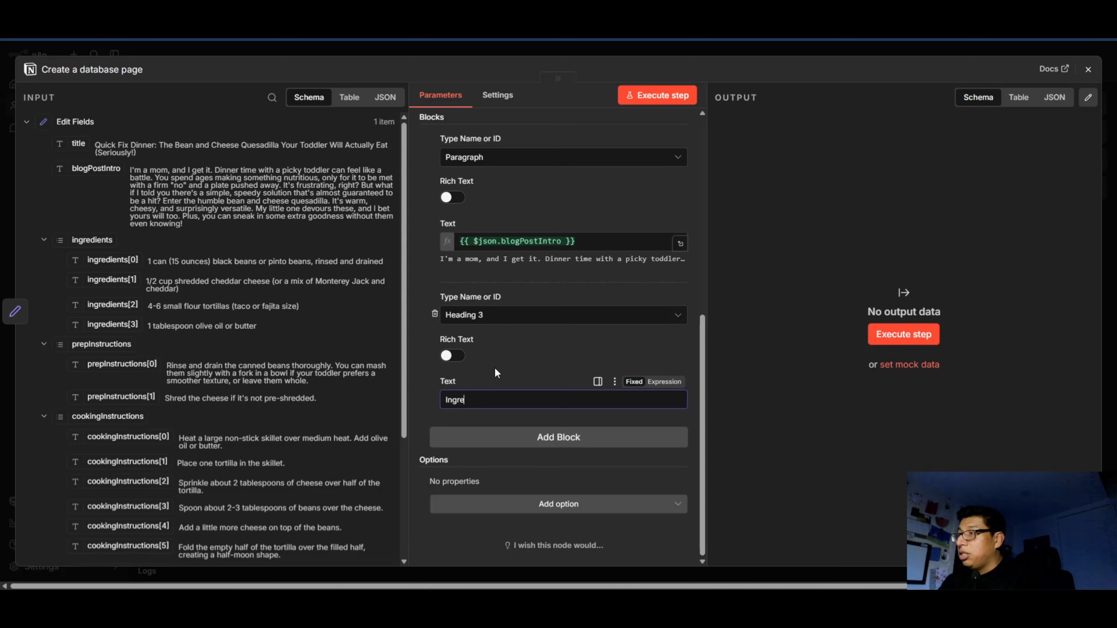
text(dients)
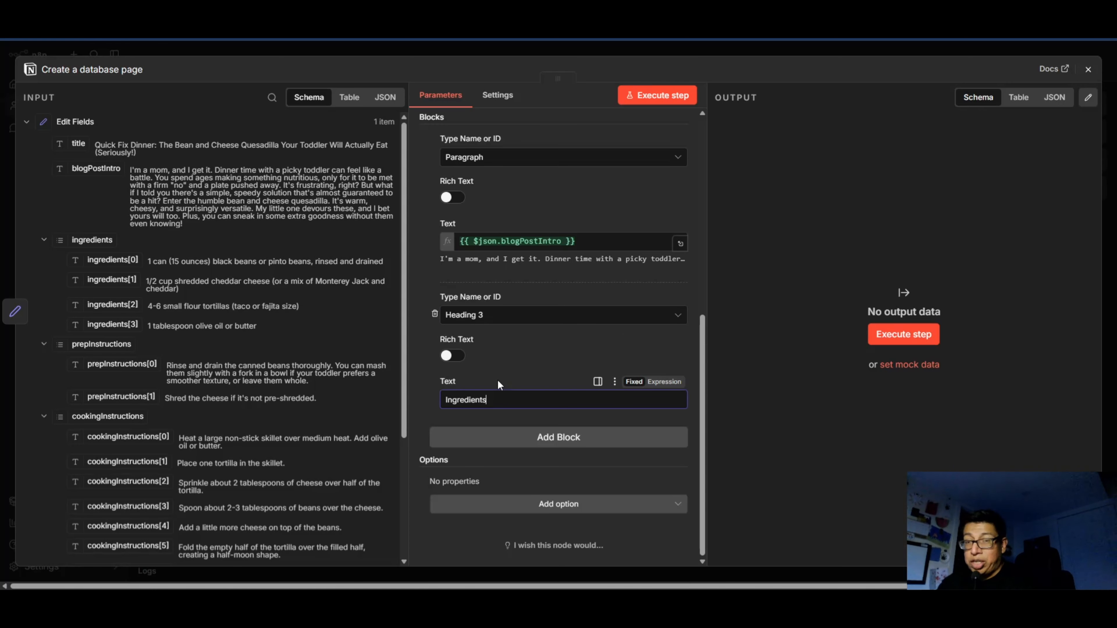
Add a Paragraph block under the Ingredients heading and map the full ingredients list to its text.
click(515, 440)
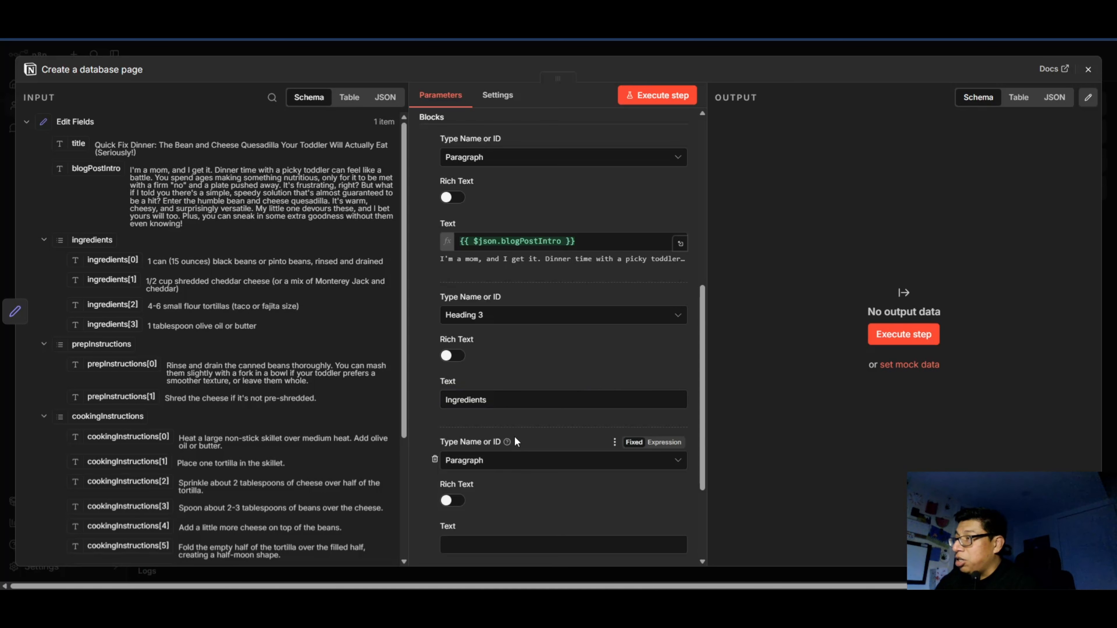
scroll(514, 435, down, 3)
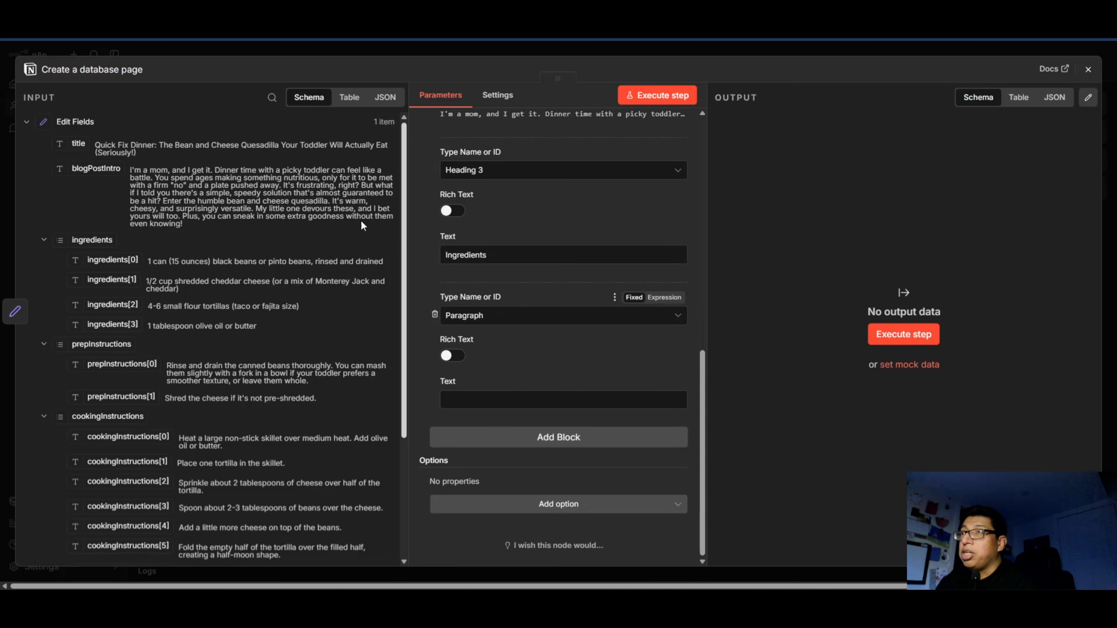
drag(88, 241, 466, 399)
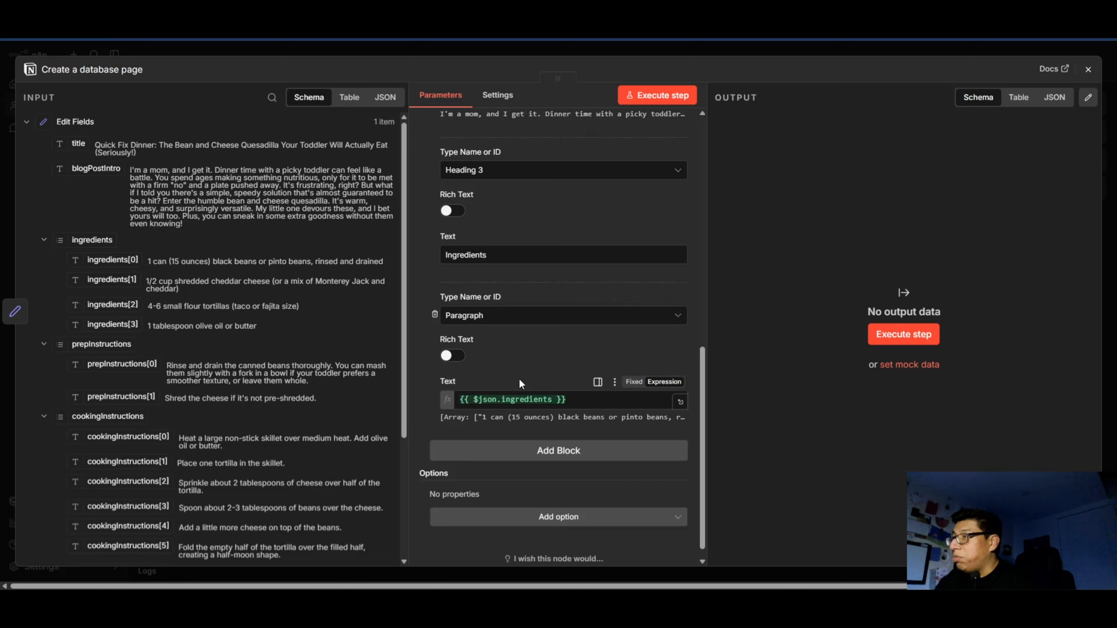
scroll(521, 418, down, 1)
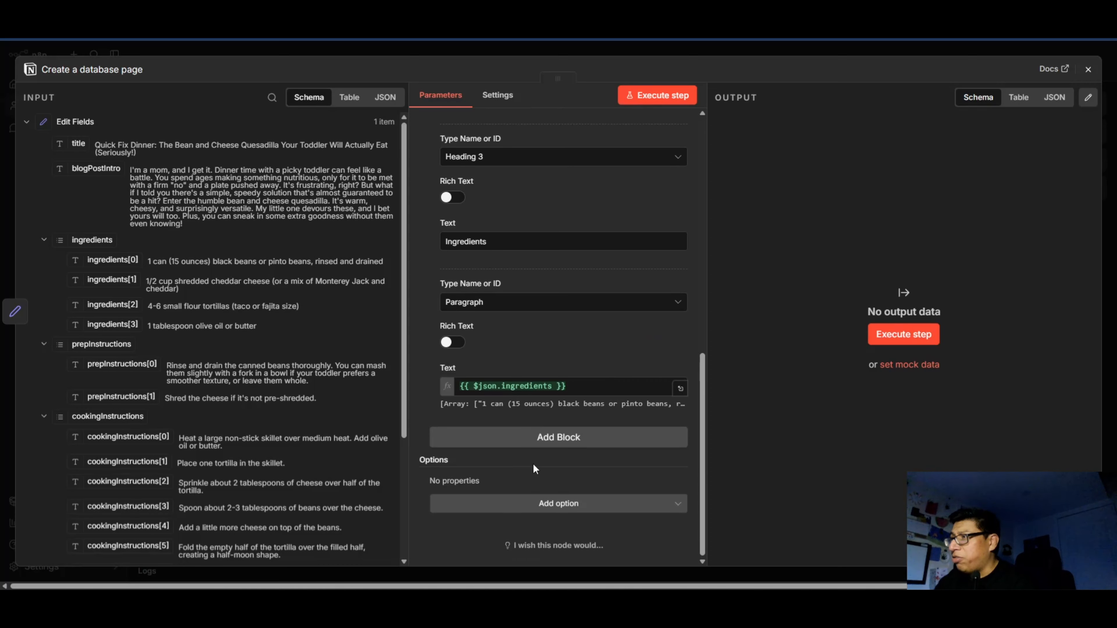
scroll(541, 413, up, 2)
scroll(528, 378, down, 2)
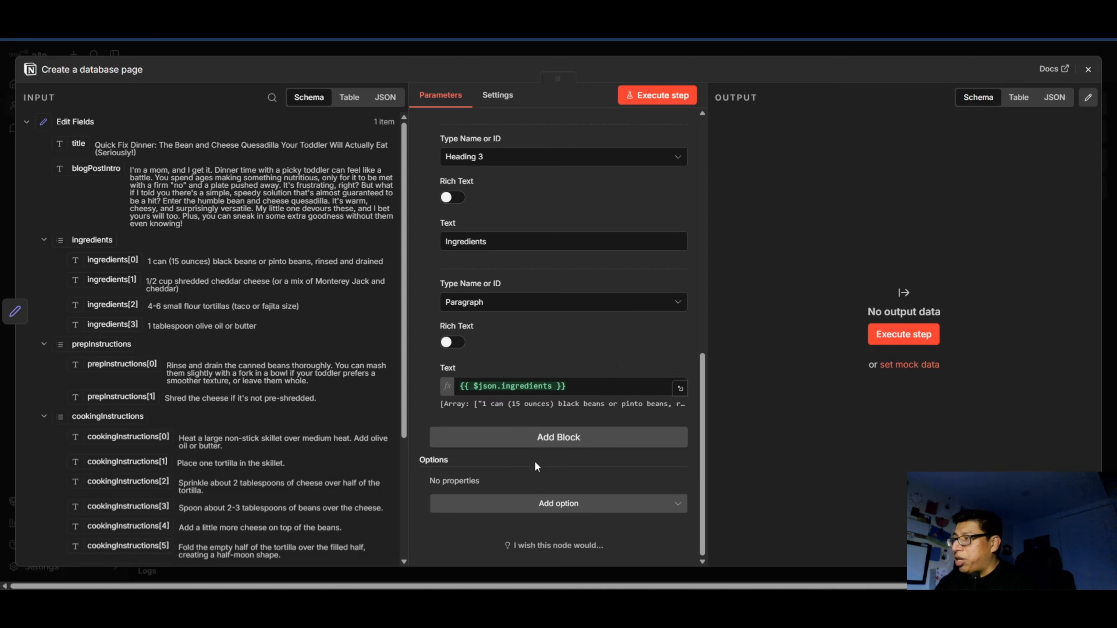
Add a Heading 3 block with the text "prepInstructions" below the ingredients paragraph.
click(542, 438)
scroll(506, 387, down, 5)
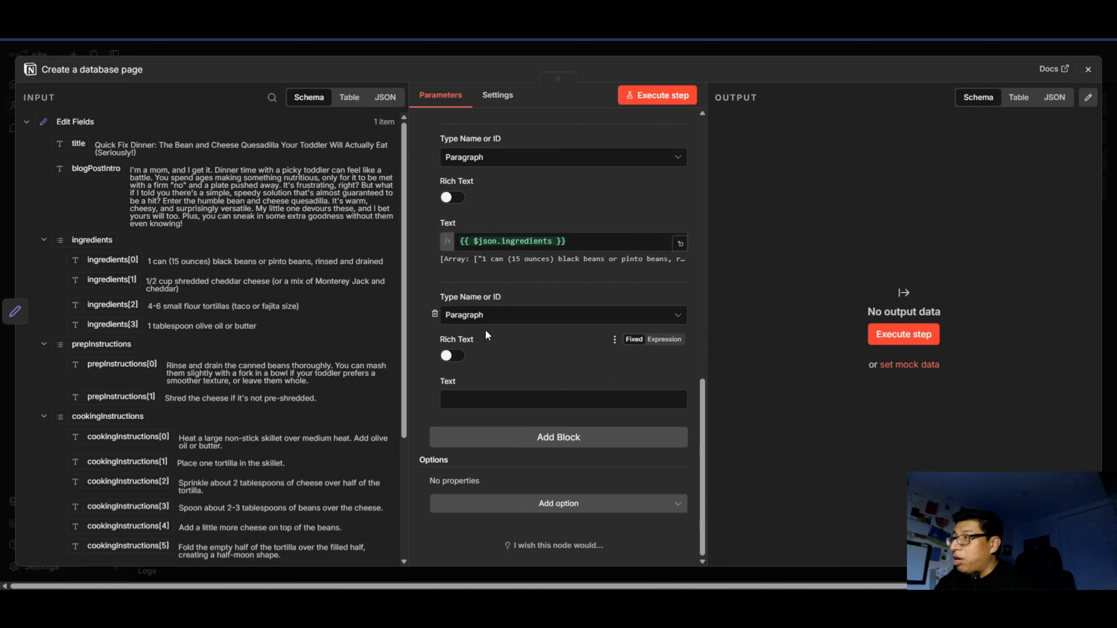
click(486, 315)
click(474, 412)
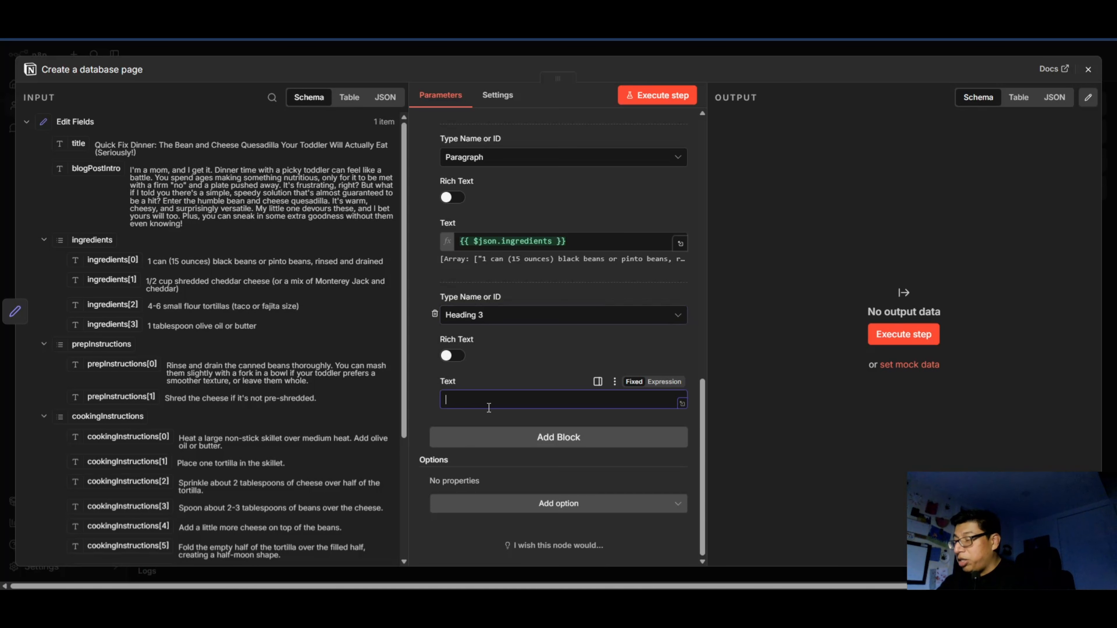
text(prepInstructions)
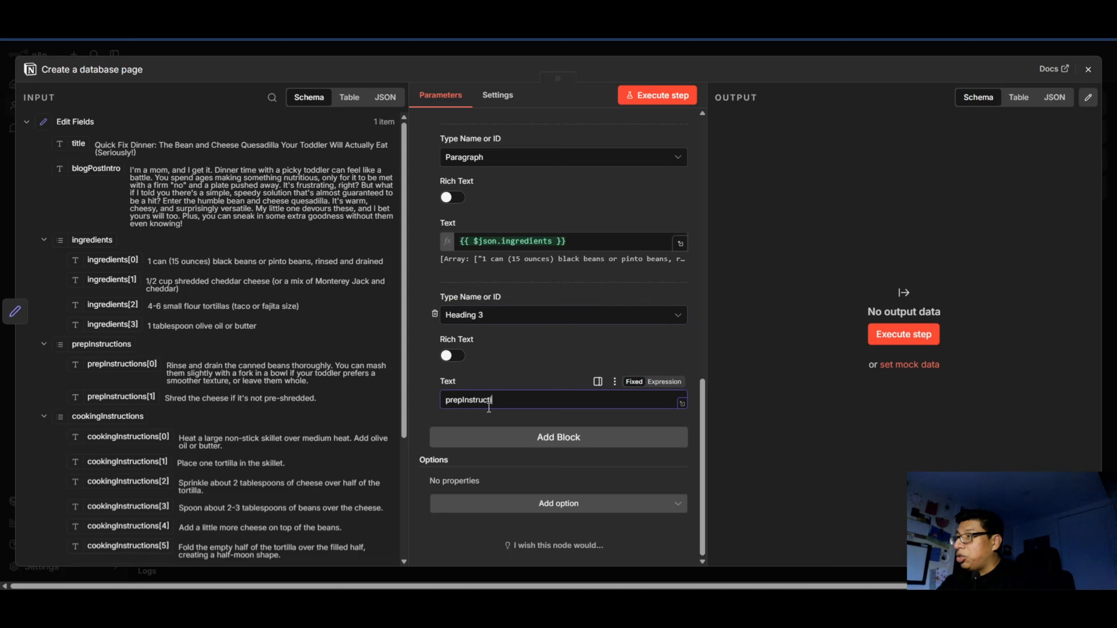
Add a Paragraph block under the prepInstructions heading and map the full prepInstructions list to its text.
click(521, 438)
scroll(519, 439, down, 3)
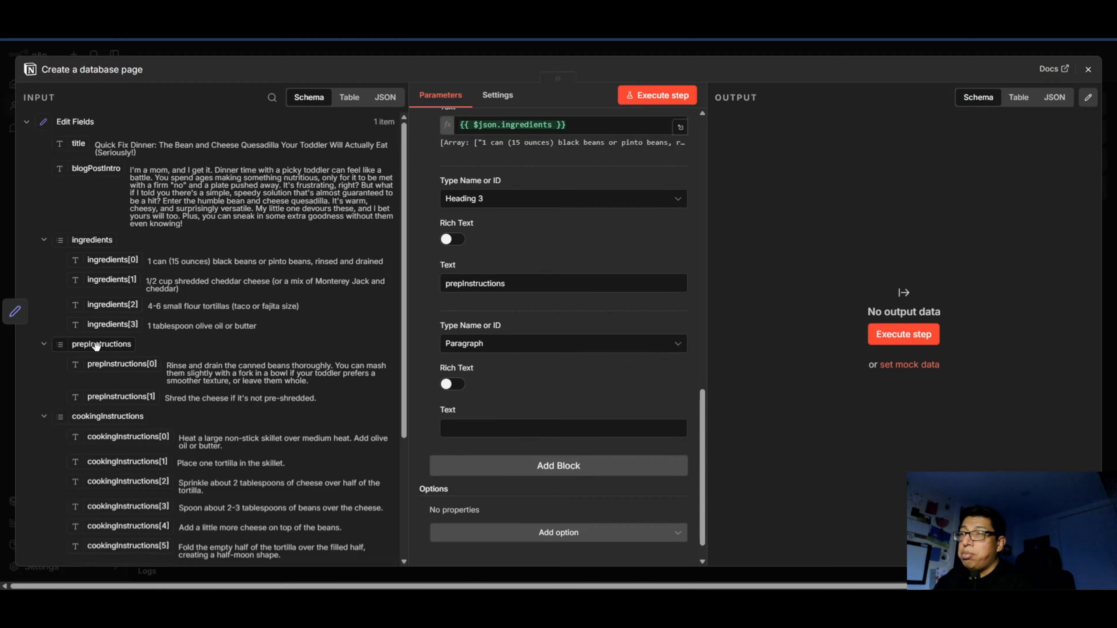
drag(97, 345, 484, 428)
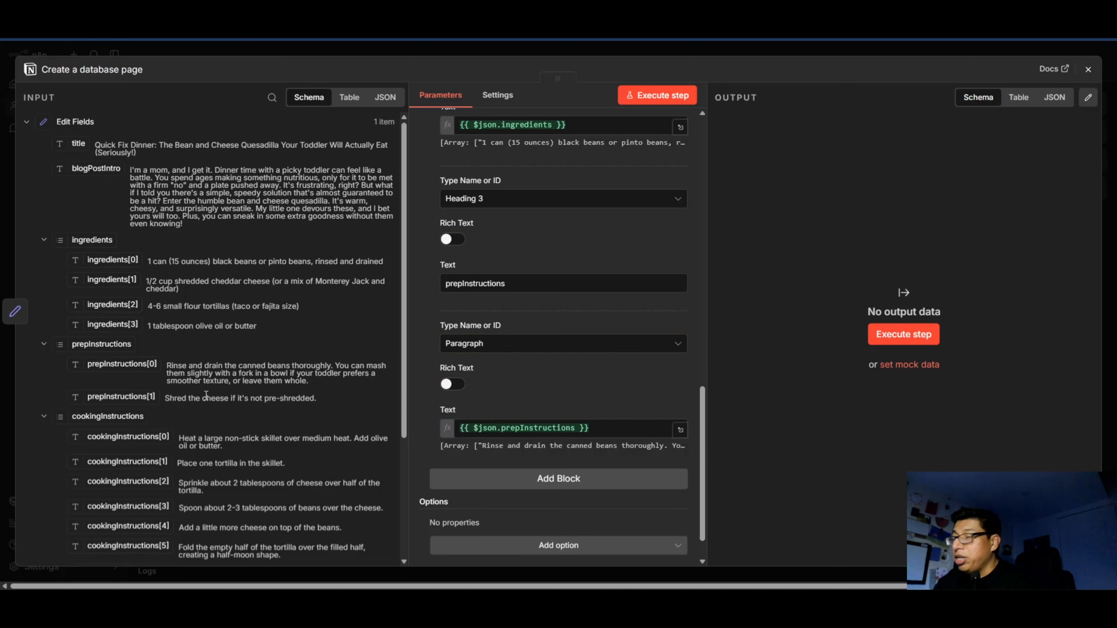
Add a Heading 3 block for the cooking instructions below the prep instructions paragraph.
scroll(151, 411, down, 4)
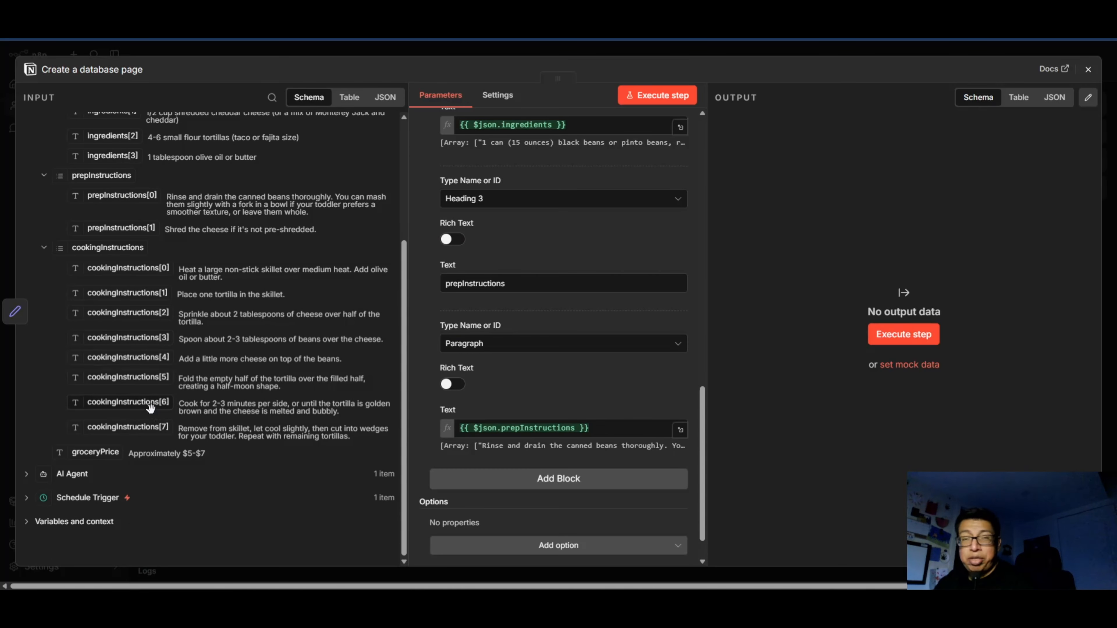
scroll(485, 394, down, 1)
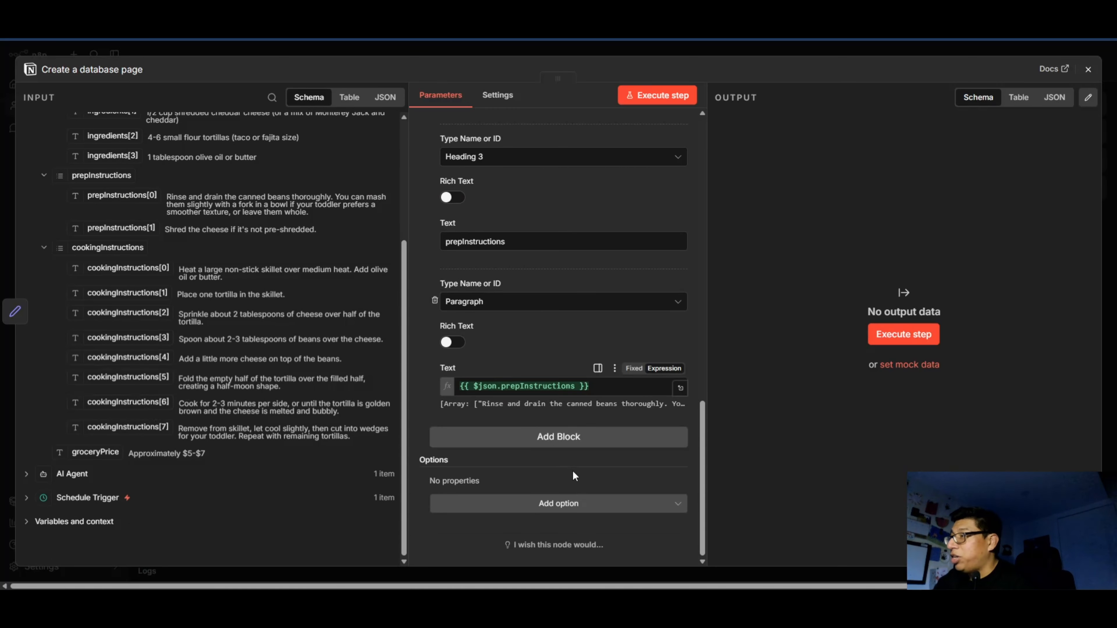
click(555, 438)
click(483, 460)
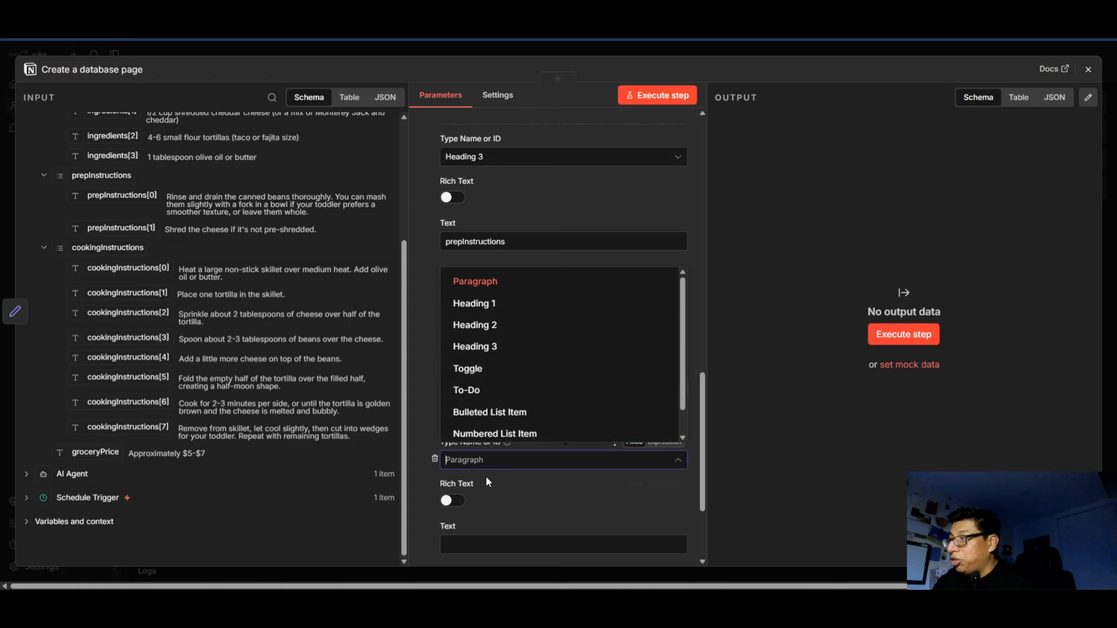
click(493, 352)
scroll(506, 523, down, 3)
click(493, 401)
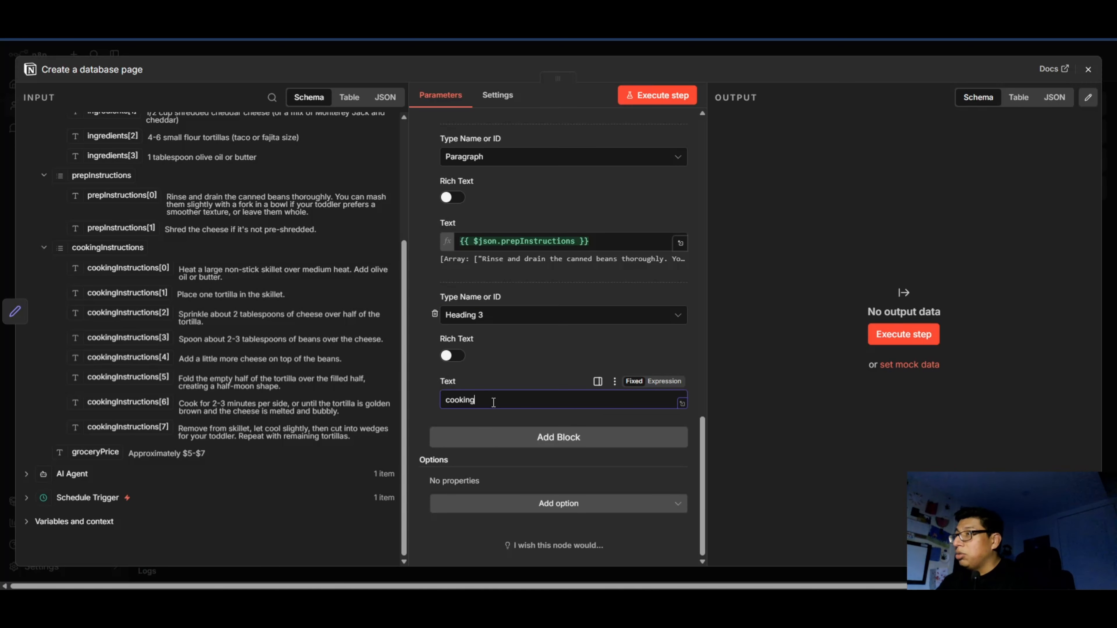
Review the database page's settings and content blocks from the title to the grocery price, and close the node.
scroll(493, 401, up, 15)
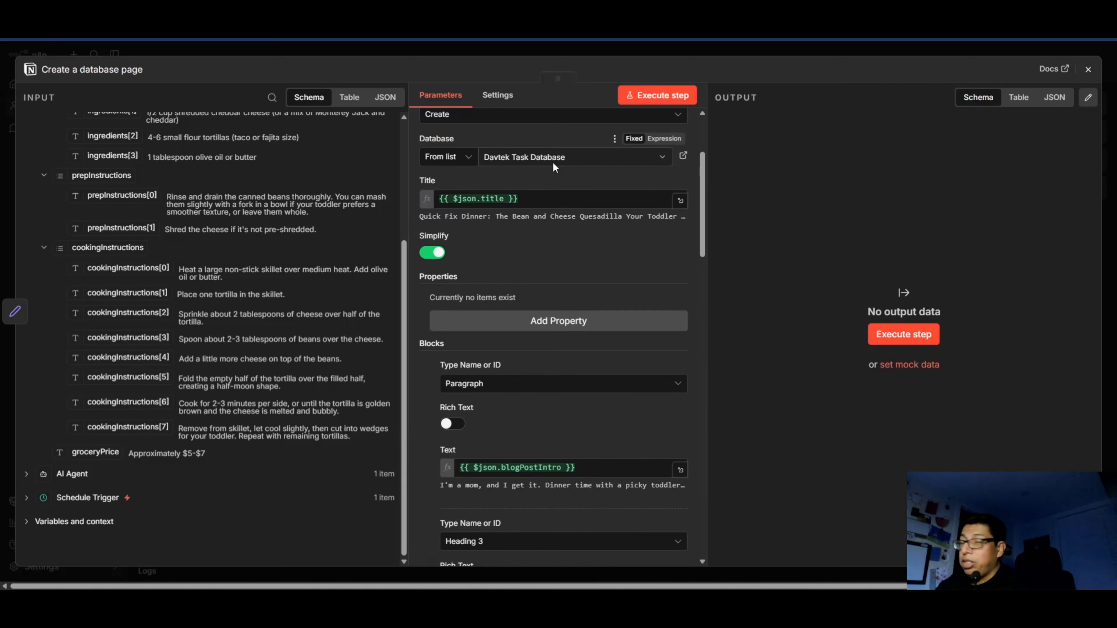
scroll(554, 168, up, 3)
scroll(493, 274, down, 7)
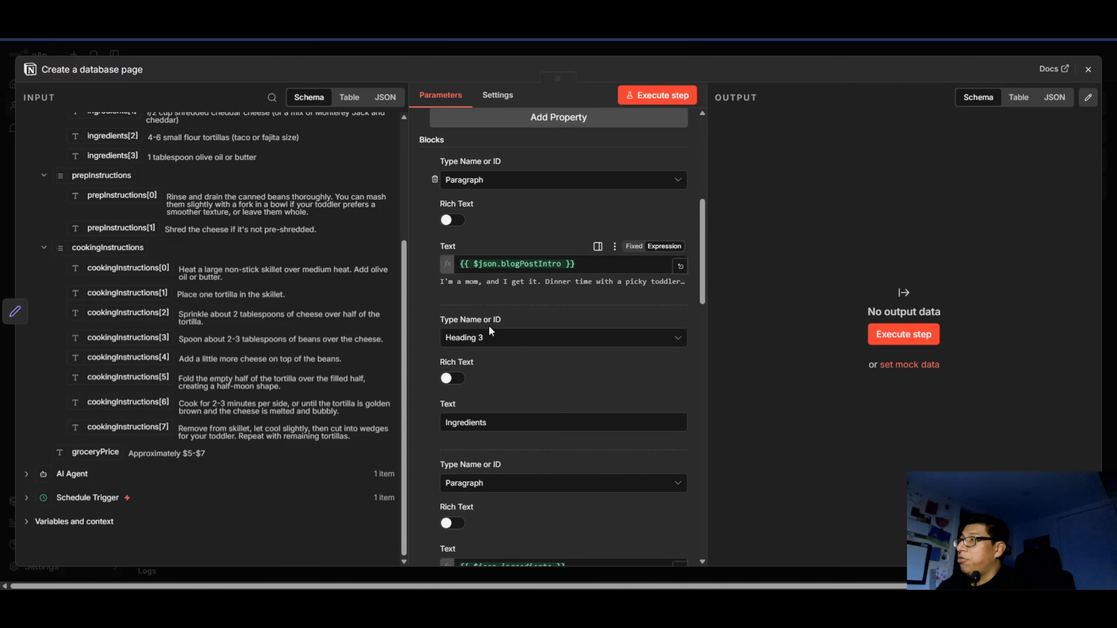
scroll(491, 330, down, 3)
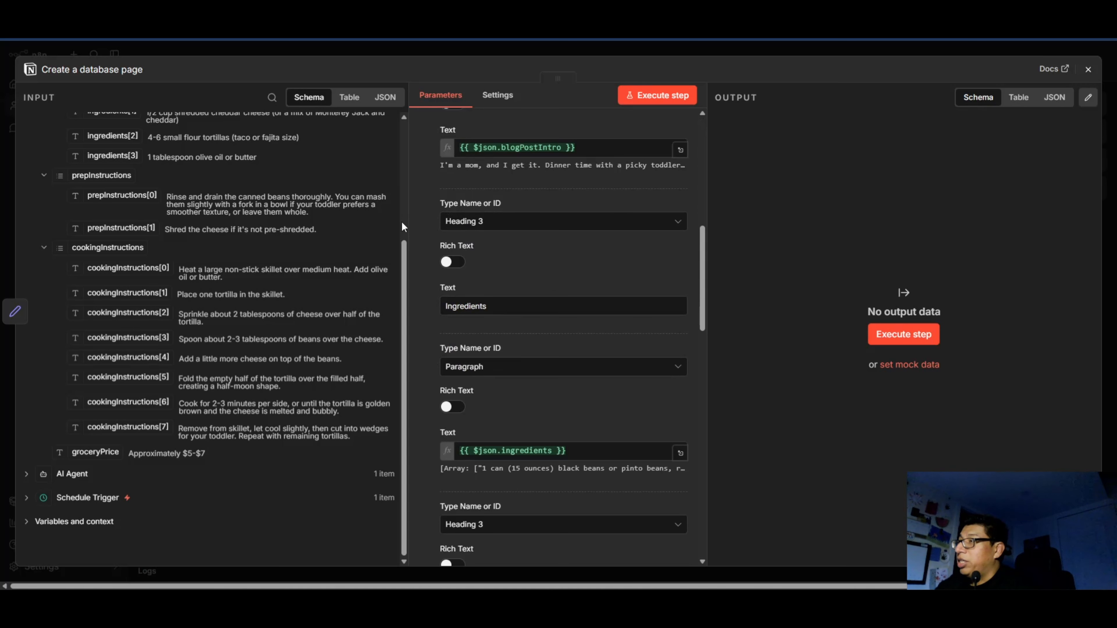
scroll(491, 232, down, 3)
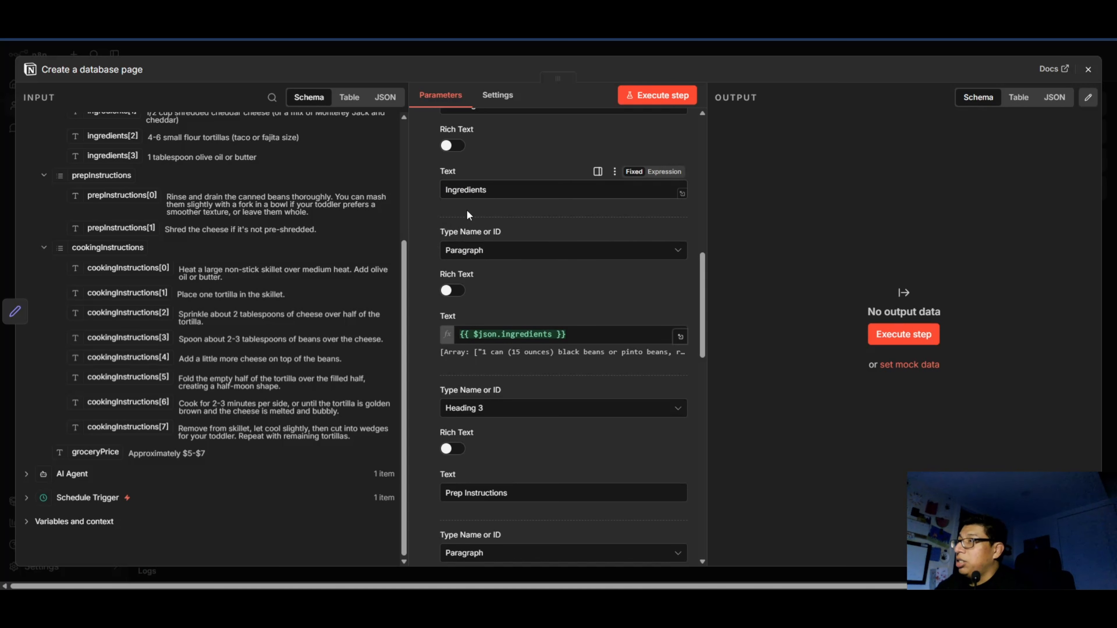
scroll(466, 209, down, 2)
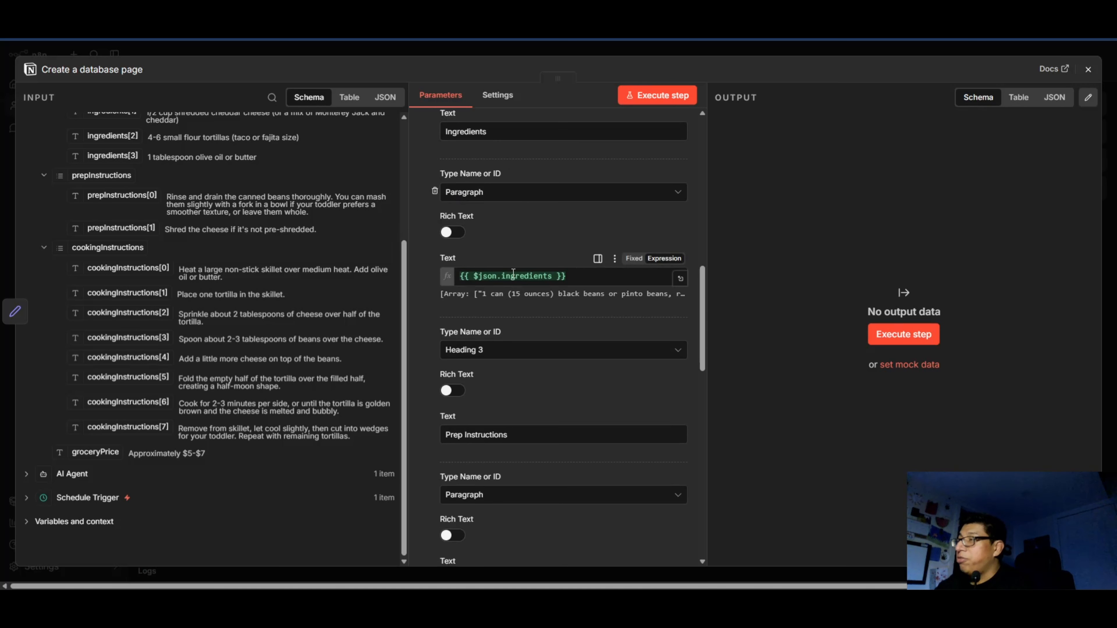
scroll(497, 354, down, 12)
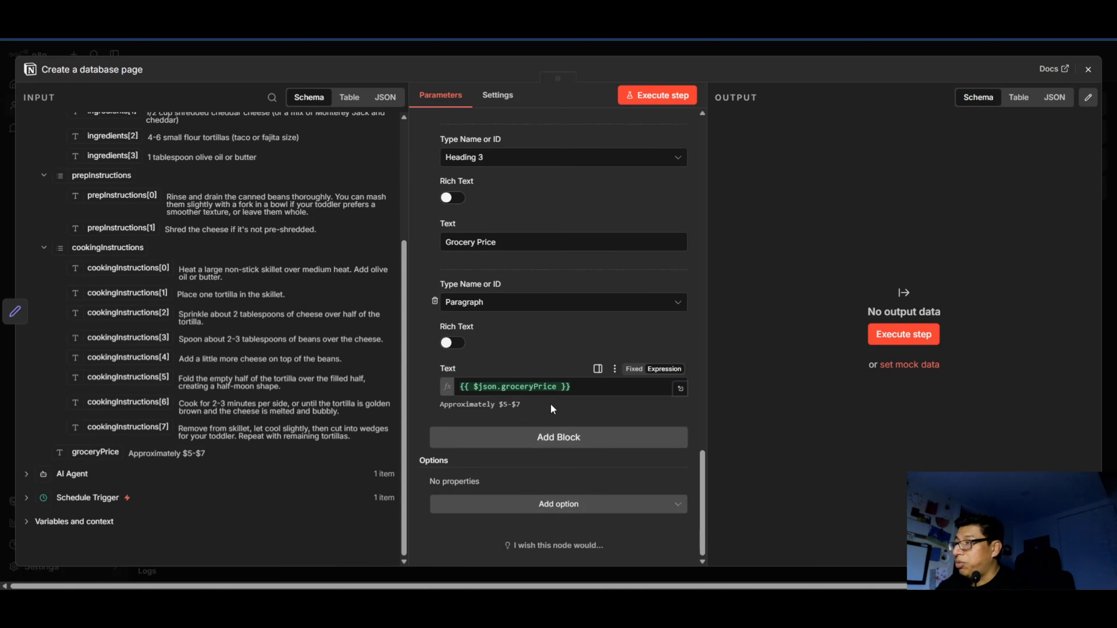
scroll(585, 387, up, 15)
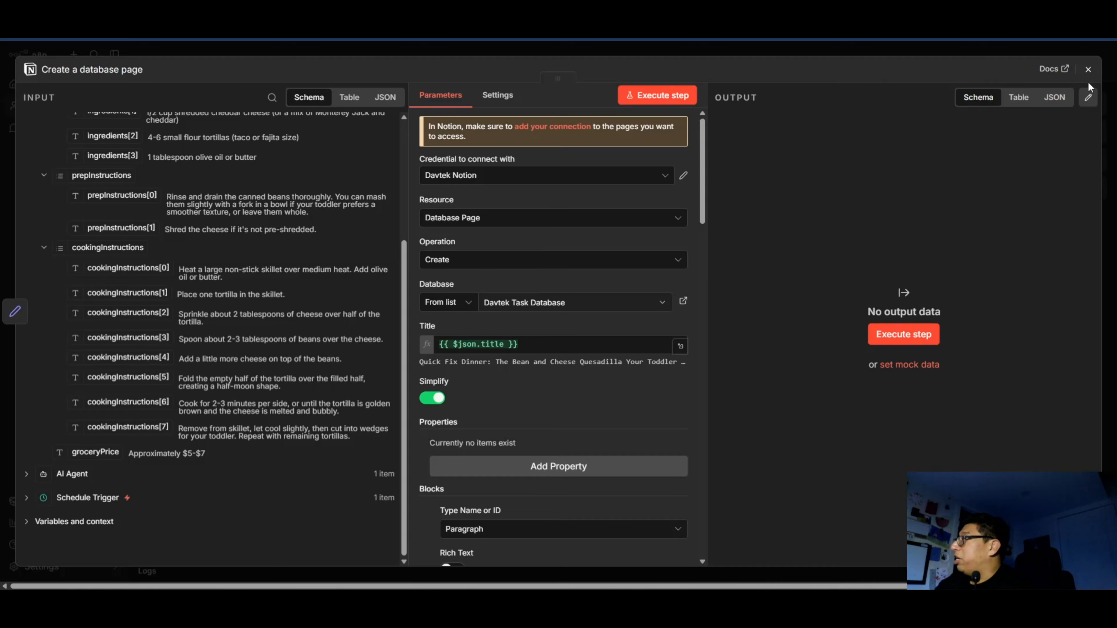
click(1088, 69)
Add a Data table node with the Insert row action after the Create a database page node.
scroll(743, 444, up, 2)
scroll(706, 421, down, 4)
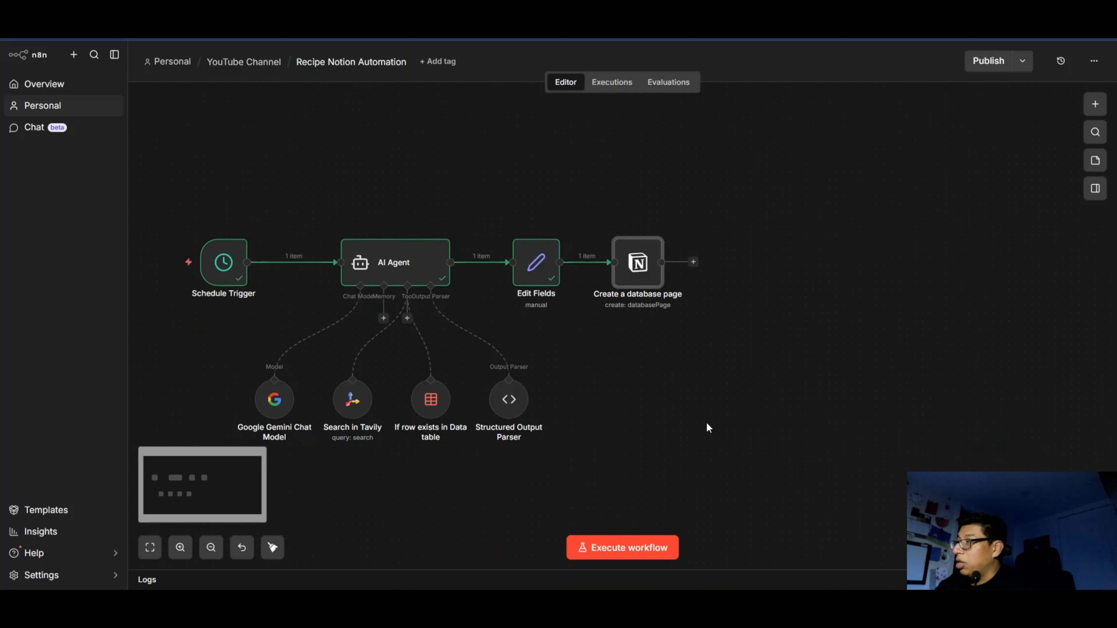
click(693, 262)
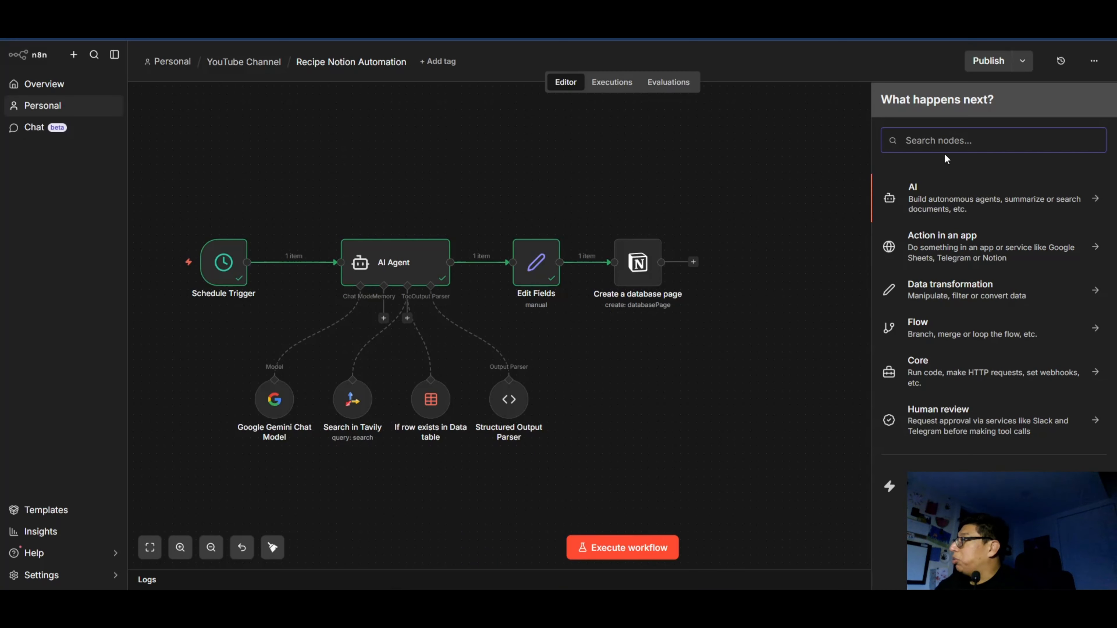
text(data)
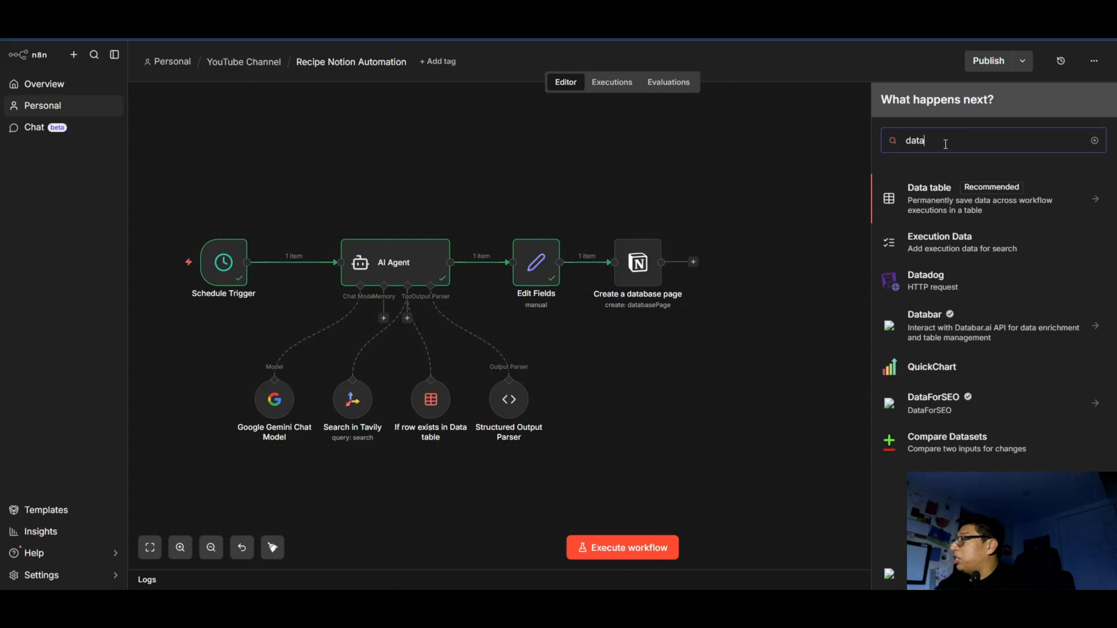
click(949, 216)
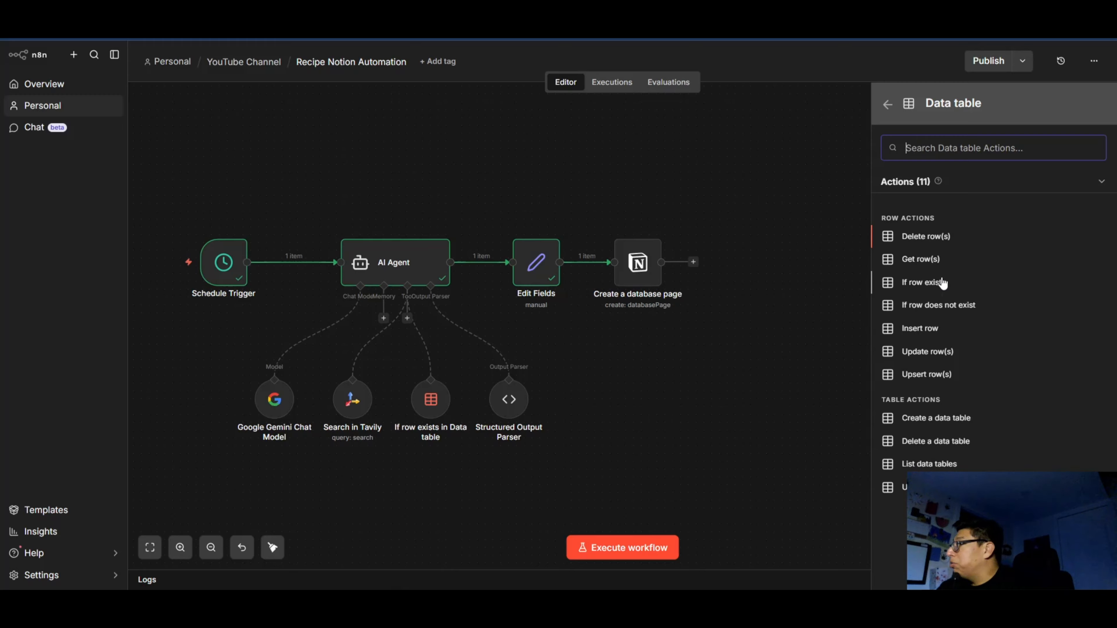
click(936, 335)
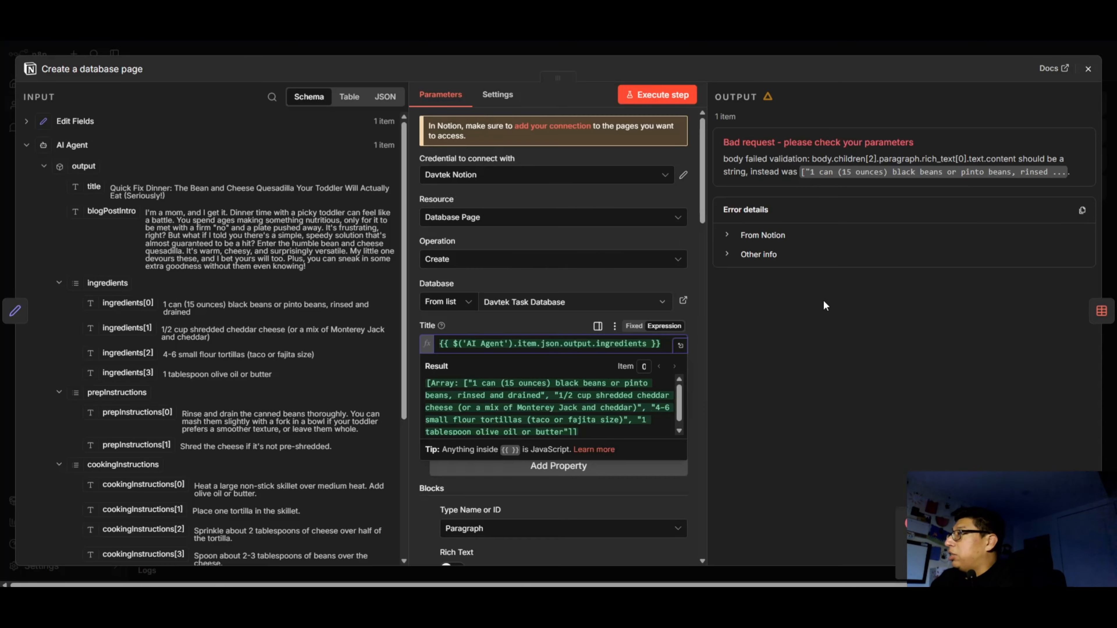
Examine the error in the Create a database page node's output and the input fields from the AI Agent.
click(824, 302)
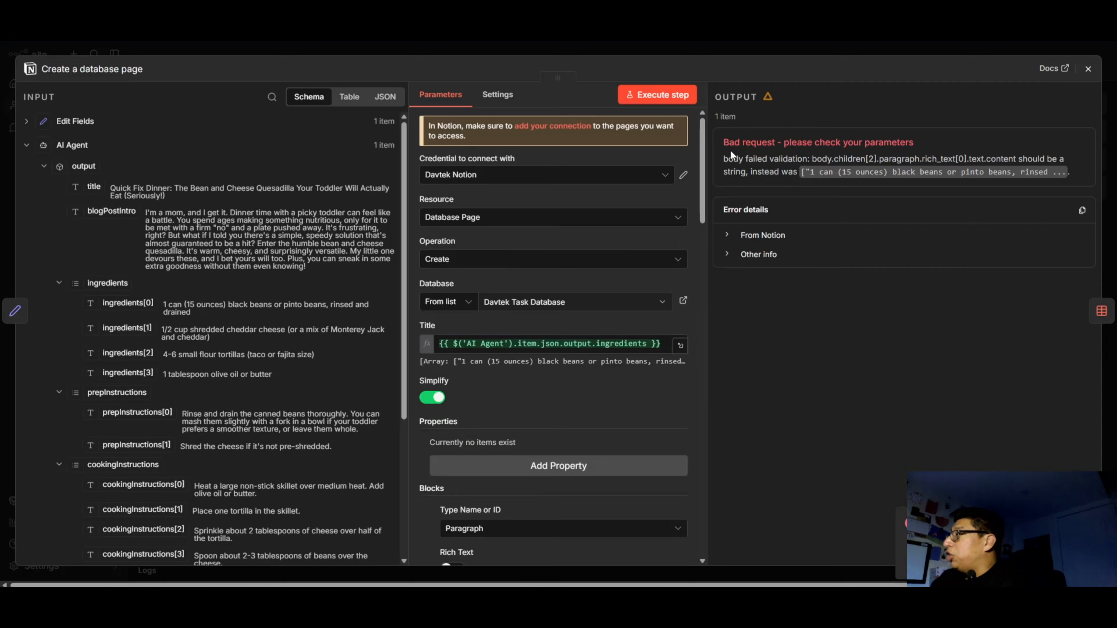
drag(730, 149, 925, 171)
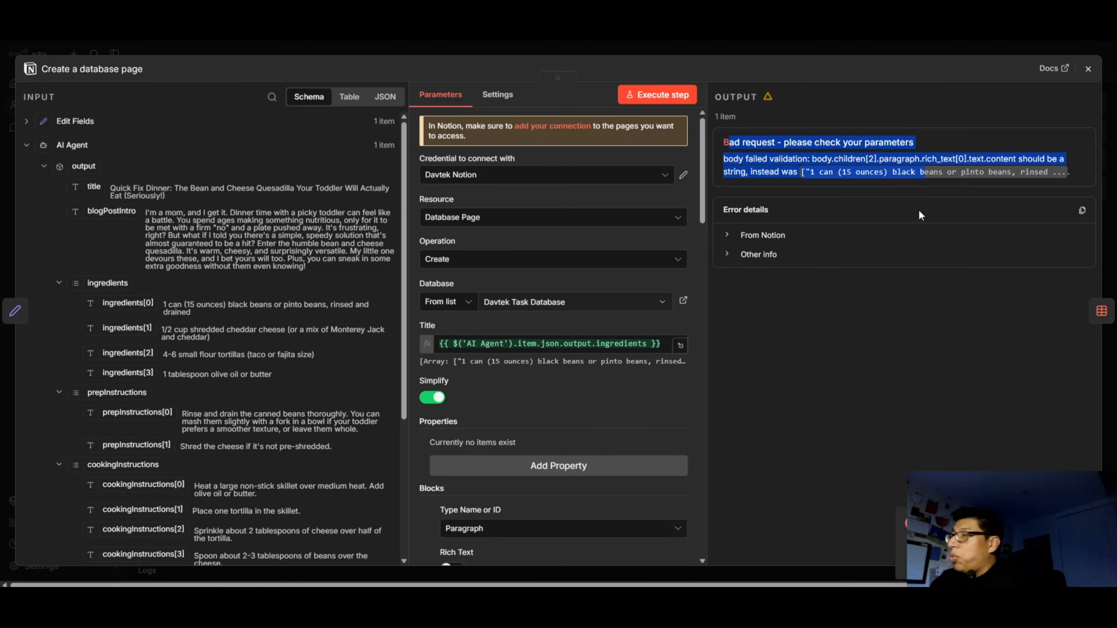
scroll(353, 215, down, 2)
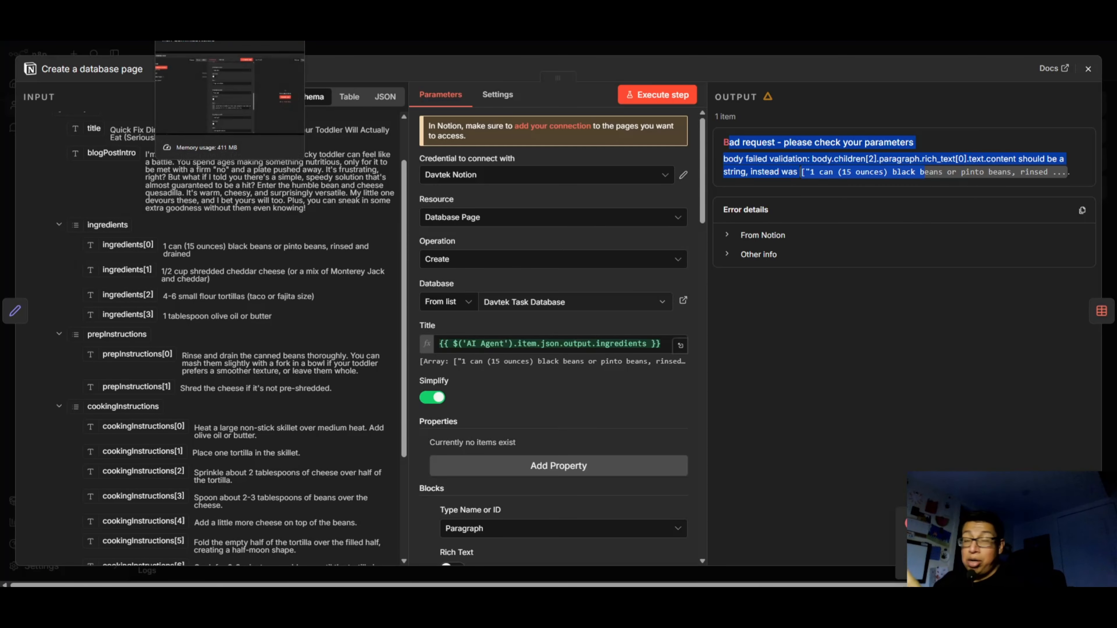
Switch to the other n8n browser tab and copy the expression in the paragraph under Prep Instructions that maps prepInstructions into bulleted lines.
click(198, 5)
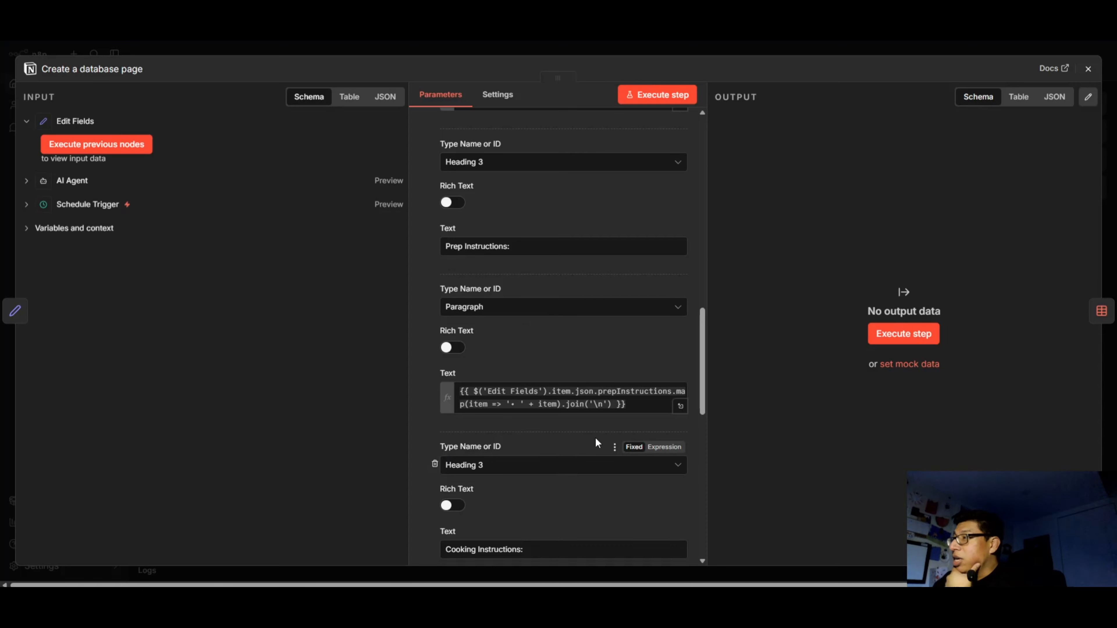
scroll(625, 409, down, 3)
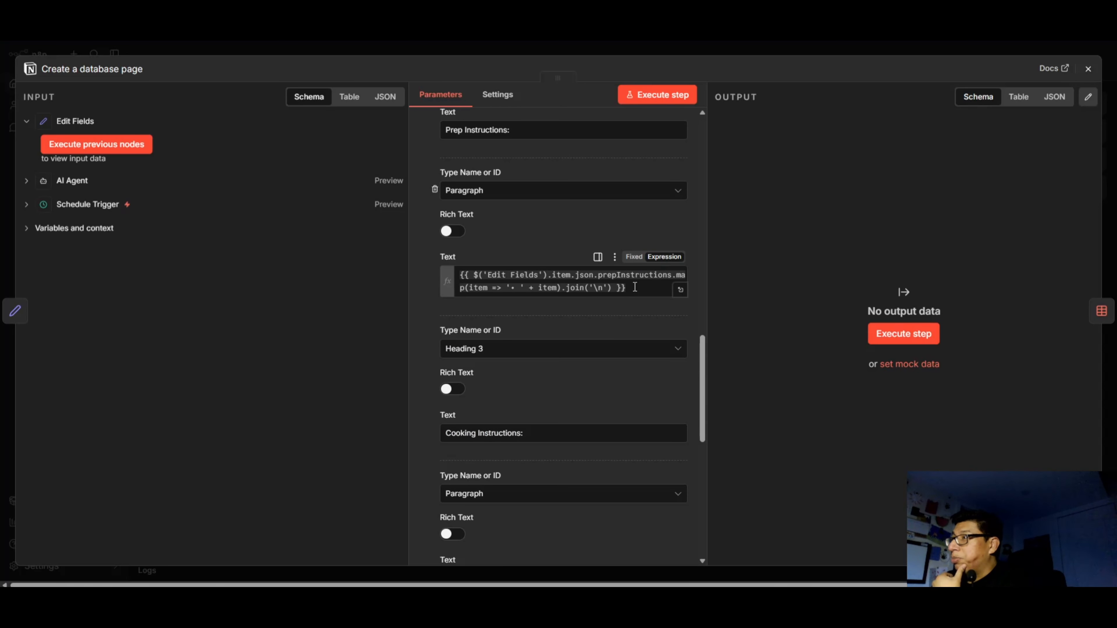
drag(635, 287, 458, 267)
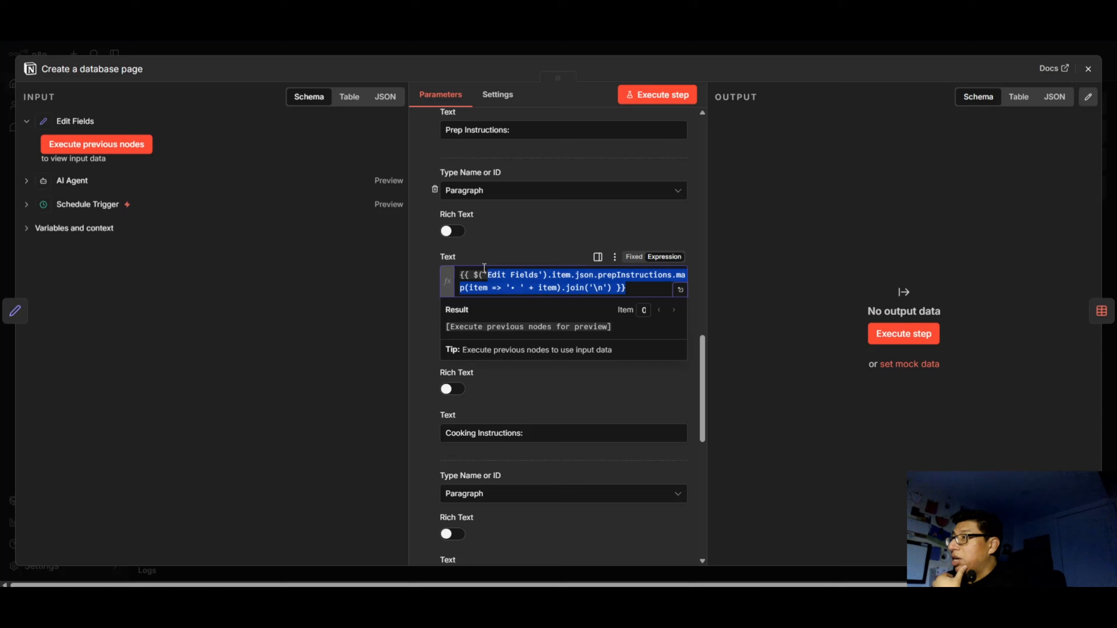
click(558, 288)
text())
click(638, 287)
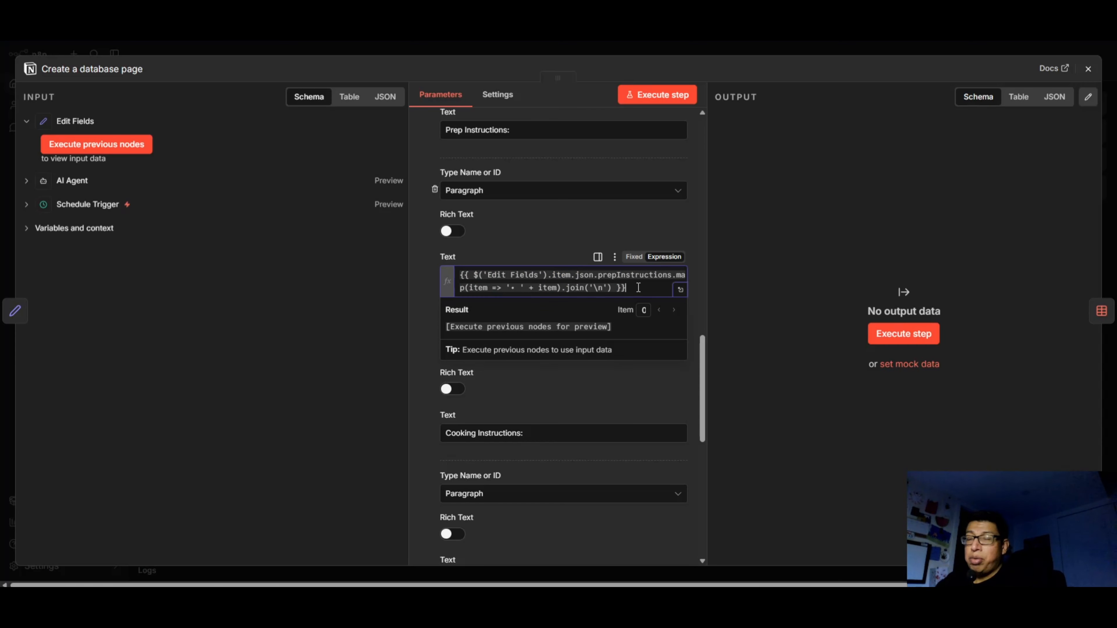
drag(640, 286, 413, 278)
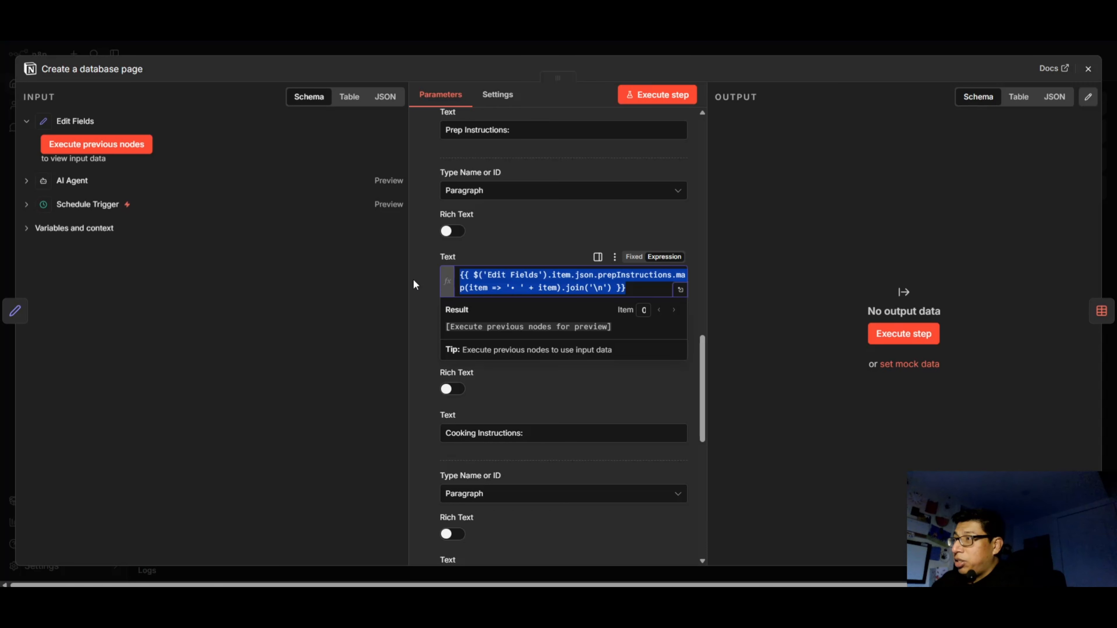
right_click(499, 281)
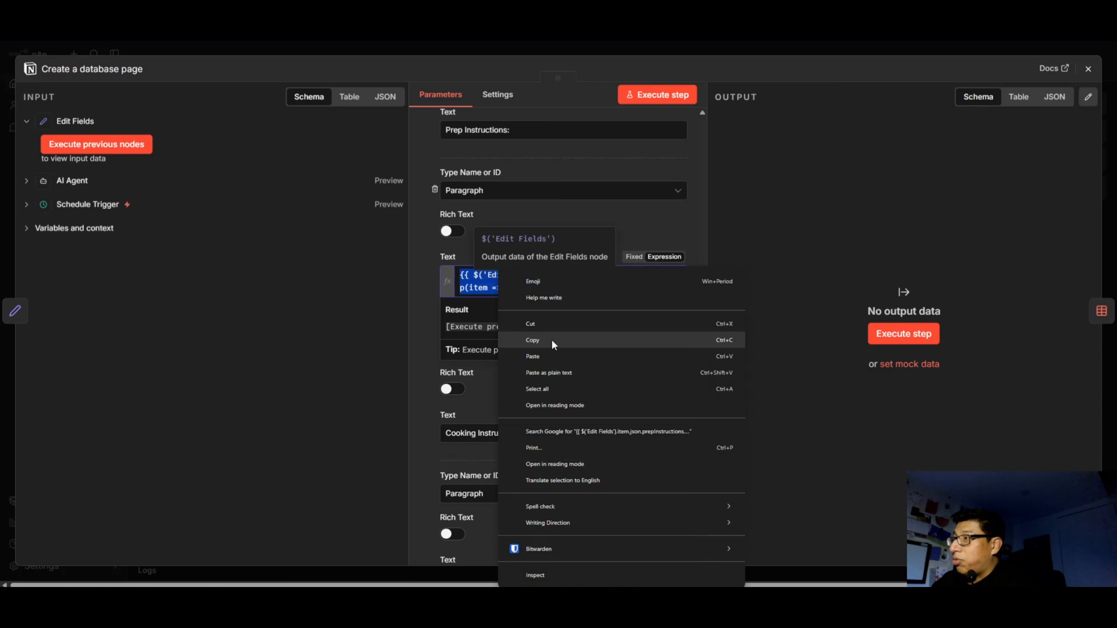
click(551, 340)
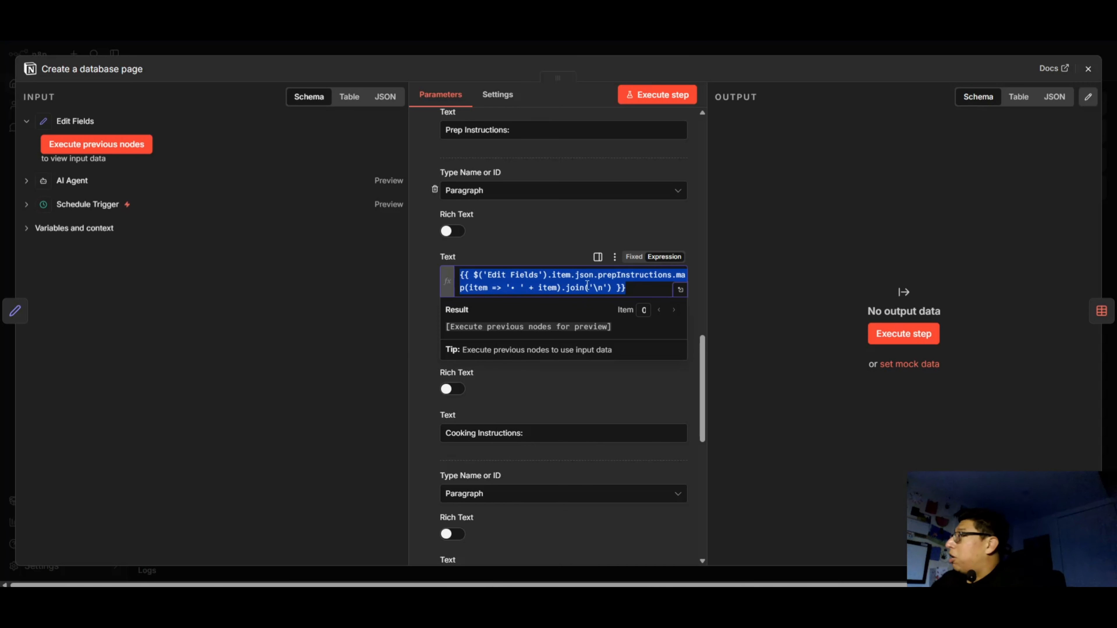
right_click(492, 275)
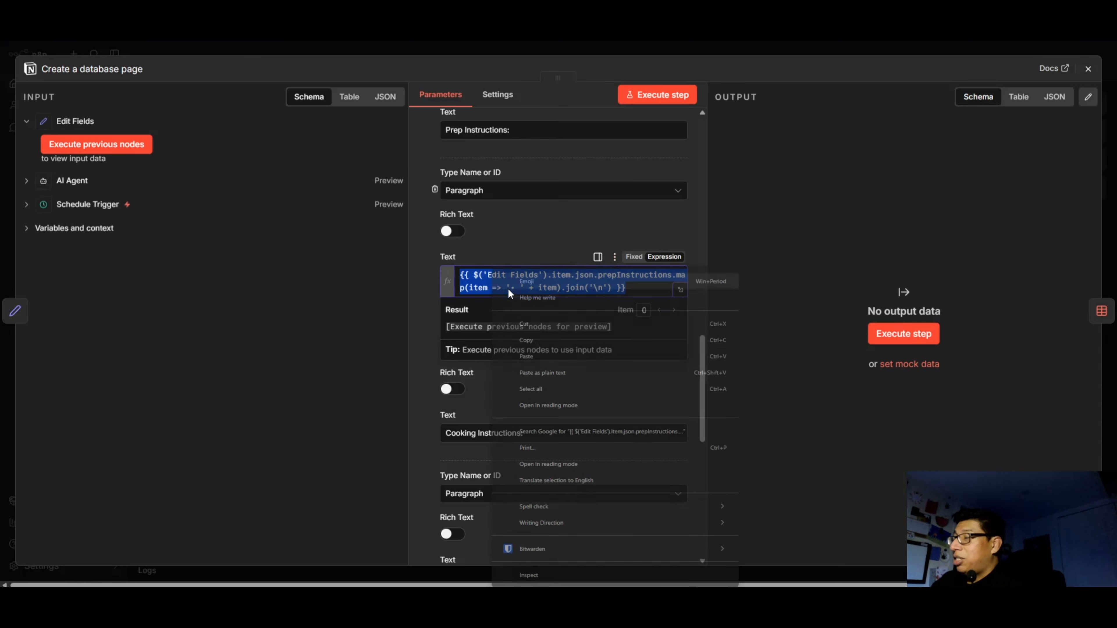
click(528, 340)
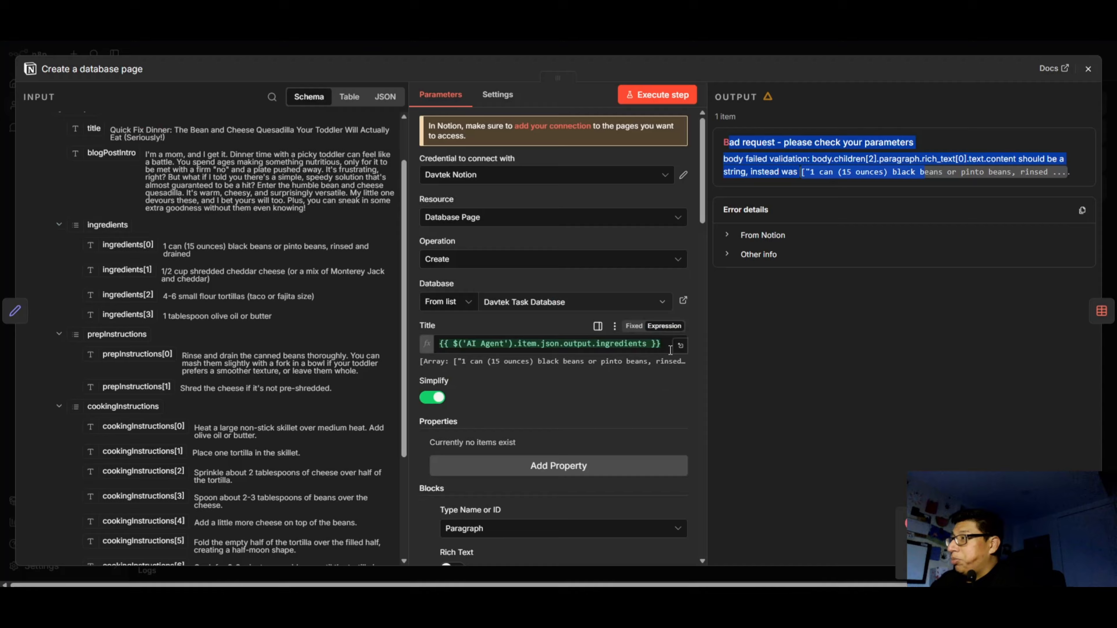
Replace the text of the paragraph under the Ingredients heading with the copied expression that maps prepInstructions into bulleted lines.
drag(661, 344, 422, 336)
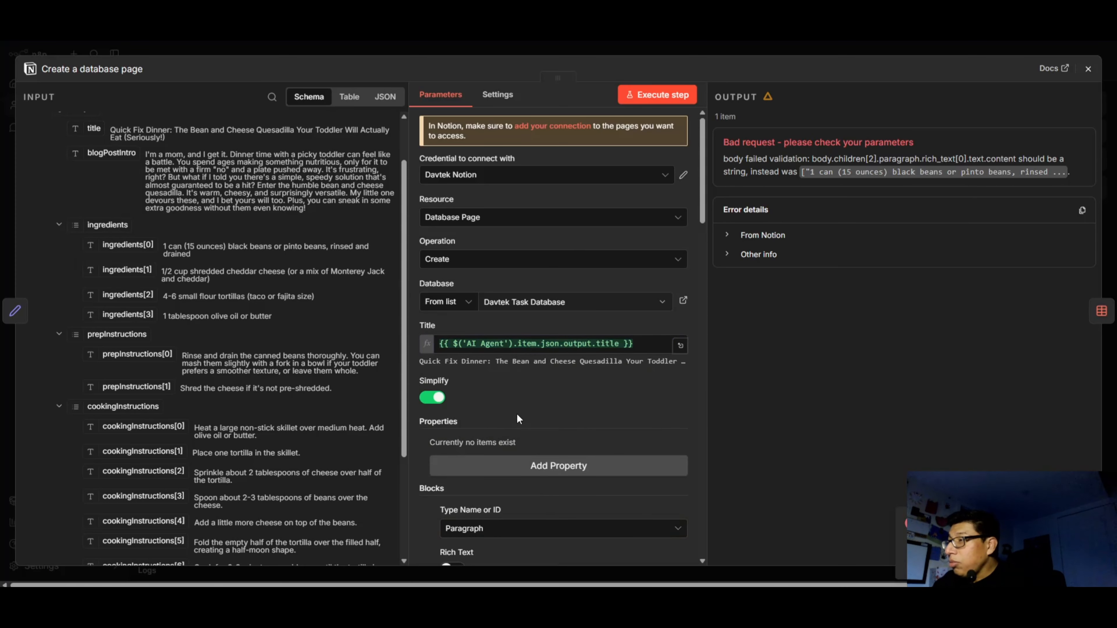
scroll(520, 417, down, 5)
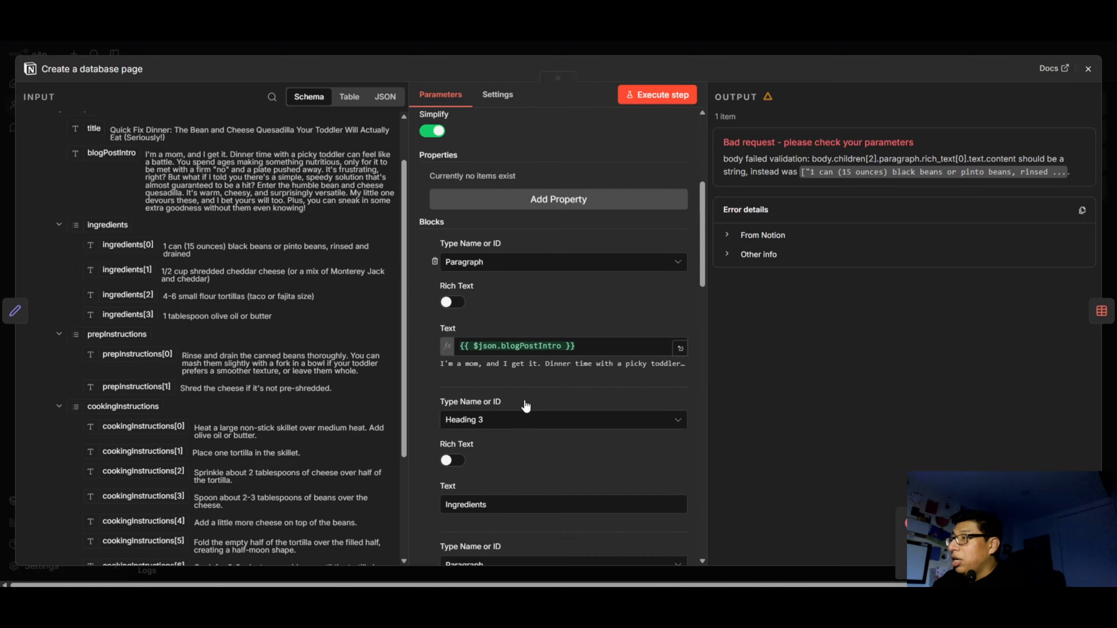
scroll(525, 406, down, 7)
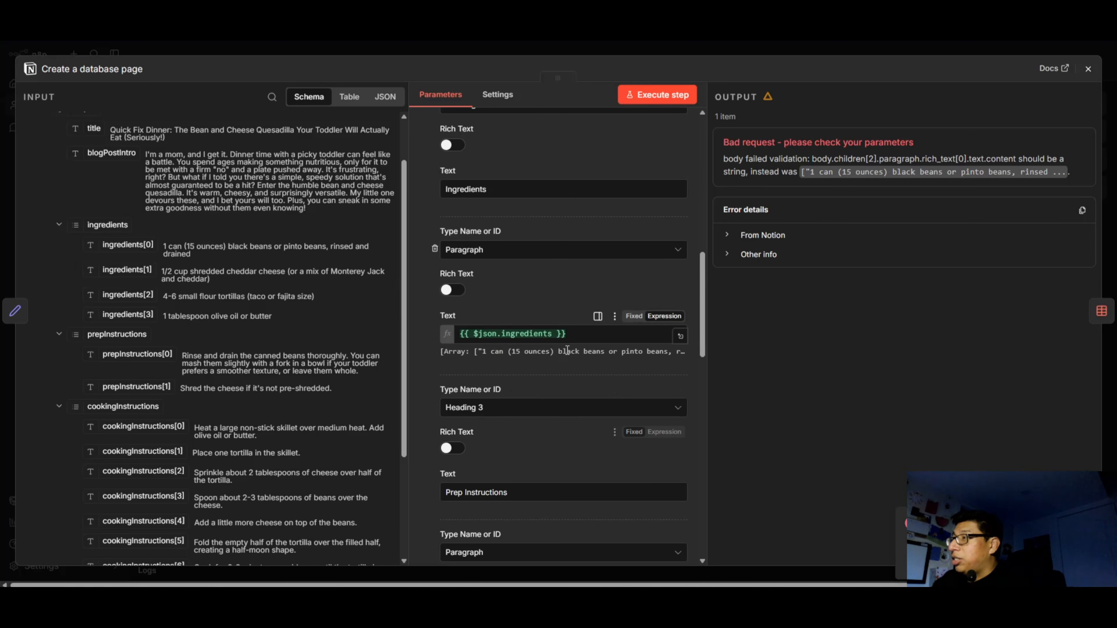
scroll(567, 350, up, 1)
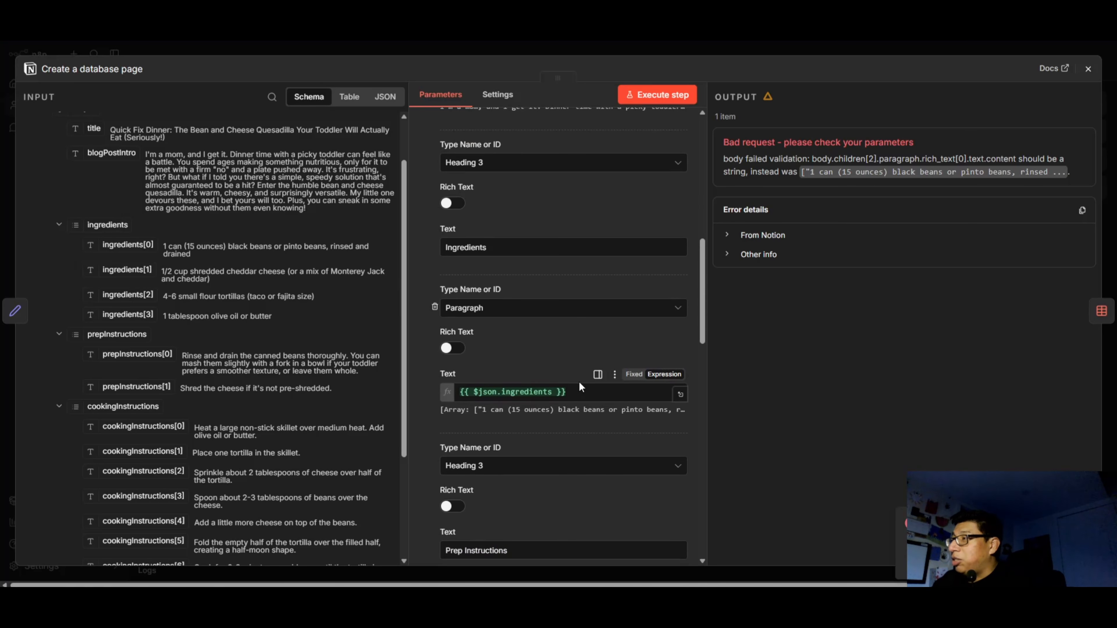
click(579, 384)
scroll(531, 394, up, 3)
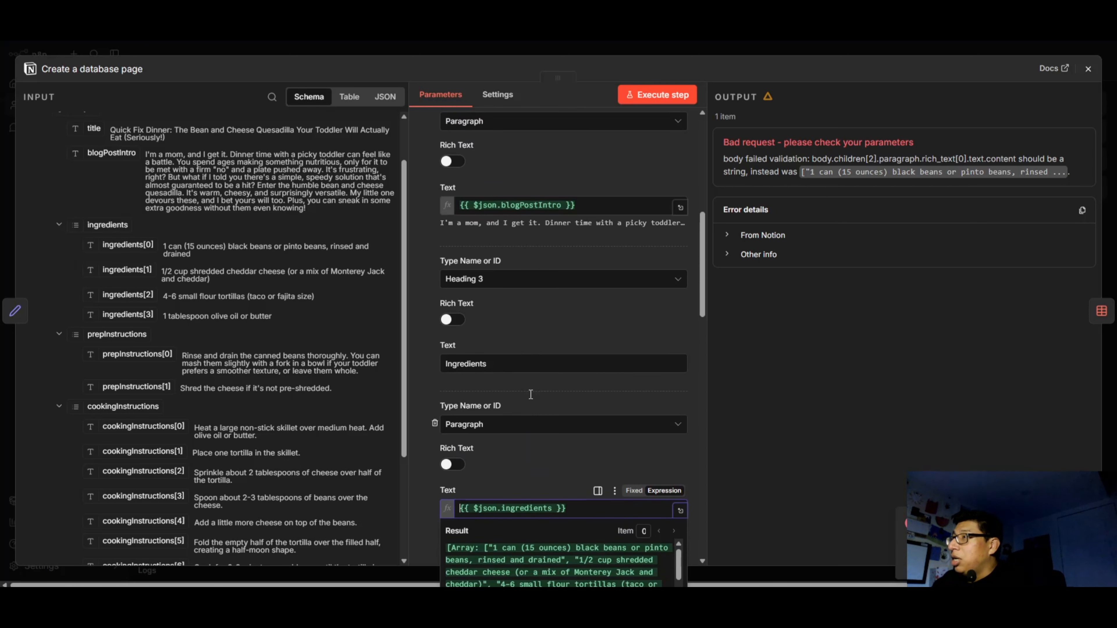
scroll(570, 336, down, 4)
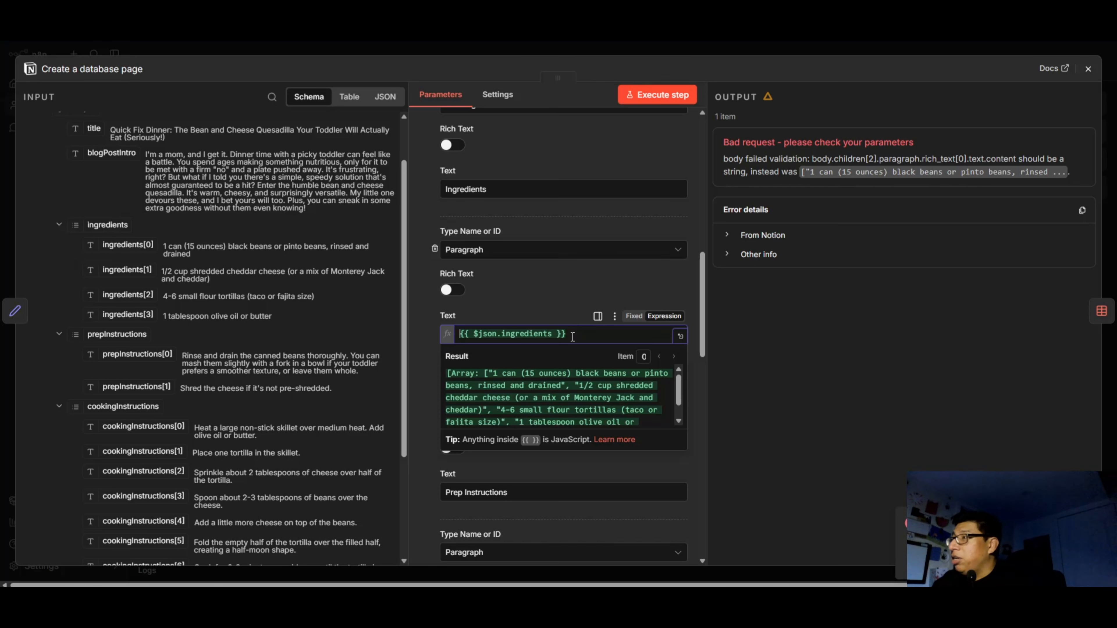
drag(571, 335, 459, 338)
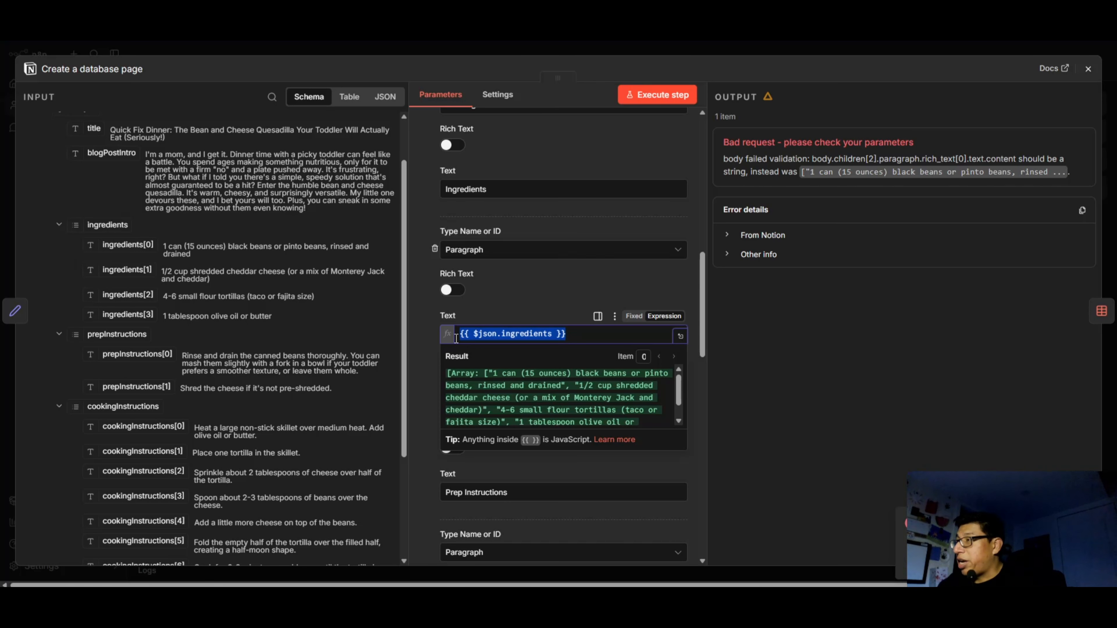
key(ctrl+v)
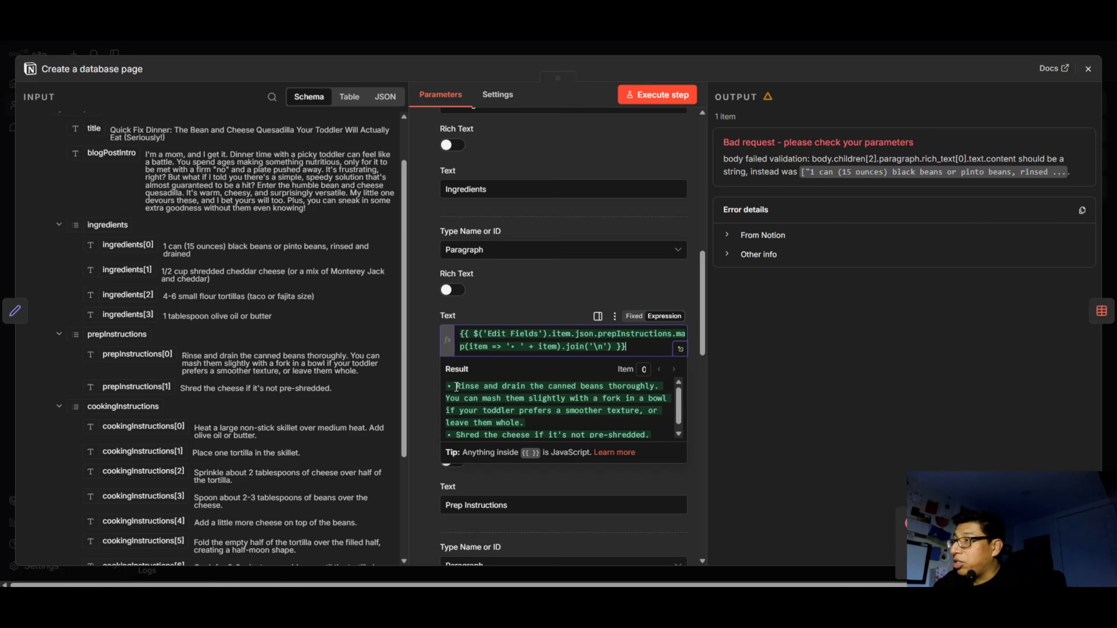
scroll(463, 387, down, 1)
click(423, 428)
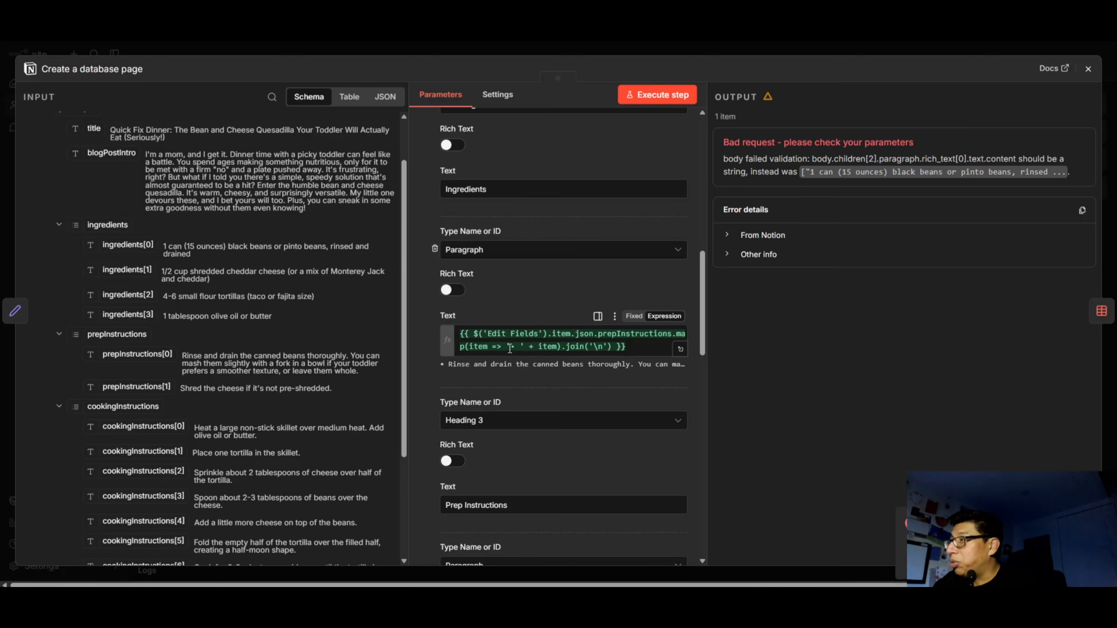
drag(506, 348, 527, 349)
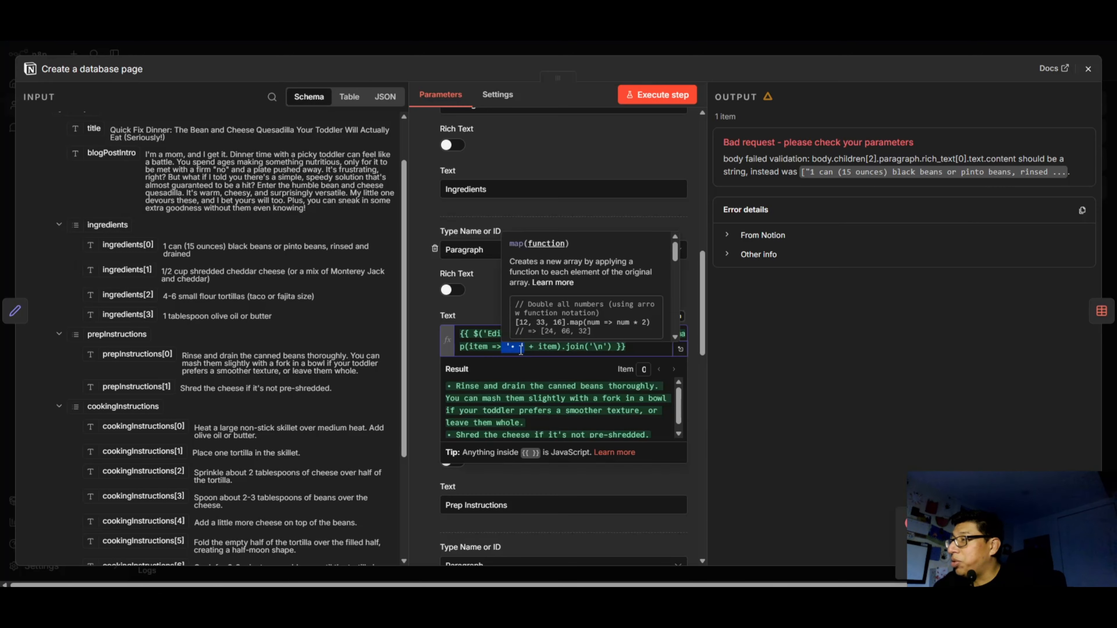
click(517, 348)
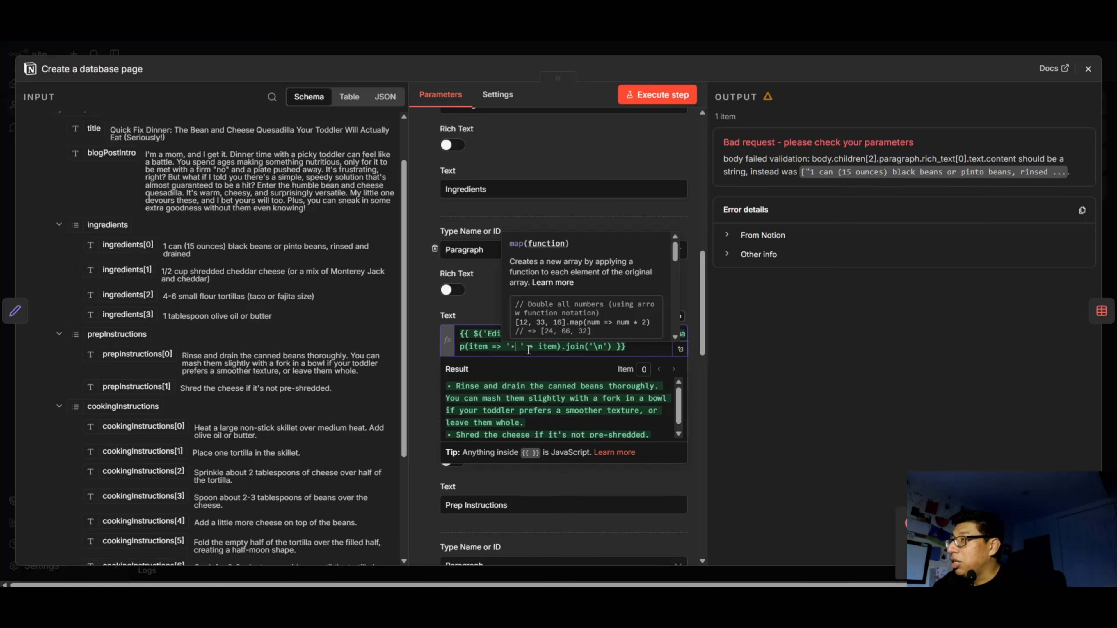
drag(542, 349, 618, 351)
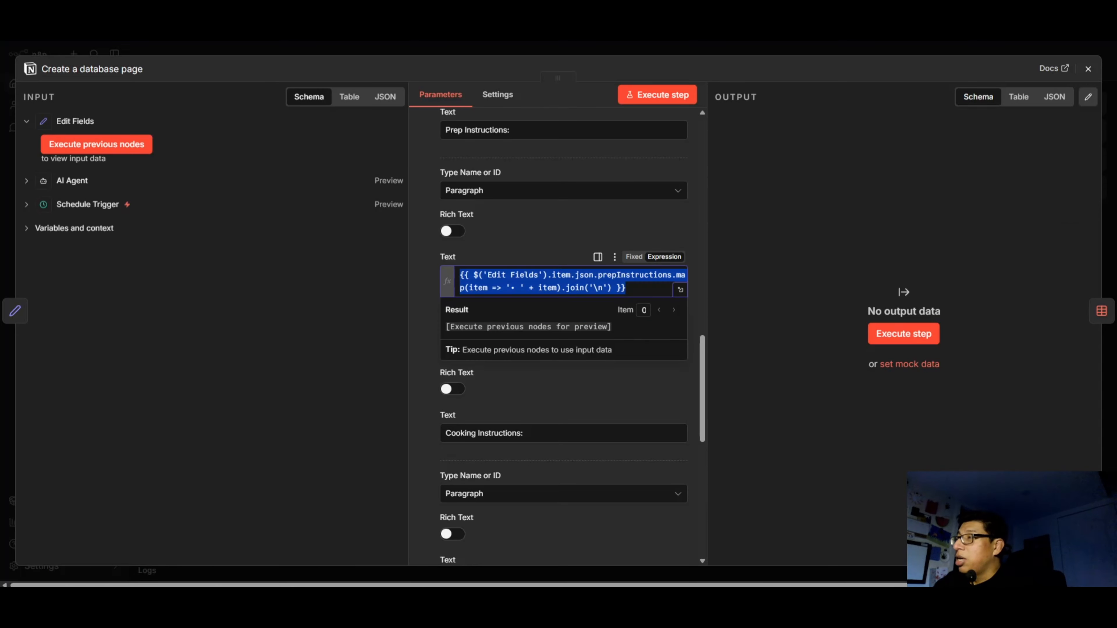
Copy the cookingInstructions map/join expression from the other n8n browser tab and replace the Cooking Instructions paragraph's text with it.
click(416, 303)
scroll(417, 301, down, 5)
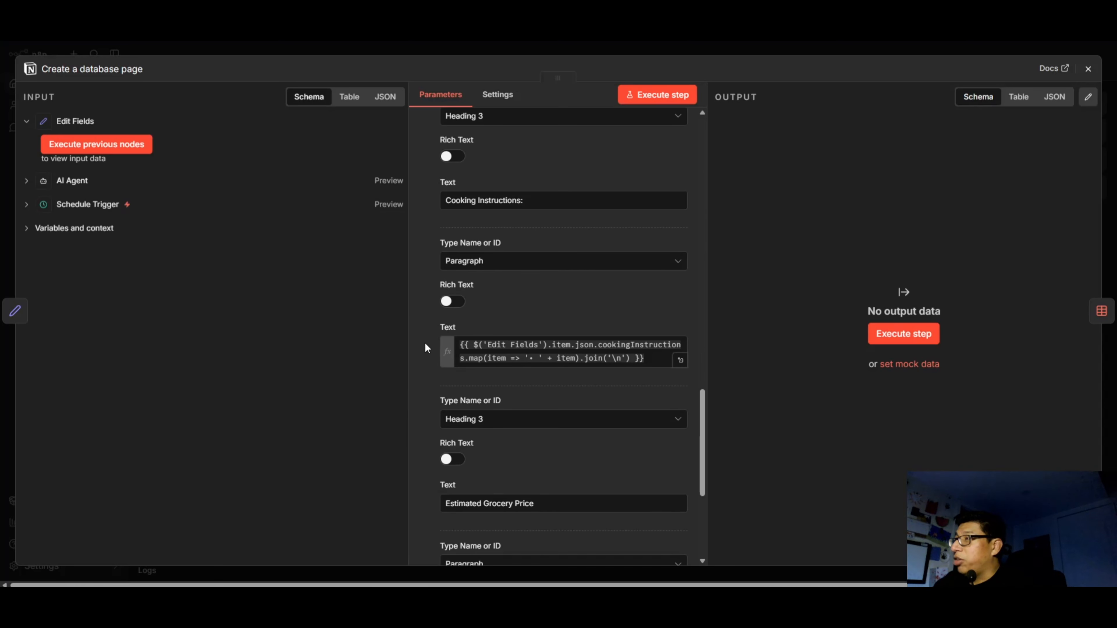
drag(644, 358, 454, 335)
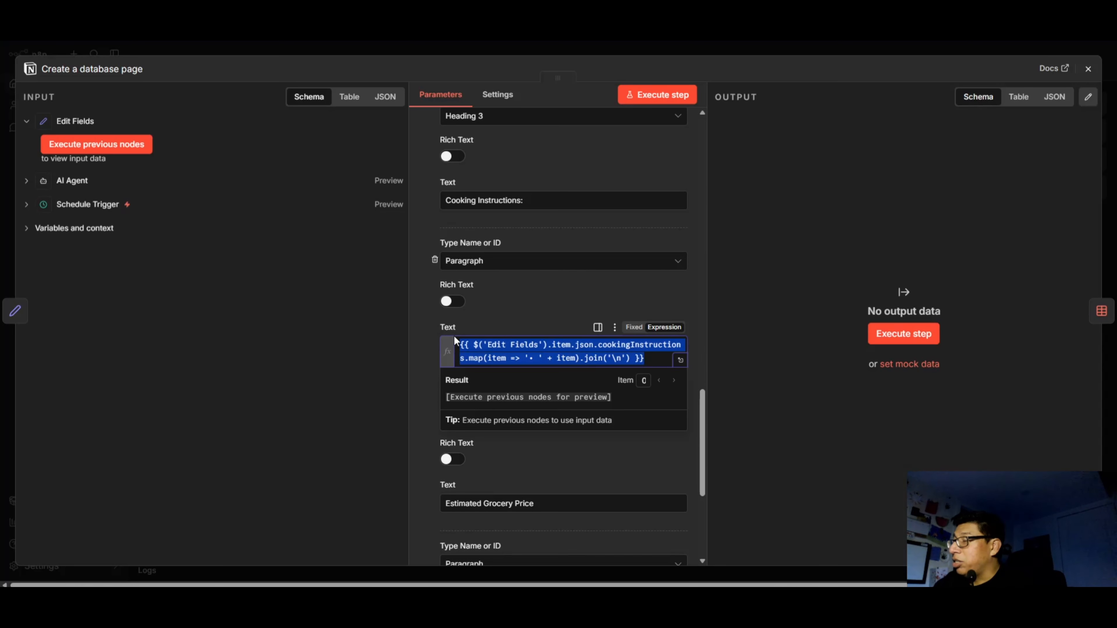
right_click(508, 348)
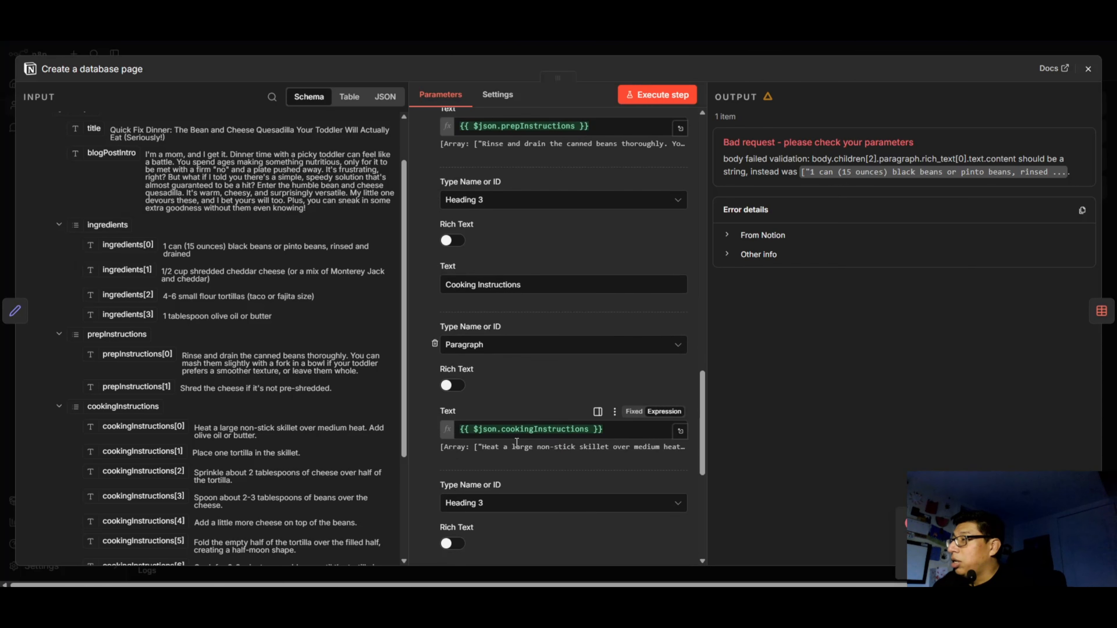
drag(615, 372, 449, 375)
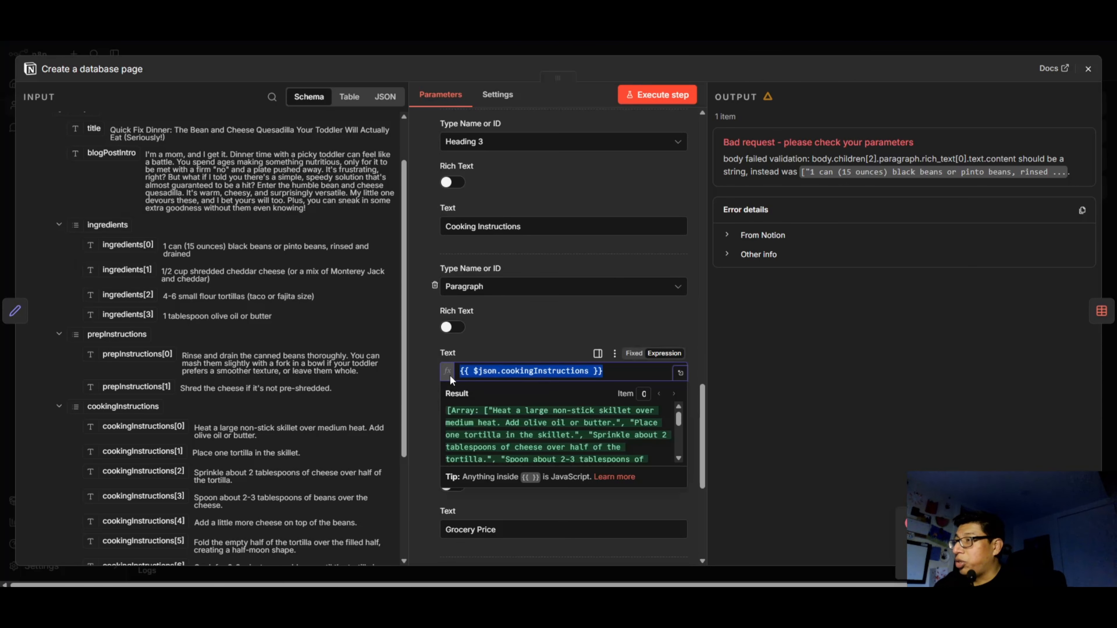
key(ctrl+v)
Copy the prepInstructions map/join expression from the Ingredients paragraph and replace the Prep Instructions paragraph's text with it.
scroll(597, 418, up, 5)
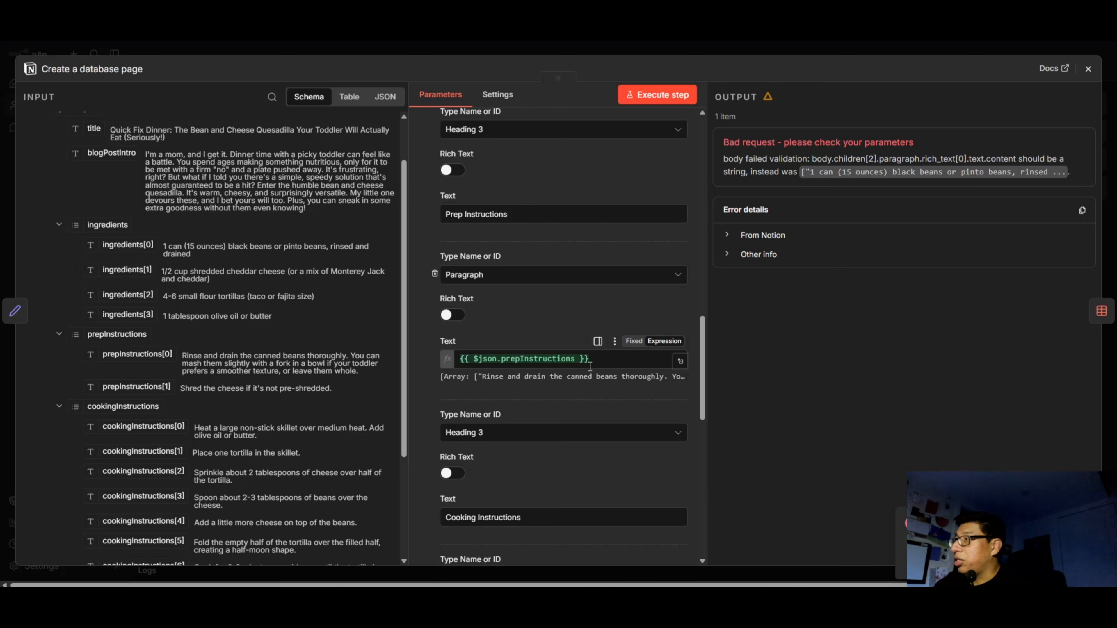
scroll(591, 354, up, 5)
drag(629, 290, 432, 257)
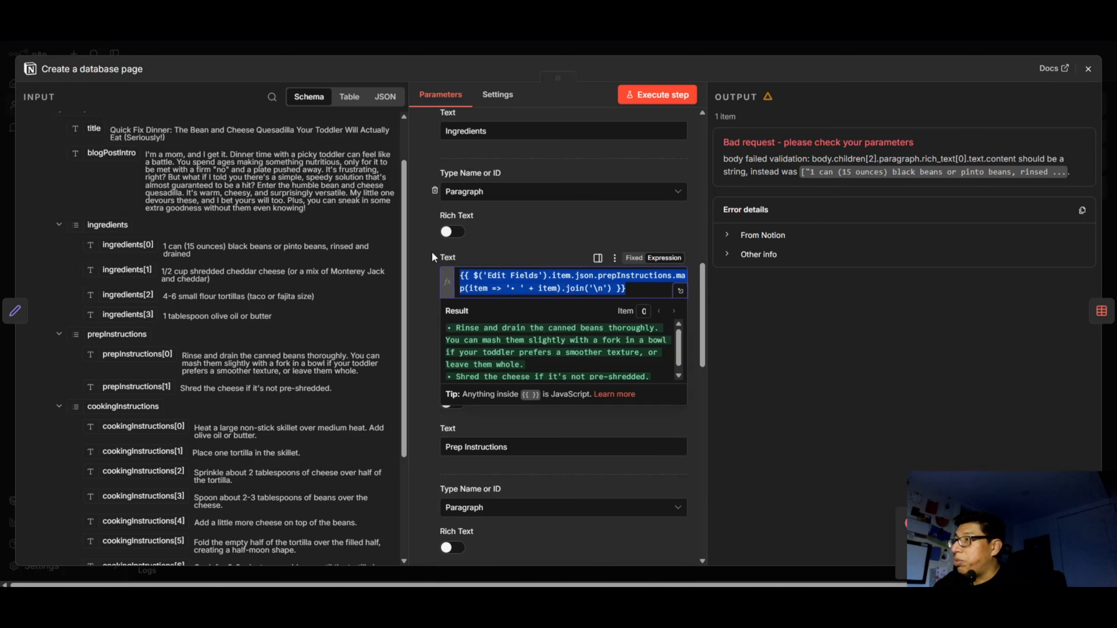
click(583, 421)
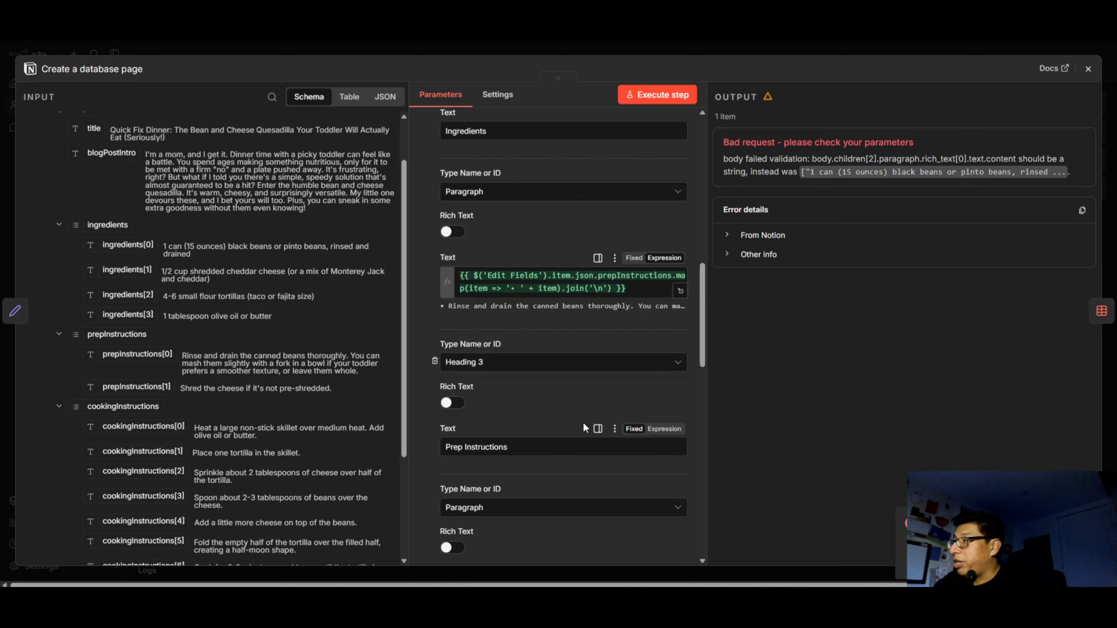
scroll(567, 415, down, 6)
click(463, 302)
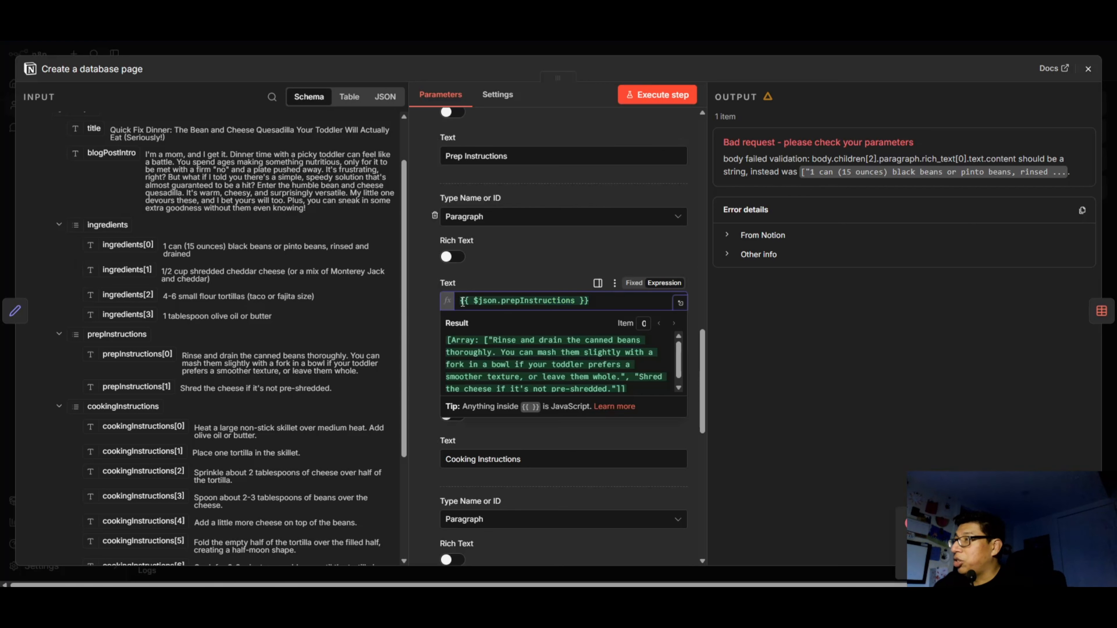
key(ctrl+a)
key(ctrl+v)
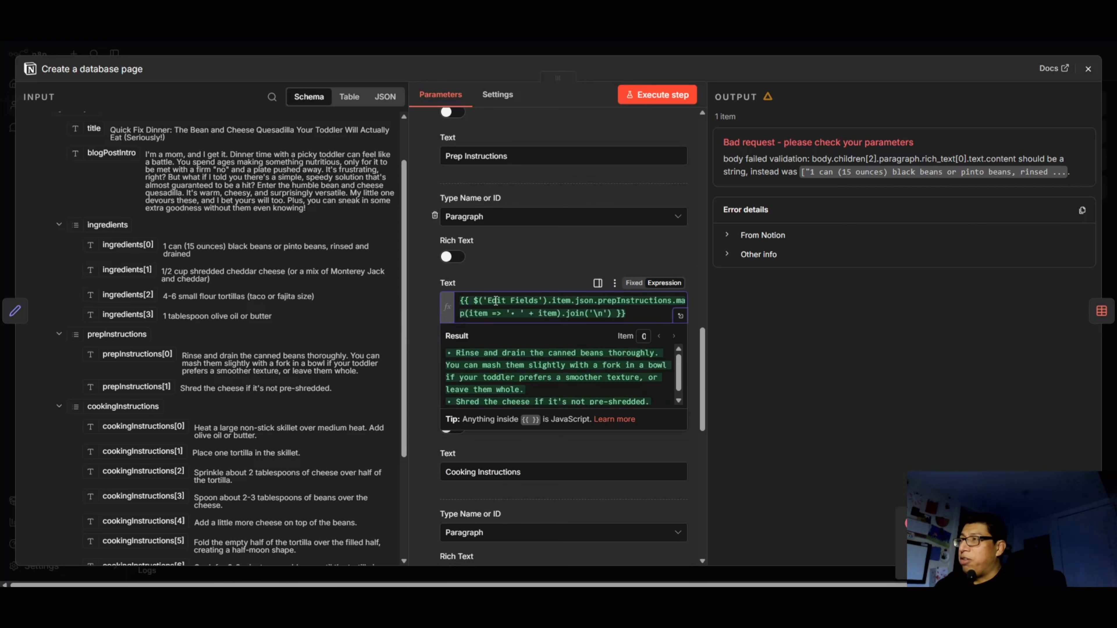
Change prepInstructions to ingredients in the map/join expression of the paragraph under the Ingredients heading.
scroll(503, 327, up, 3)
scroll(504, 327, up, 2)
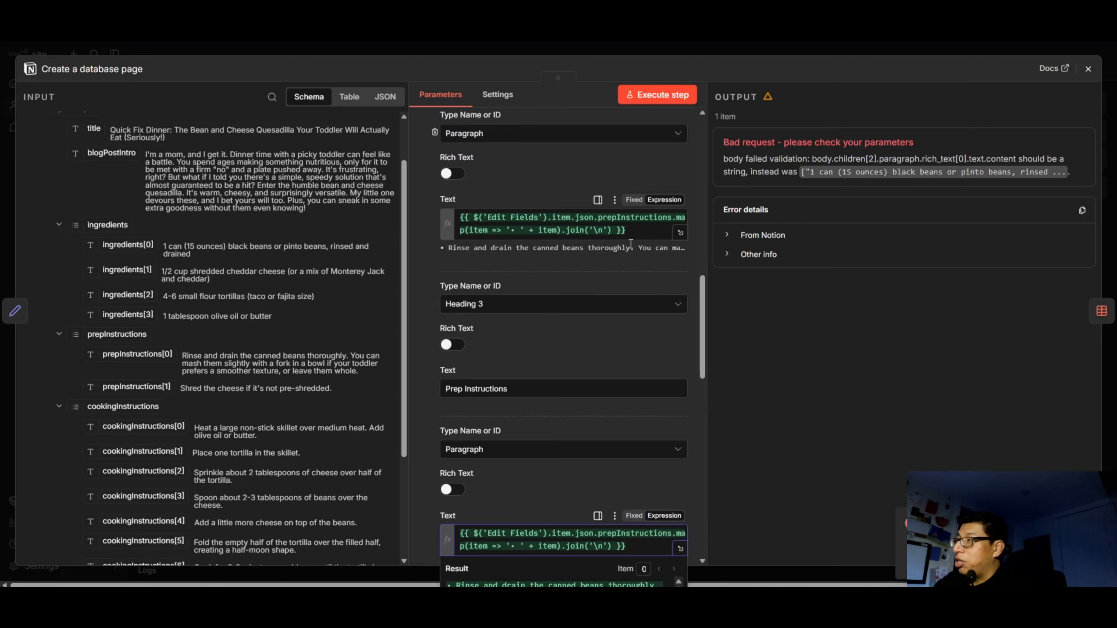
scroll(629, 242, up, 1)
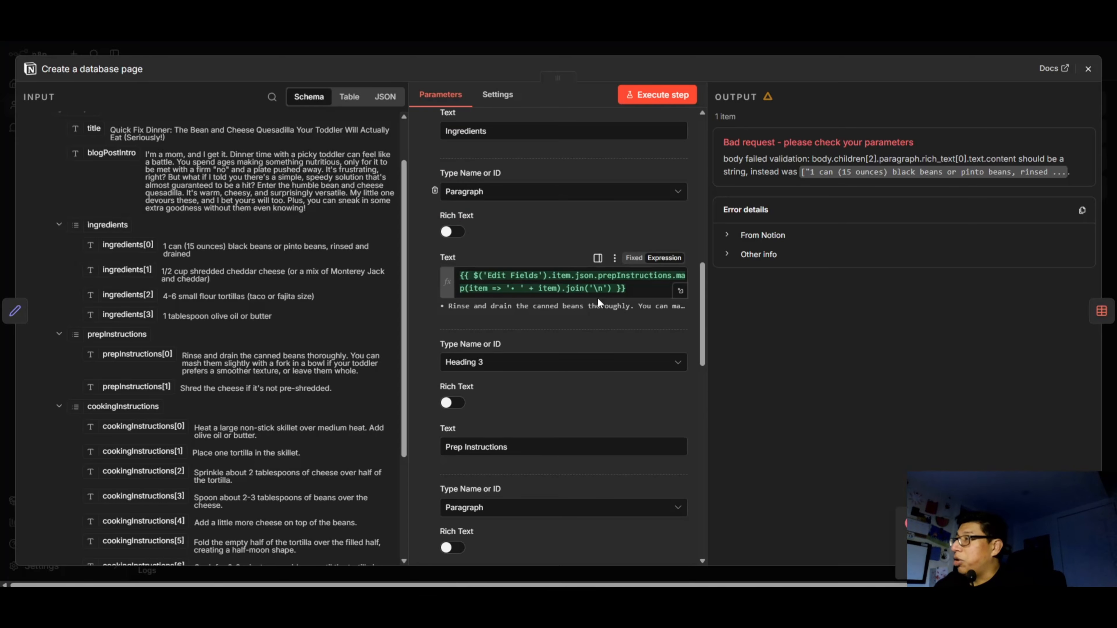
click(641, 285)
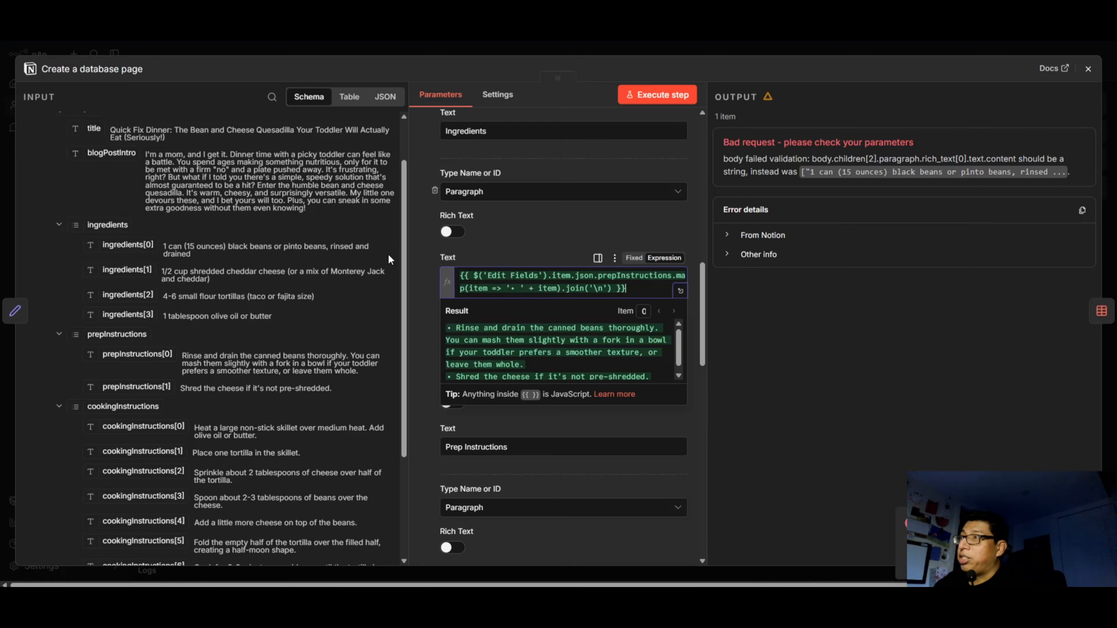
scroll(507, 279, up, 5)
scroll(562, 283, down, 4)
click(626, 337)
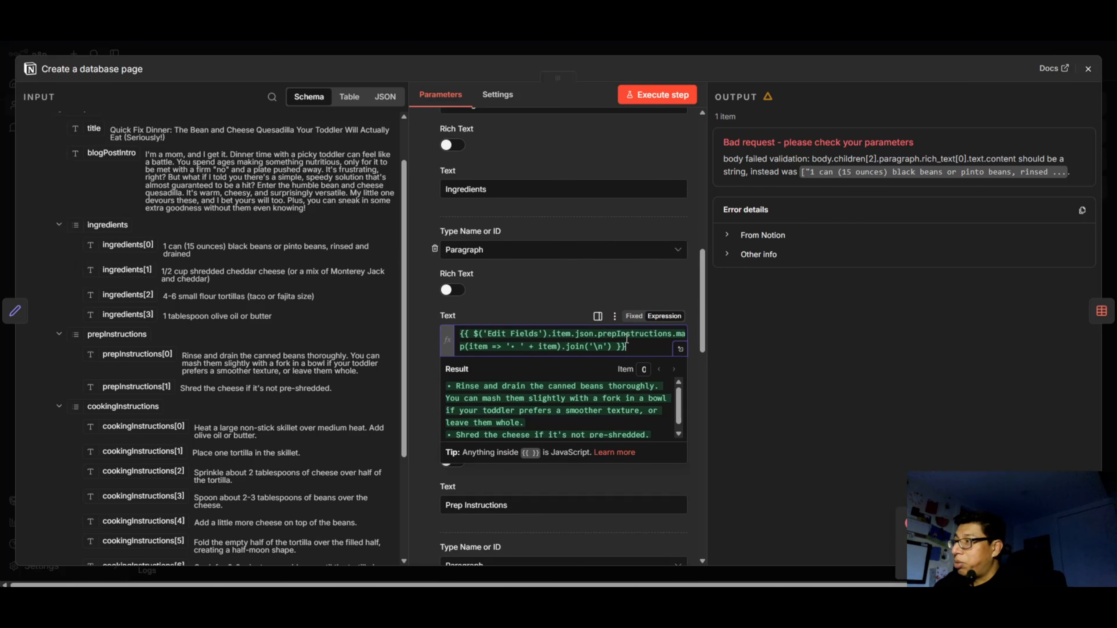
double_click(641, 335)
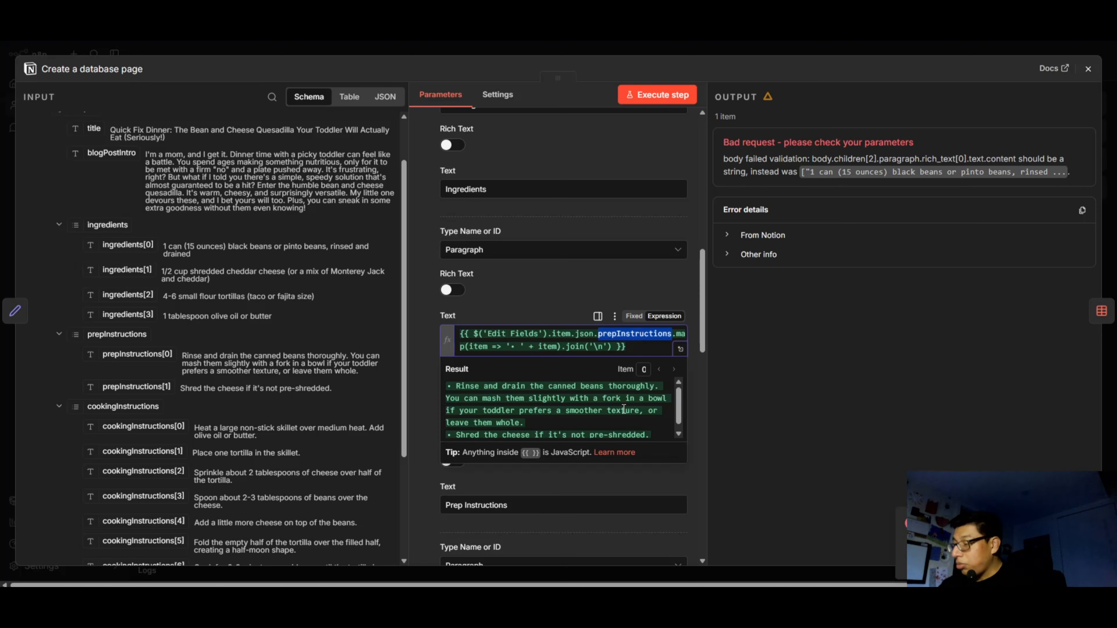
text(ingredie)
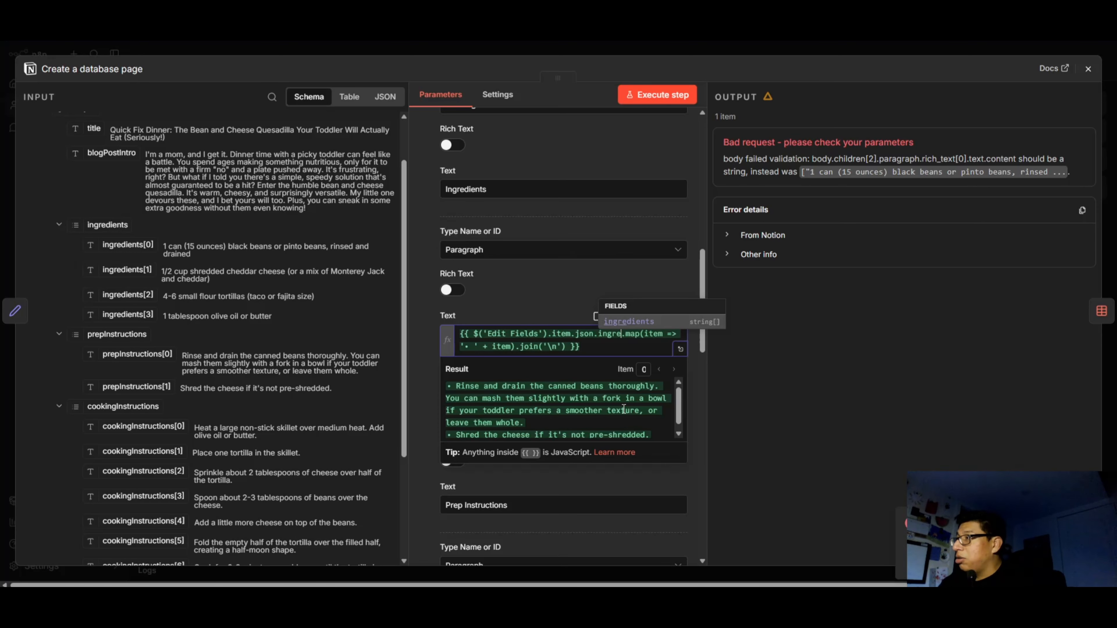
text(nts)
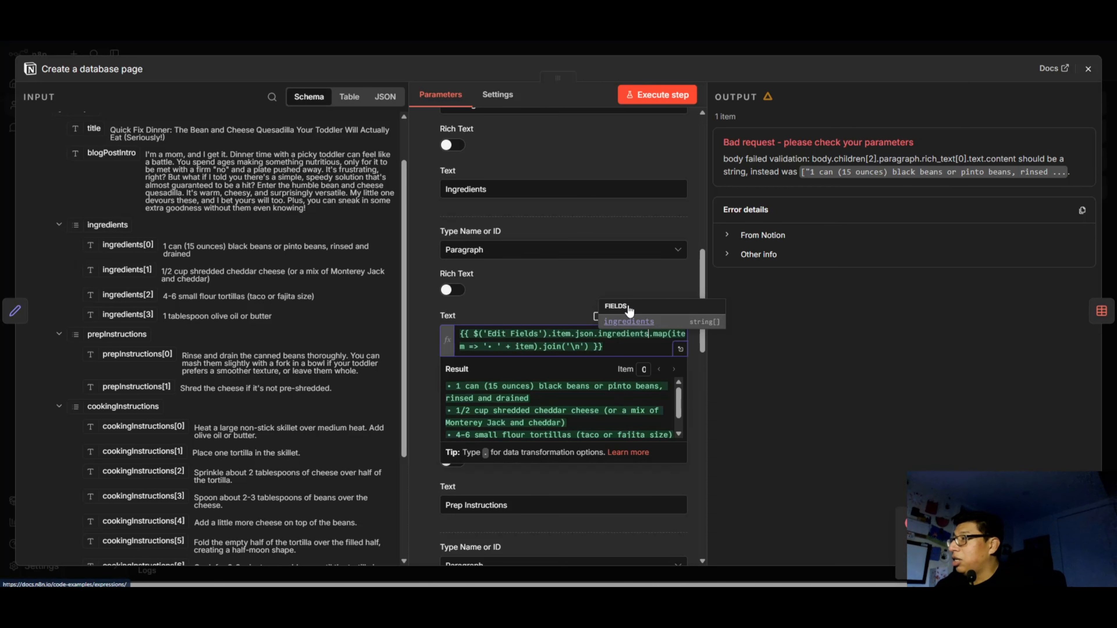
click(530, 298)
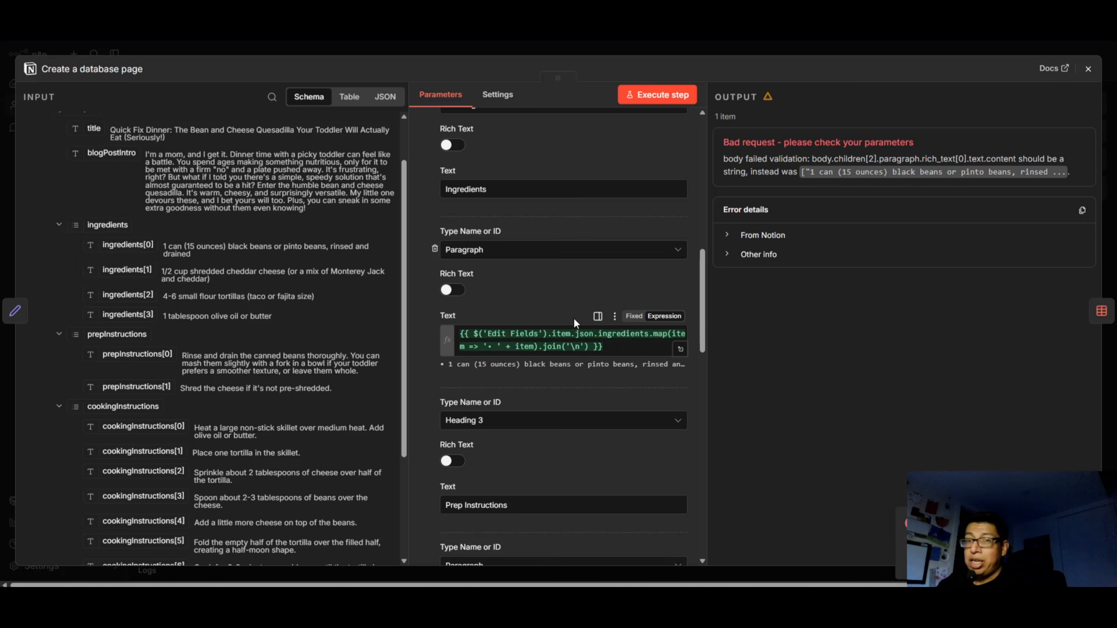
Execute the Create a database page node and switch to the created recipe page in Notion.
click(657, 94)
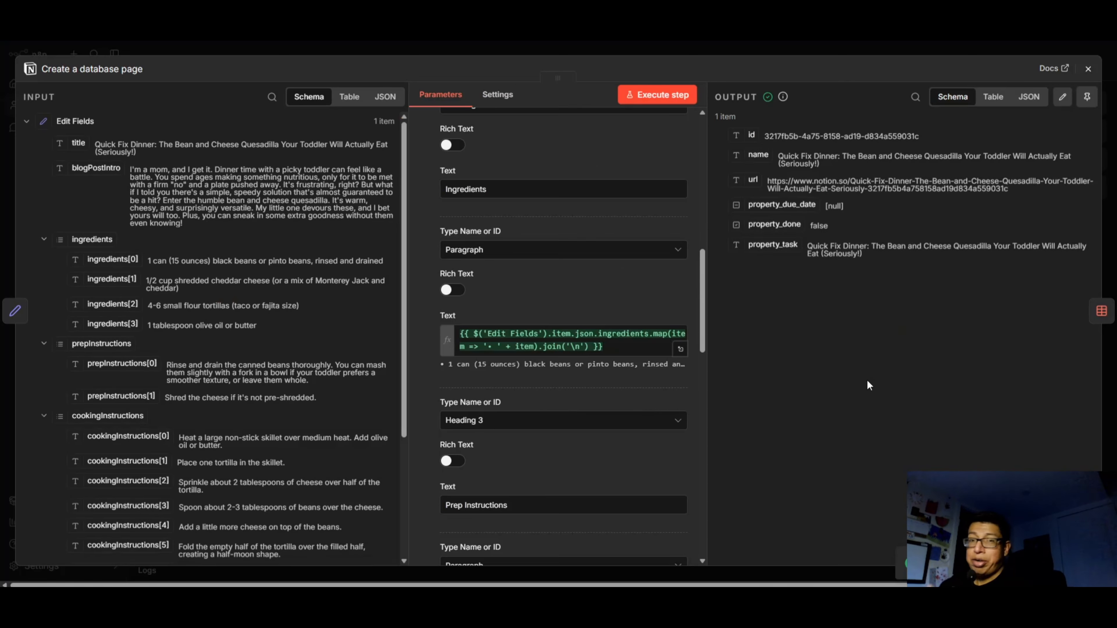
click(1086, 70)
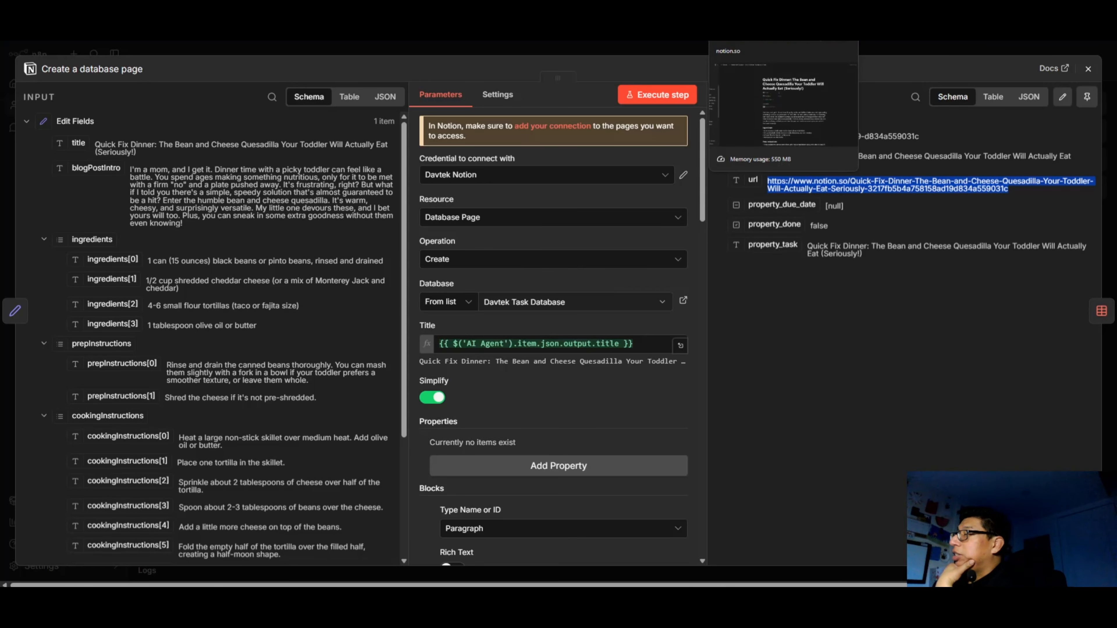
click(747, 13)
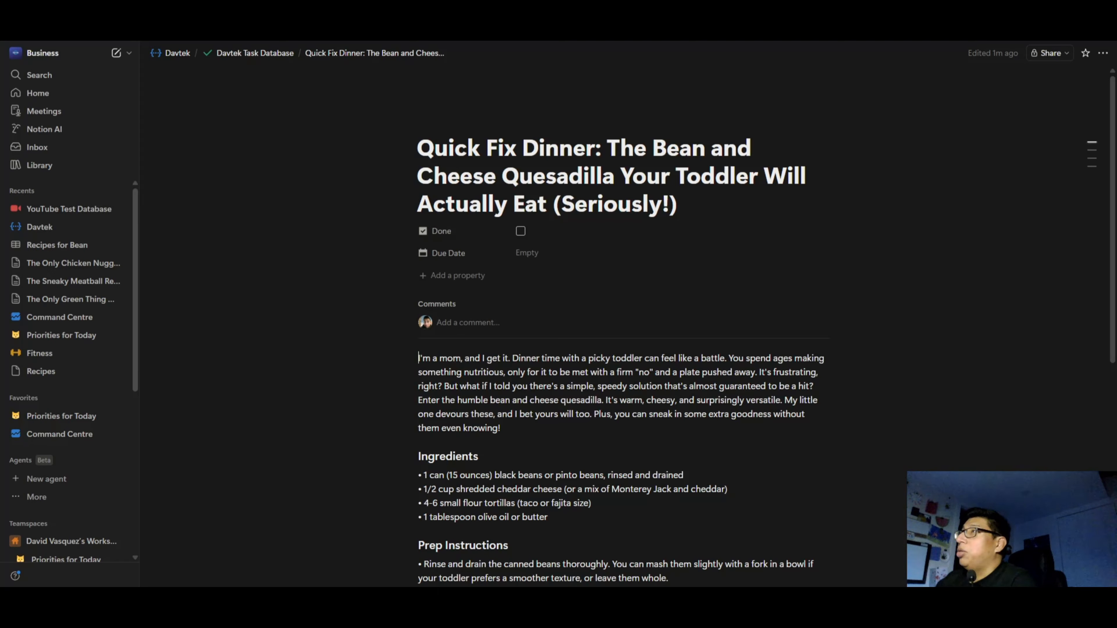
Compare the name in the n8n node's output with the title on the created Notion page.
key(ctrl+shift+Tab)
click(899, 321)
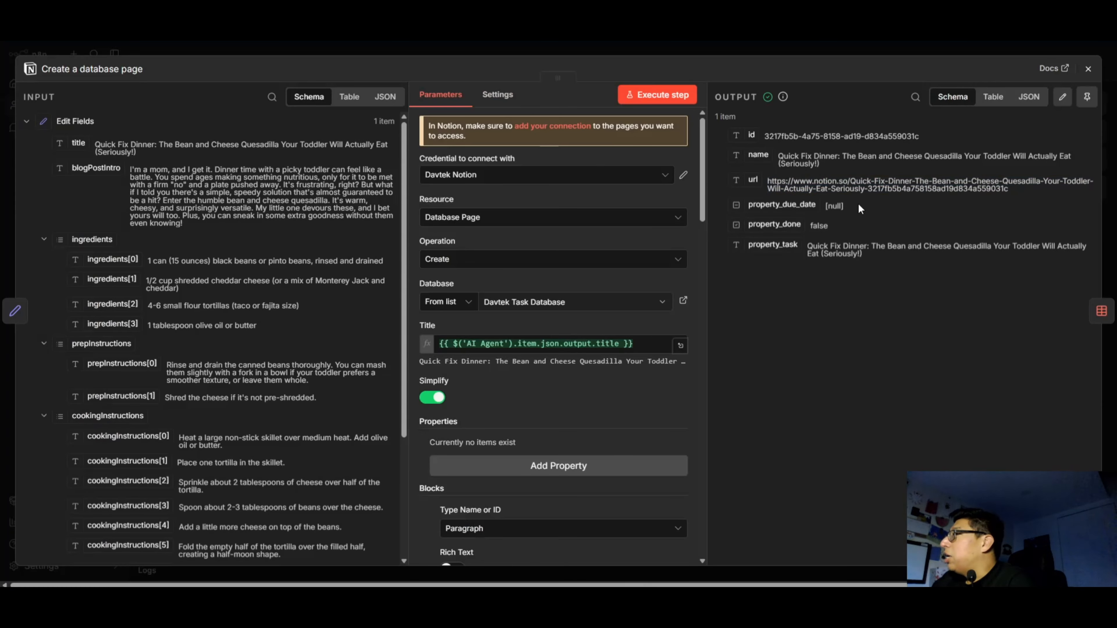
drag(804, 154, 865, 168)
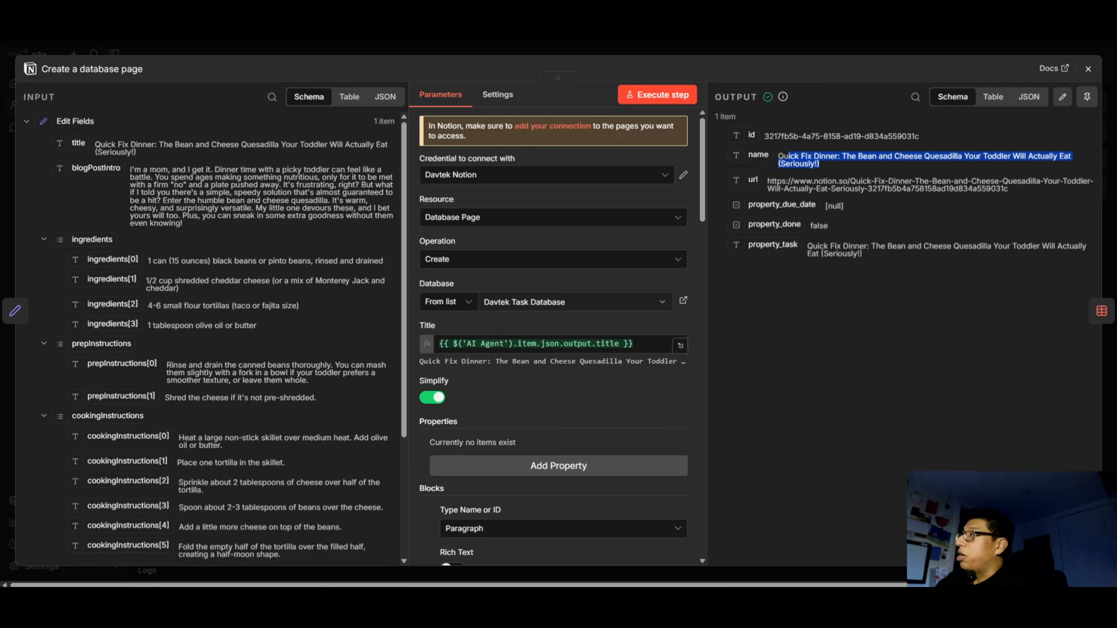
key(ctrl+Tab)
triple_click(438, 194)
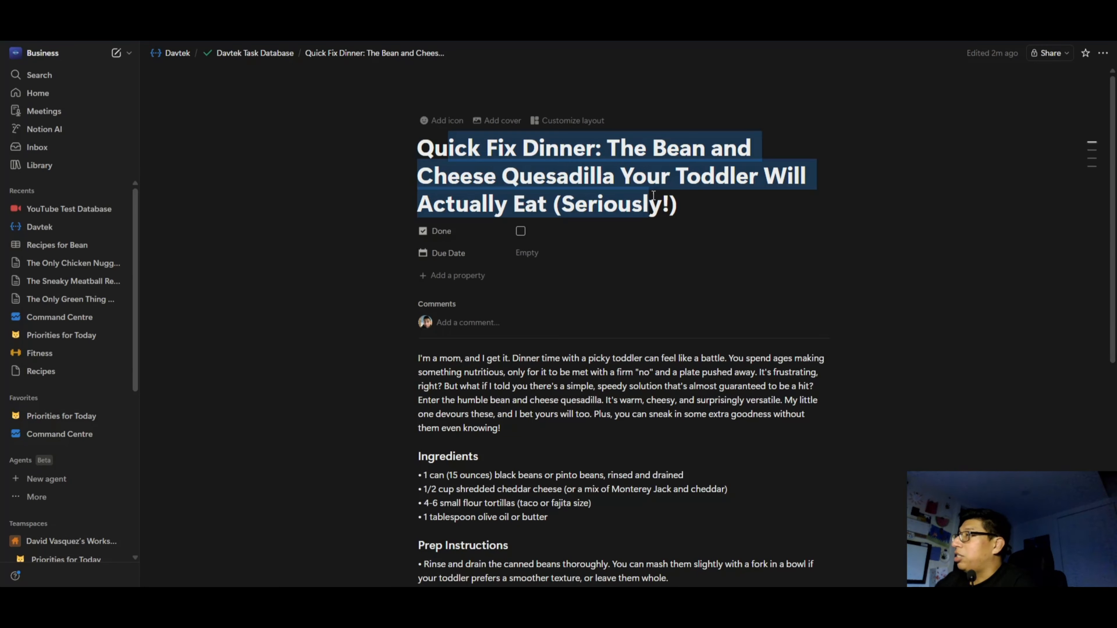
Review the created Notion page's intro, ingredients, prep instructions, cooking instructions and grocery price sections.
scroll(487, 236, down, 4)
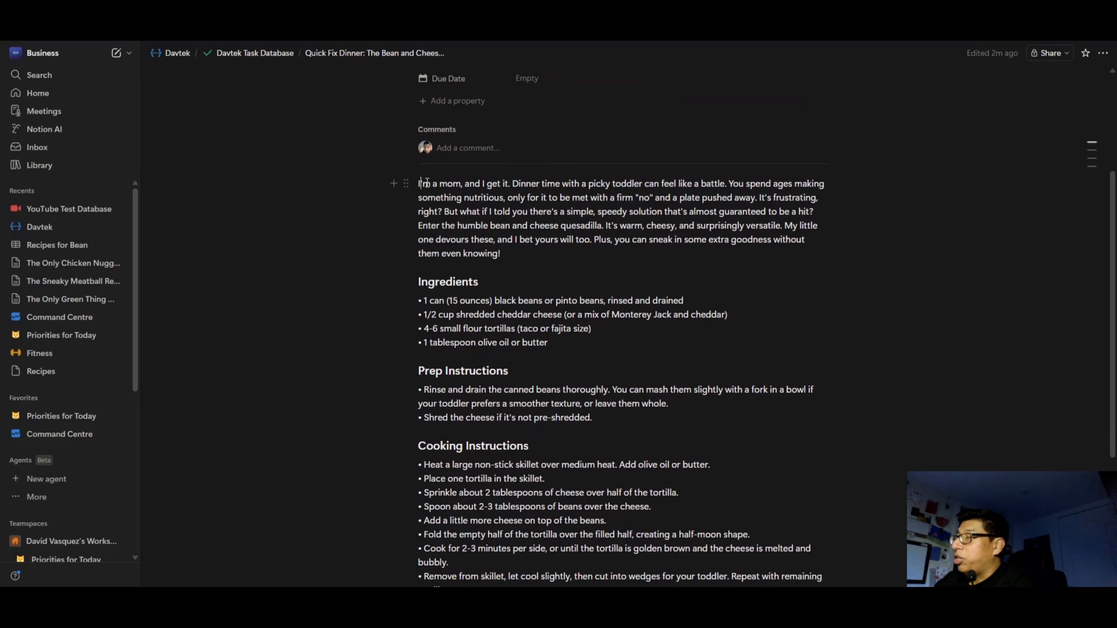
drag(420, 178, 547, 252)
scroll(450, 201, down, 1)
drag(420, 235, 564, 286)
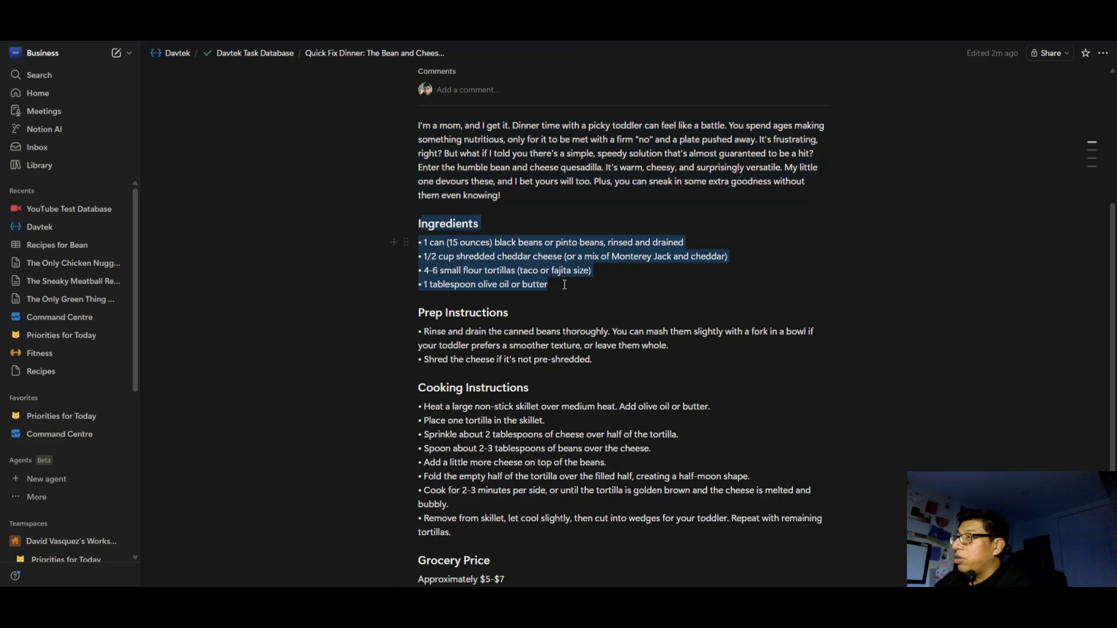
scroll(467, 205, down, 4)
drag(449, 232, 559, 402)
click(521, 441)
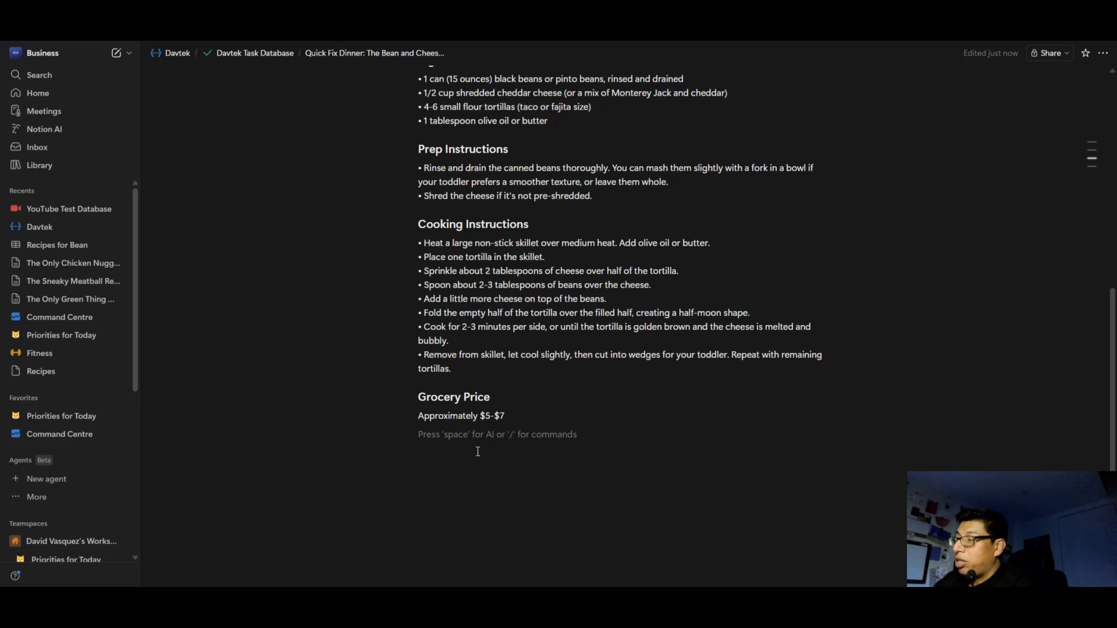
click(521, 416)
scroll(534, 452, up, 5)
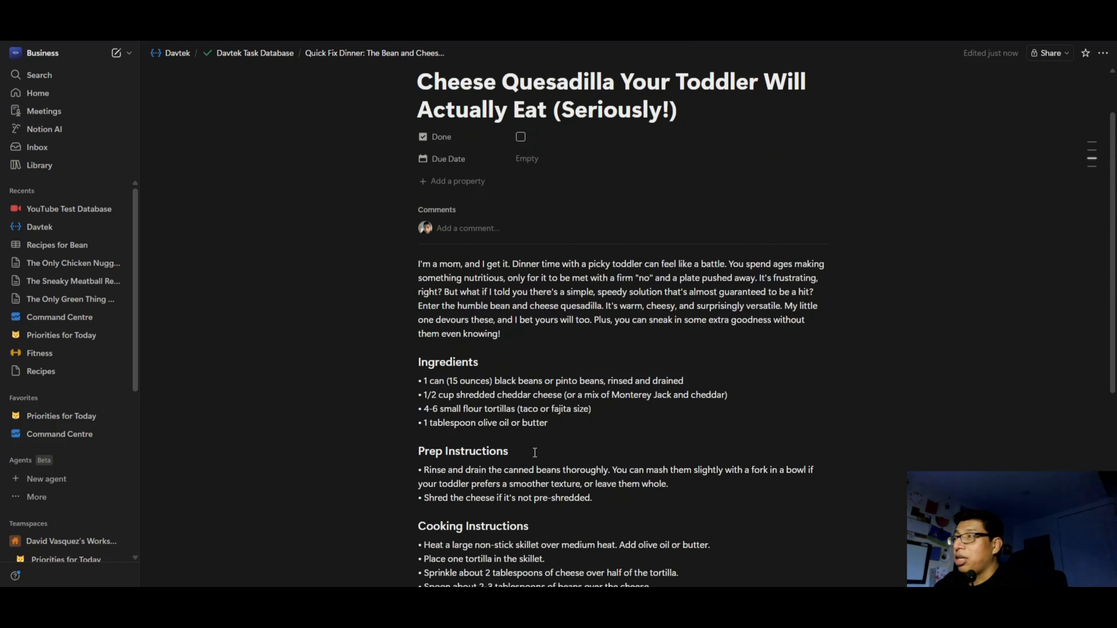
scroll(535, 452, up, 2)
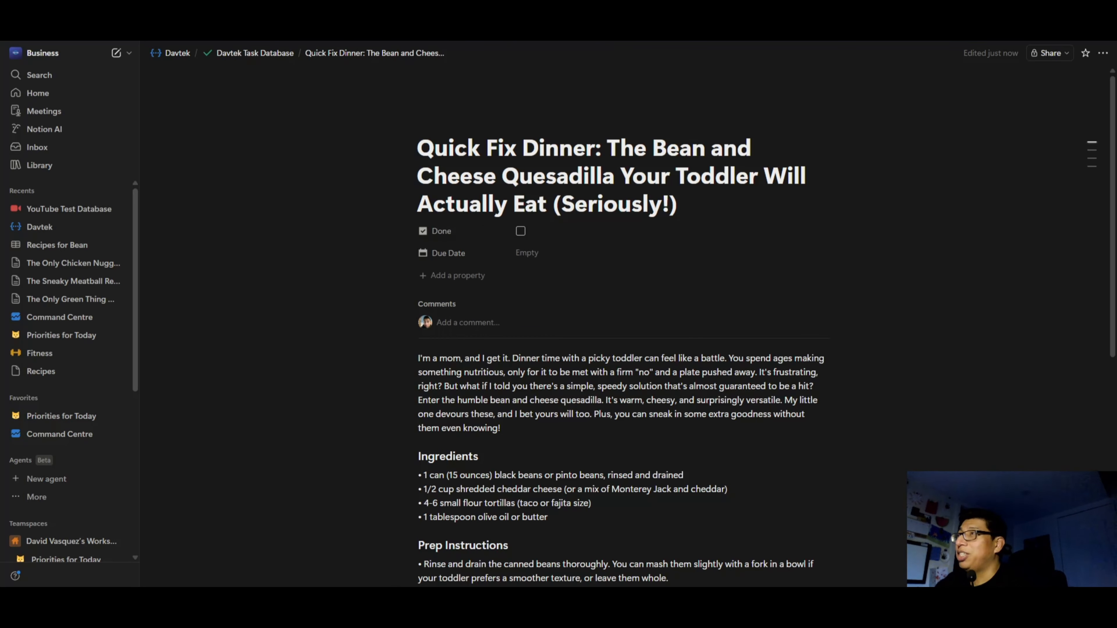
Switch back to n8n and configure the Insert row node with the YouTube-Demo data table, mapping the Notion page's name to recipeTitle.
key(ctrl+shift+Tab)
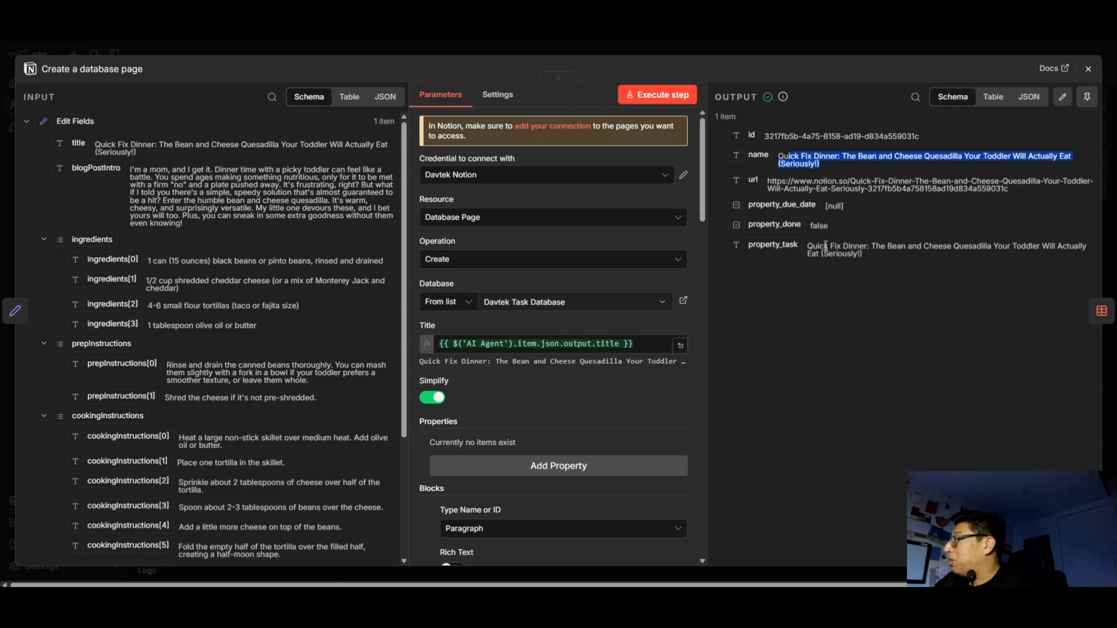
click(1088, 69)
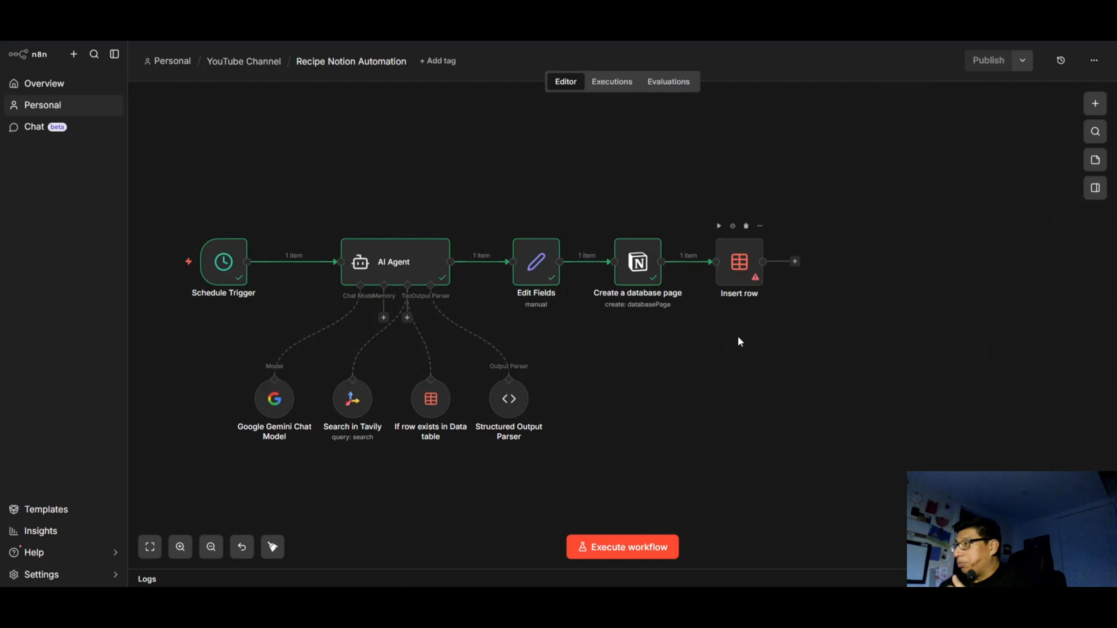
double_click(736, 275)
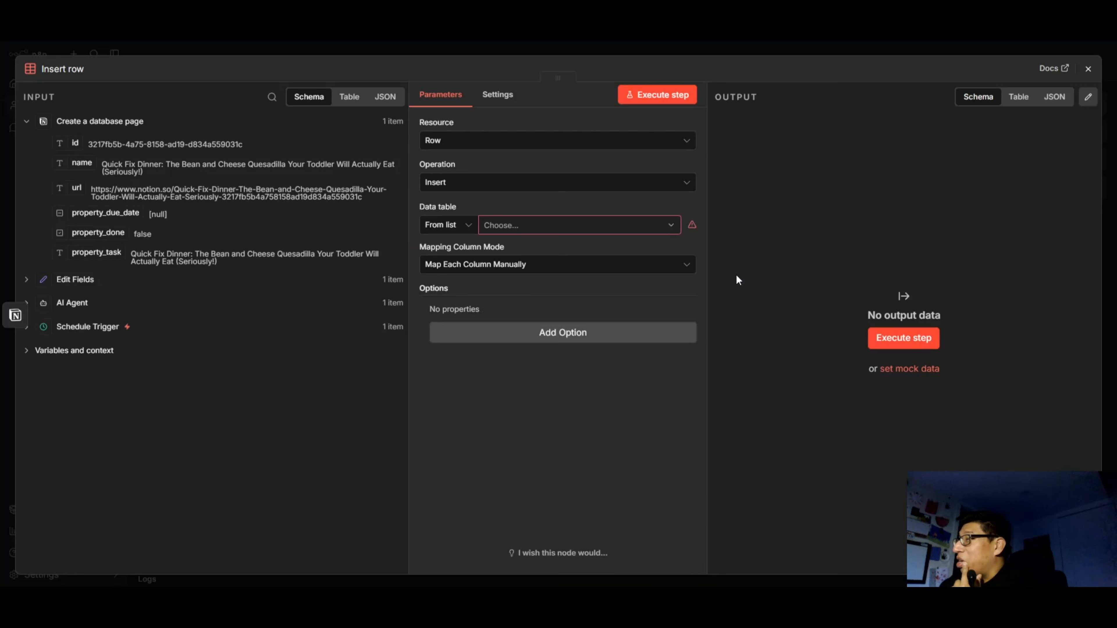
click(566, 228)
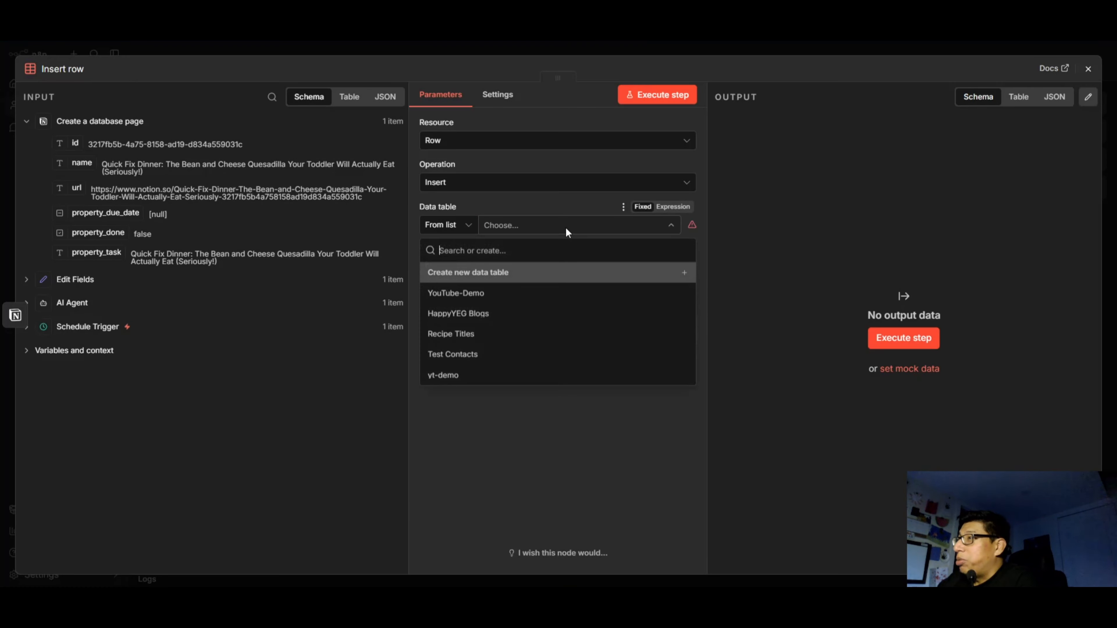
click(494, 295)
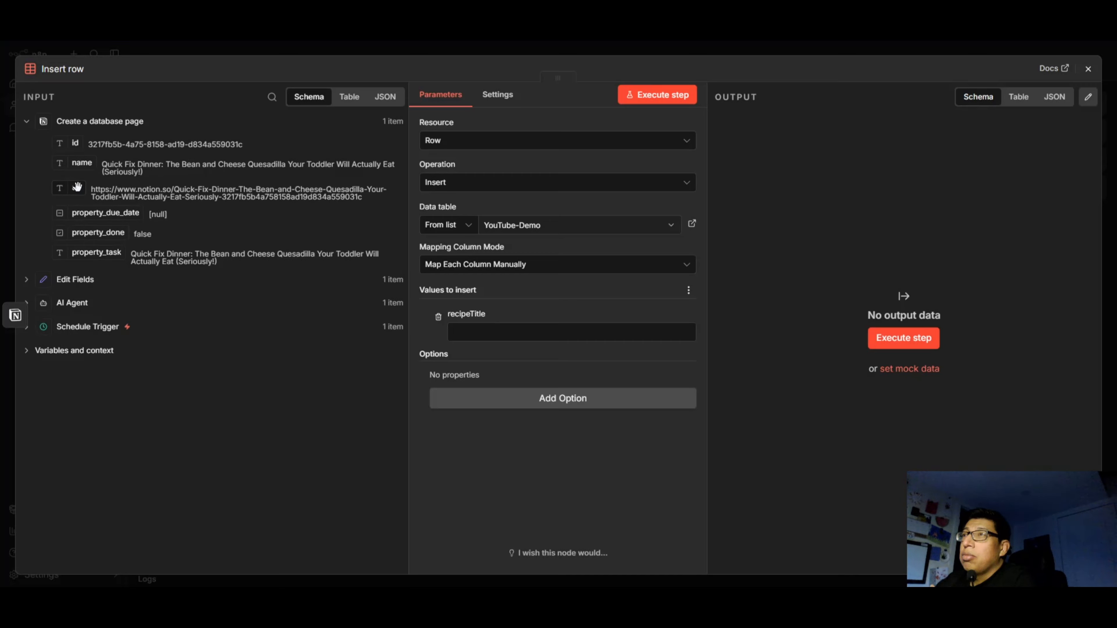
drag(78, 164, 497, 332)
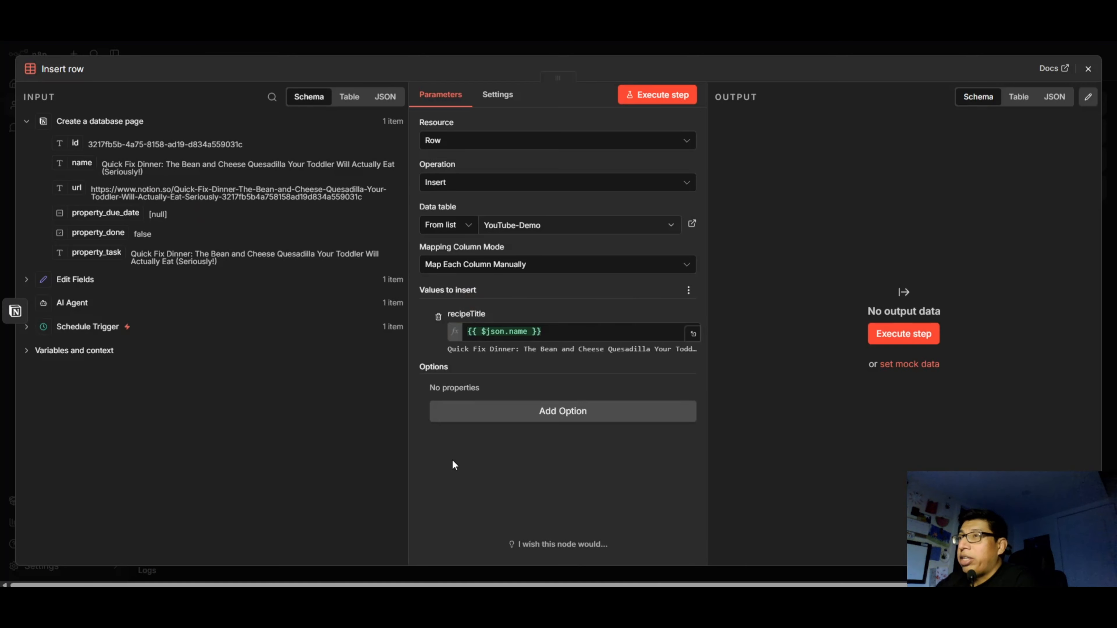
click(1088, 68)
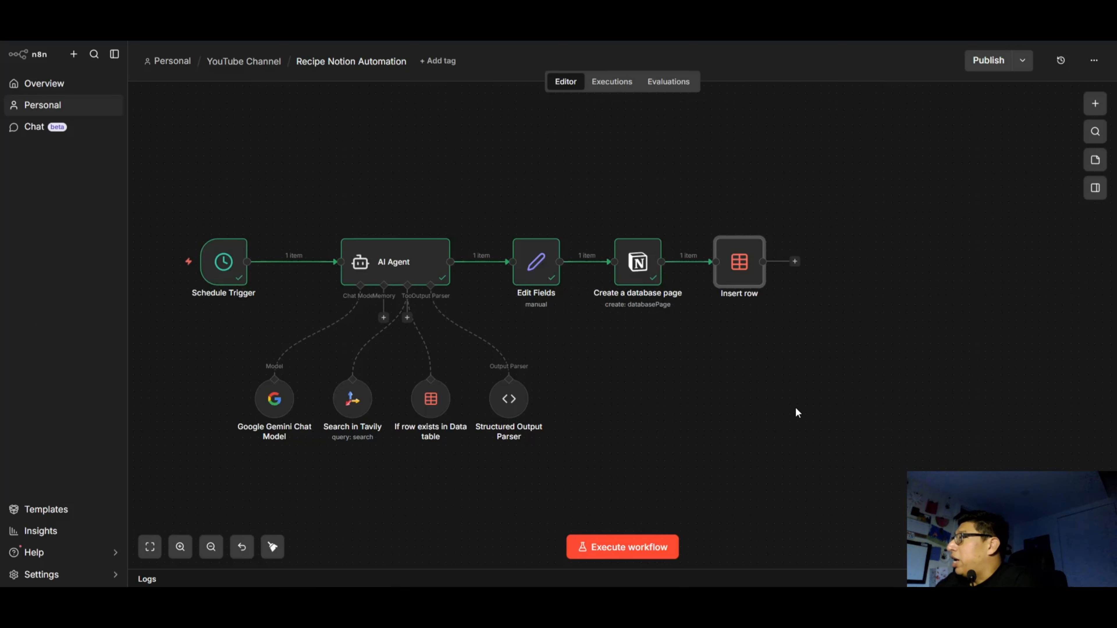
Add a Discord Send a message node after Insert row and set its connection type to Webhook.
click(795, 263)
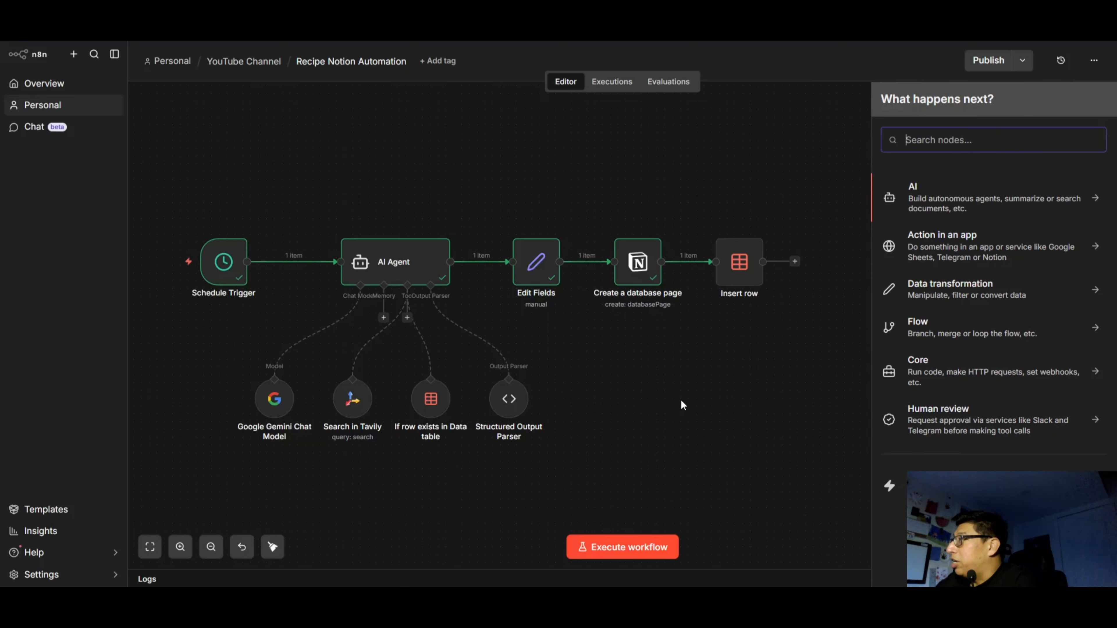
text(disco)
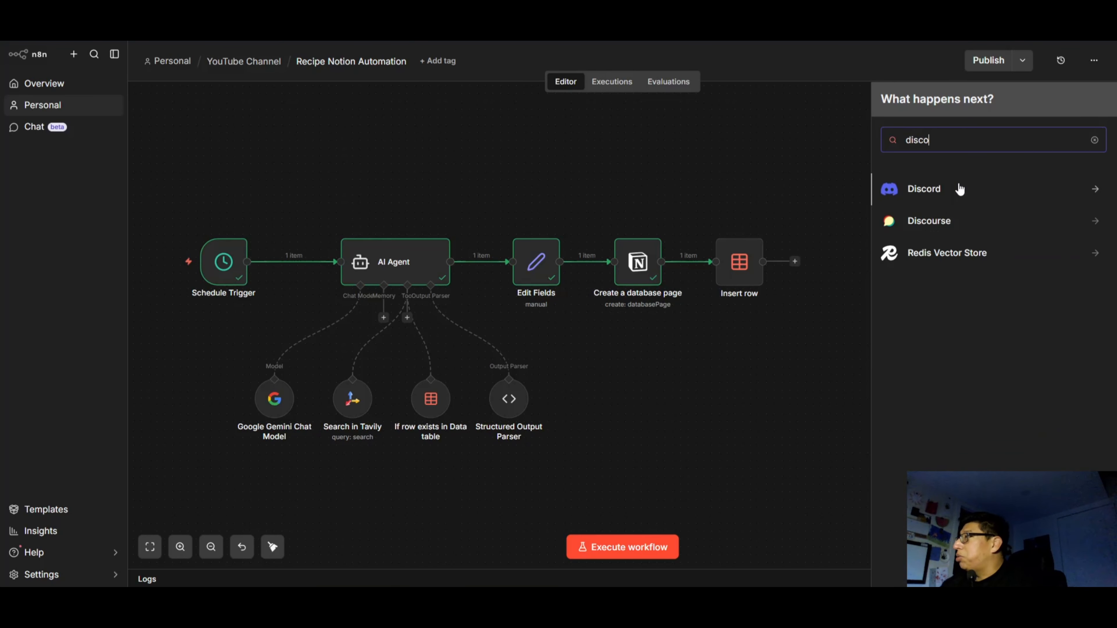
click(959, 189)
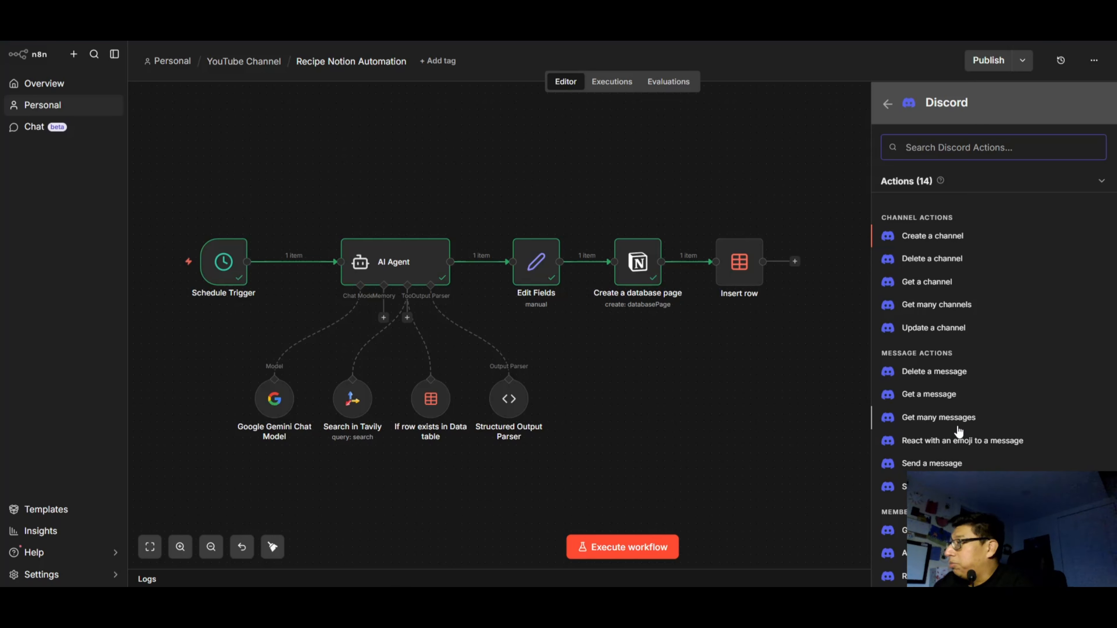
scroll(959, 429, down, 1)
scroll(966, 399, up, 1)
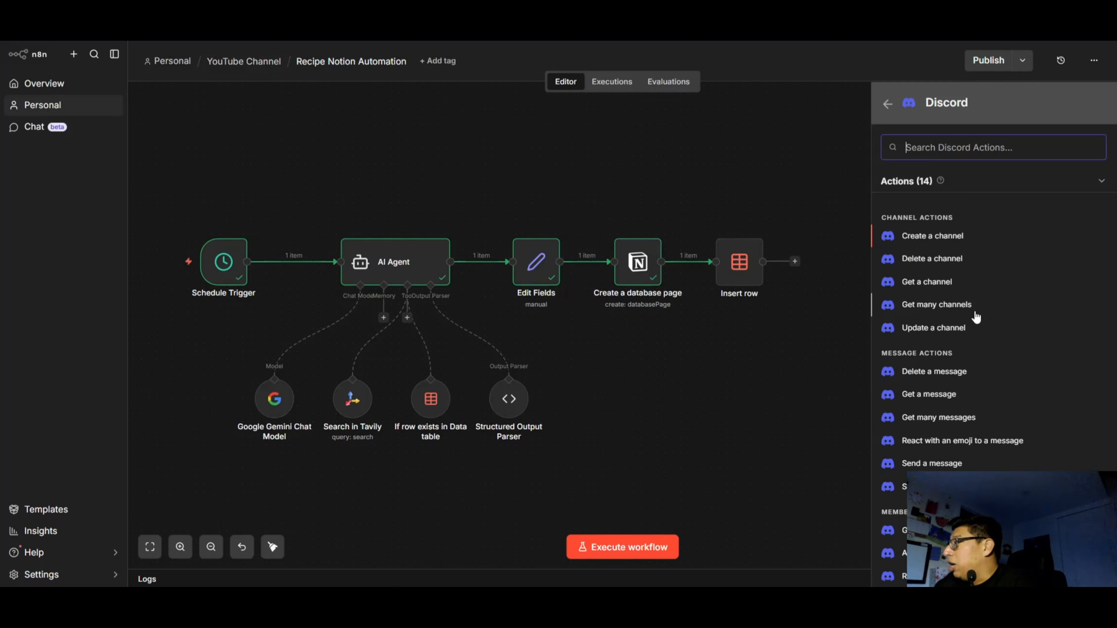
scroll(946, 396, down, 1)
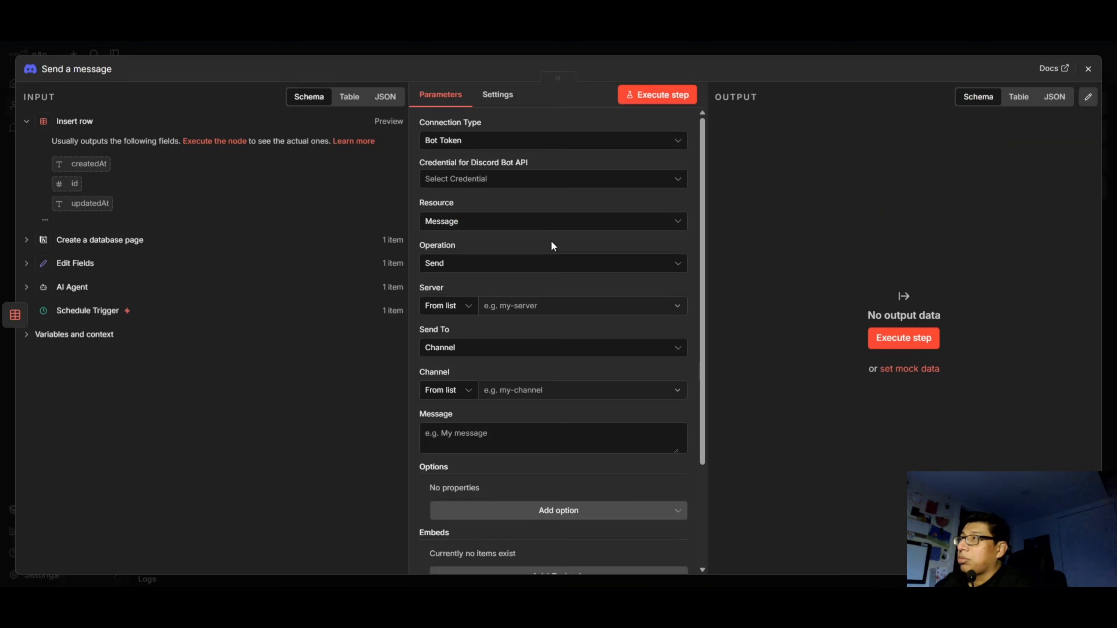
click(539, 145)
click(453, 241)
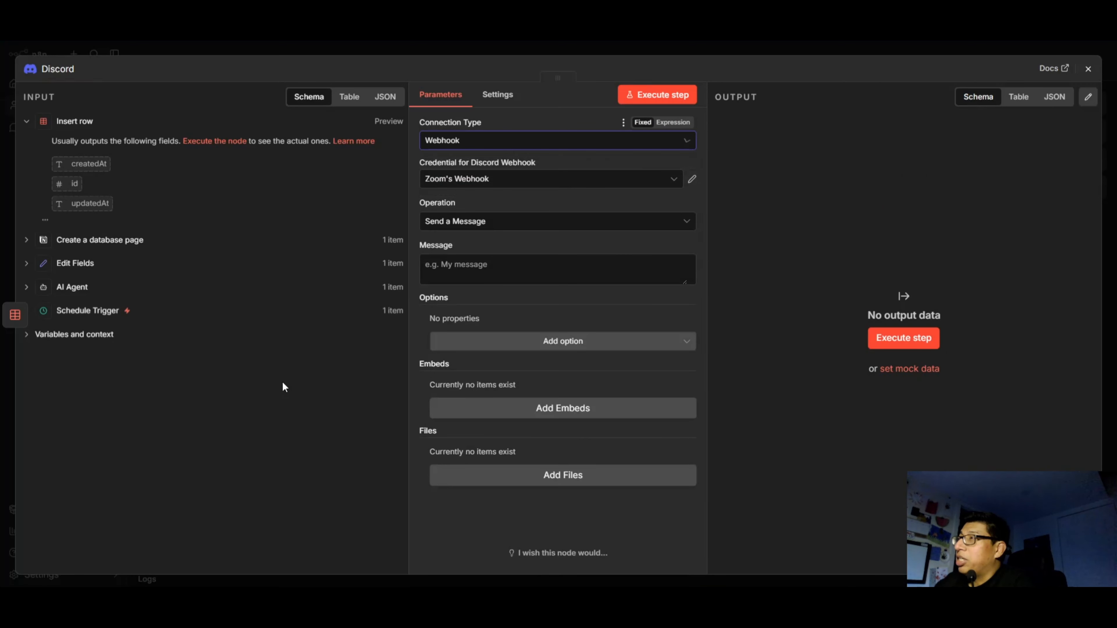
Switch to Discord and create a text channel named recipe-notion in Woofy Server.
key(alt+Tab)
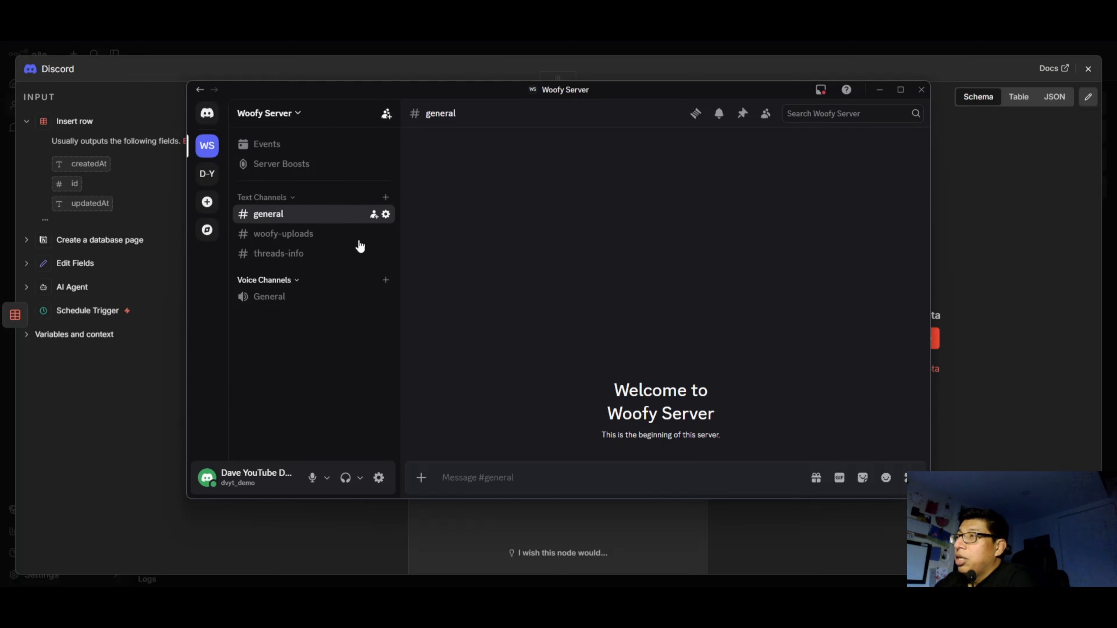
click(386, 197)
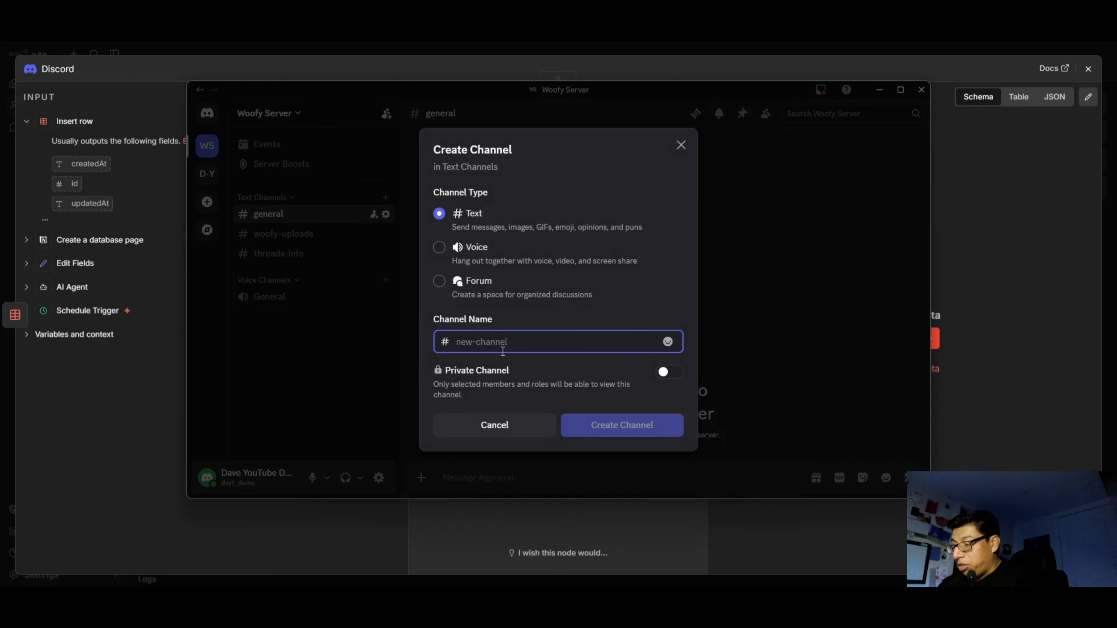
text(recipe-)
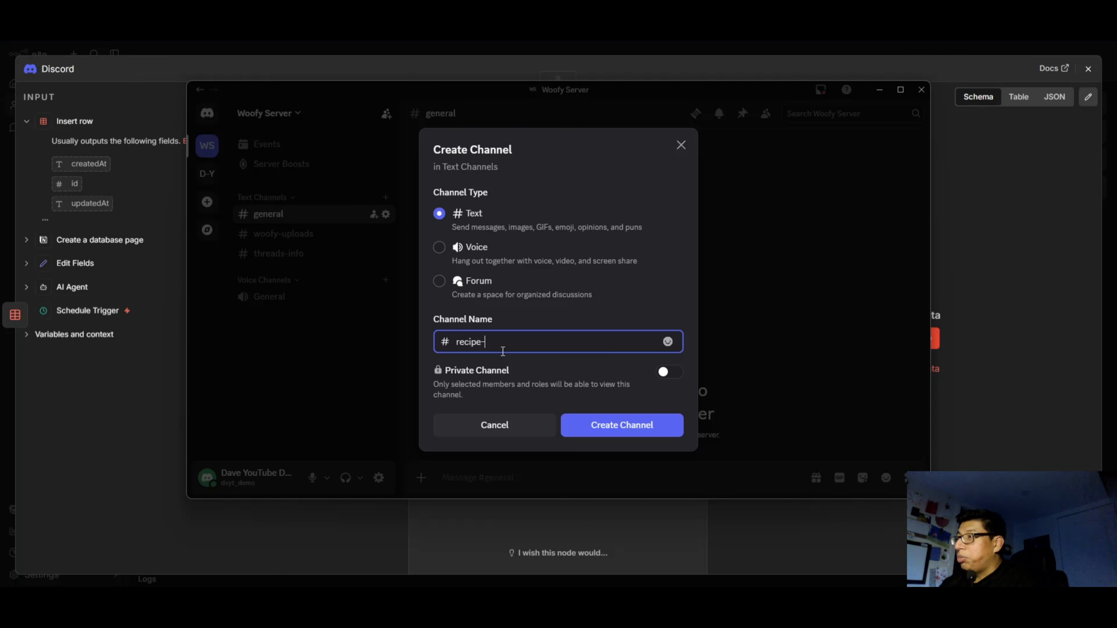
text(notion)
click(629, 417)
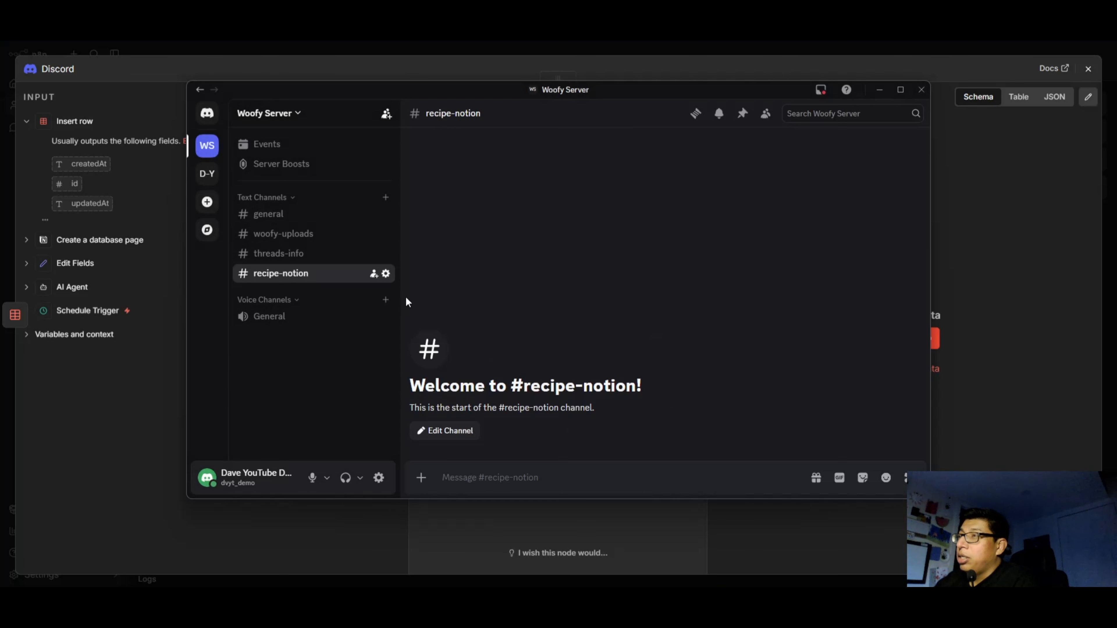
Create a webhook in the recipe-notion channel's integration settings.
click(385, 273)
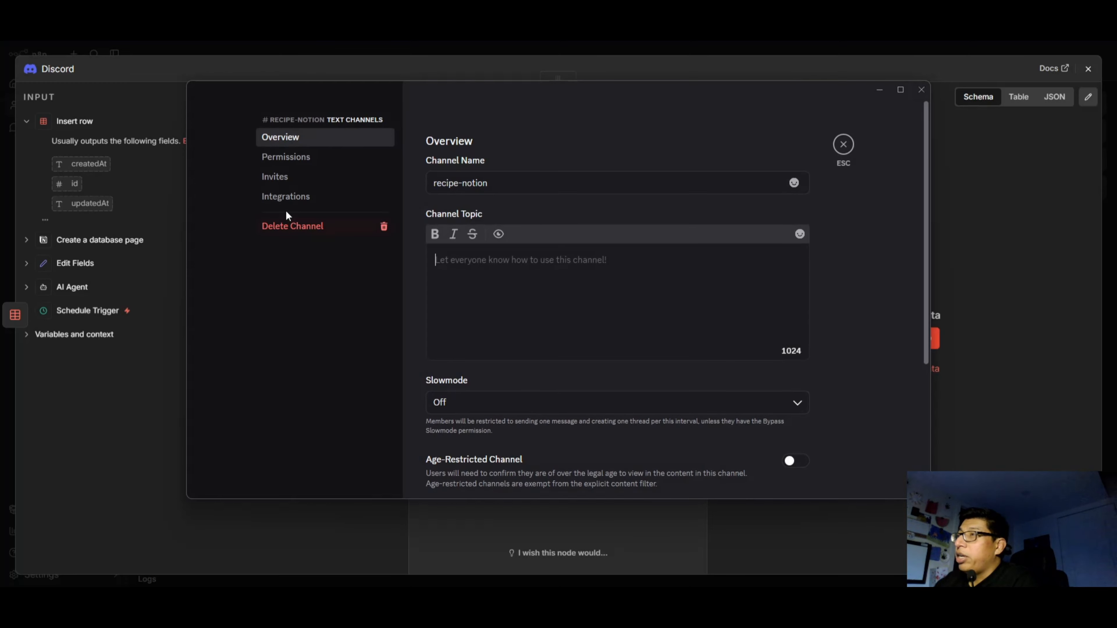
click(277, 197)
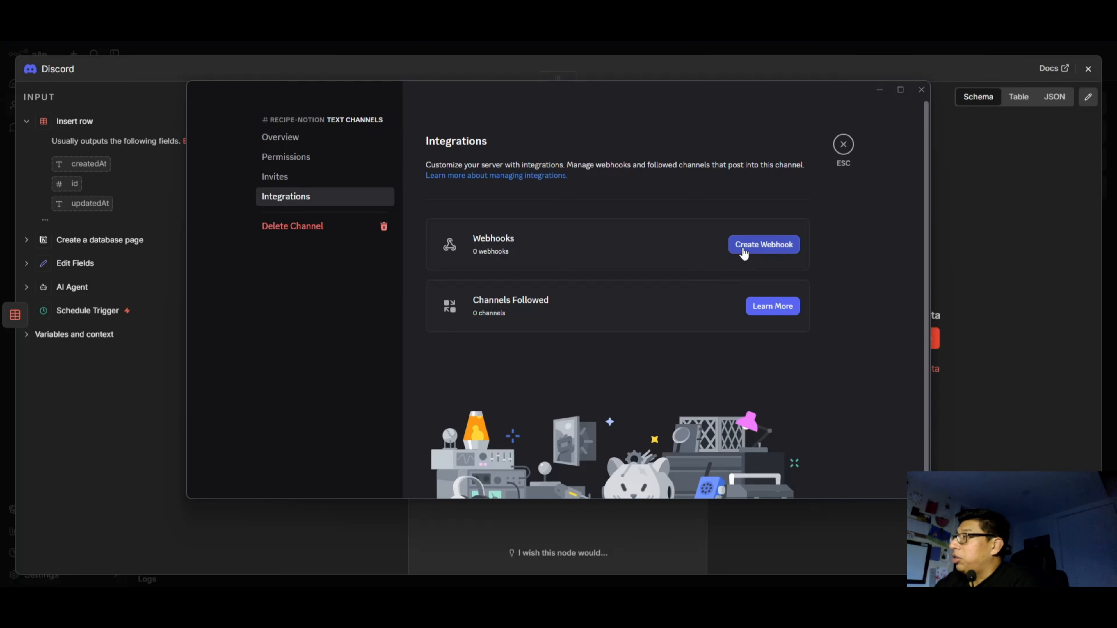
click(763, 246)
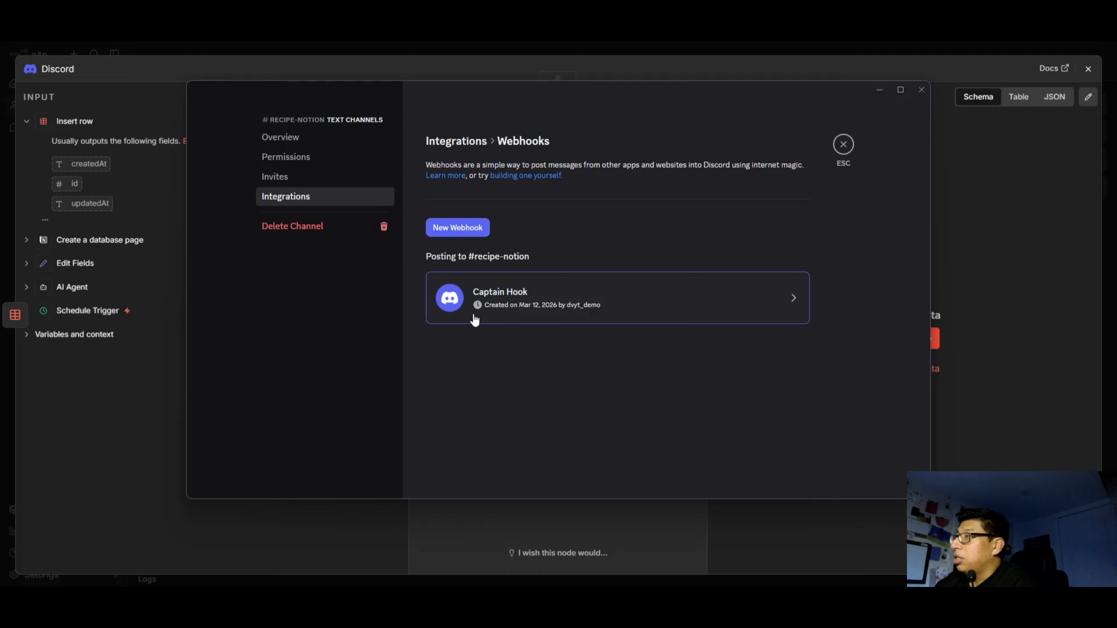
Rename the new webhook Chef Zoom, copy its URL and save the changes.
click(585, 299)
triple_click(589, 367)
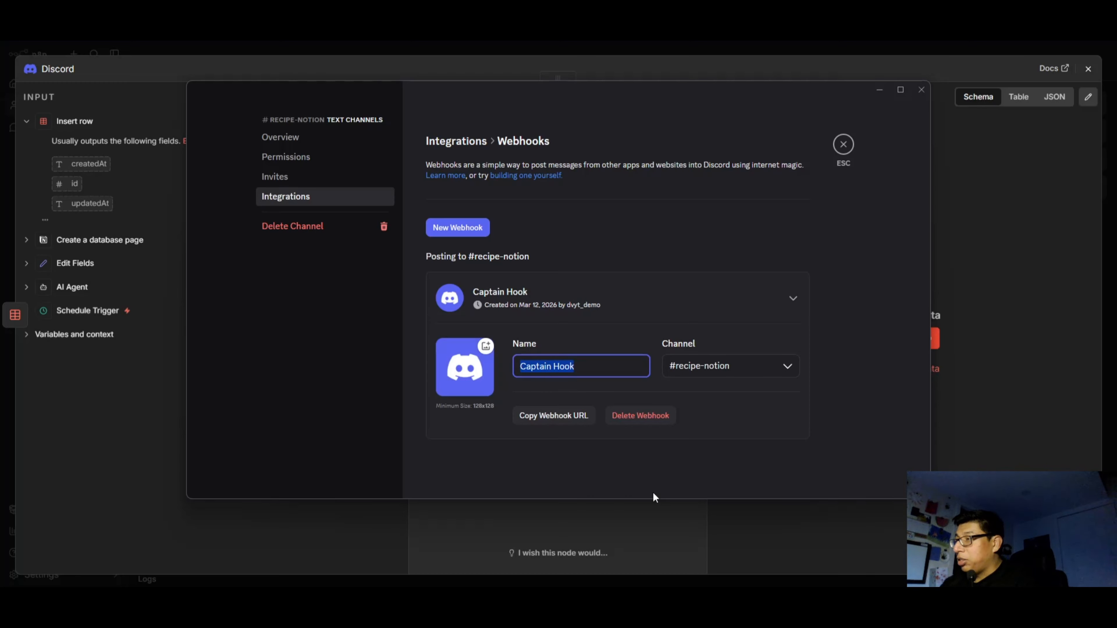
text(Chef )
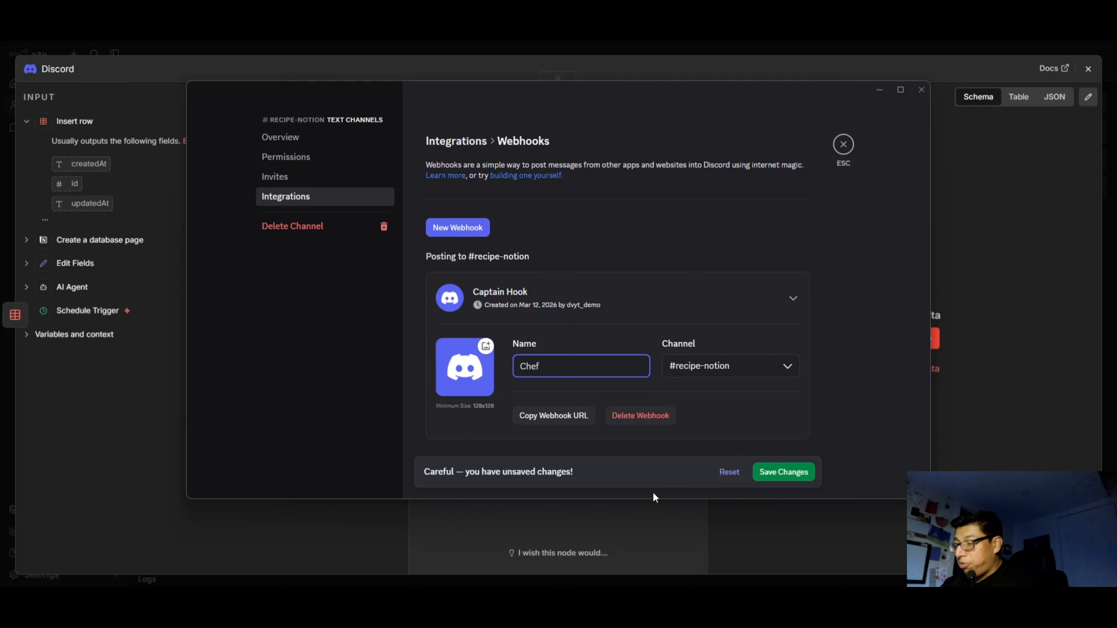
text(Zoom)
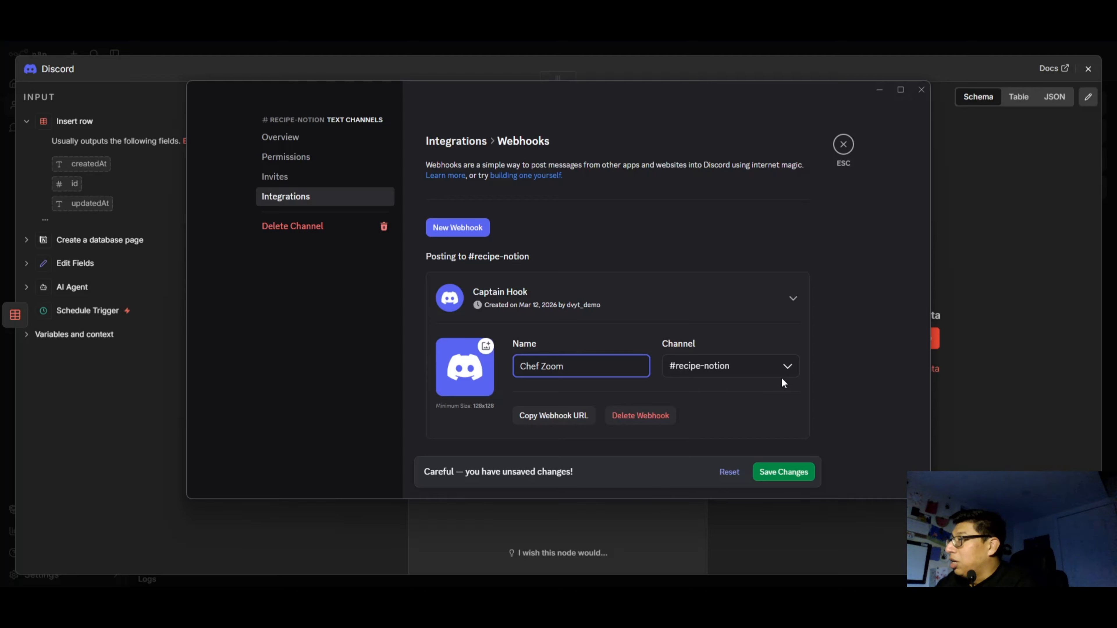
click(567, 420)
click(769, 474)
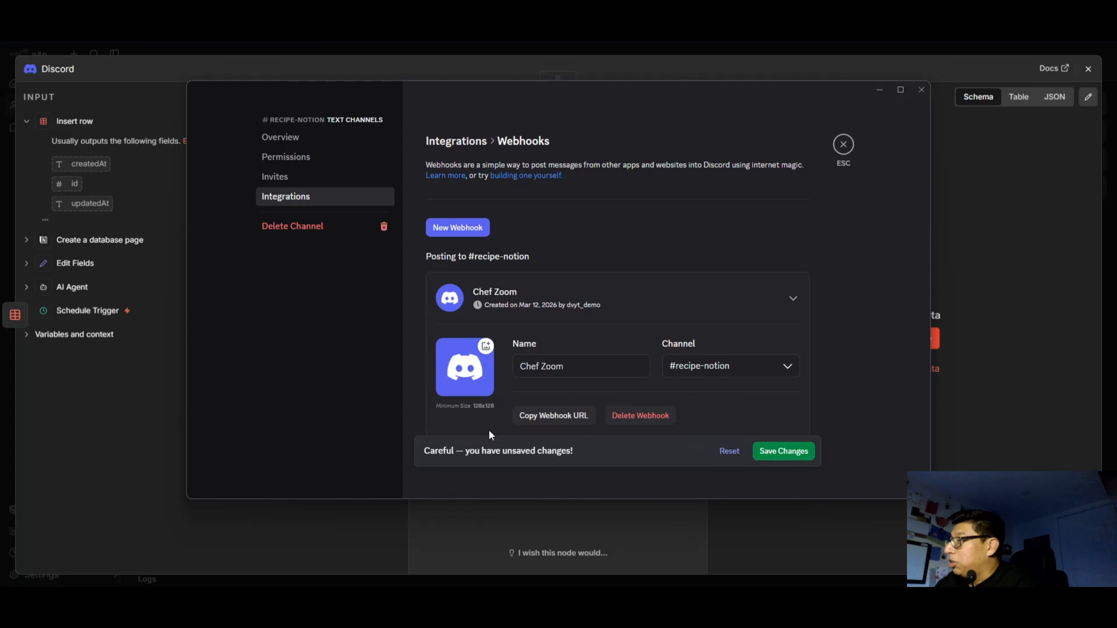
click(843, 146)
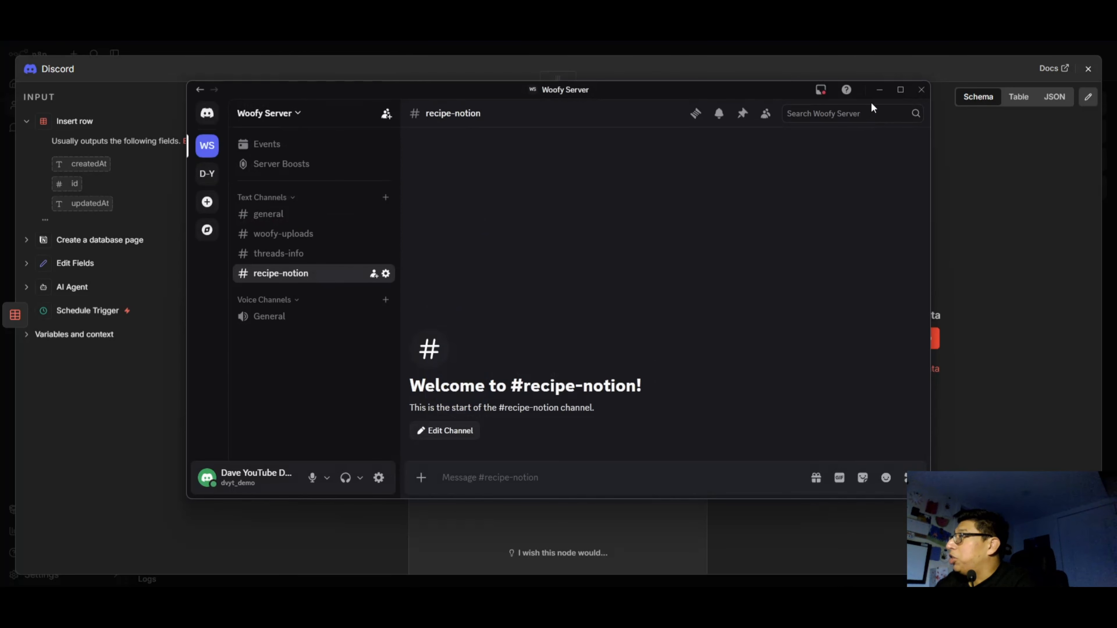
Return to n8n and create a Discord Webhook credential named Chef Zoom for the node, using the copied webhook URL.
click(878, 94)
click(673, 177)
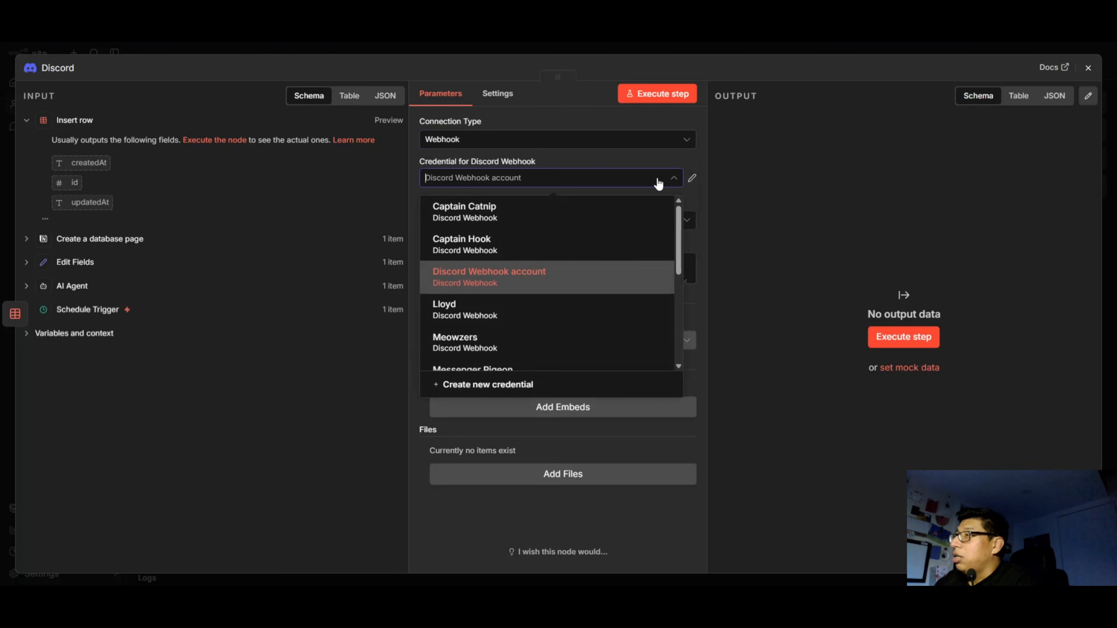
click(453, 384)
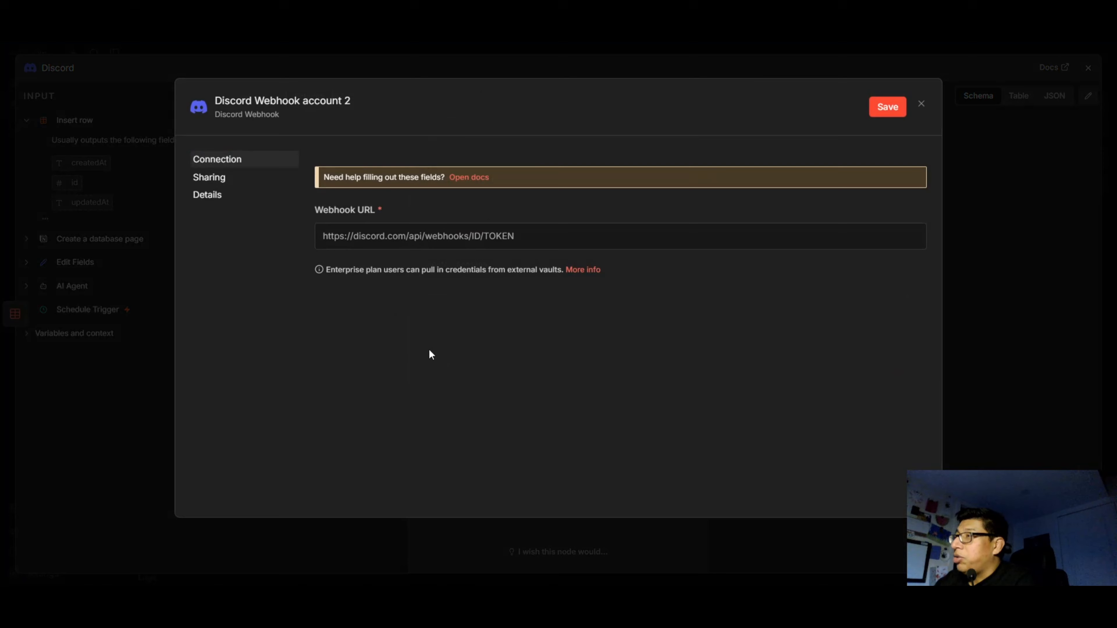
click(397, 245)
key(ctrl+v)
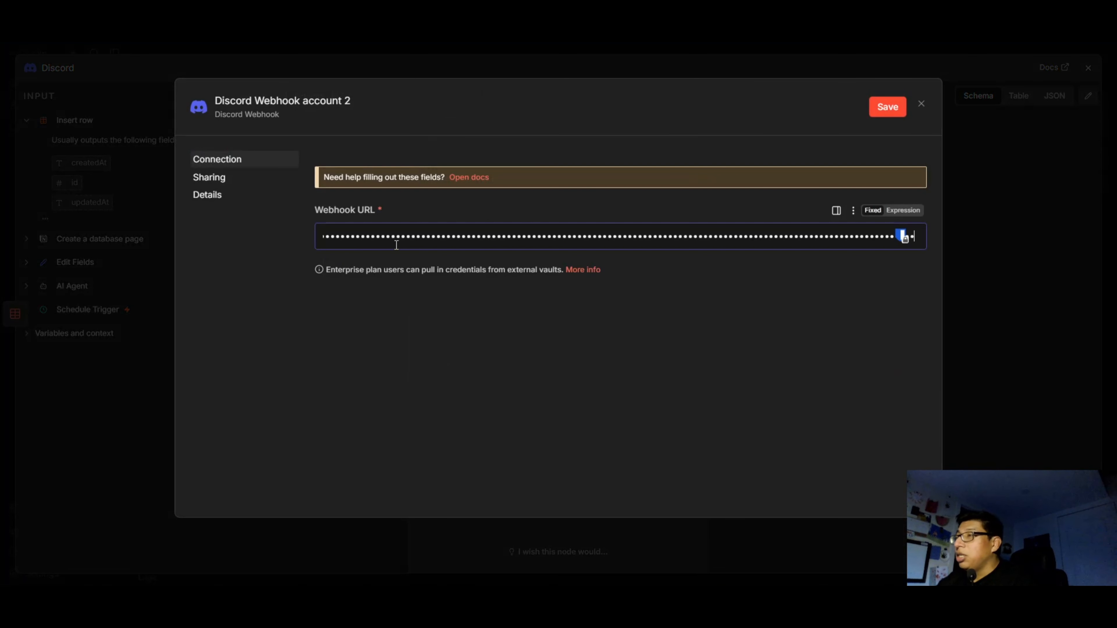
click(289, 100)
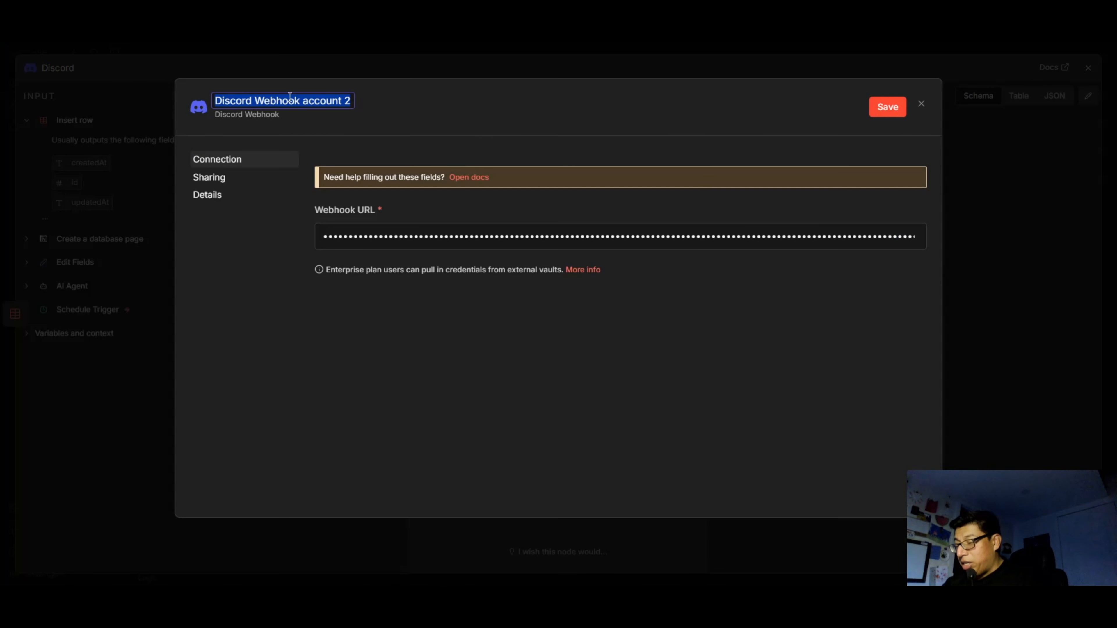
text(Chef Zoom)
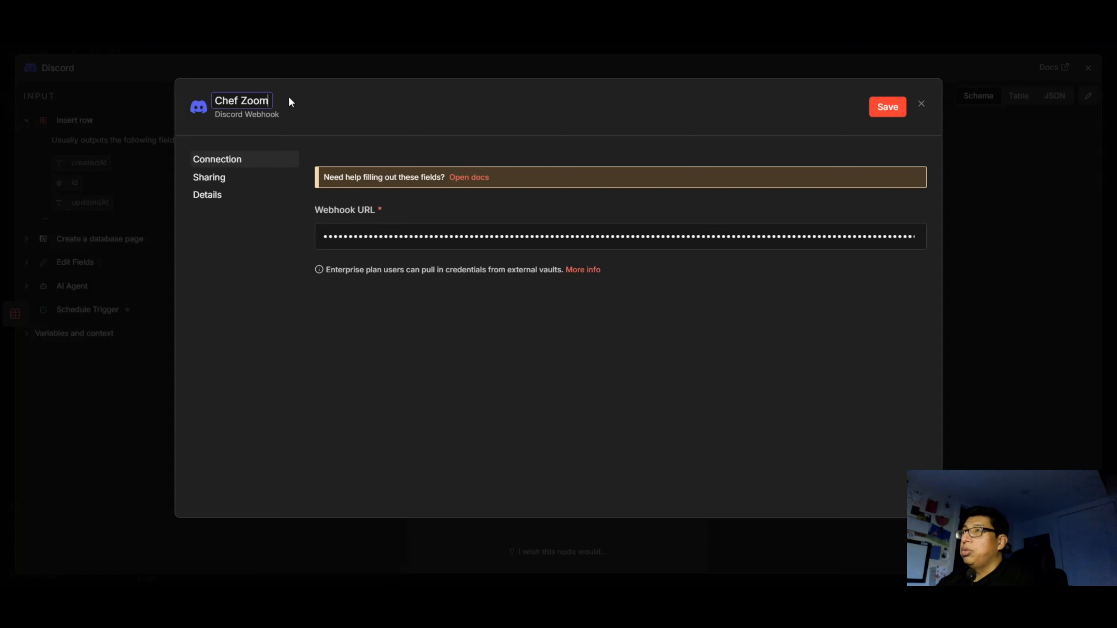
click(470, 409)
click(887, 107)
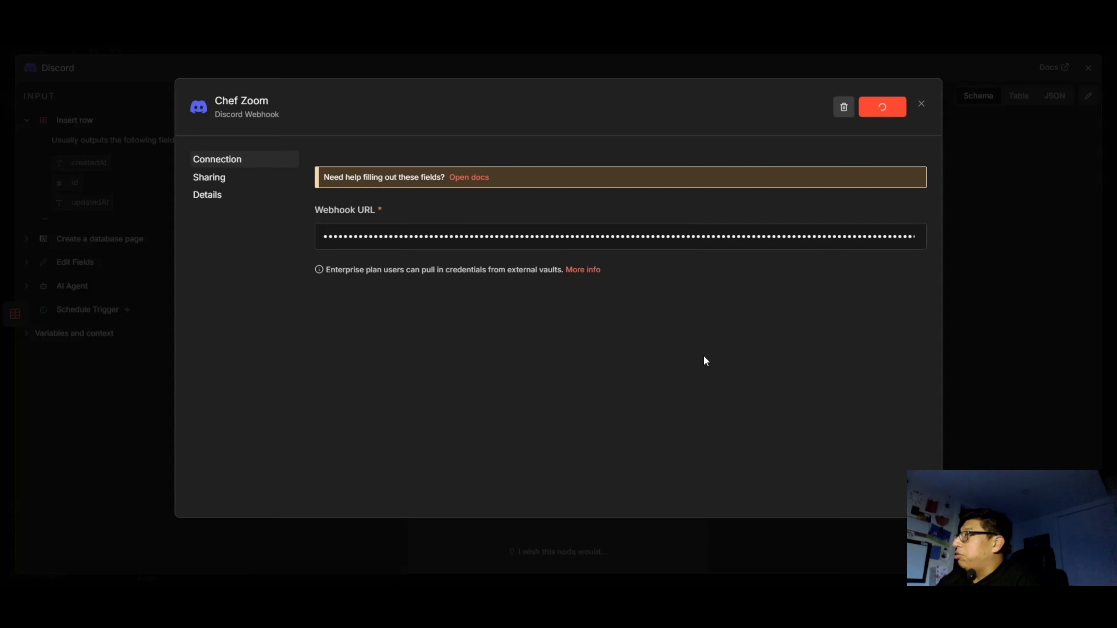
click(921, 104)
Begin the Discord message with the line "A new recipe has been created, go check it out!".
click(491, 275)
text(A new recipe has be)
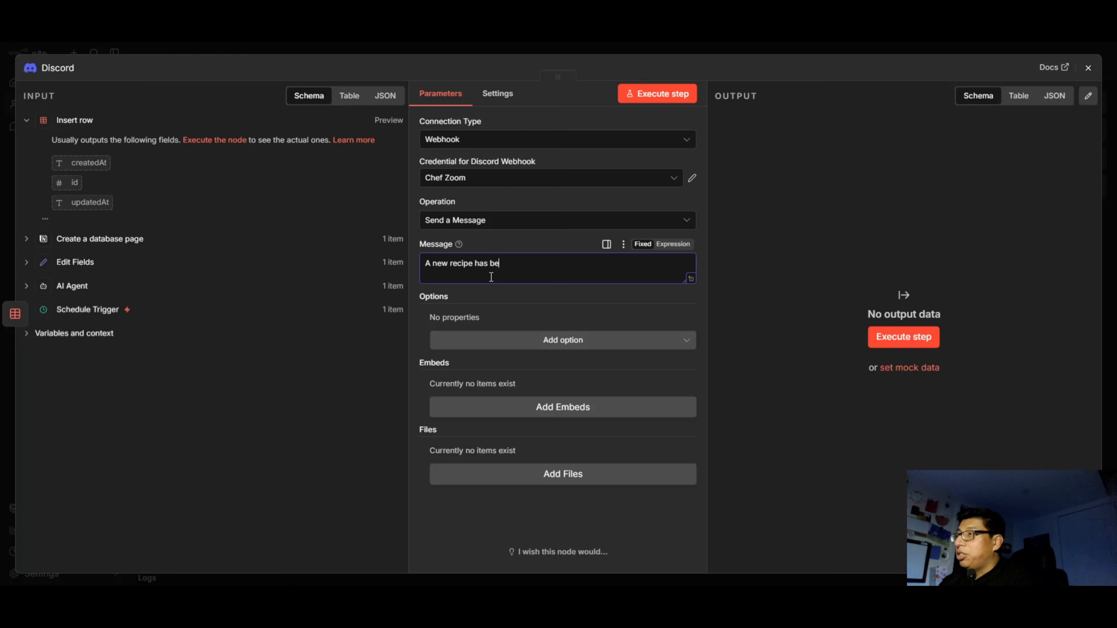
text(en created, )
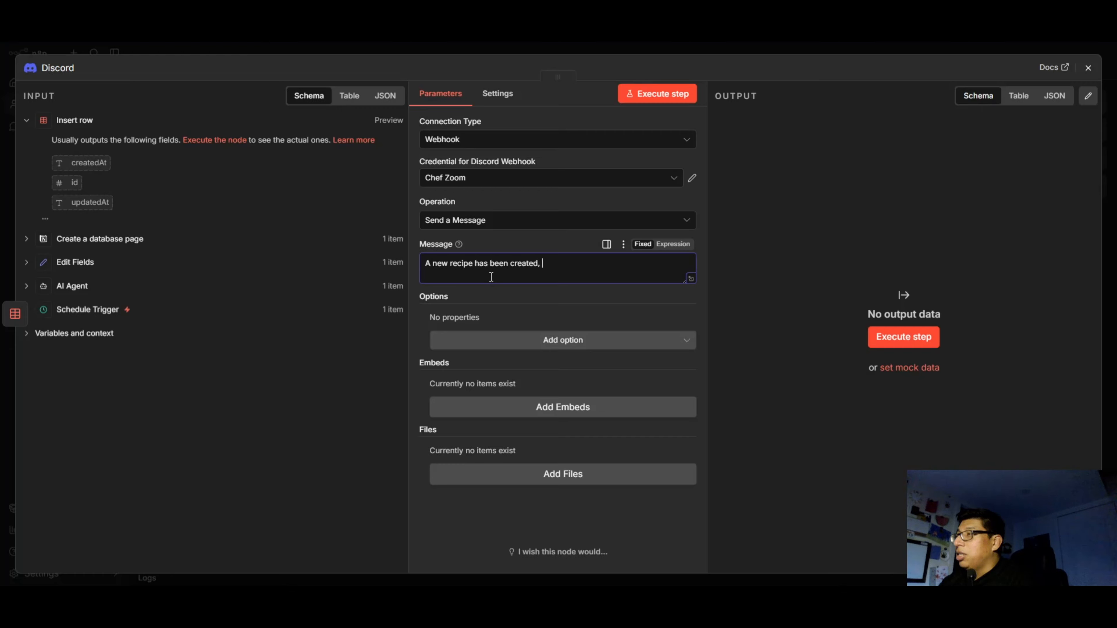
text(go check it out)
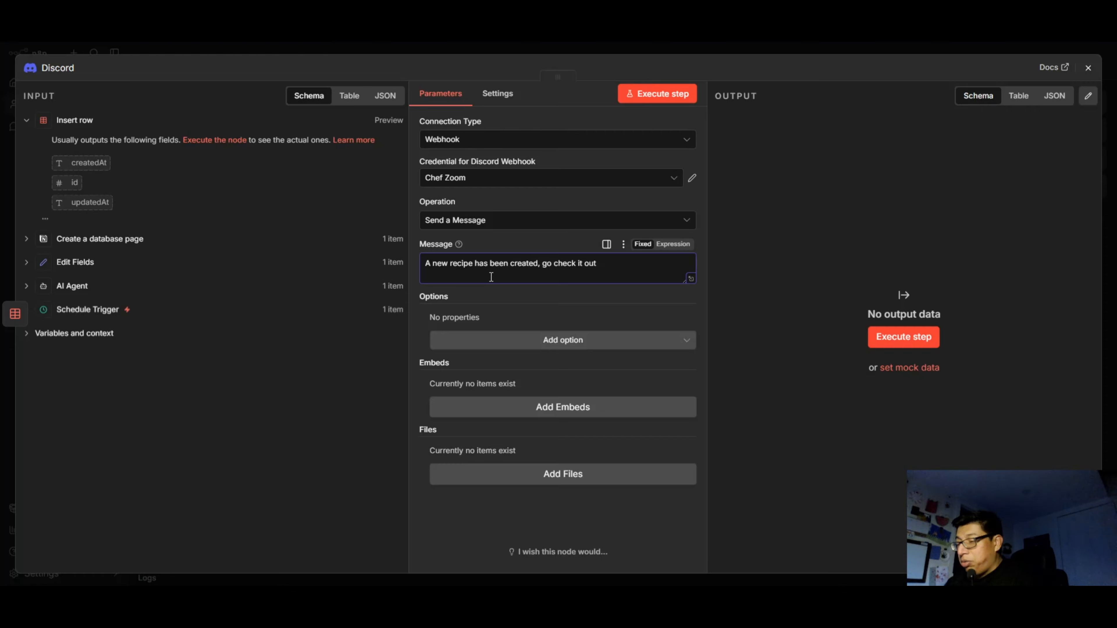
text(!)
key(Return)
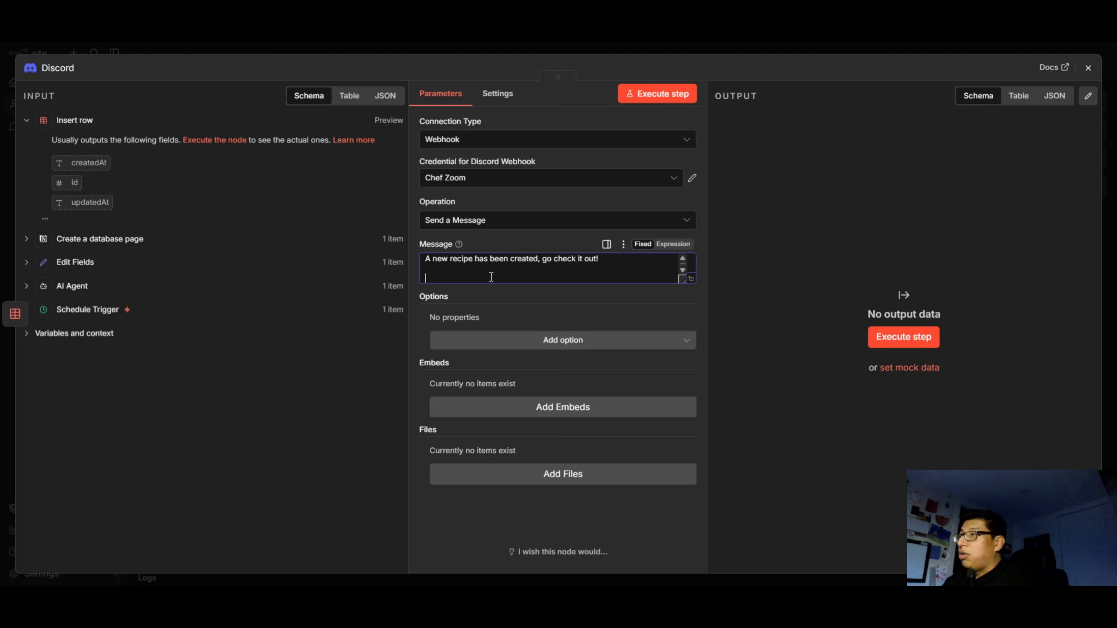
Add a "Name:" line to the message containing the title field from Edit Fields, separated by a single space.
text(Name:)
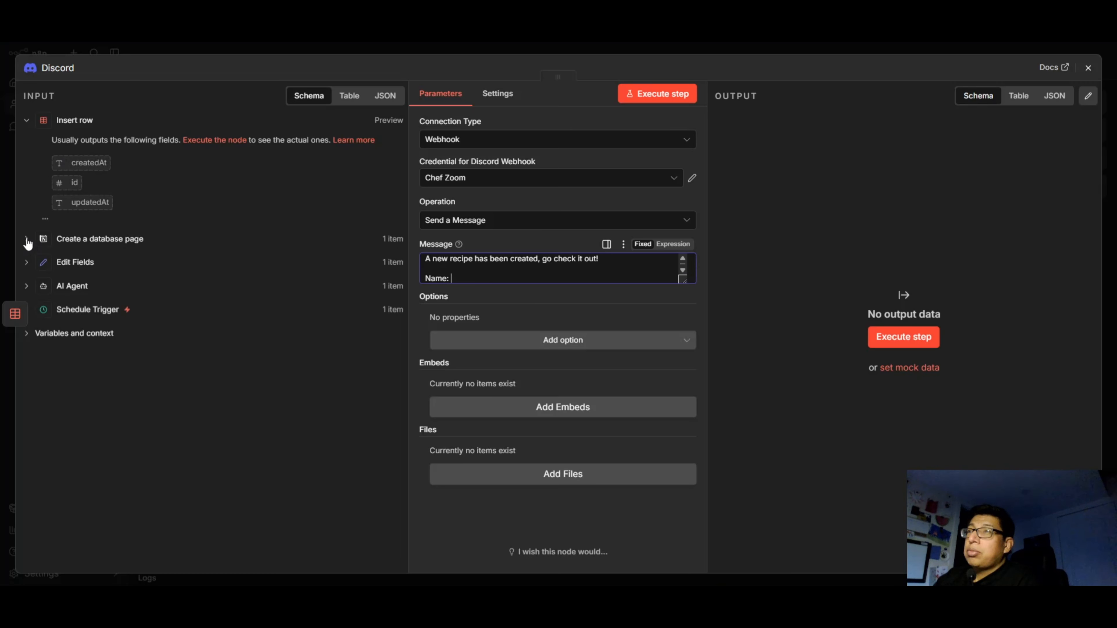
click(28, 263)
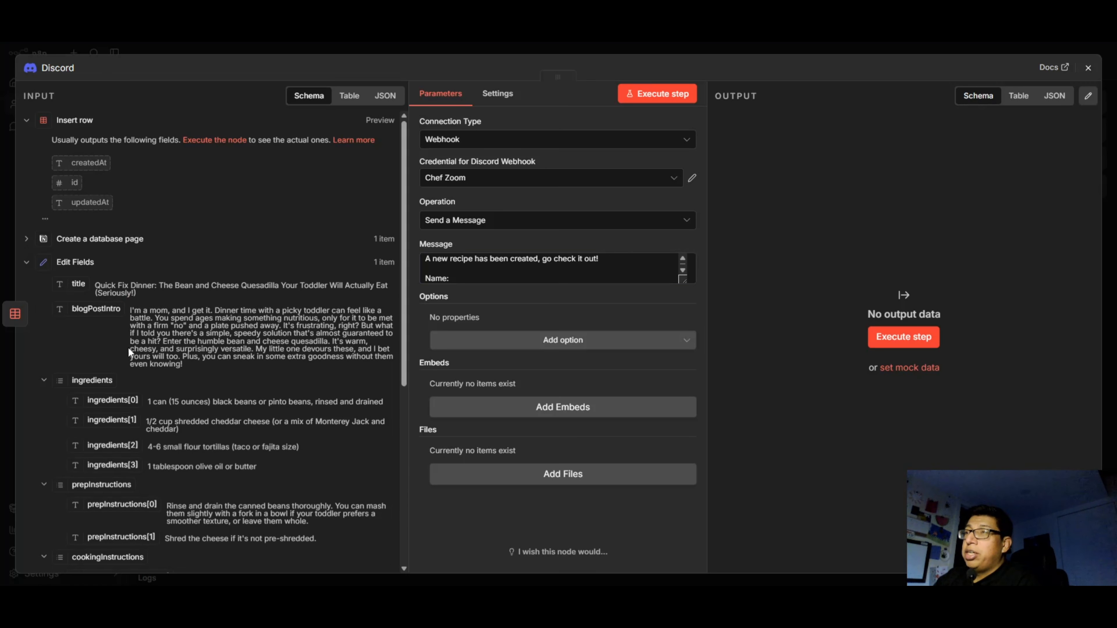
drag(470, 286, 471, 284)
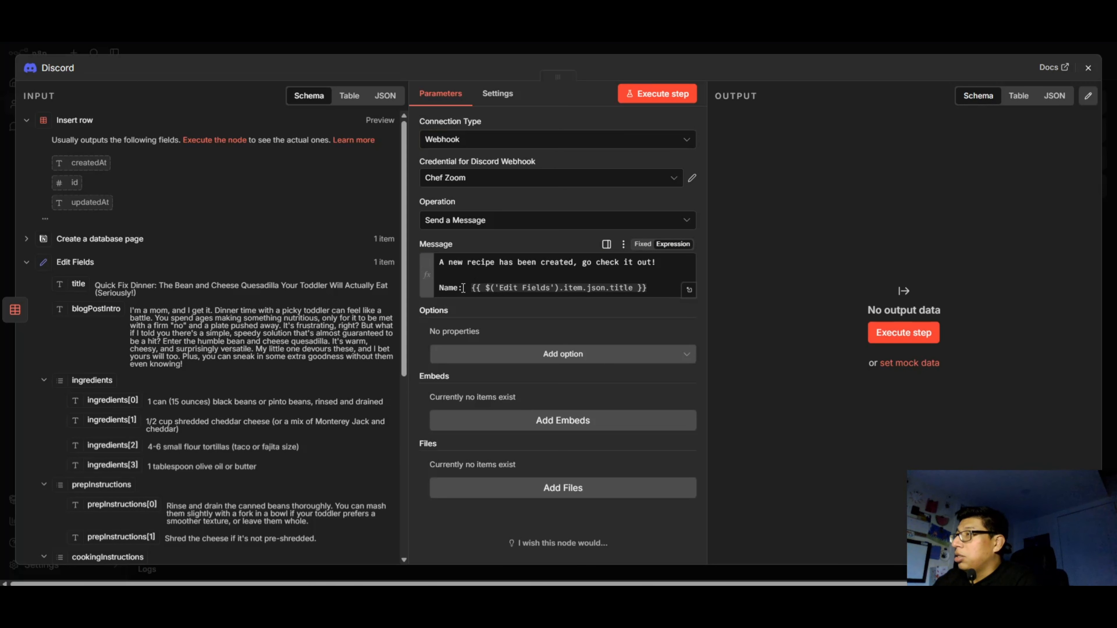
click(468, 288)
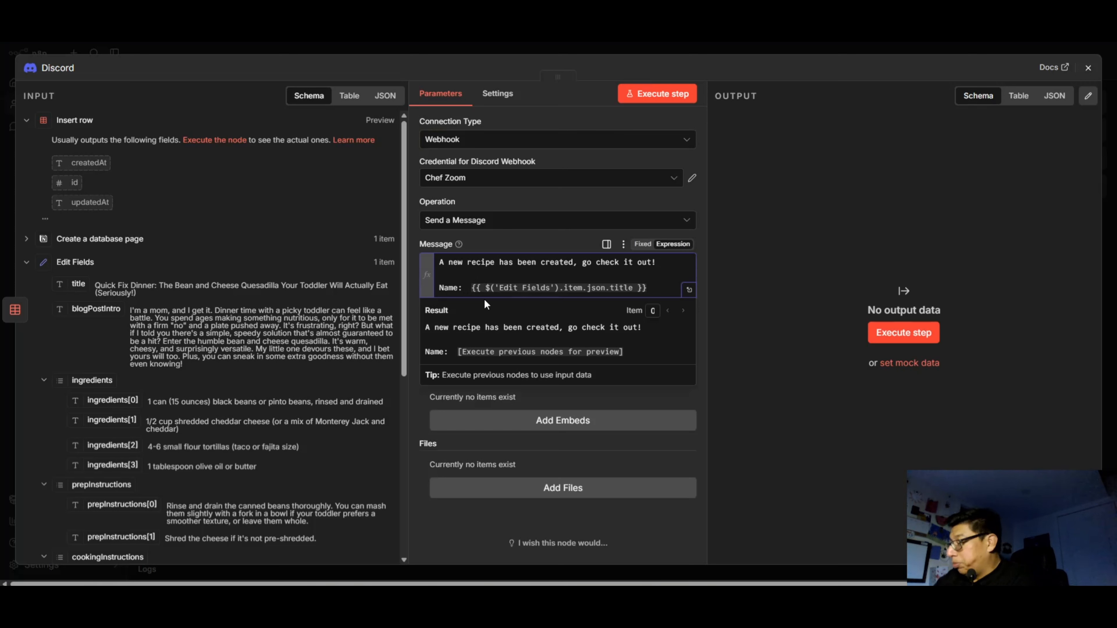
key(Delete)
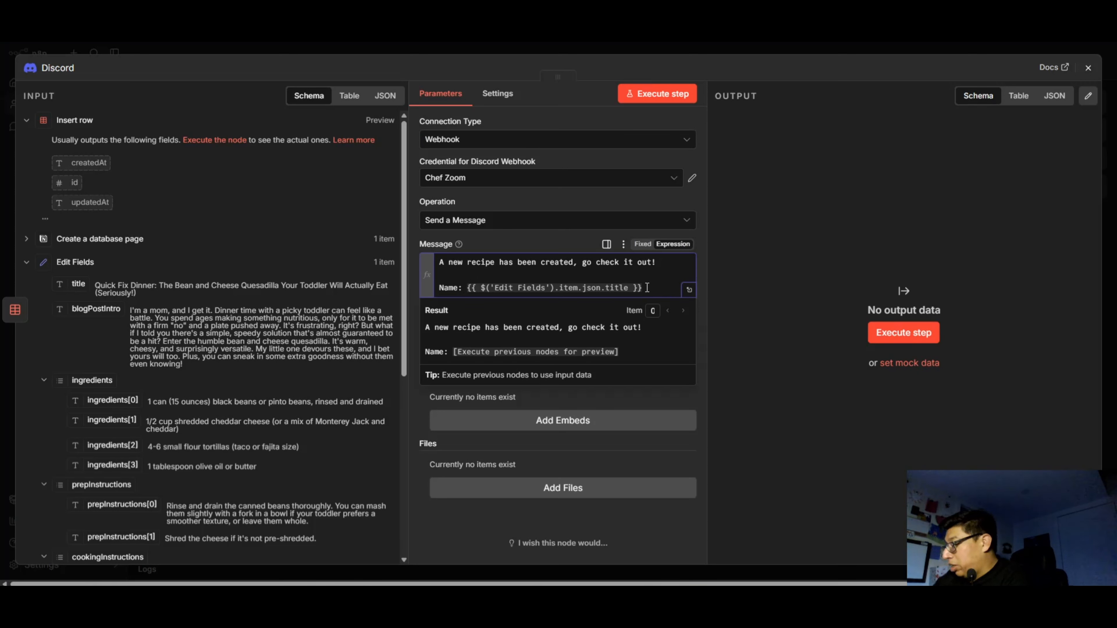
Add "Link to Recipe:" below the name, followed by the url field from Create a database page on its own line.
click(647, 287)
key(Return)
key(Return)
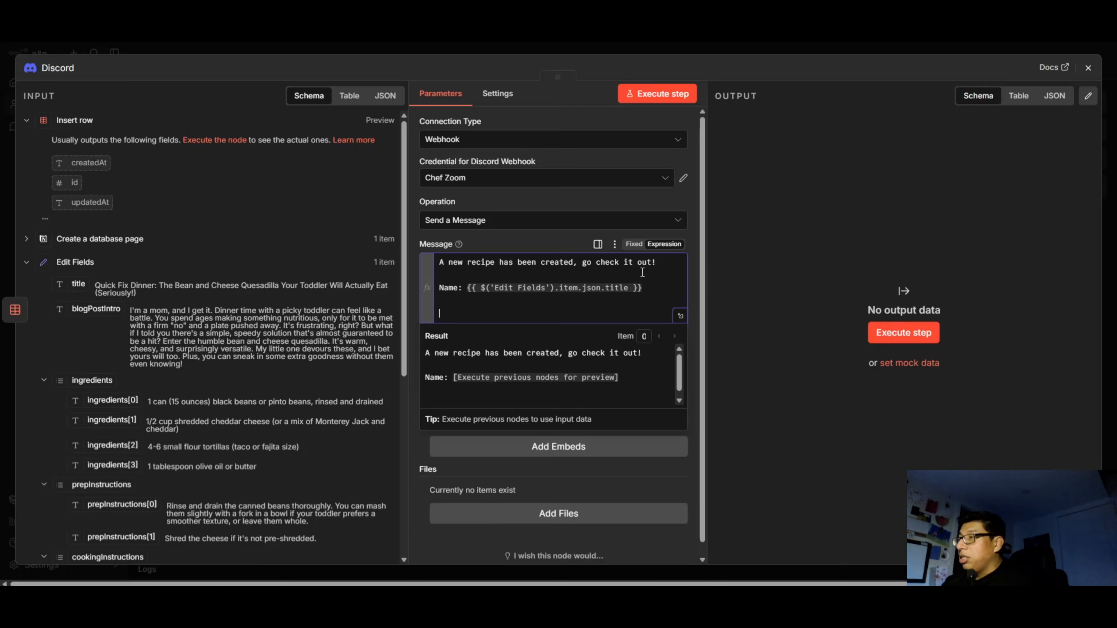
text(Link to )
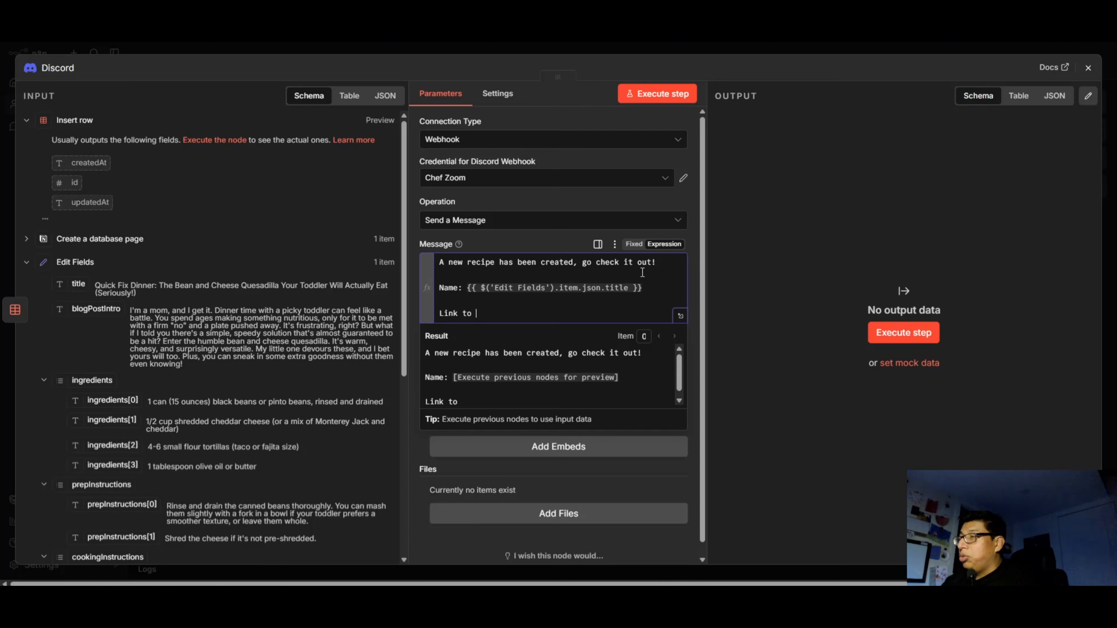
text(Recipe:)
key(Return)
key(Return)
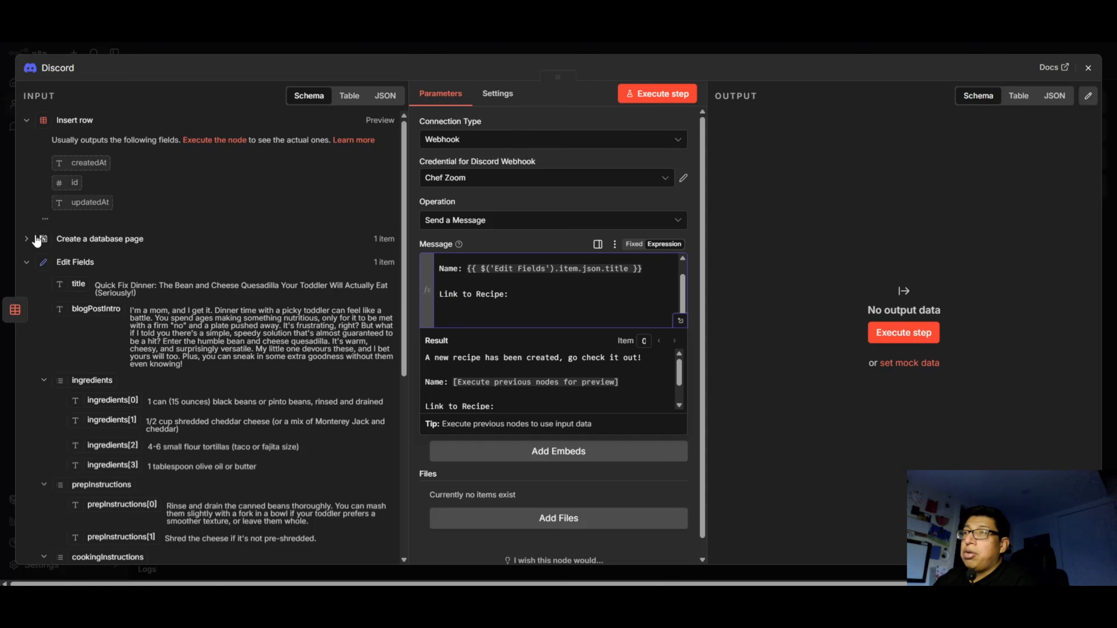
click(26, 240)
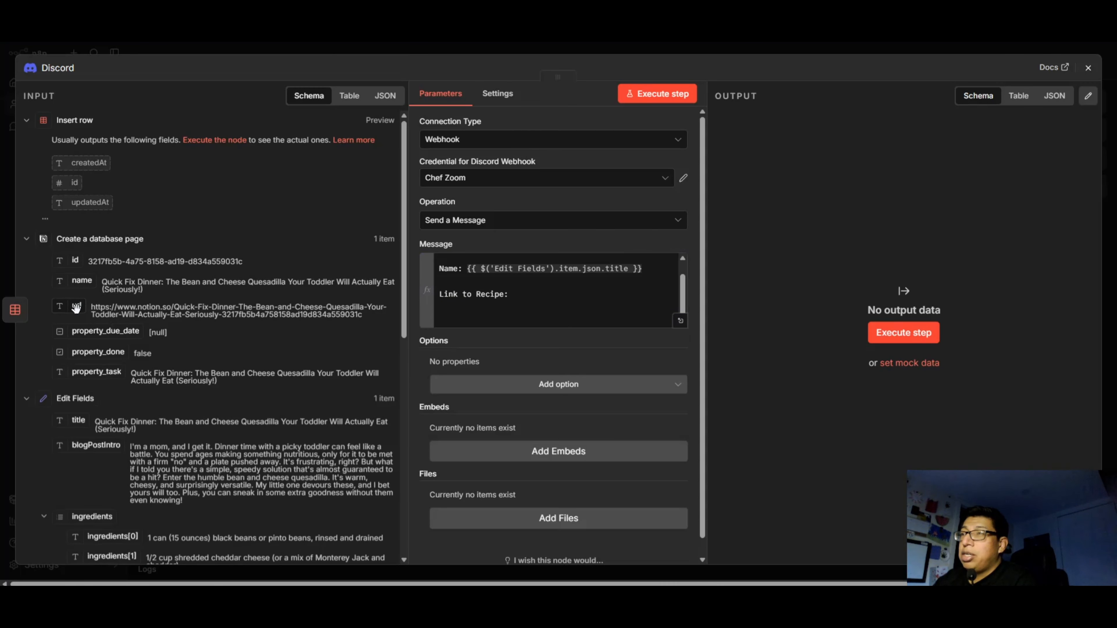
drag(77, 306, 451, 324)
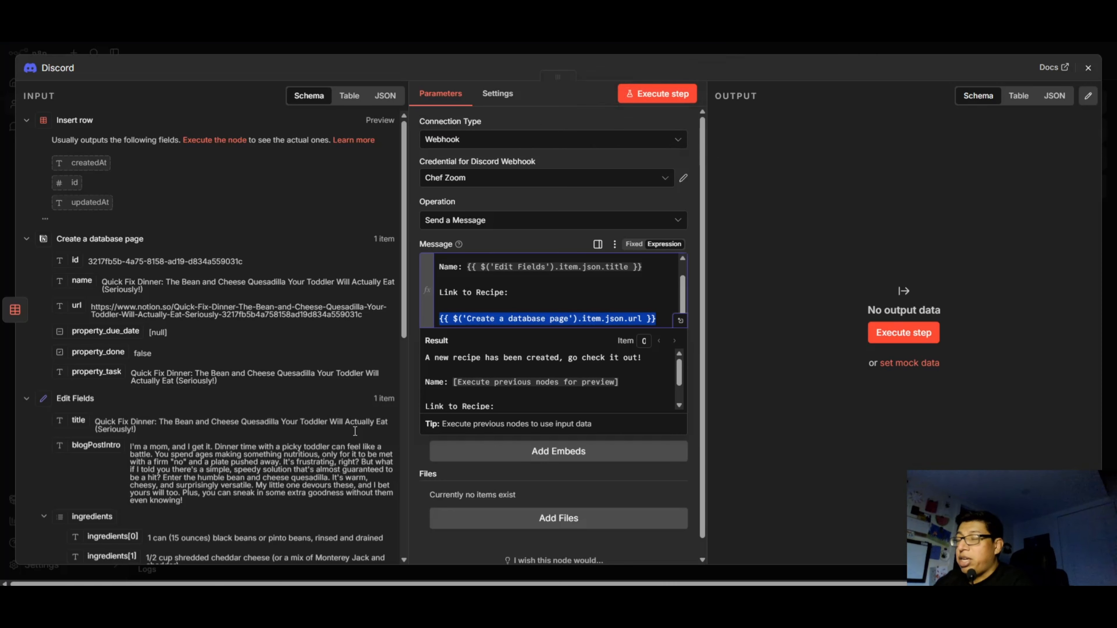
click(563, 127)
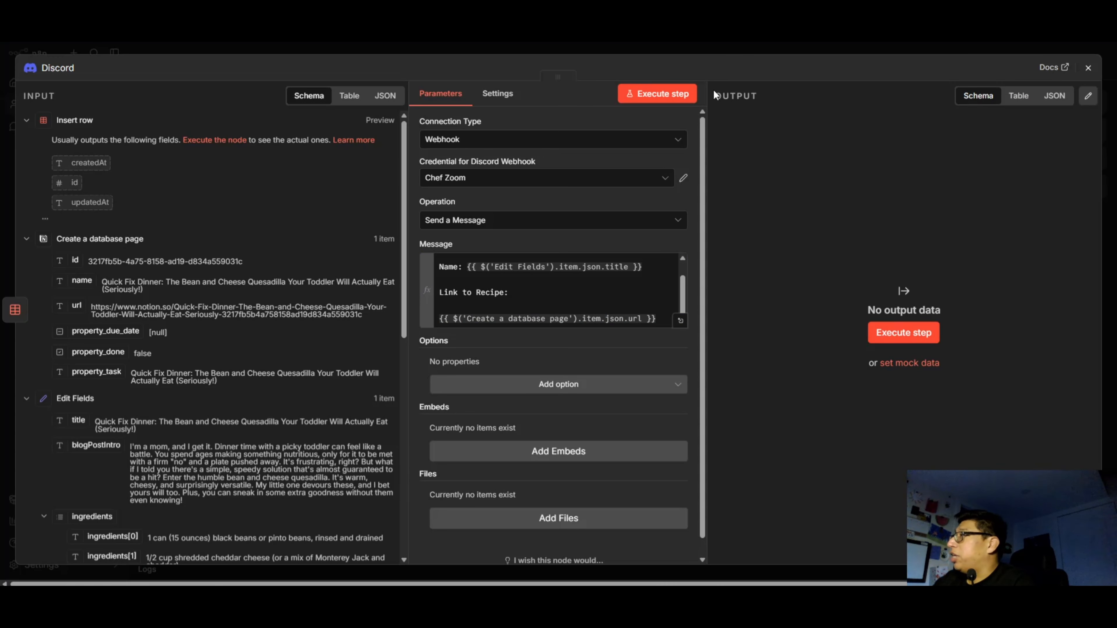
Execute the Discord node, switch to Discord and open the recipe link posted in the recipe-notion channel.
click(662, 94)
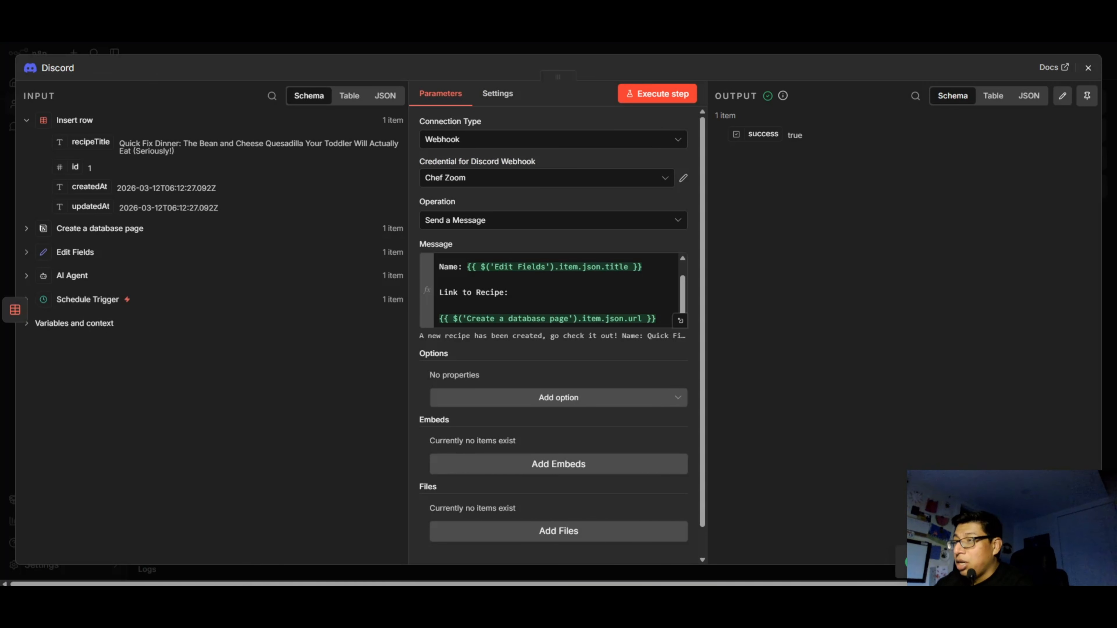
click(260, 598)
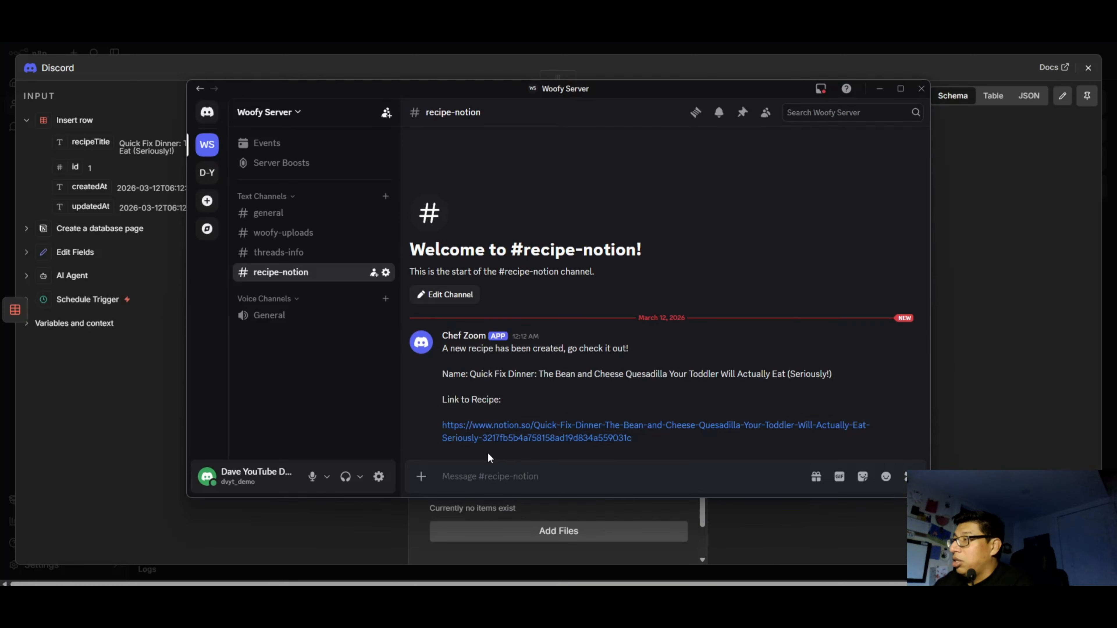
click(497, 435)
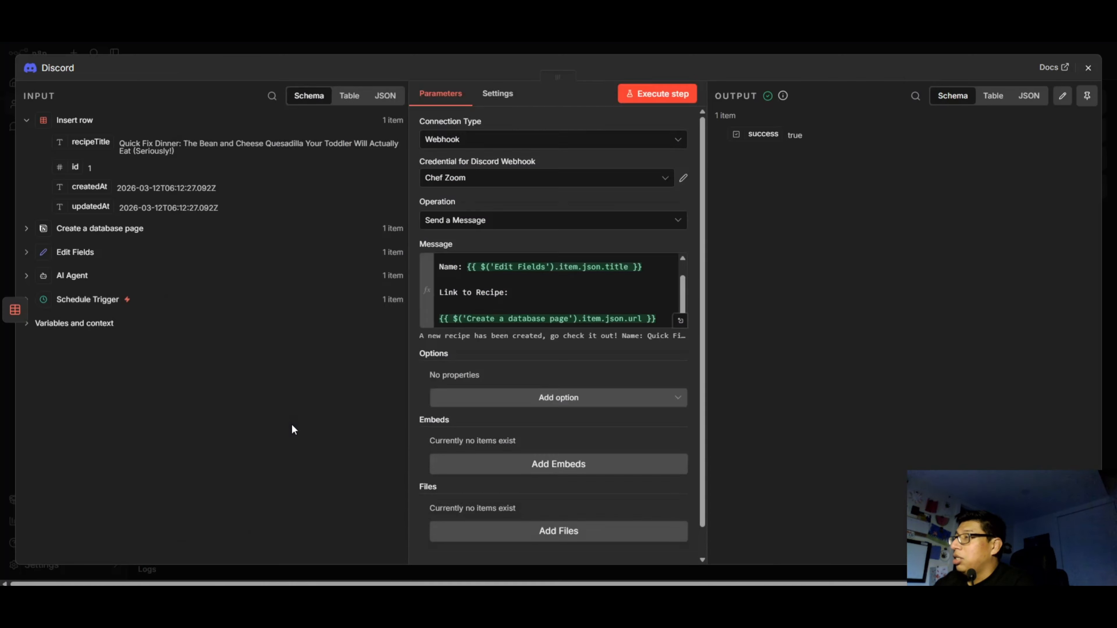